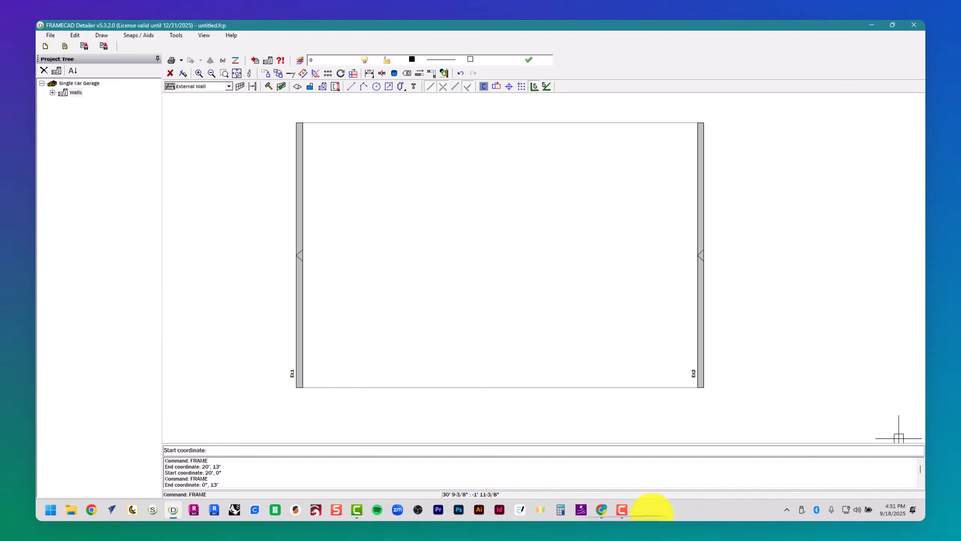
Step: Draw an external wall from 3-5/8", 0" to 19' 8-3/8", 0" between the side walls, gripped on the inner side
left_click(302, 388)
left_click(698, 388)
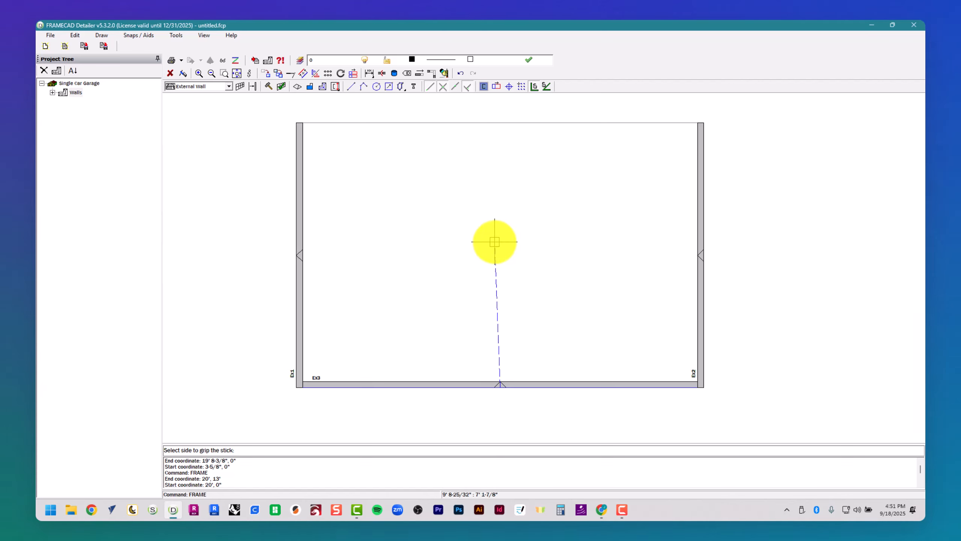
left_click(496, 250)
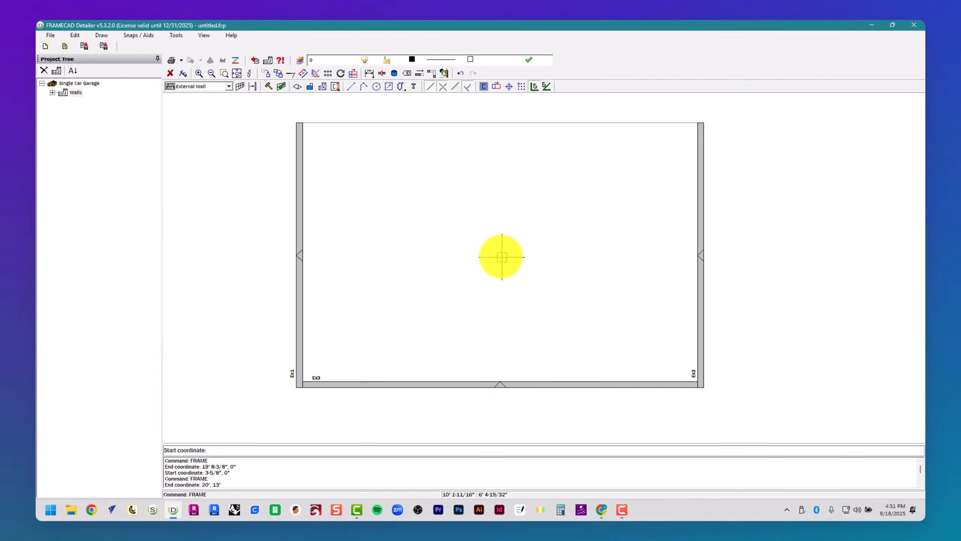
Step: Draw the opposite external wall from 3-5/8", 13' to 19' 8-3/8", 13', gripped on the inner side, and end the Frame command
left_click(305, 122)
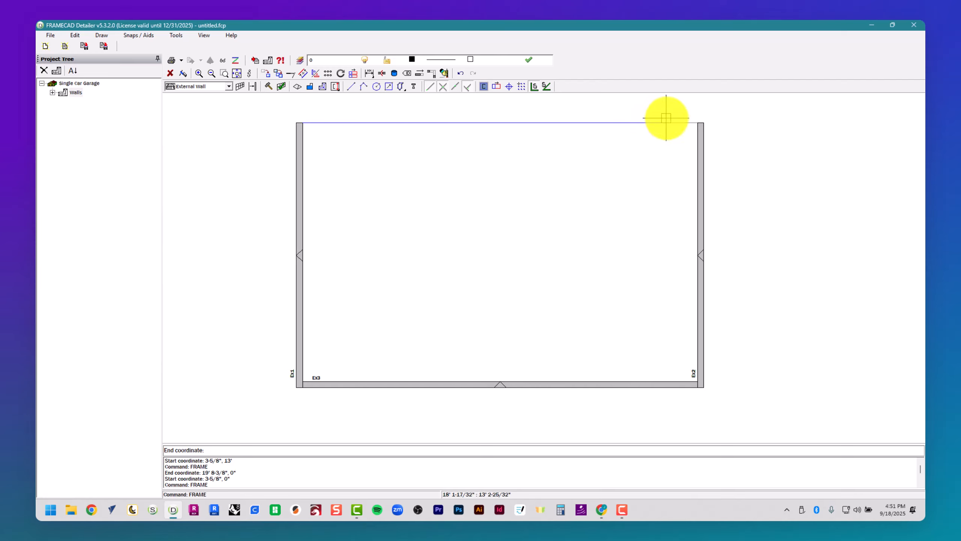
left_click(698, 122)
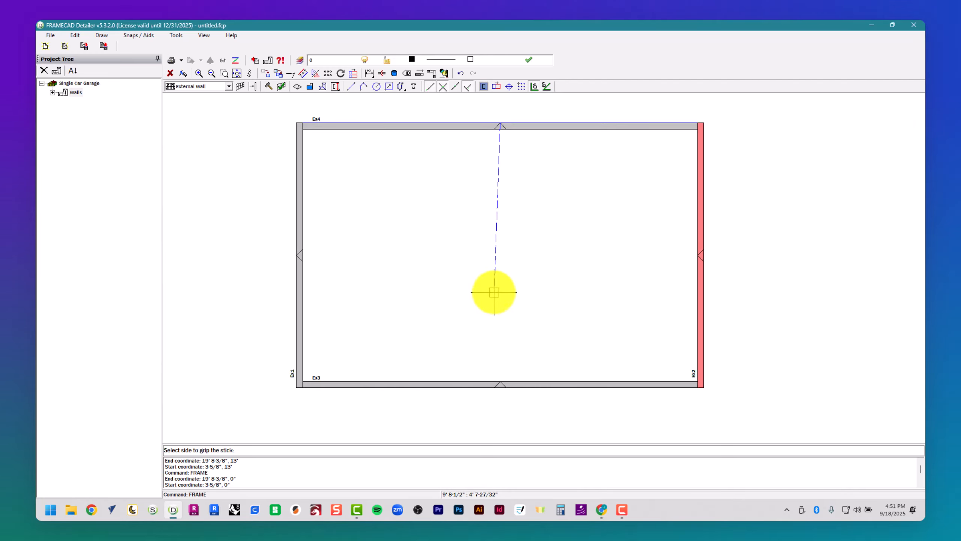
left_click(494, 292)
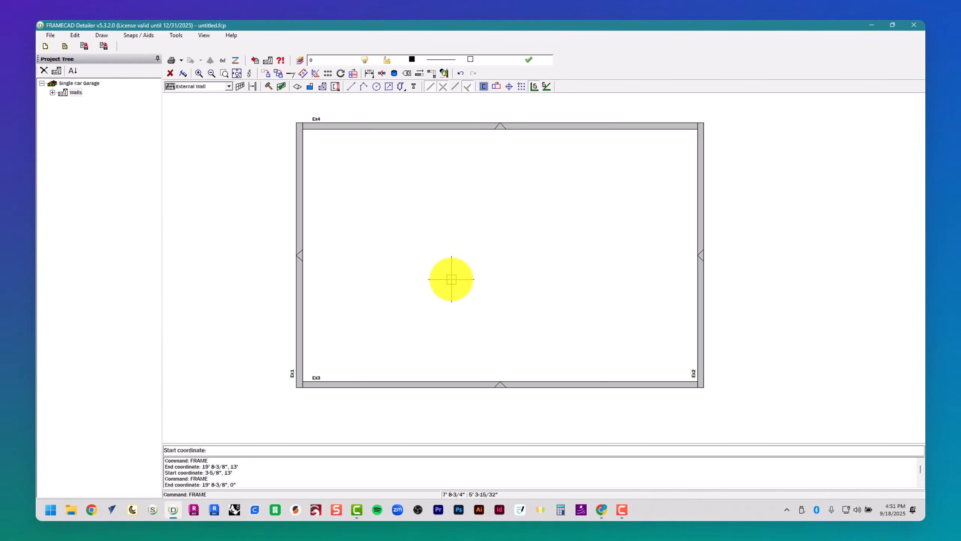
key("Return")
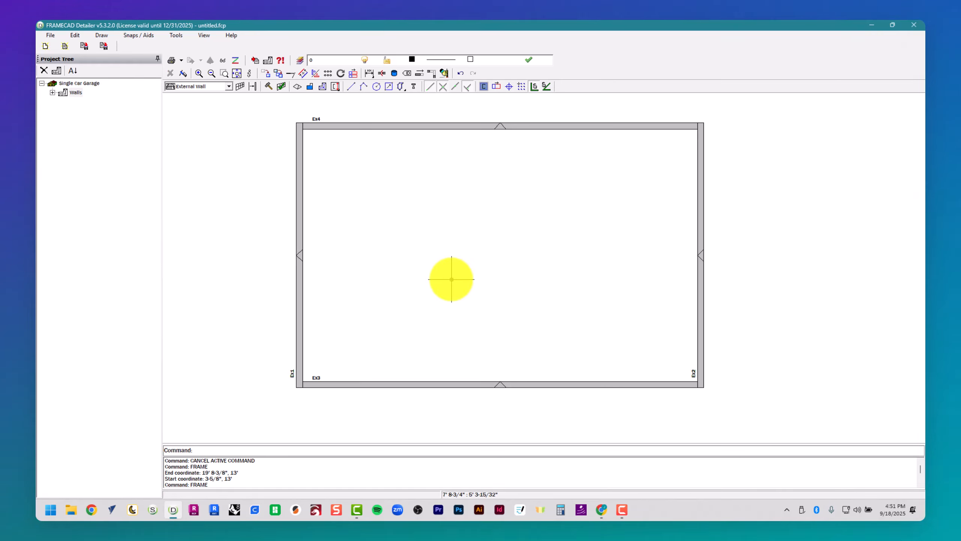
key("Escape")
key("Escape")
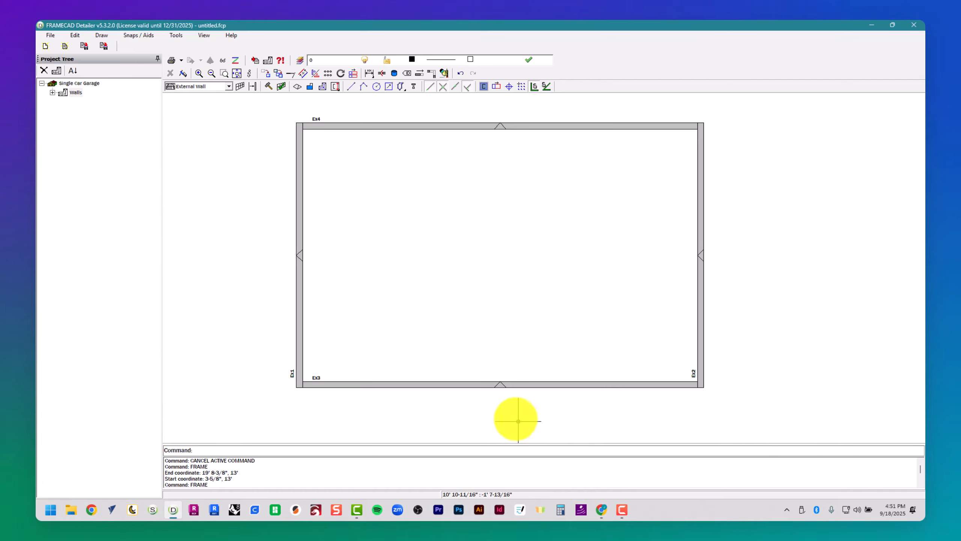
Step: Open the frame properties of wall Ex1 and keep Wall as its frame script
left_click(299, 322)
right_click(299, 322)
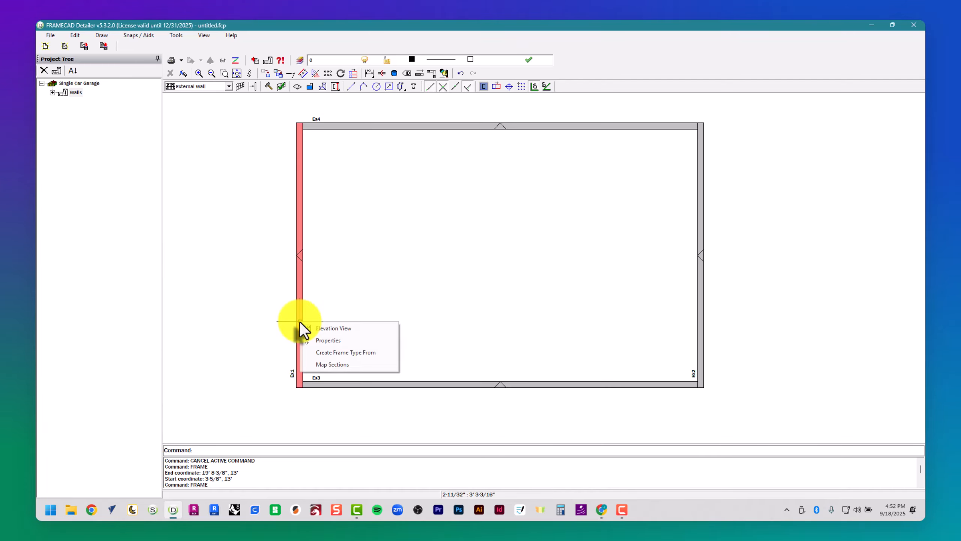
left_click(311, 339)
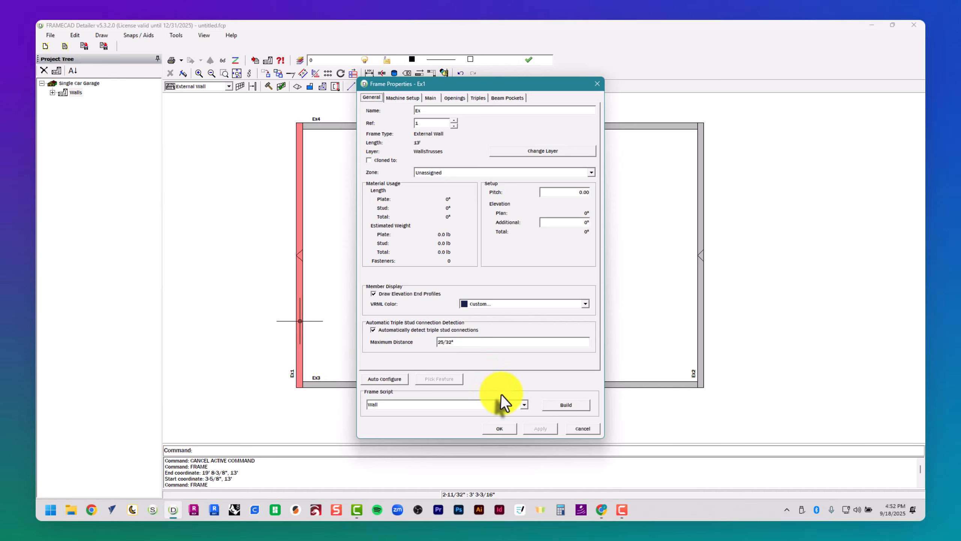
left_click(523, 404)
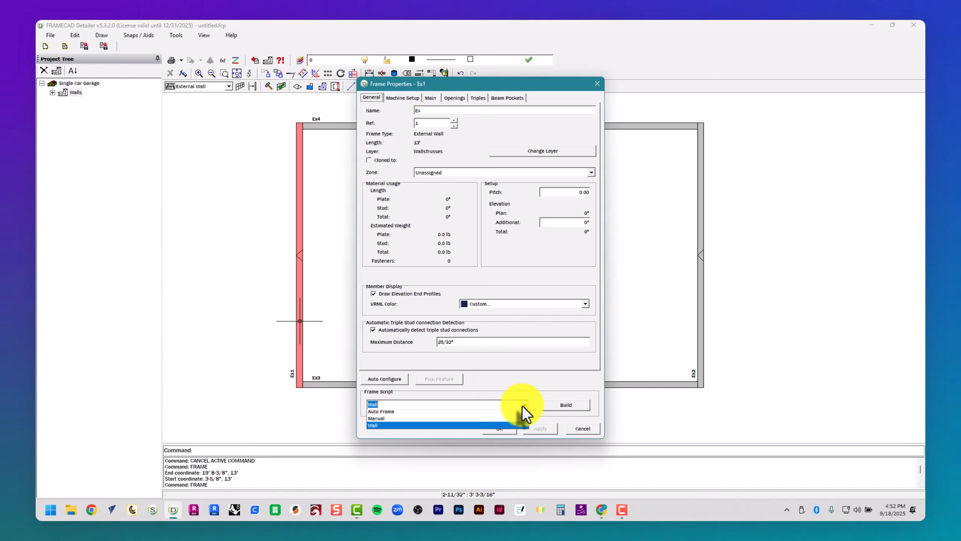
left_click(524, 404)
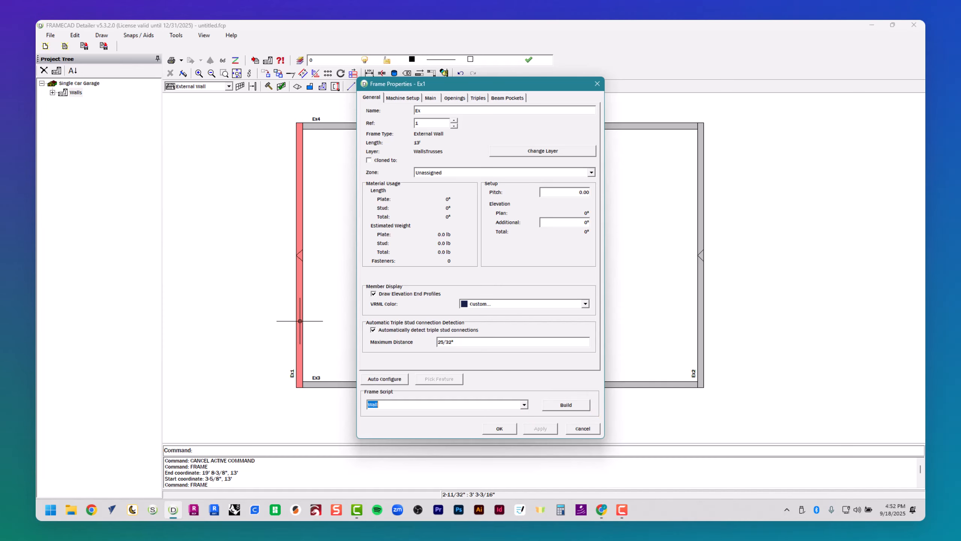
Step: Examine wall Ex1's main settings for length, height and stud spacing
left_click(431, 97)
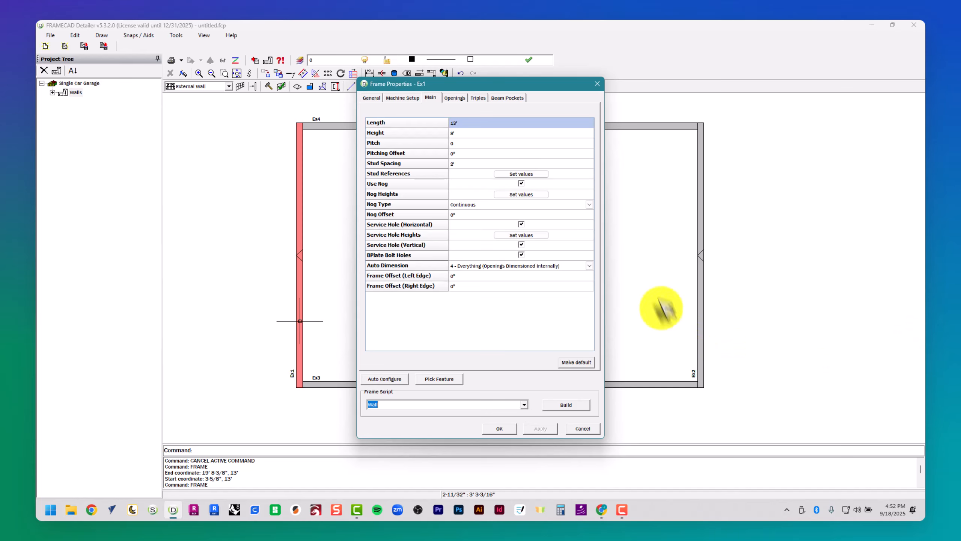
left_click(464, 123)
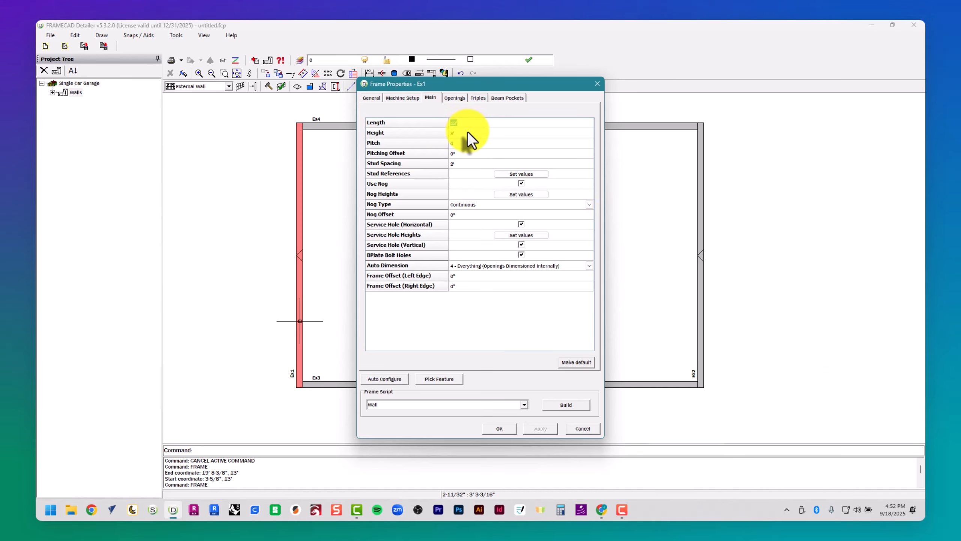
left_click(467, 132)
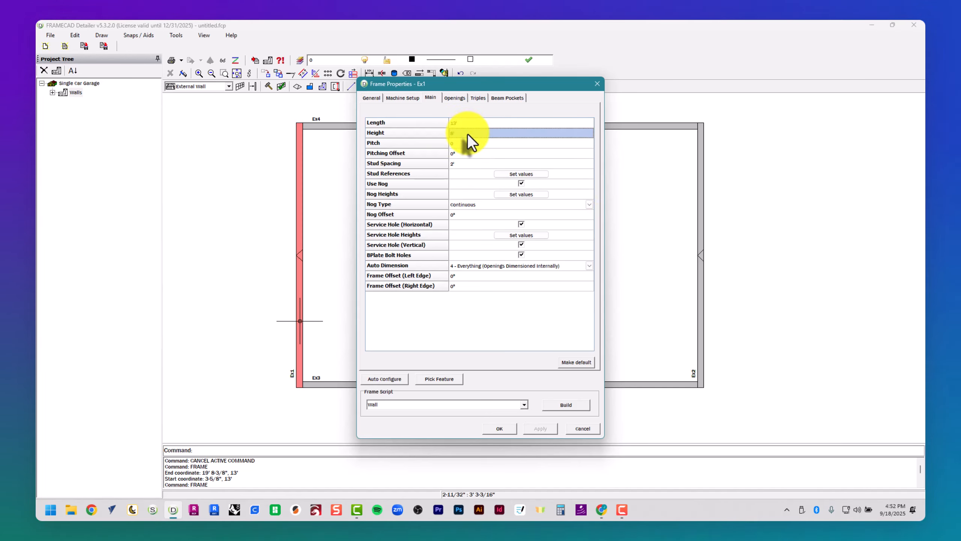
left_click(467, 163)
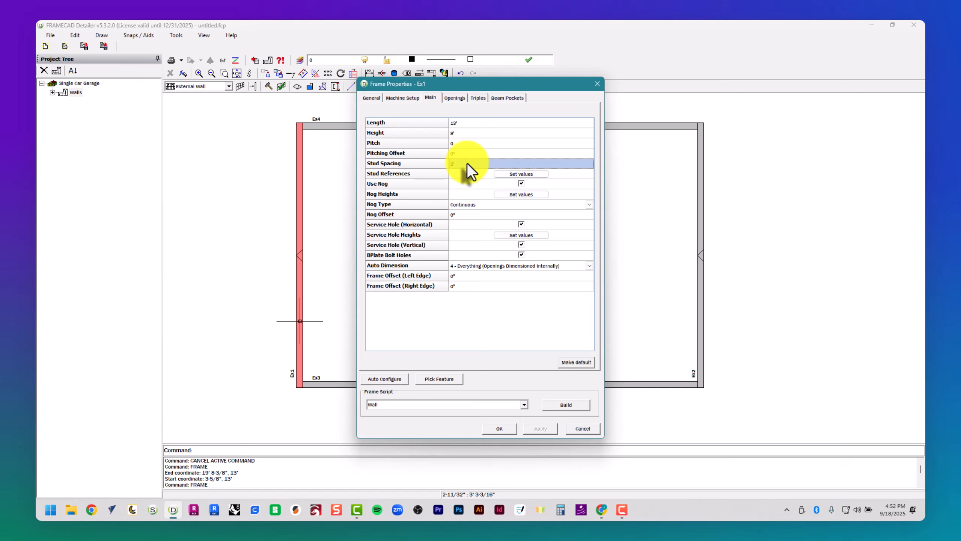
left_click(466, 133)
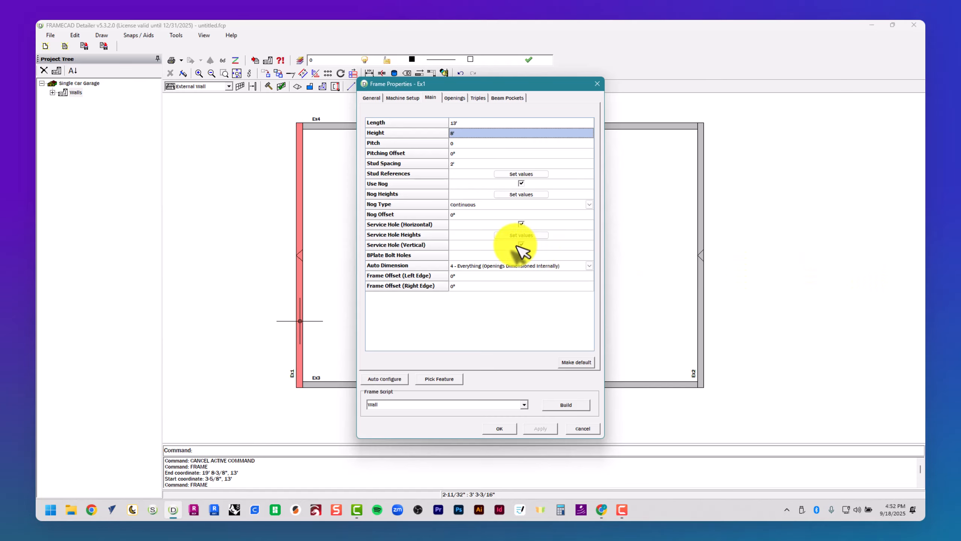
Step: Review wall Ex1's value lists for stud references, nog heights and service hole heights
left_click(503, 176)
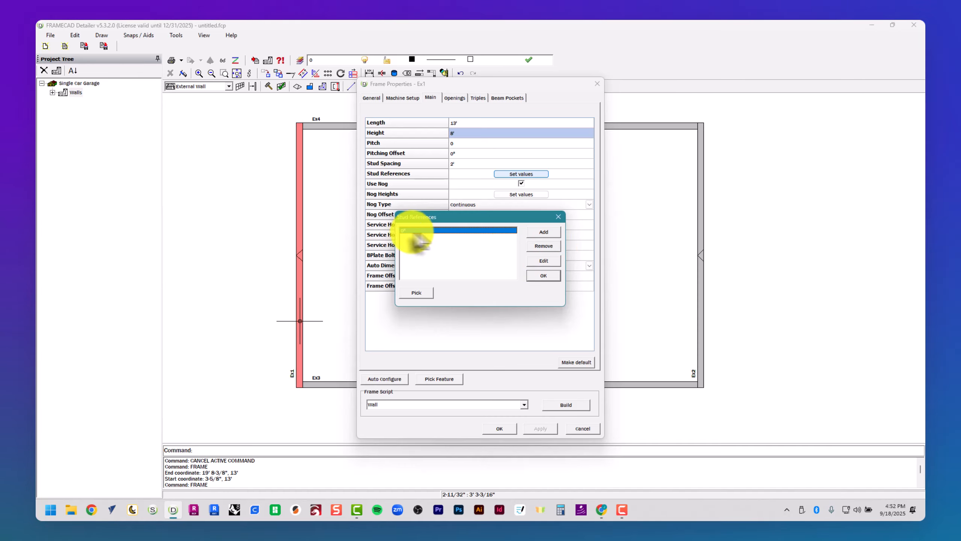
left_click(545, 276)
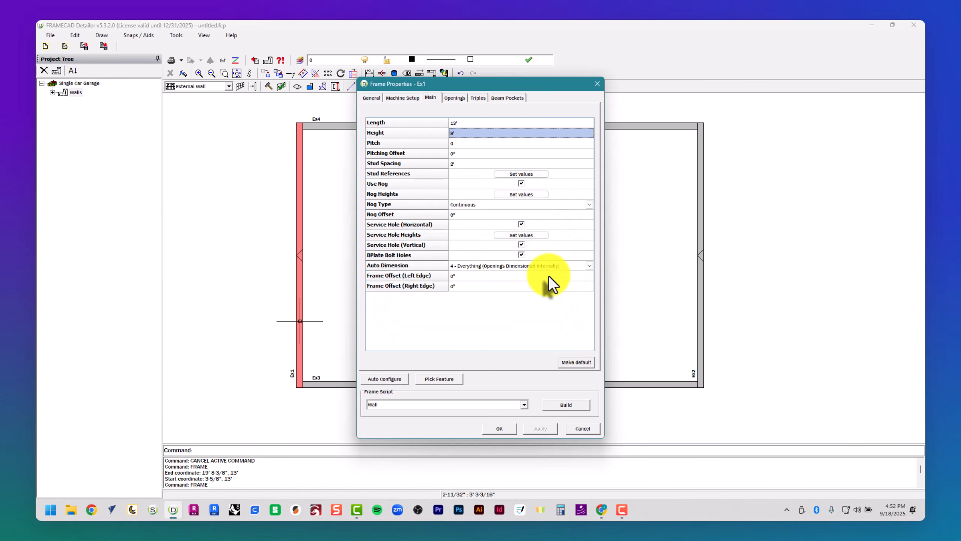
left_click(509, 196)
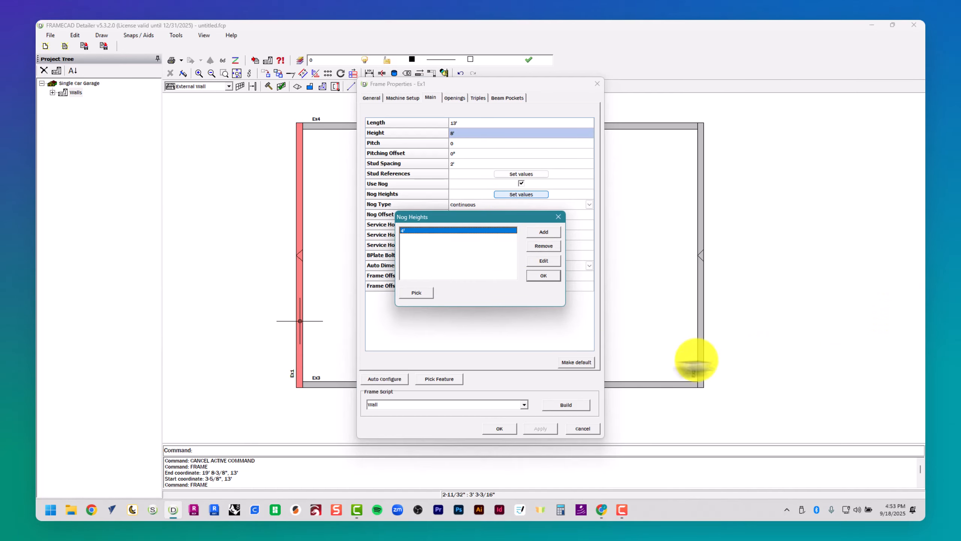
left_click(541, 275)
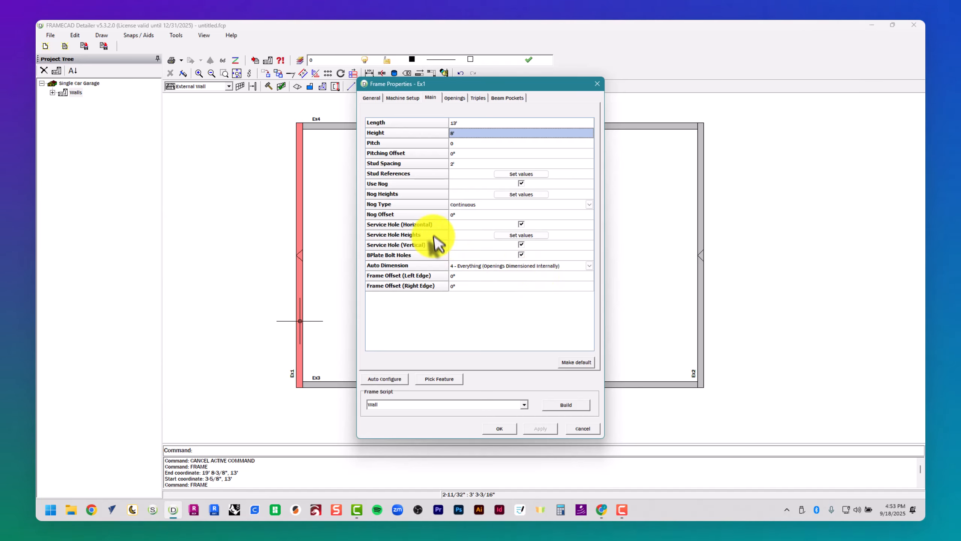
left_click(525, 235)
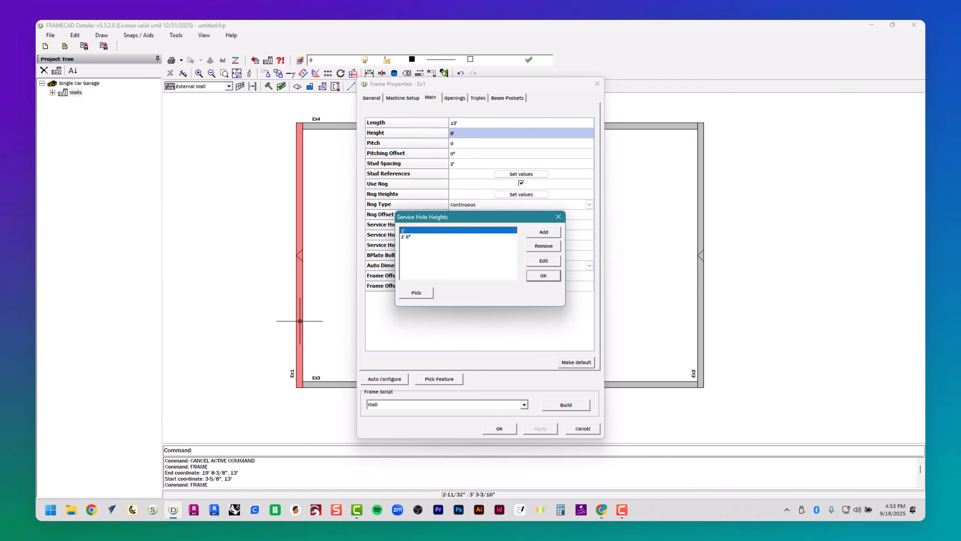
left_click(552, 277)
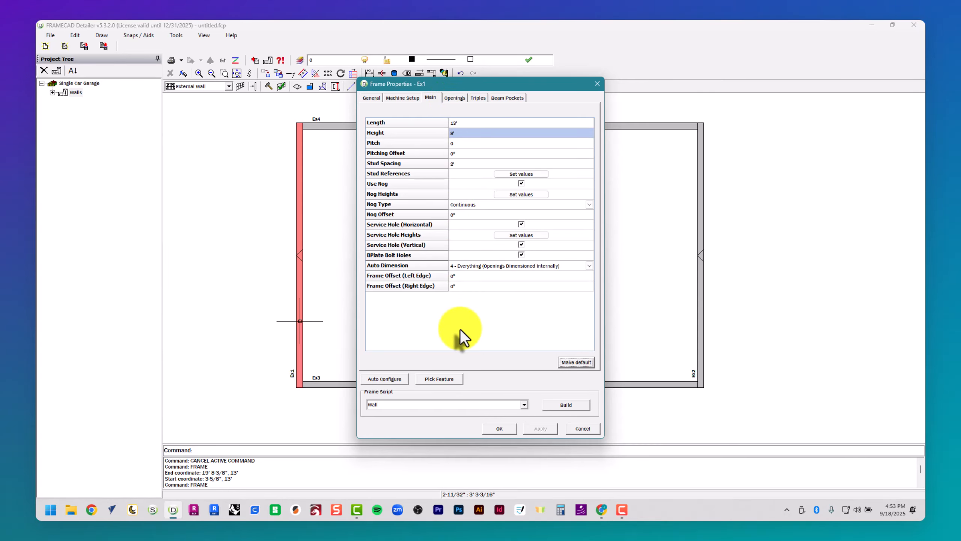
Step: Add an opening to wall Ex1 with 7' head, 7' height, 0" sill, 8' width and 2' head spacing, and make these settings the default
left_click(456, 97)
left_click(453, 109)
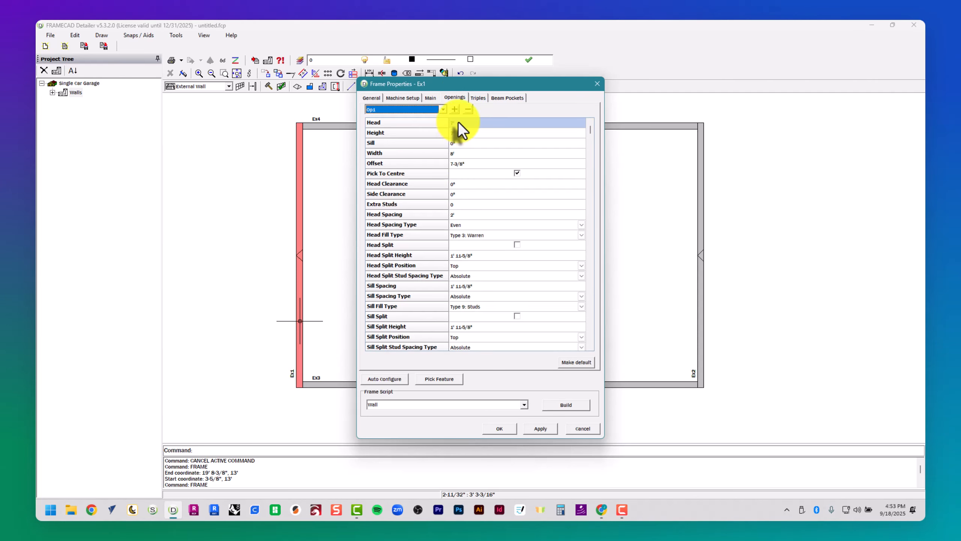
left_click(460, 124)
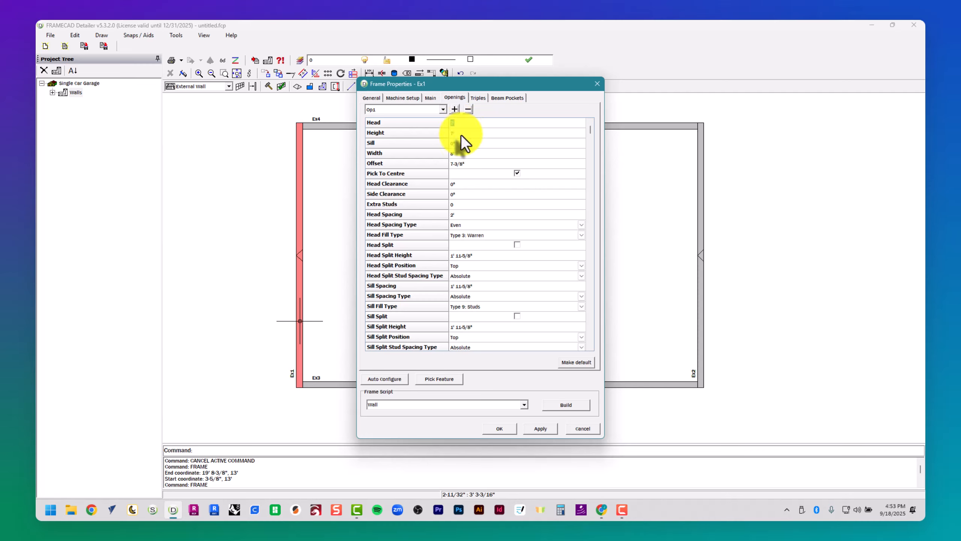
left_click(461, 135)
left_click(464, 145)
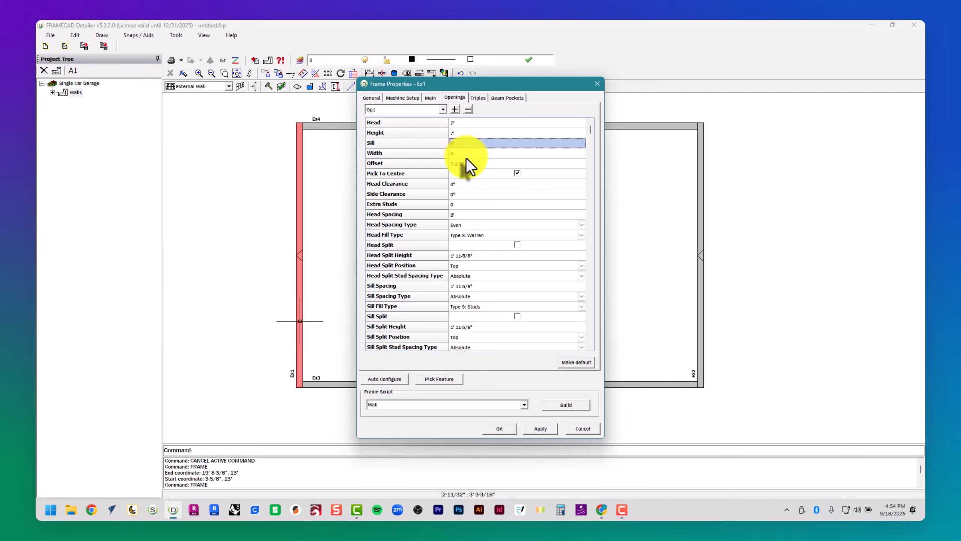
left_click(466, 154)
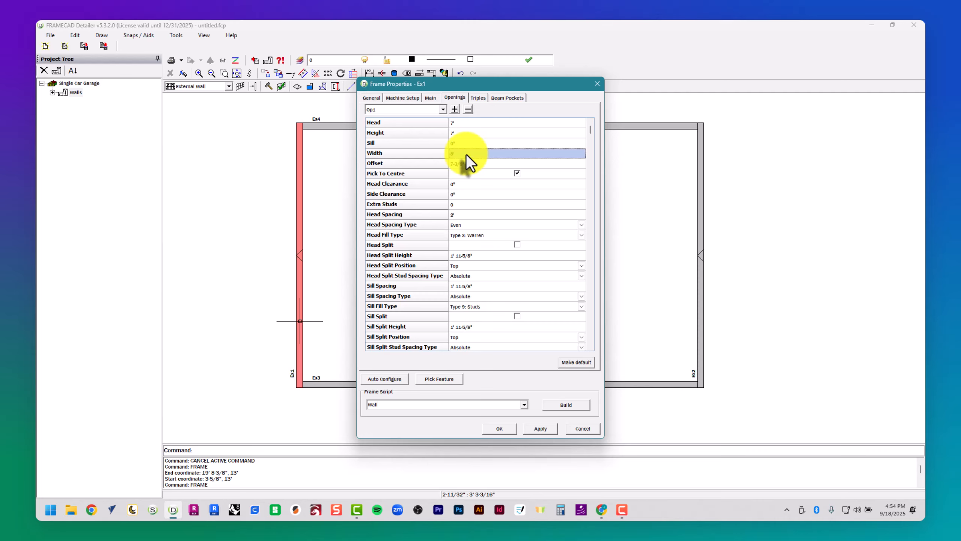
left_click(518, 173)
left_click(471, 216)
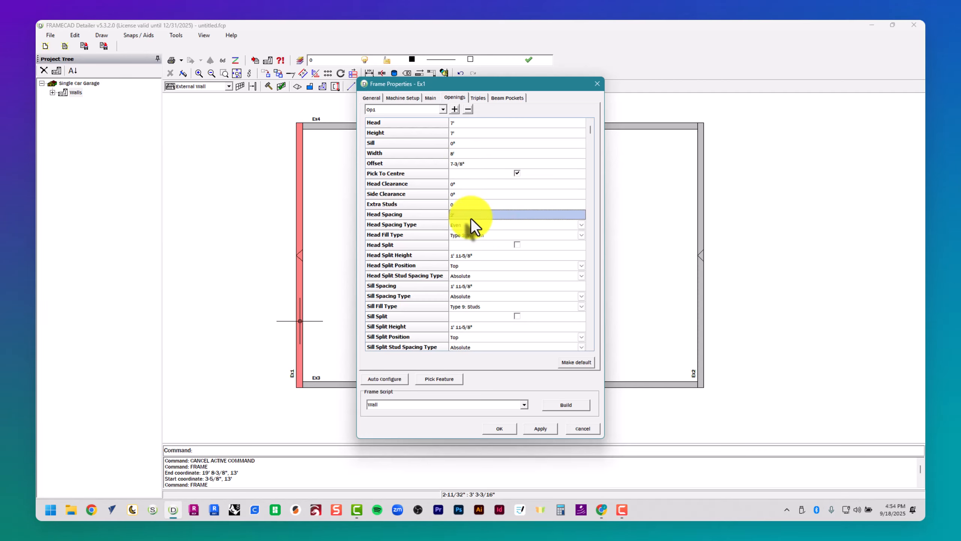
left_click(572, 363)
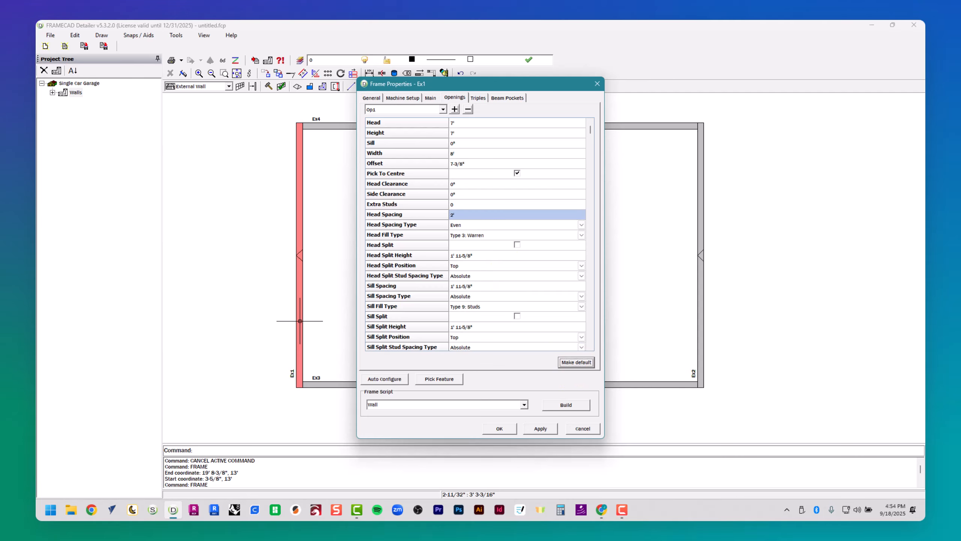
Step: Centre the opening along wall Ex1 by picking the wall's two outer end corners as the reference points
left_click(439, 379)
left_click(462, 388)
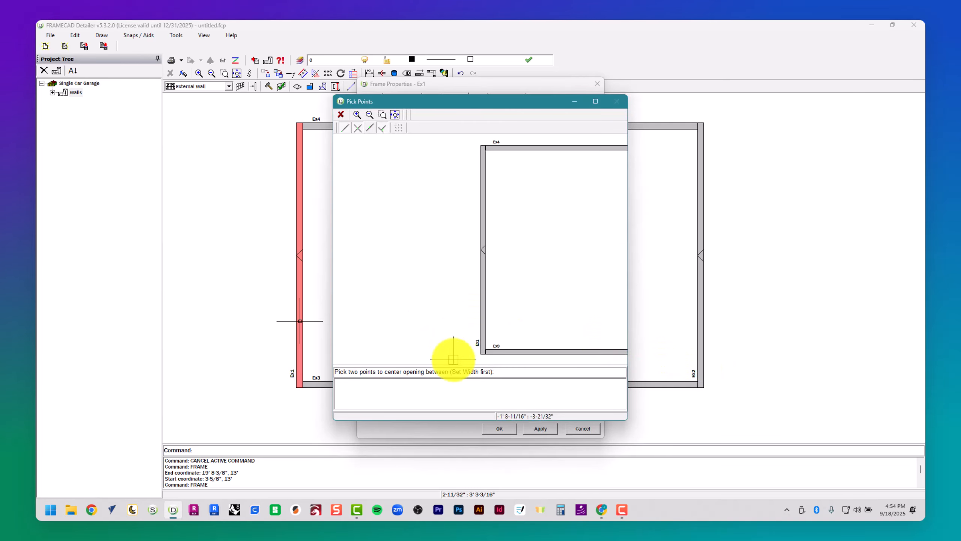
left_click(480, 356)
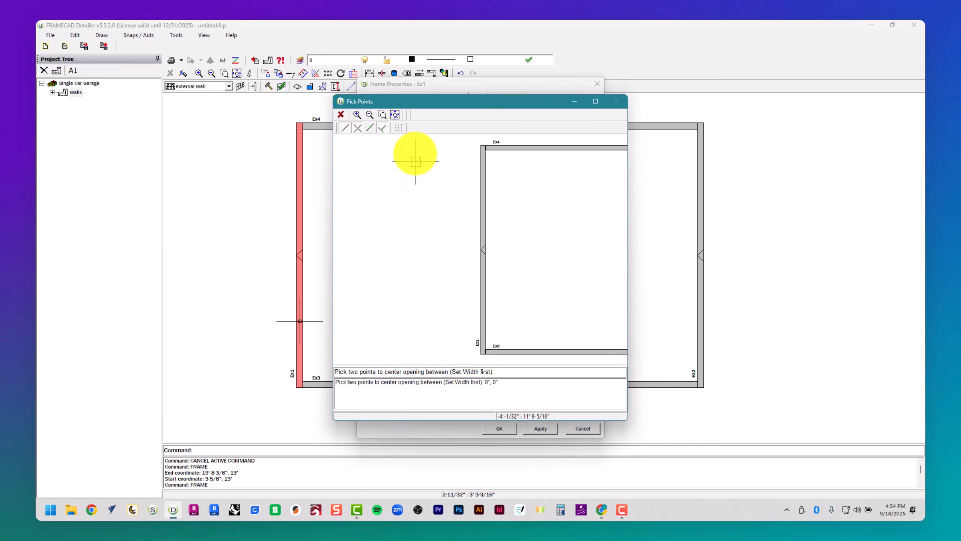
left_click(479, 143)
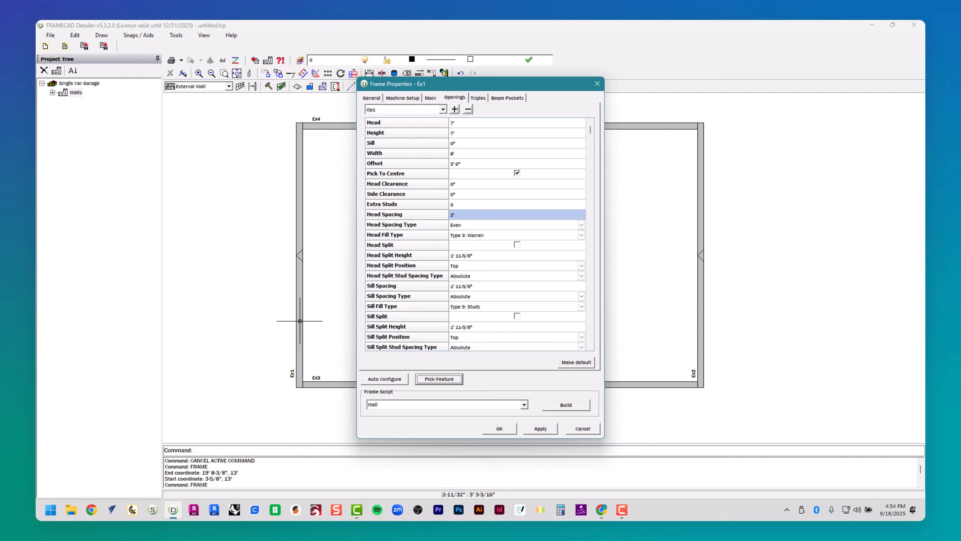
Step: Remove the Tr1 triple from wall Ex1 and add a new triple in its place
left_click(481, 97)
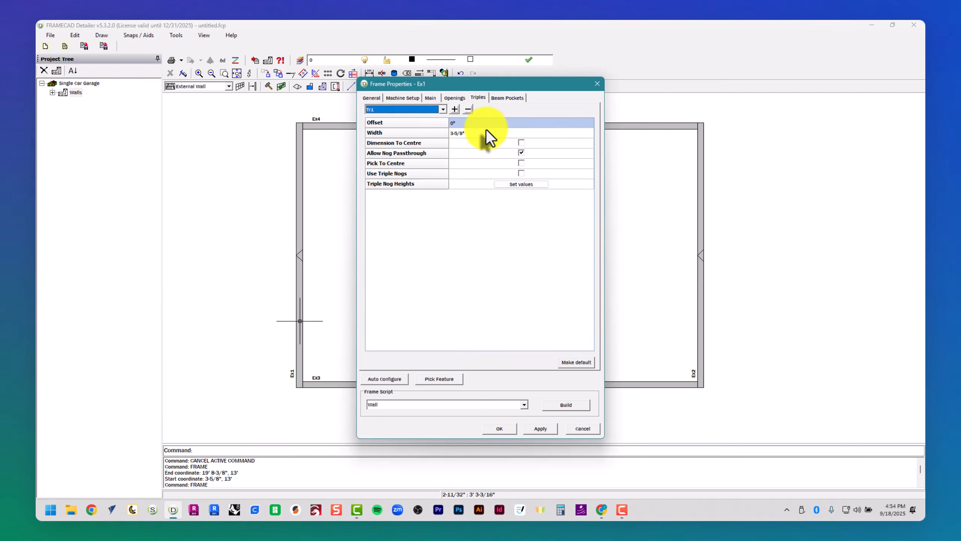
left_click(454, 109)
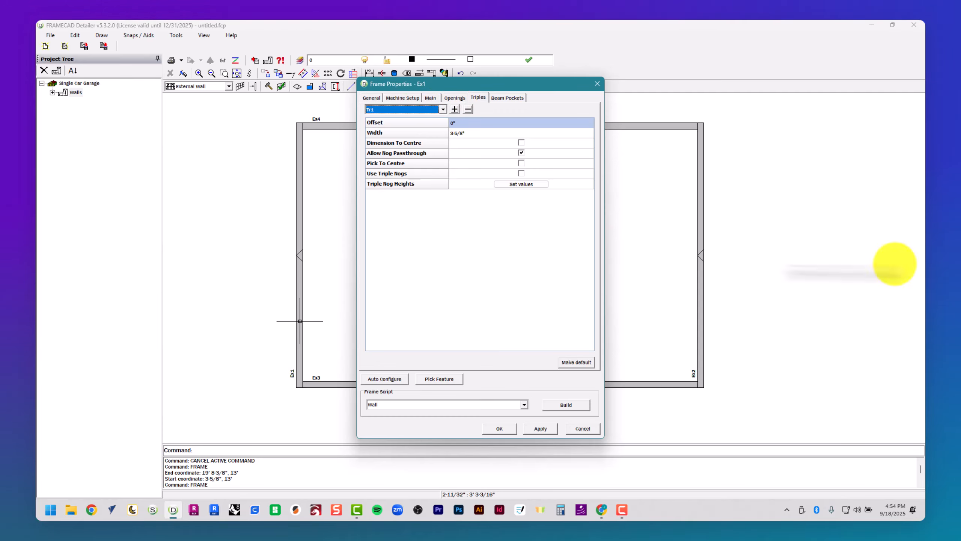
left_click(467, 109)
left_click(440, 109)
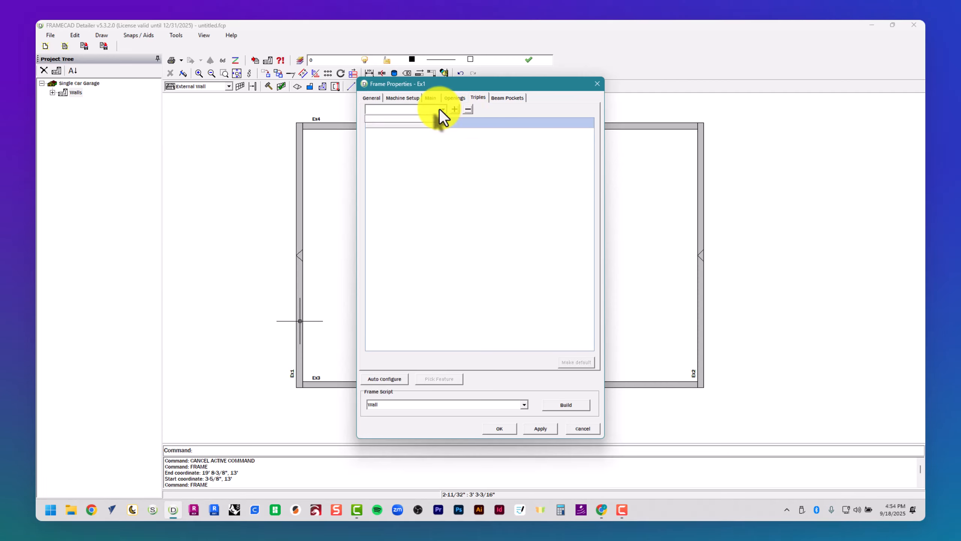
left_click(440, 109)
left_click(453, 110)
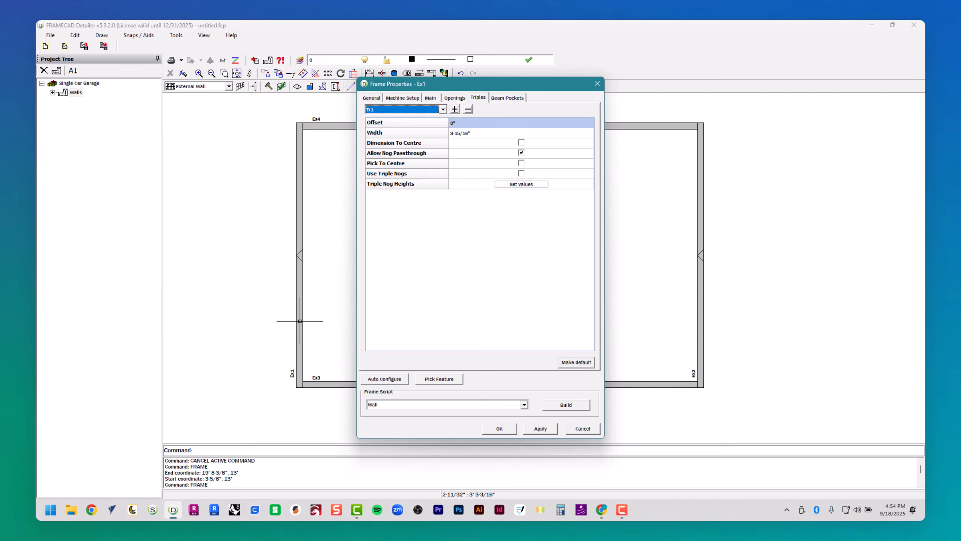
Step: Locate triple Tr1 on wall Ex1 by picking Ex3 from the plan as its connecting wall
left_click(439, 379)
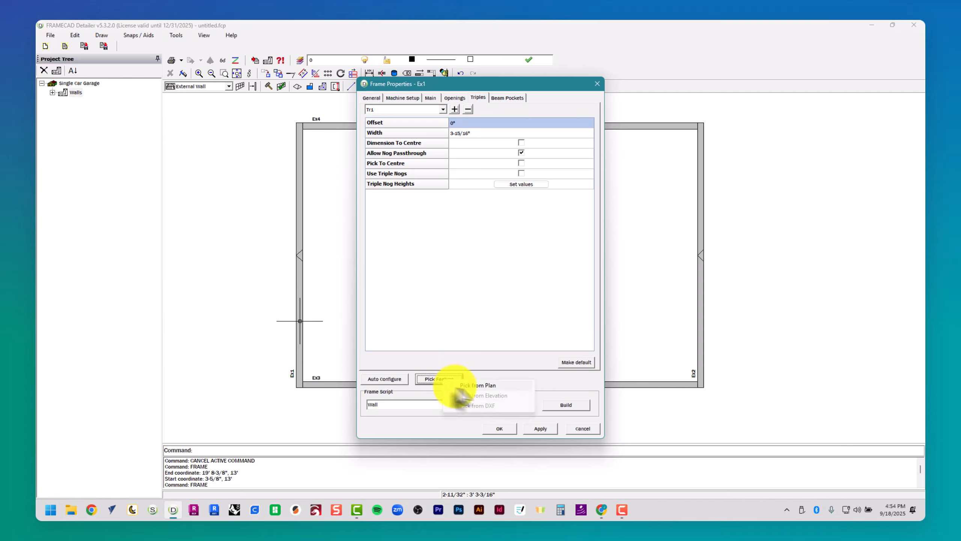
left_click(479, 386)
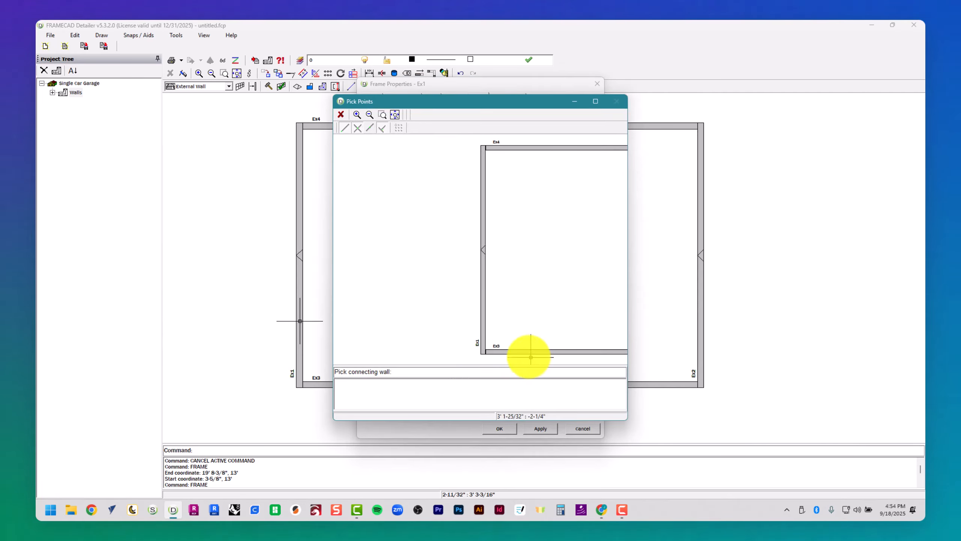
left_click(508, 354)
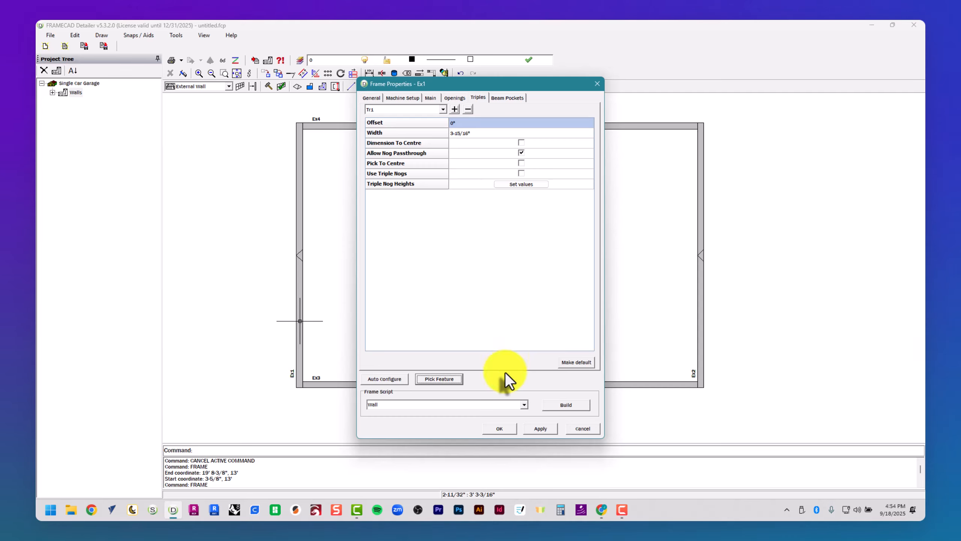
Step: Add a second triple to wall Ex1, located from the plan at connecting wall Ex4, and build the wall frame
left_click(454, 108)
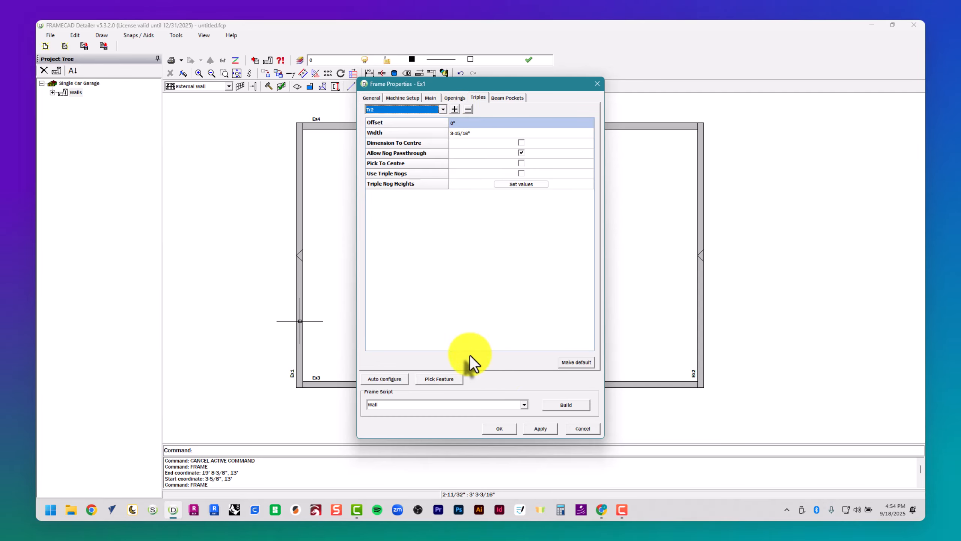
left_click(454, 379)
left_click(466, 384)
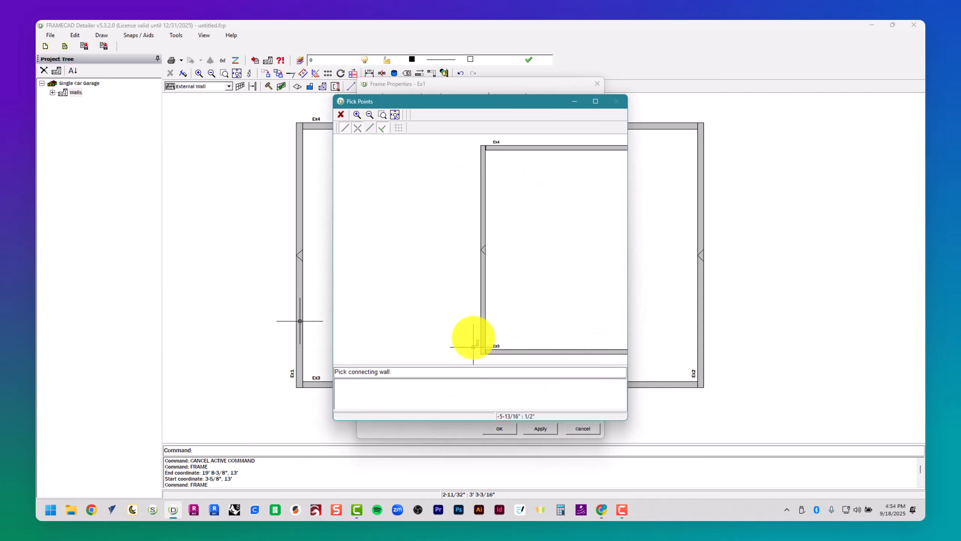
left_click(503, 148)
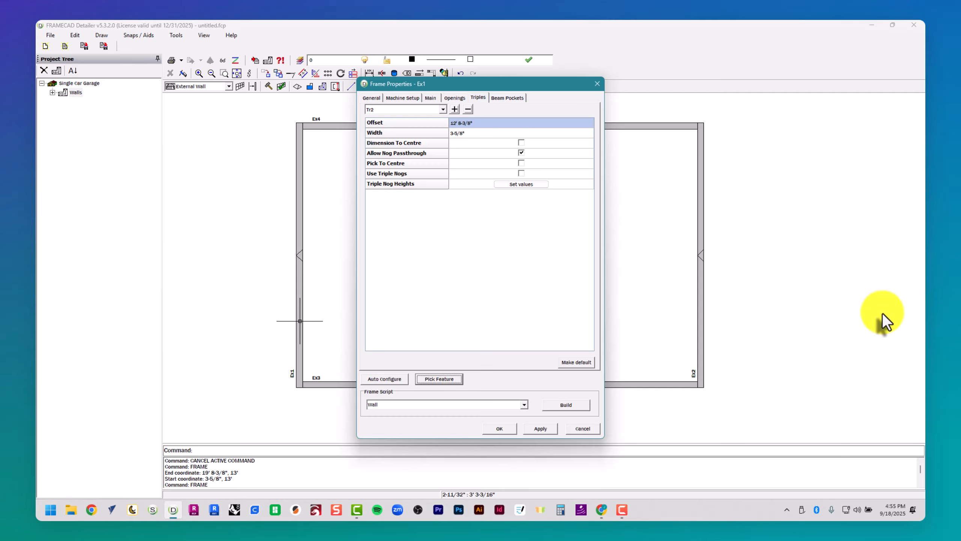
left_click(572, 406)
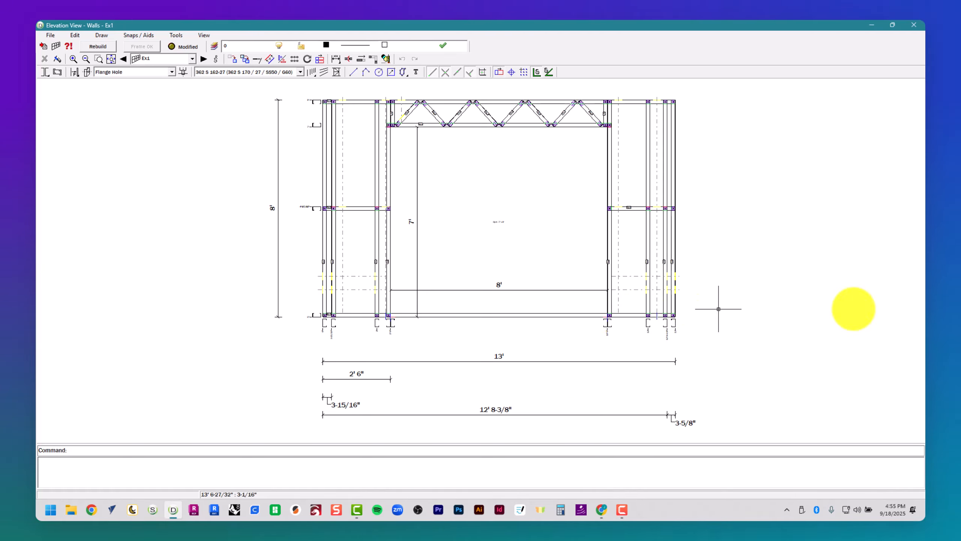
left_click(755, 315)
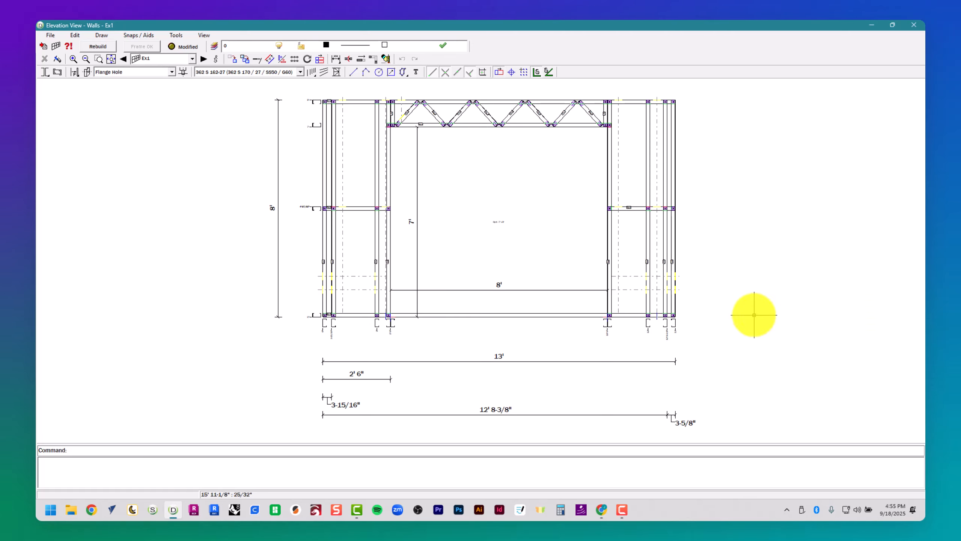
Step: Add a brace from bottom plate Bp1 beside stud St3 up to stud St2 just below nog Ng1
left_click(337, 73)
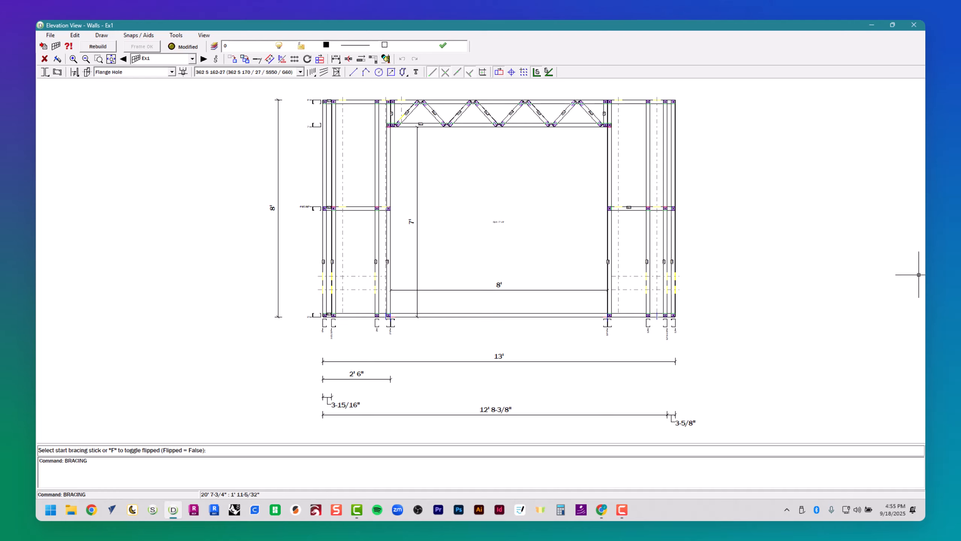
scroll(333, 318, "up", 5)
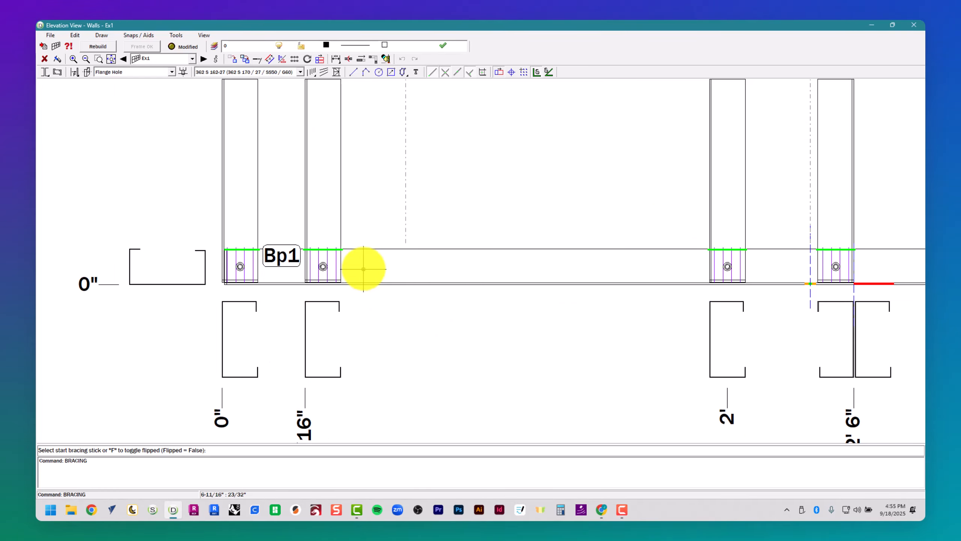
mouse_move(676, 272)
middle_mouse_down()
mouse_move(494, 161)
mouse_move(490, 410)
middle_mouse_up()
scroll(494, 332, "down", 4)
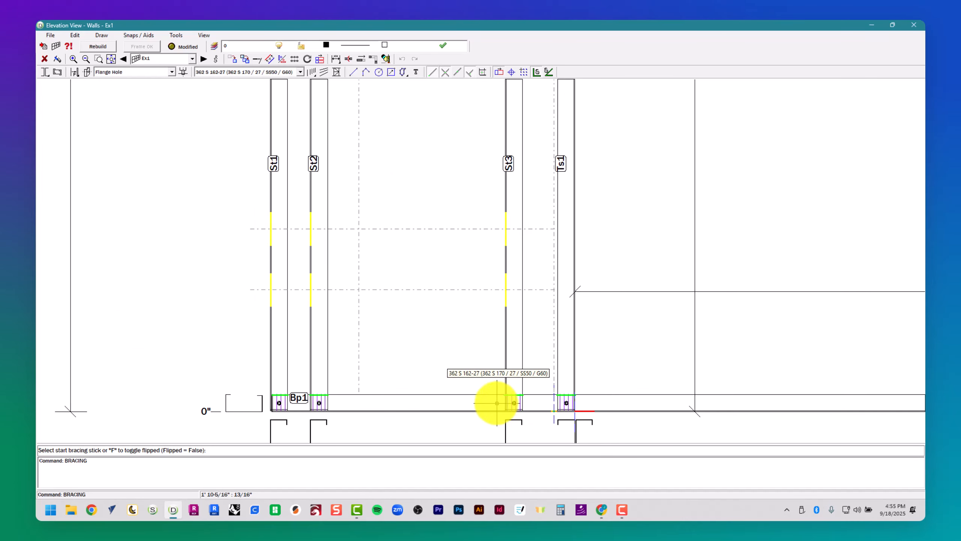
left_click(499, 403)
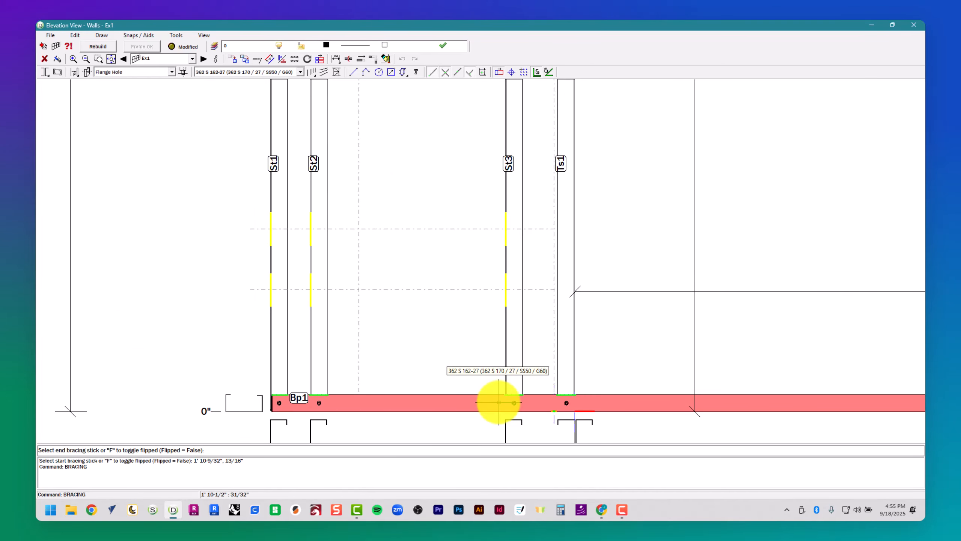
scroll(499, 402, "down", 3)
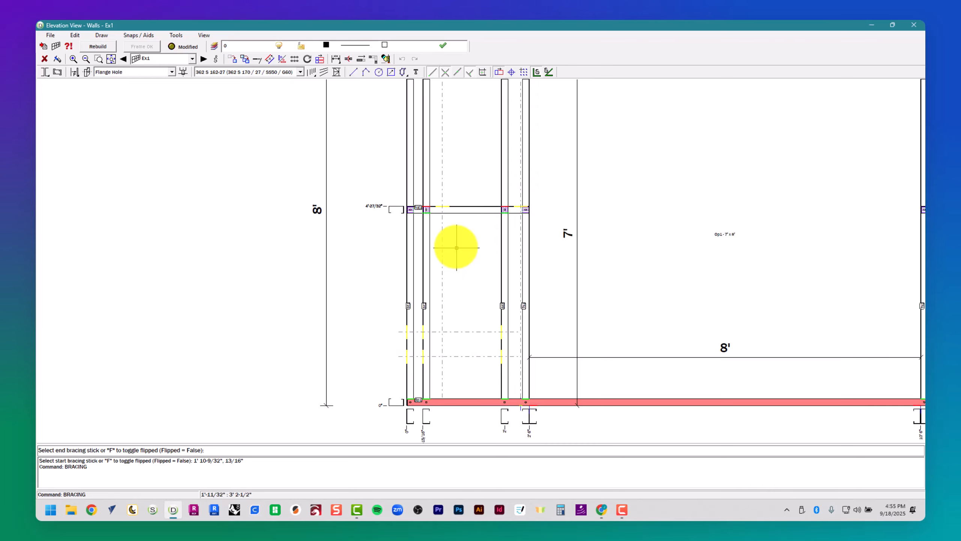
scroll(427, 219, "up", 4)
middle_click_drag(408, 183, 386, 146)
scroll(386, 145, "down", 1)
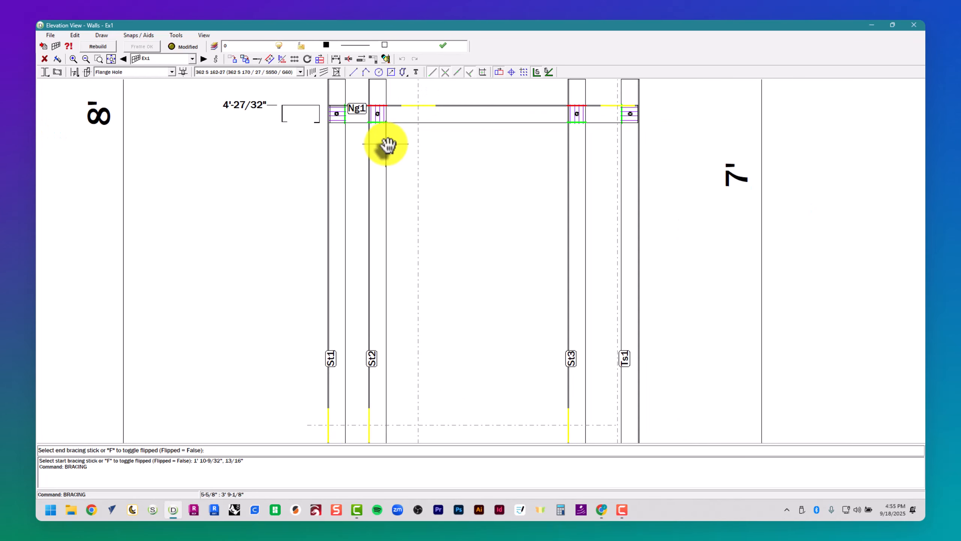
left_click(381, 137)
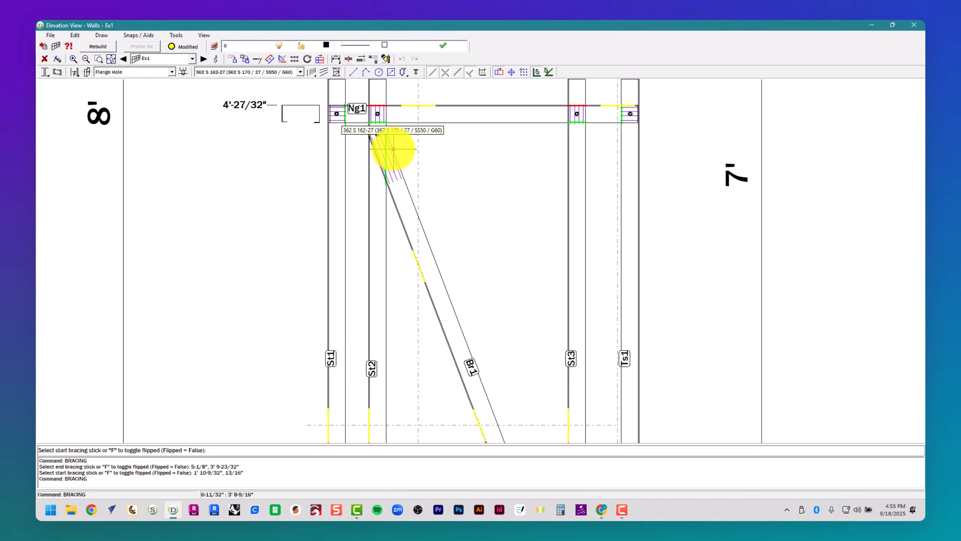
Step: Add a brace from stud St2 just above nog Ng1 up to top plate Tp1 beside stud St3
mouse_move(402, 151)
middle_mouse_down()
mouse_move(427, 166)
mouse_move(416, 258)
middle_mouse_up()
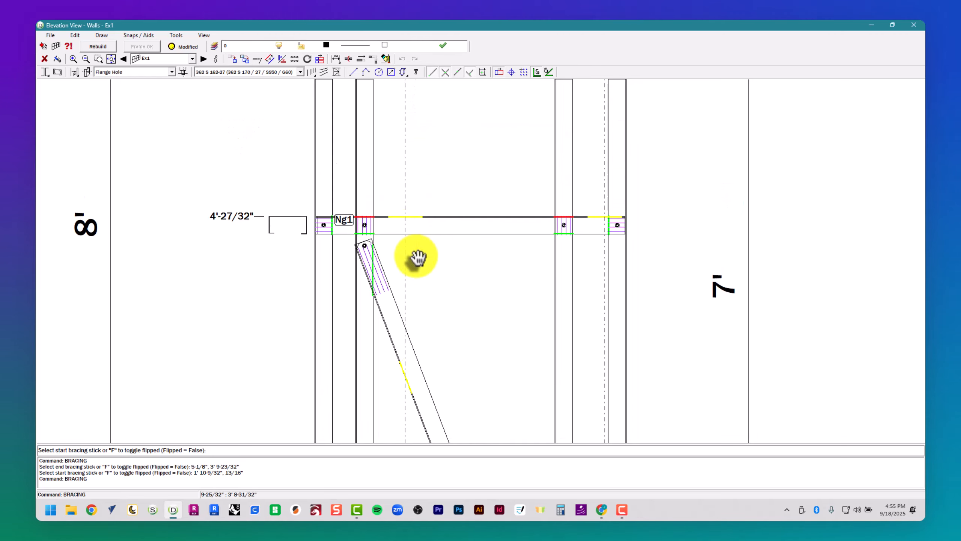
scroll(417, 256, "down", 2)
middle_click_drag(441, 365, 427, 307)
scroll(434, 363, "up", 7)
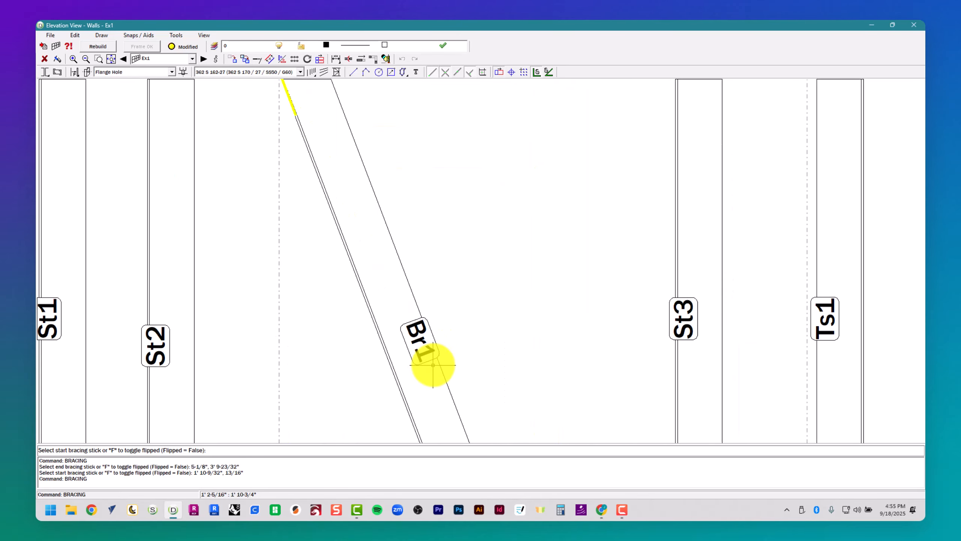
scroll(434, 363, "down", 5)
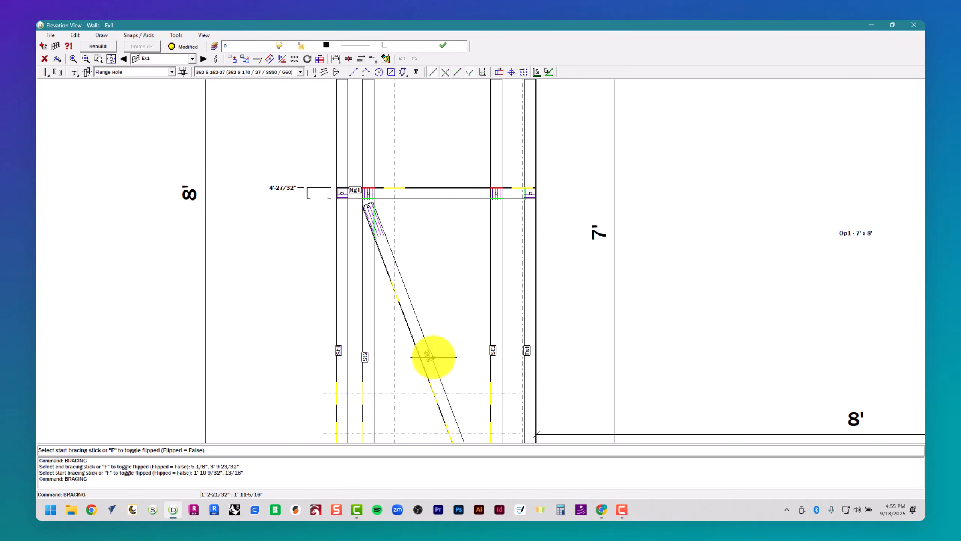
middle_click_drag(411, 216, 393, 254)
scroll(378, 252, "up", 5)
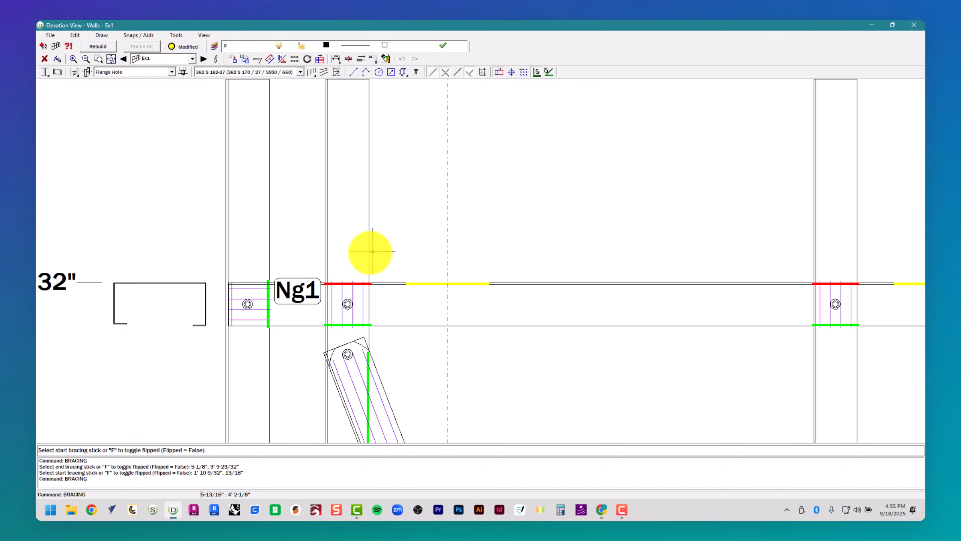
left_click(351, 246)
scroll(373, 322, "down", 5)
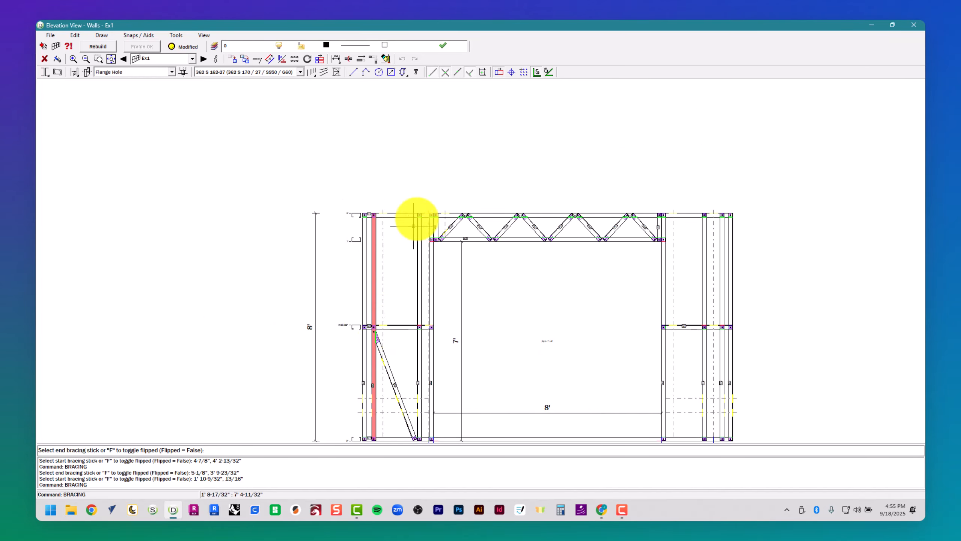
scroll(419, 218, "up", 5)
left_click(418, 205)
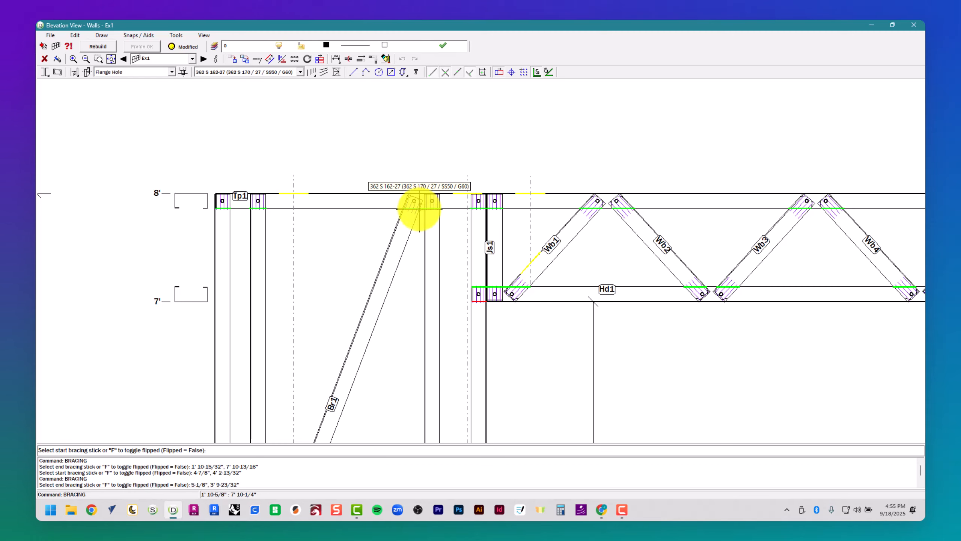
Step: Brace the upper bay on the opening's other side from the top plate beside stud Ts2 to stud St4 above nog Ng2
scroll(418, 223, "down", 3)
middle_click_drag(393, 344, 390, 169)
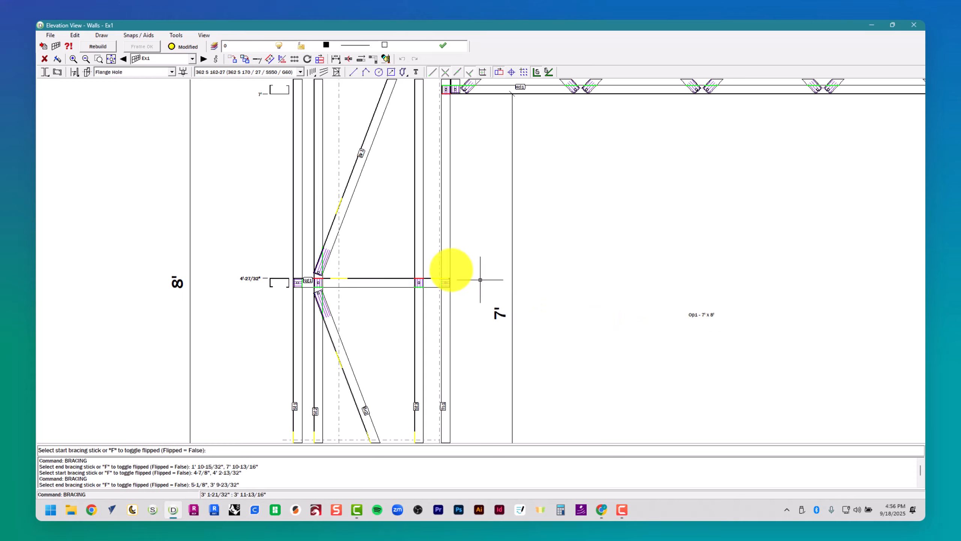
scroll(481, 279, "down", 3)
scroll(644, 256, "up", 1)
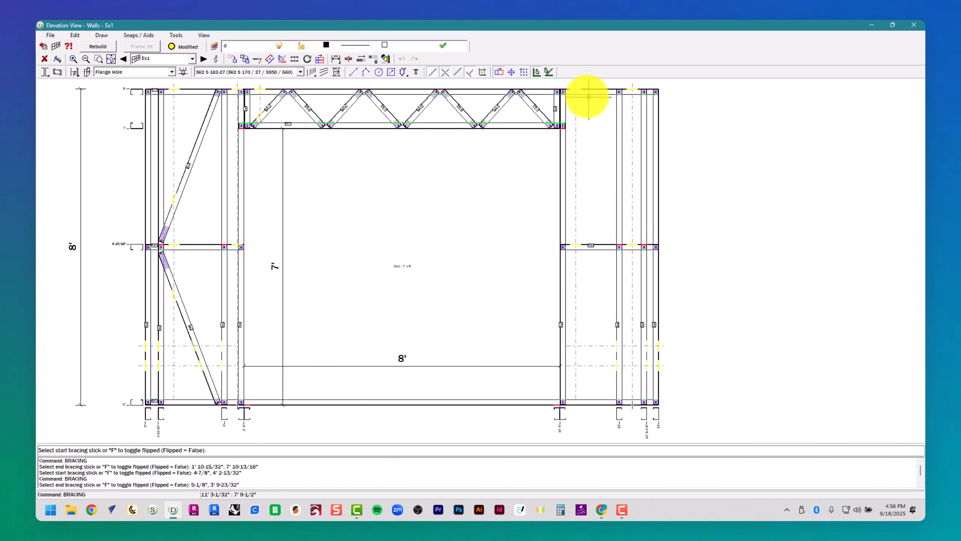
left_click(571, 91)
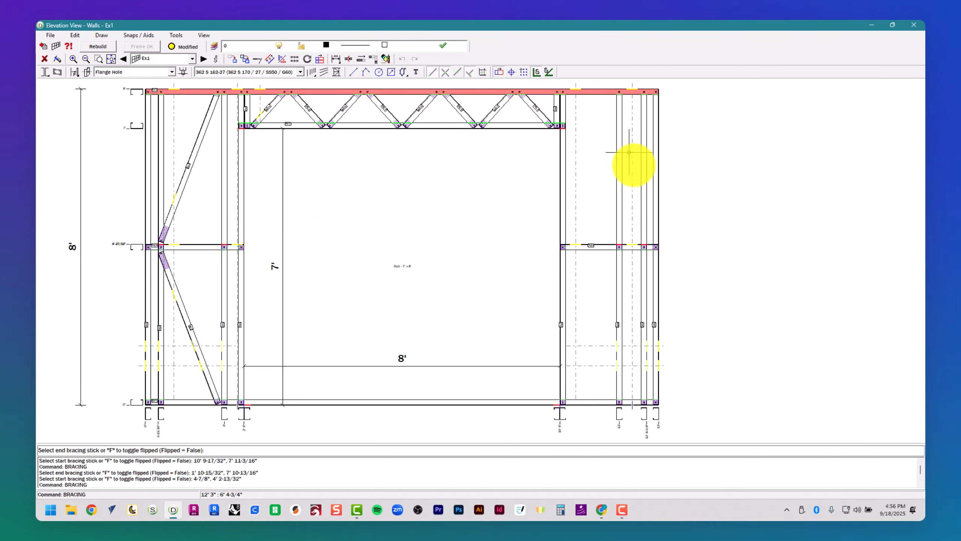
left_click(620, 235)
Step: Brace the lower bay from stud St4 below nog Ng2 to the bottom plate beside stud Ts2, and finish bracing
left_click(621, 264)
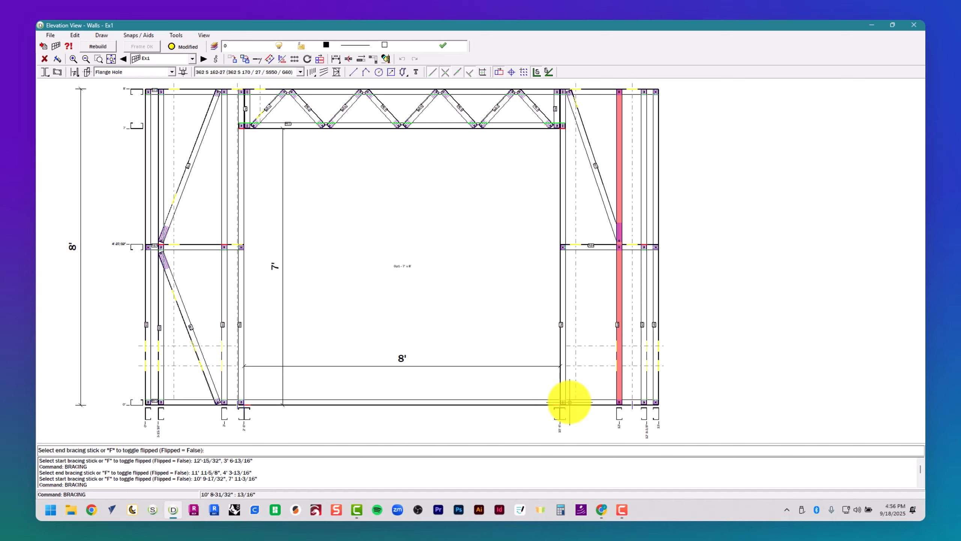
left_click(570, 401)
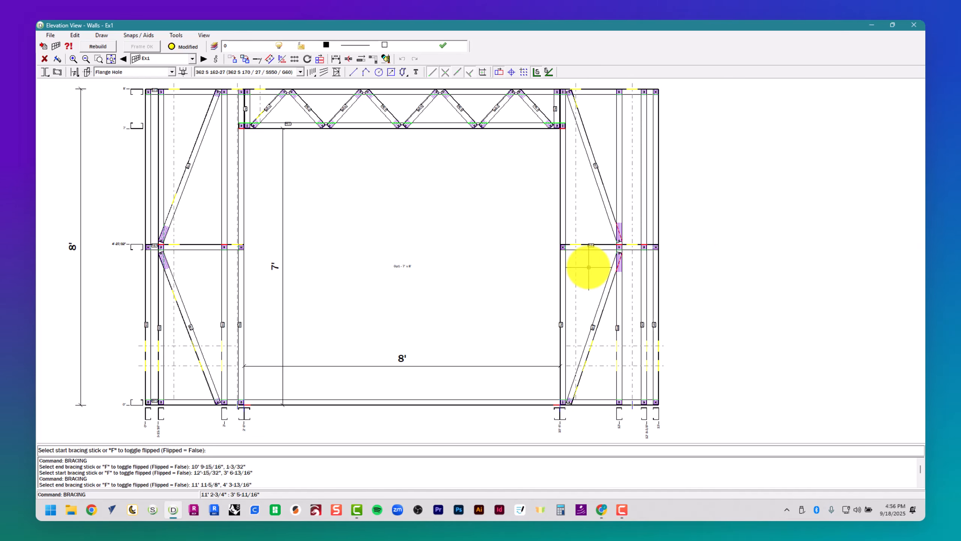
key("Escape")
key("Escape")
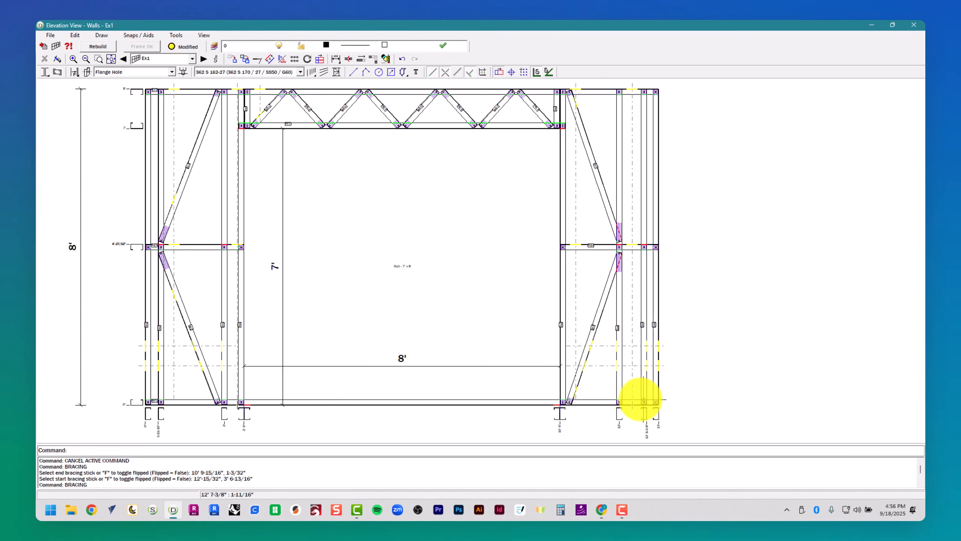
Step: Examine stud St4's orientation and its brace connections at nog Ng2 and along the bottom plate
scroll(620, 399, "up", 4)
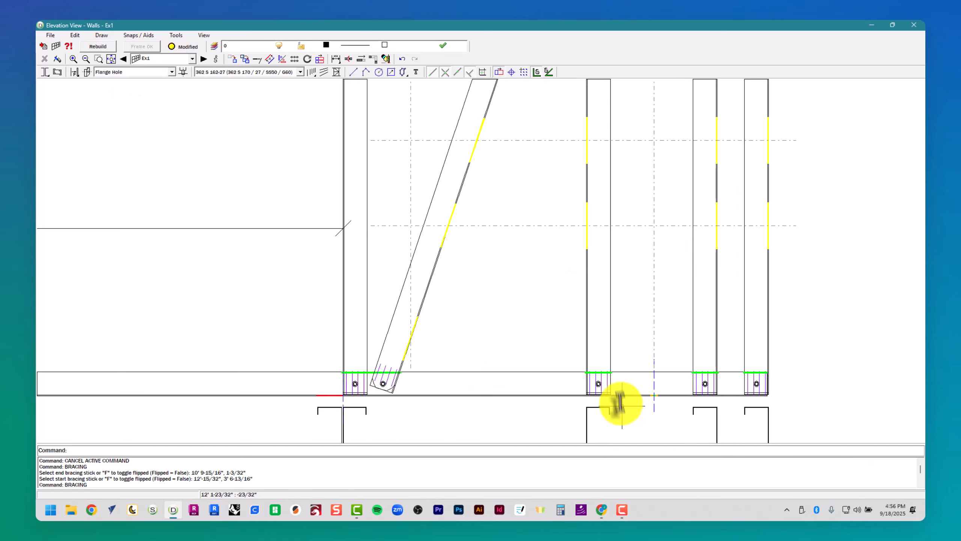
scroll(612, 348, "down", 4)
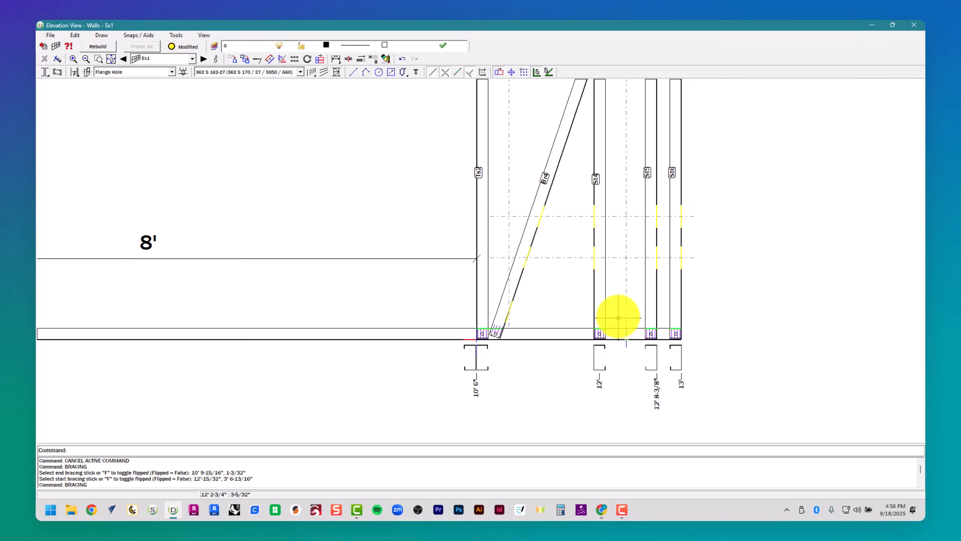
middle_click_drag(618, 315, 497, 362)
scroll(496, 361, "down", 2)
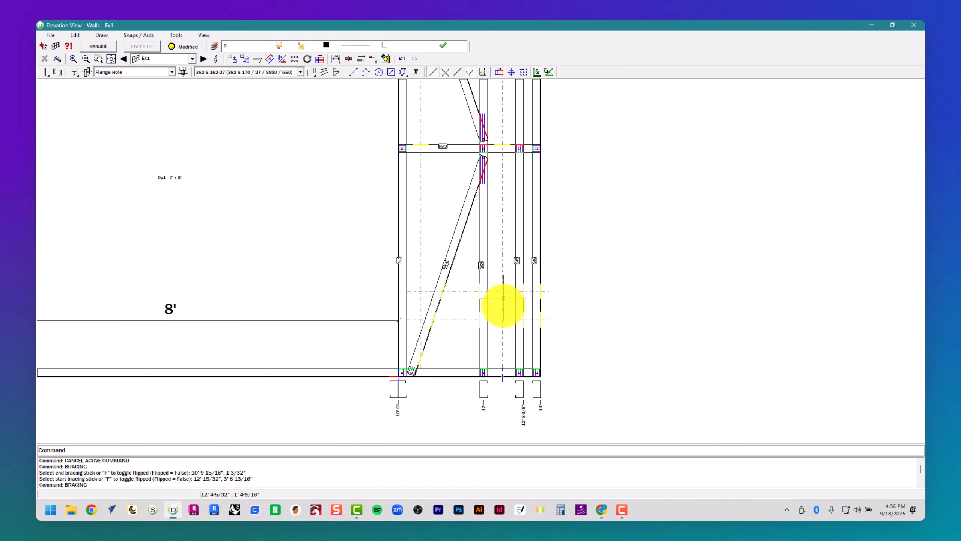
scroll(489, 396, "up", 5)
scroll(454, 332, "down", 1)
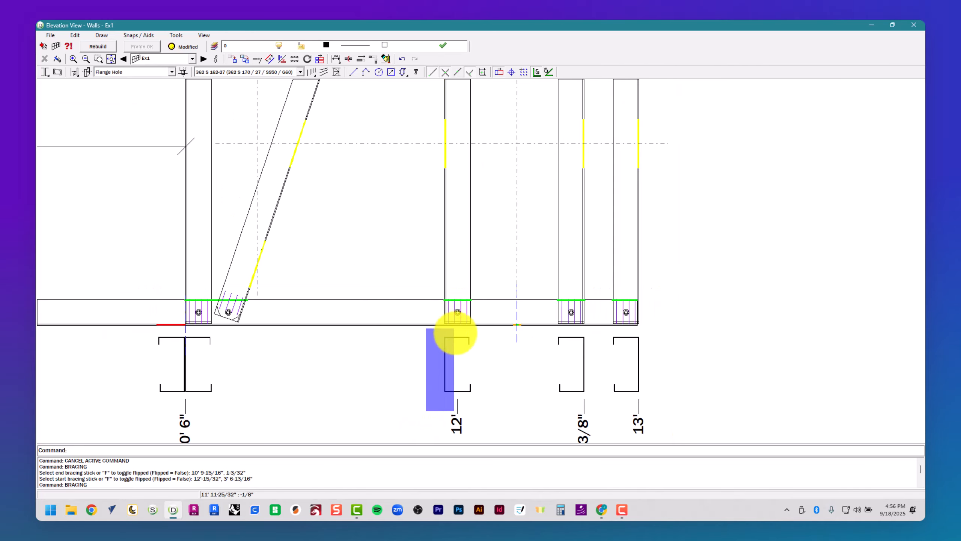
scroll(450, 326, "down", 2)
middle_click_drag(450, 234, 420, 441)
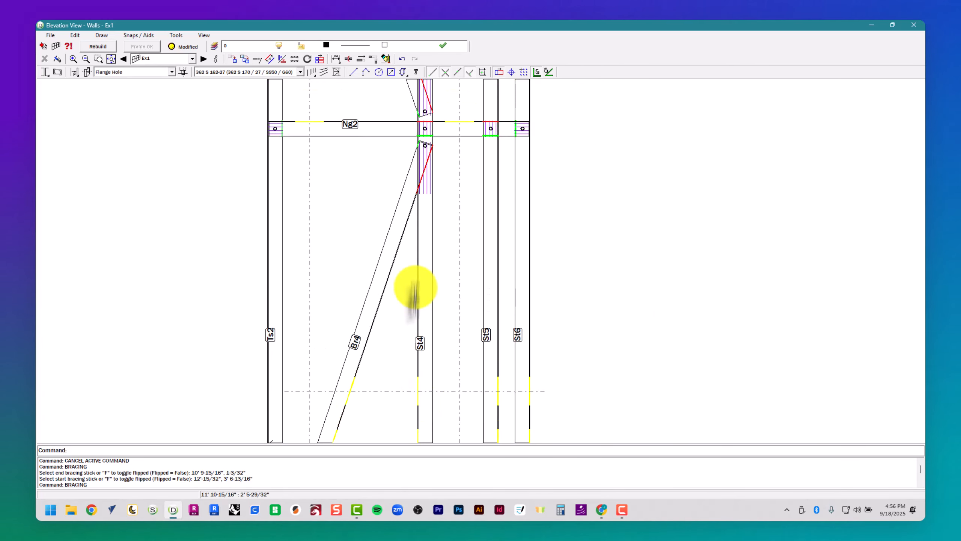
middle_click_drag(416, 288, 415, 341)
scroll(424, 216, "up", 4)
scroll(339, 381, "down", 4)
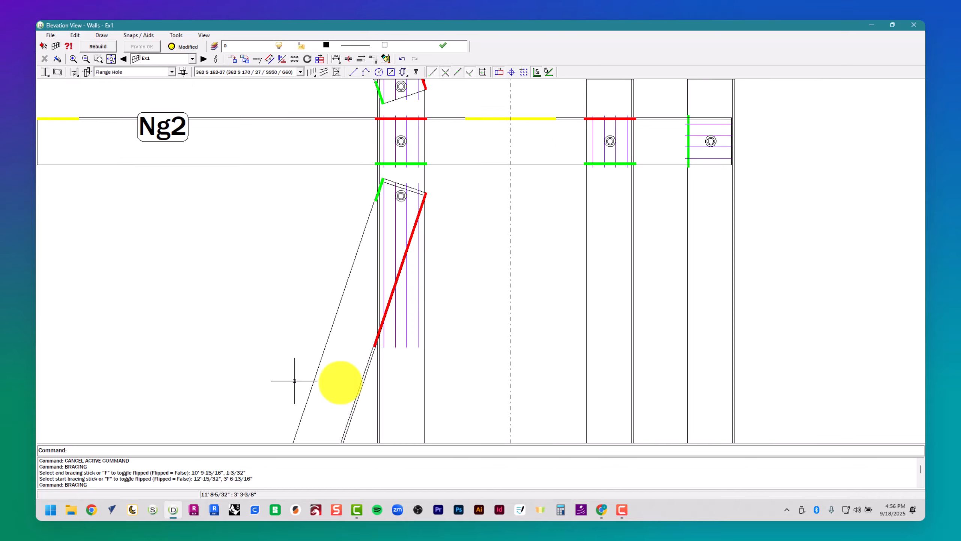
middle_click_drag(417, 386, 414, 195)
scroll(407, 340, "down", 3)
middle_click_drag(430, 405, 424, 334)
scroll(413, 370, "up", 4)
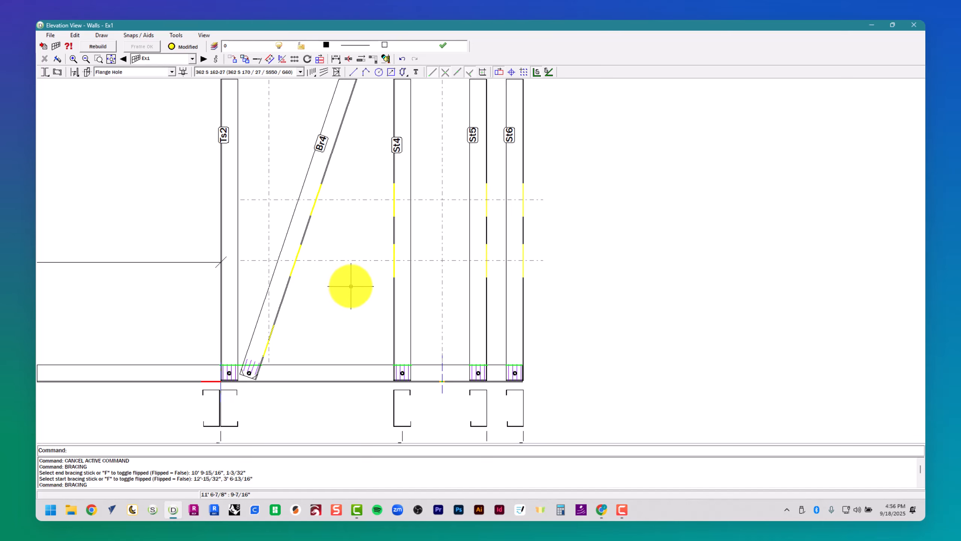
Step: Flip stud St4 of wall Ex1 so its profile faces the opposite direction
left_click(173, 35)
left_click(212, 207)
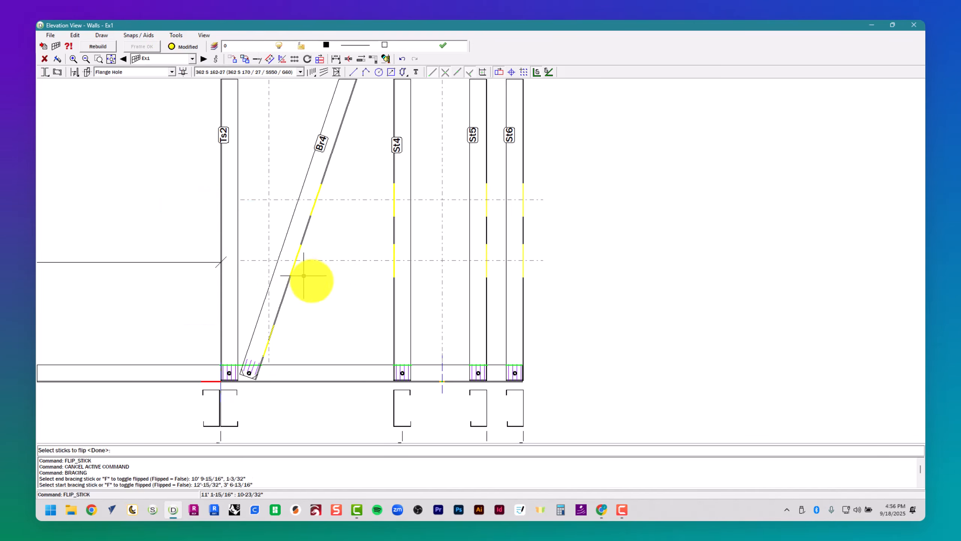
left_click(398, 328)
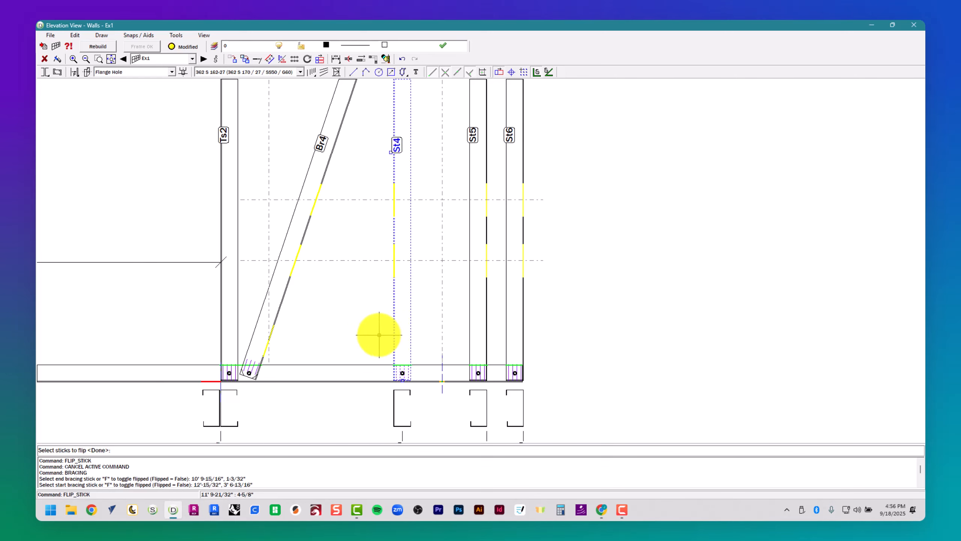
Step: Examine stud St4's orientation from the bottom plate up to nog Ng2, the brace connections there, and the overall frame
scroll(310, 334, "down", 5)
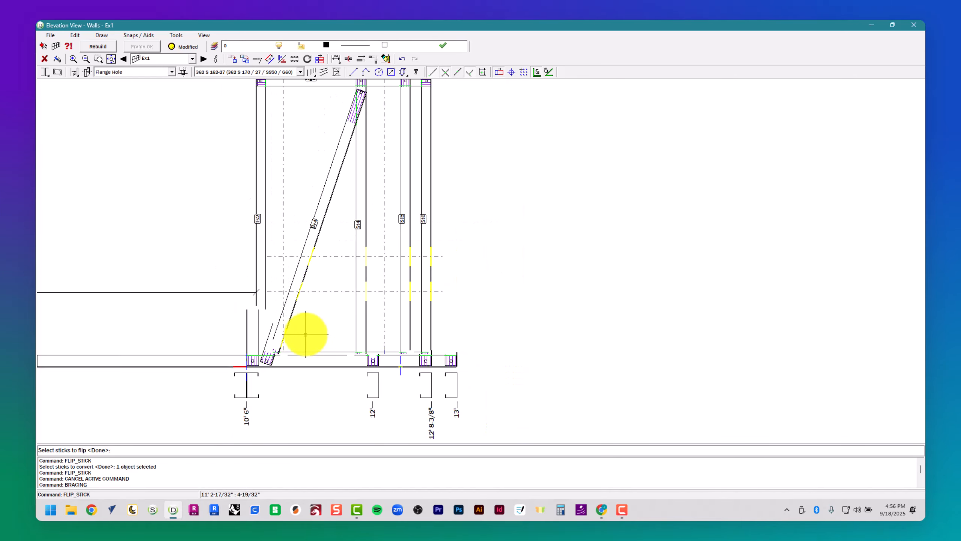
scroll(445, 395, "up", 3)
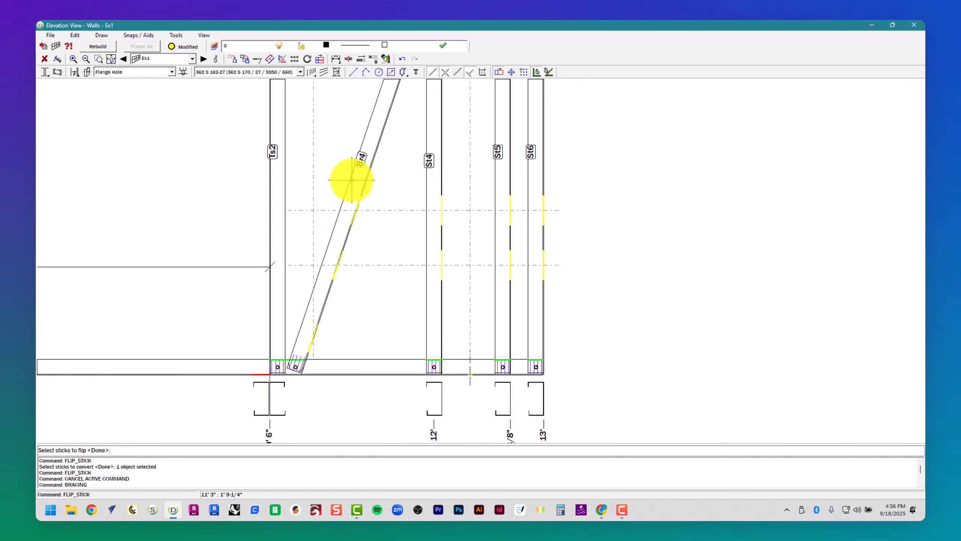
scroll(377, 360, "down", 2)
scroll(407, 247, "up", 6)
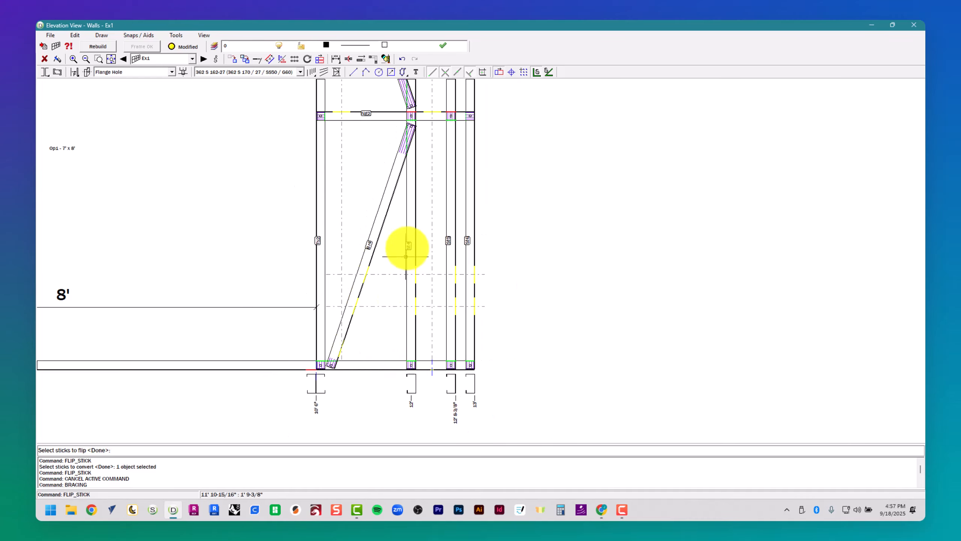
middle_click_drag(411, 227, 407, 275)
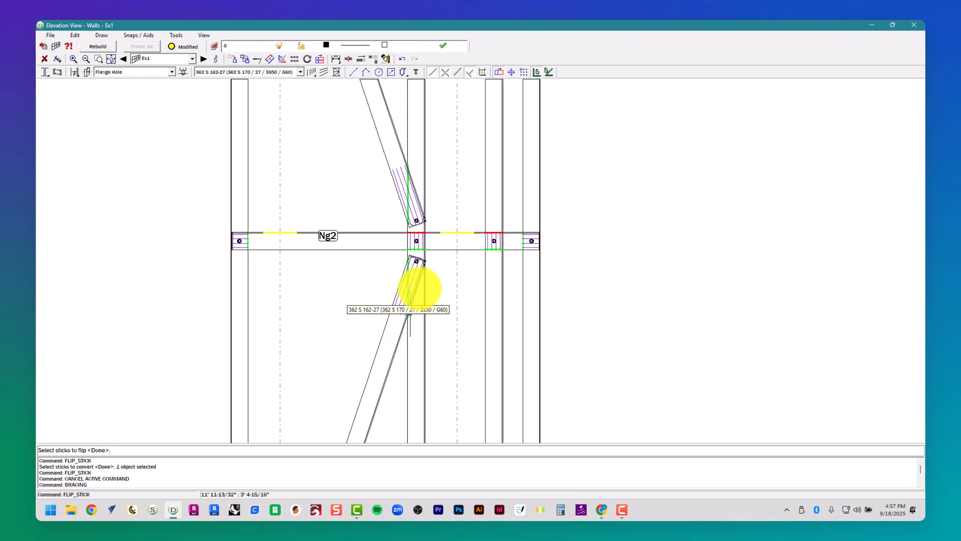
middle_click_drag(358, 168, 377, 313)
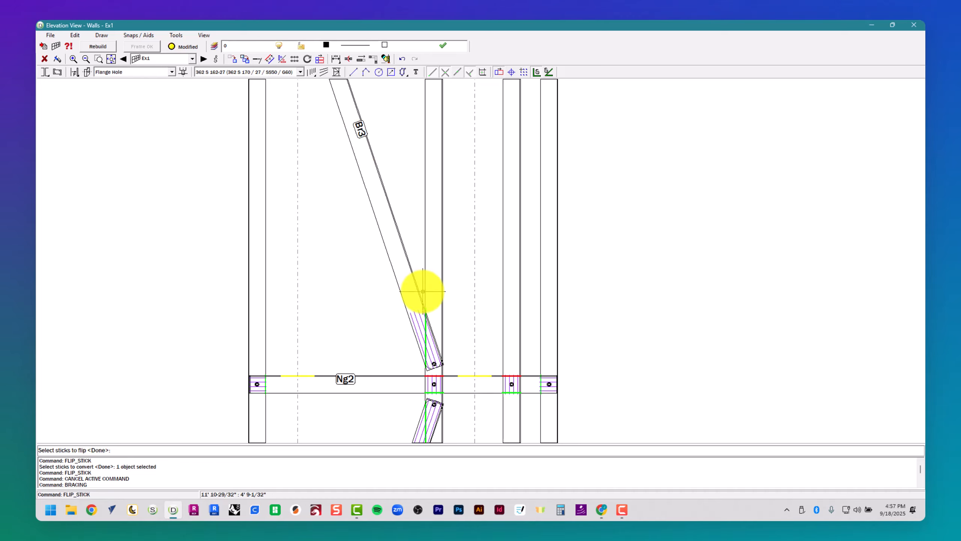
scroll(421, 285, "down", 3)
scroll(378, 333, "down", 2)
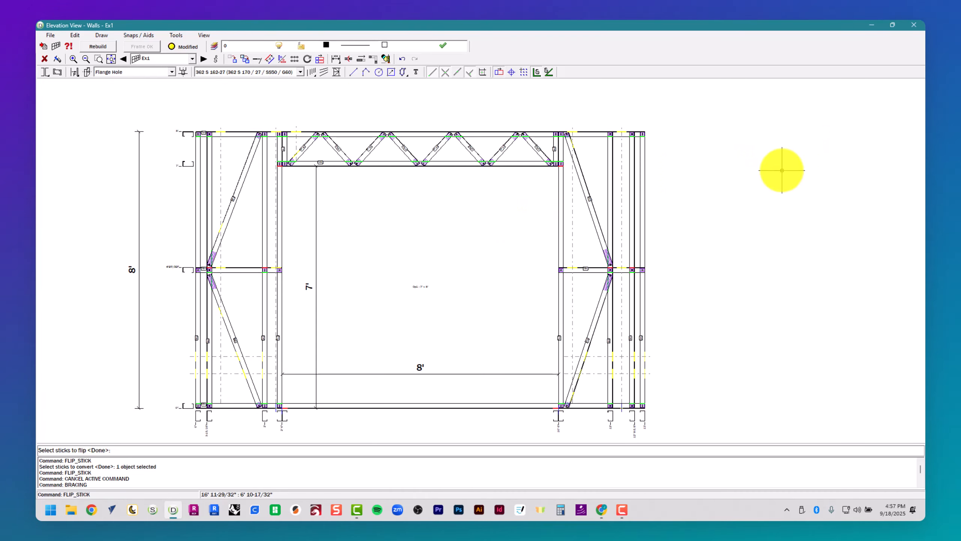
Step: Finish flipping sticks and close wall Ex1's elevation to return to the garage floor plan
middle_click_drag(779, 167, 811, 157)
key("Return")
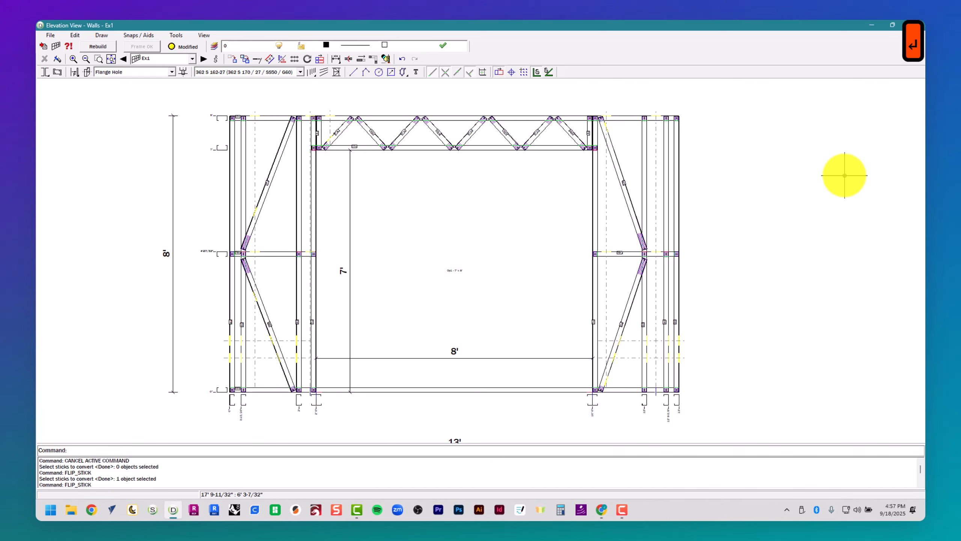
key("Escape")
key("Escape")
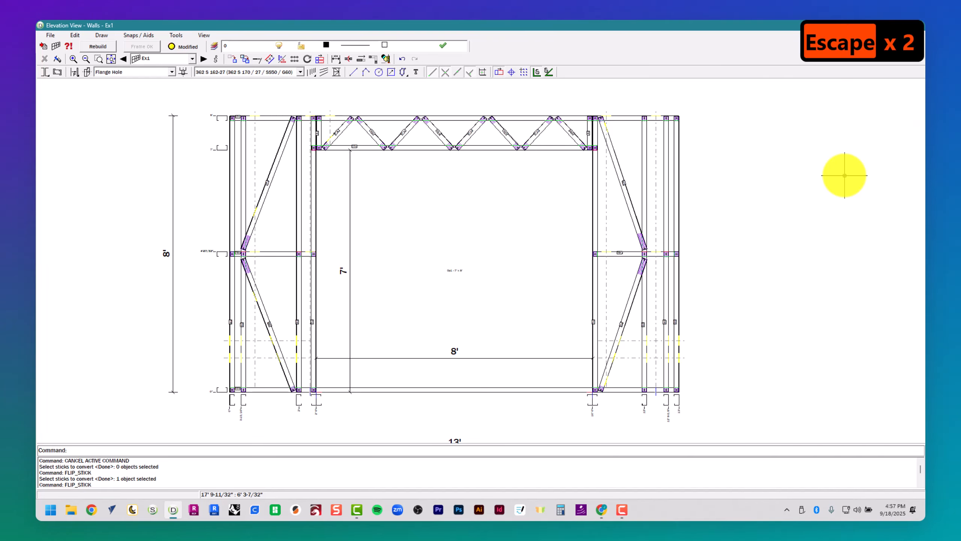
left_click(915, 25)
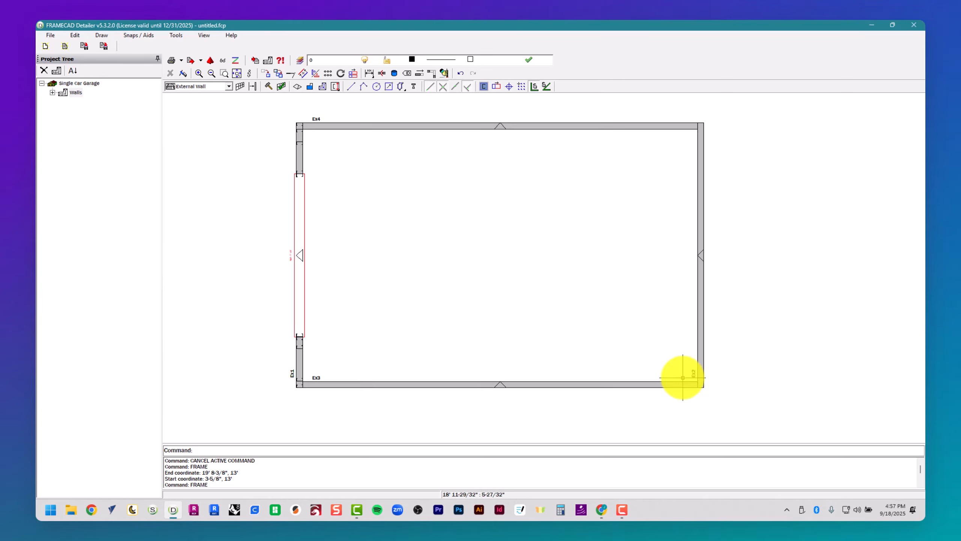
Step: Review wall Ex2's main, openings and triples properties, and build its frame with the Wall script
left_click(702, 275)
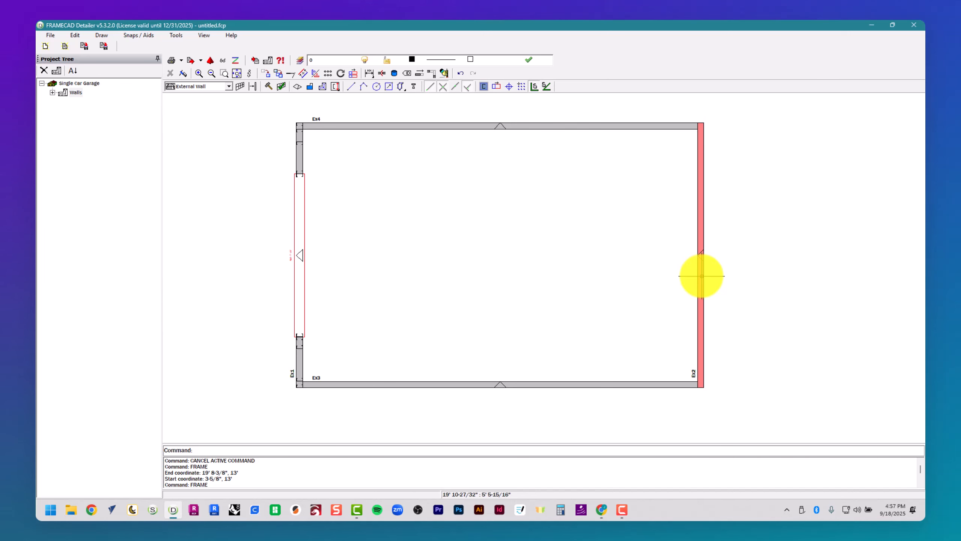
right_click(702, 275)
left_click(721, 297)
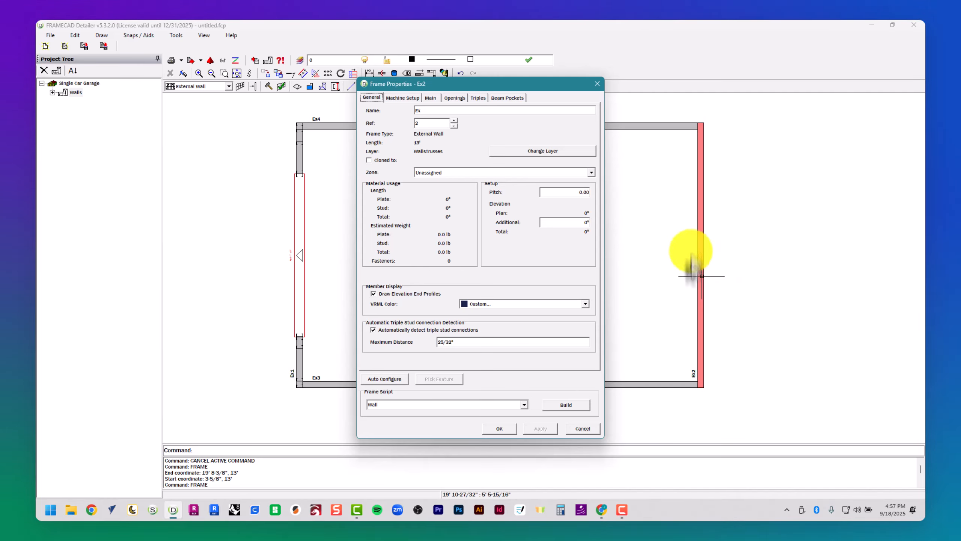
left_click(433, 97)
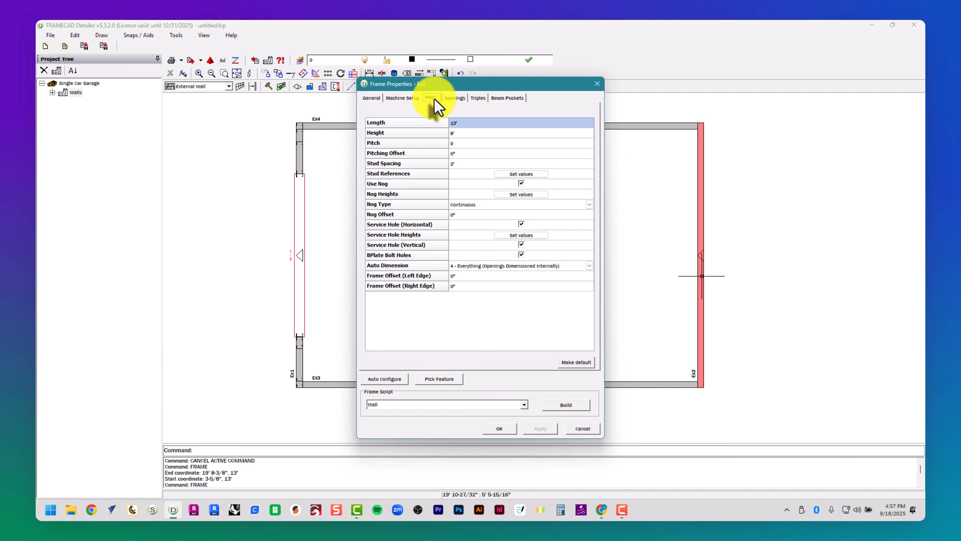
left_click(460, 100)
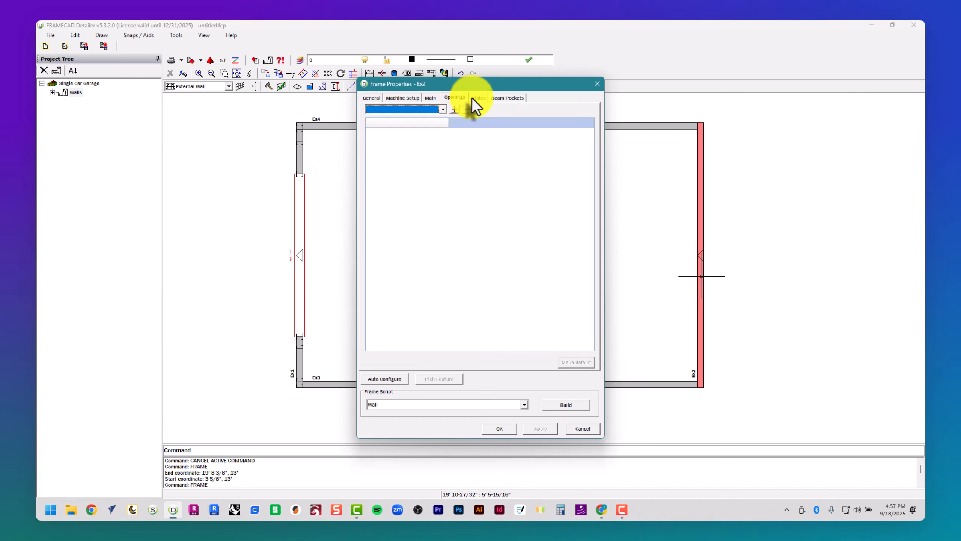
left_click(476, 97)
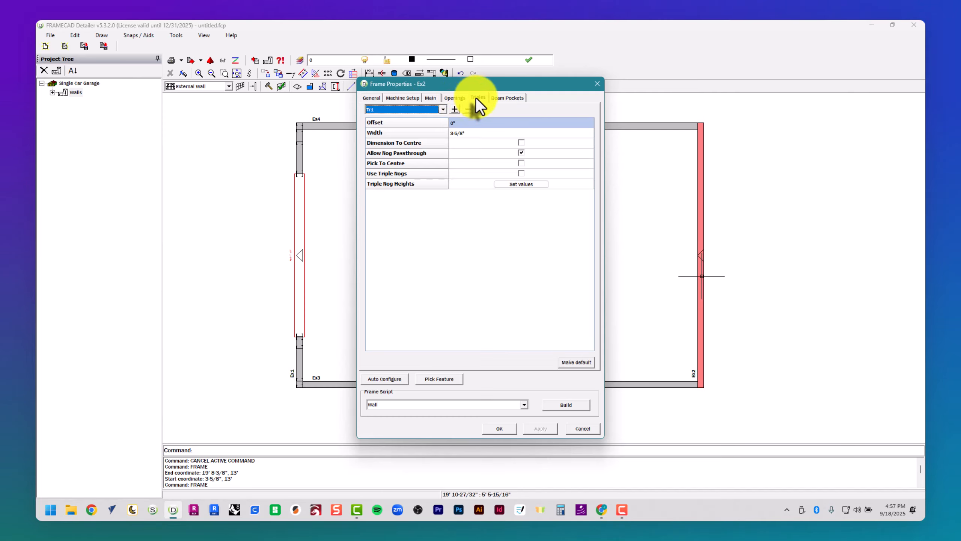
left_click(433, 98)
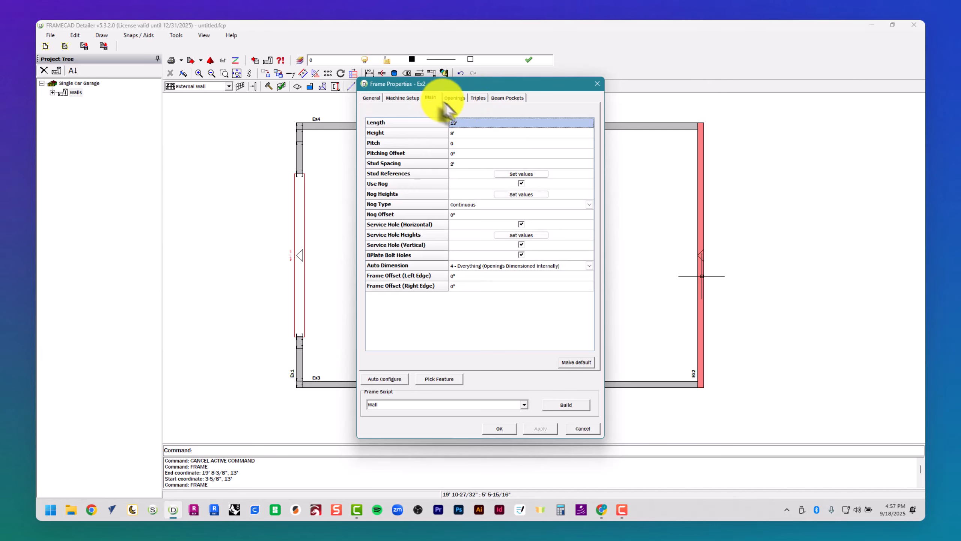
left_click(470, 133)
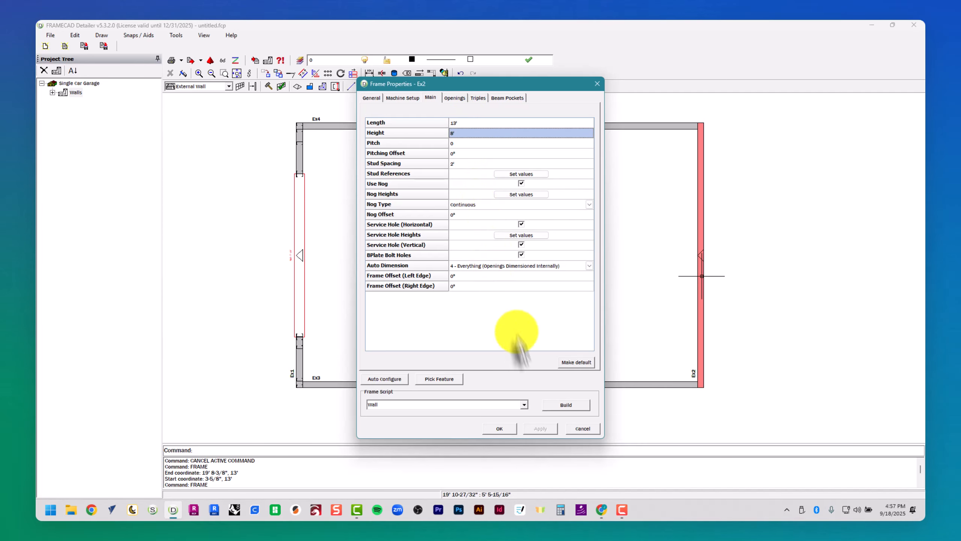
left_click(559, 410)
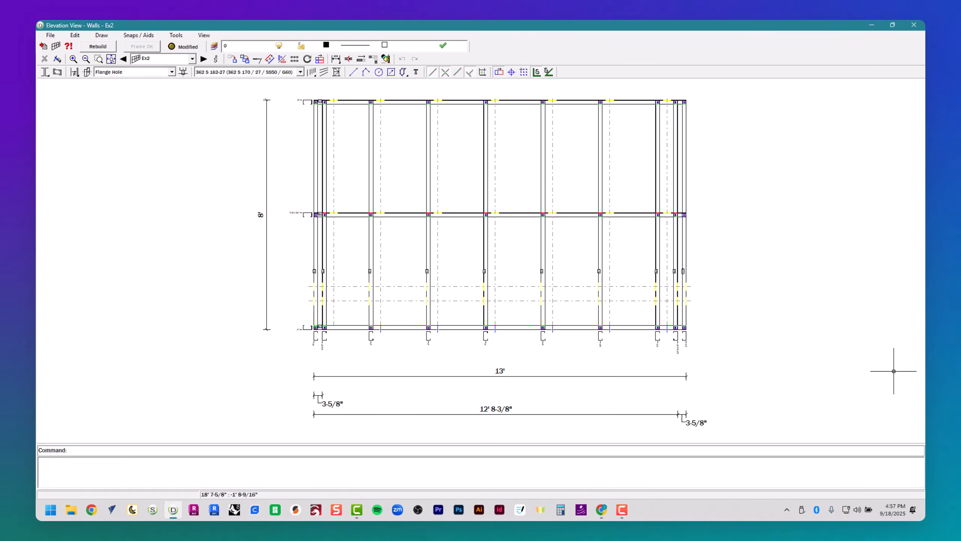
Step: Brace wall Ex2's first wide bay above and below the nog, from the plates beside the 2' stud to the preceding stud
left_click(337, 72)
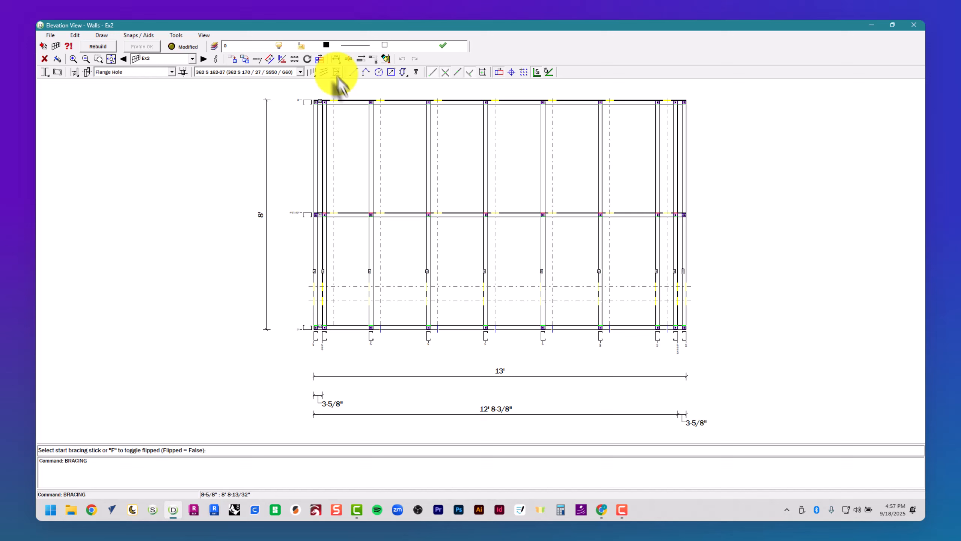
left_click(362, 101)
left_click(324, 209)
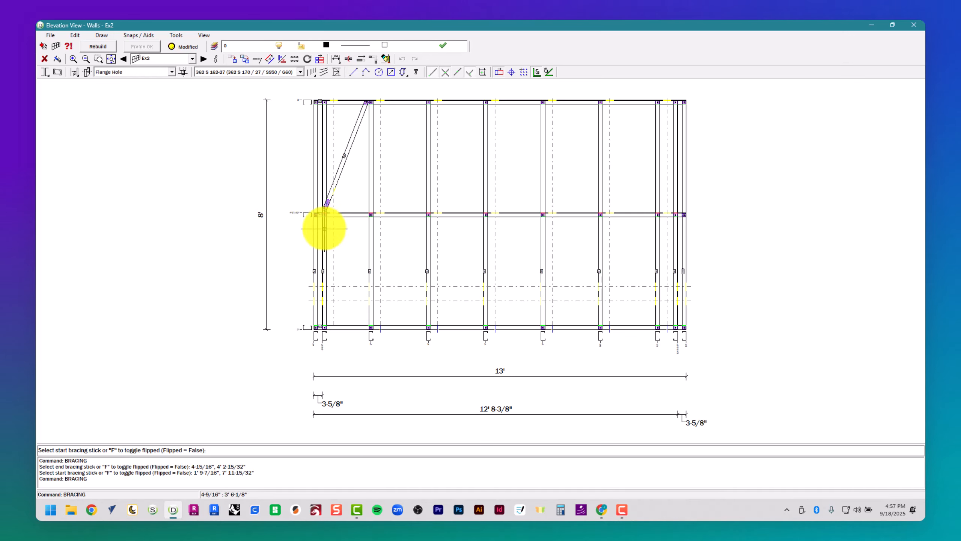
left_click(324, 228)
left_click(361, 326)
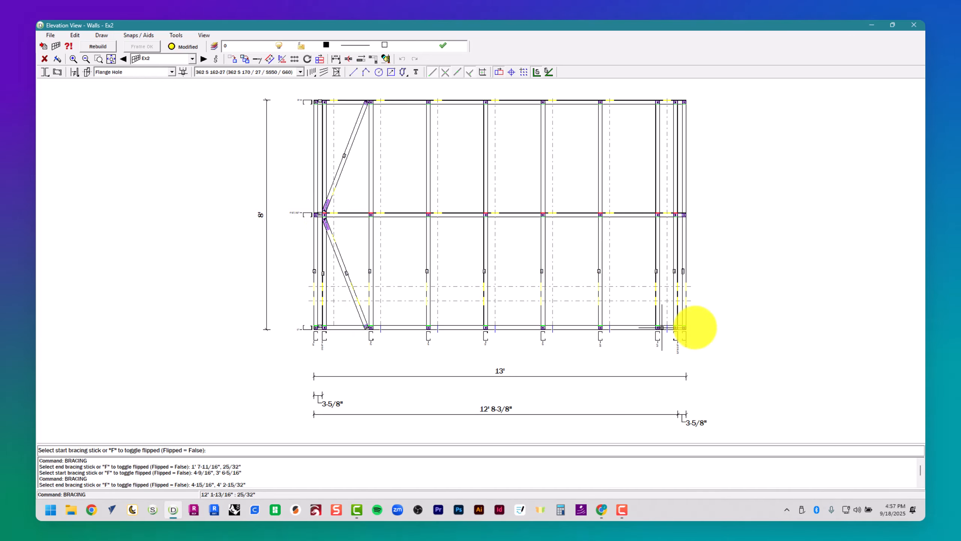
Step: Brace wall Ex2's bay between the 10' and 12' studs below and above the nog, meeting at the 12' stud, and finish bracing
left_click(612, 327)
left_click(657, 225)
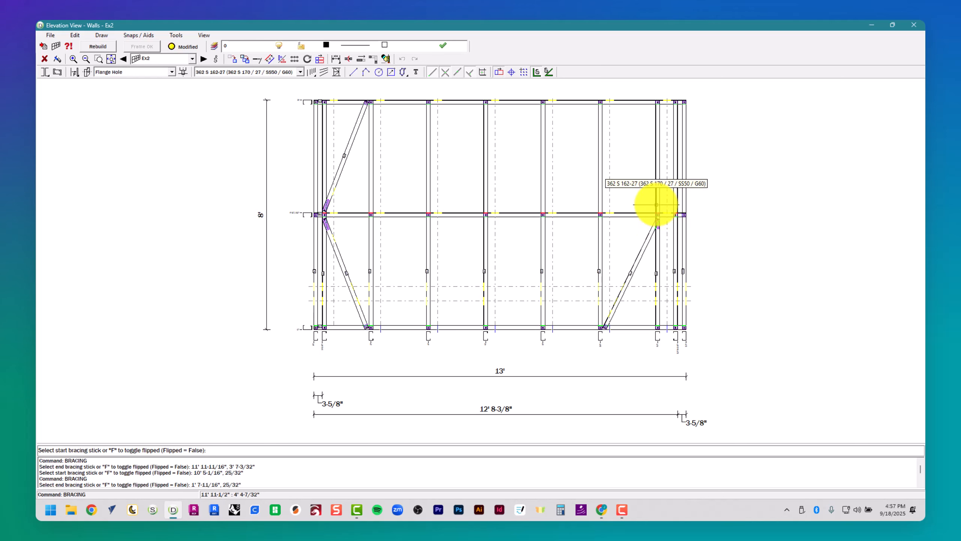
left_click(658, 199)
left_click(608, 101)
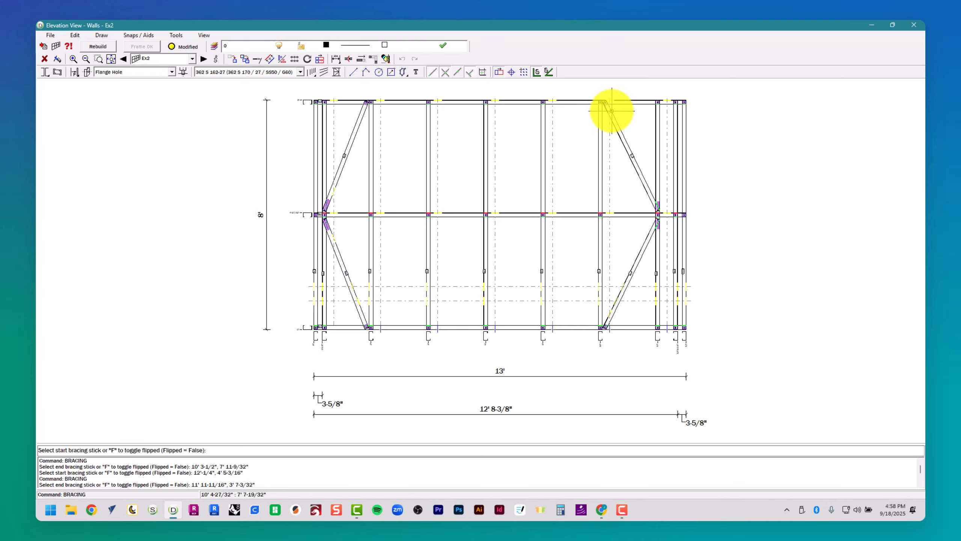
key("Return")
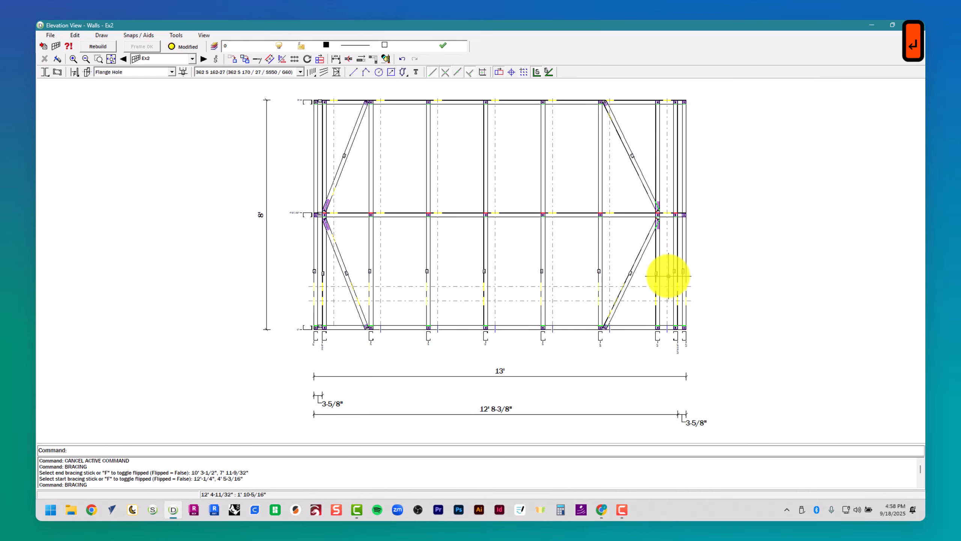
key("Escape")
key("Escape")
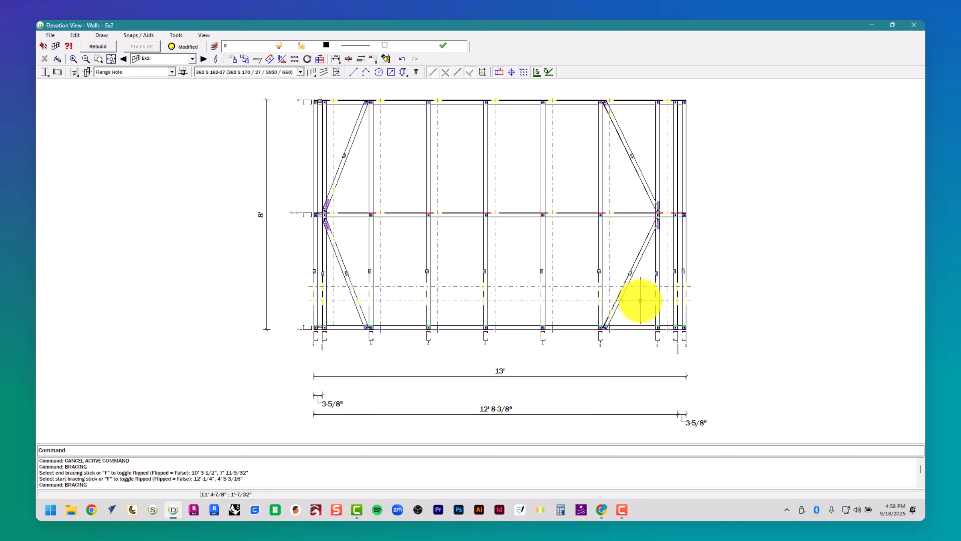
Step: Flip wall Ex2's 12' stud where the two braces meet, and close the wall's elevation view
scroll(641, 300, "up", 1)
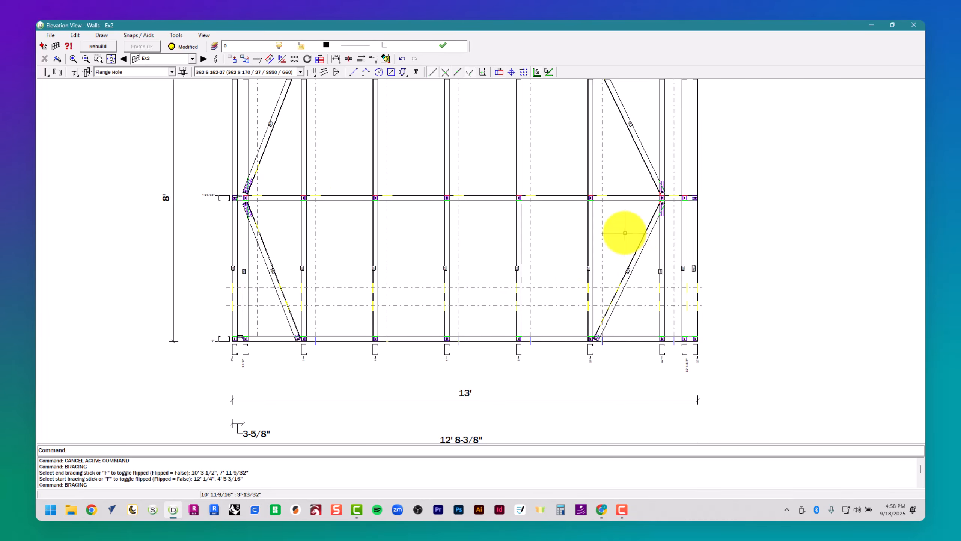
middle_click_drag(620, 232, 633, 284)
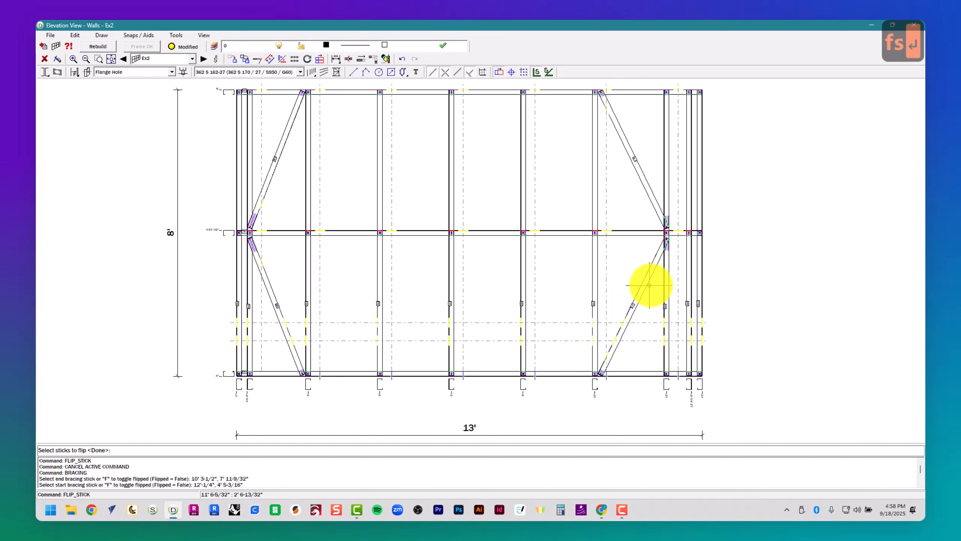
left_click(666, 279)
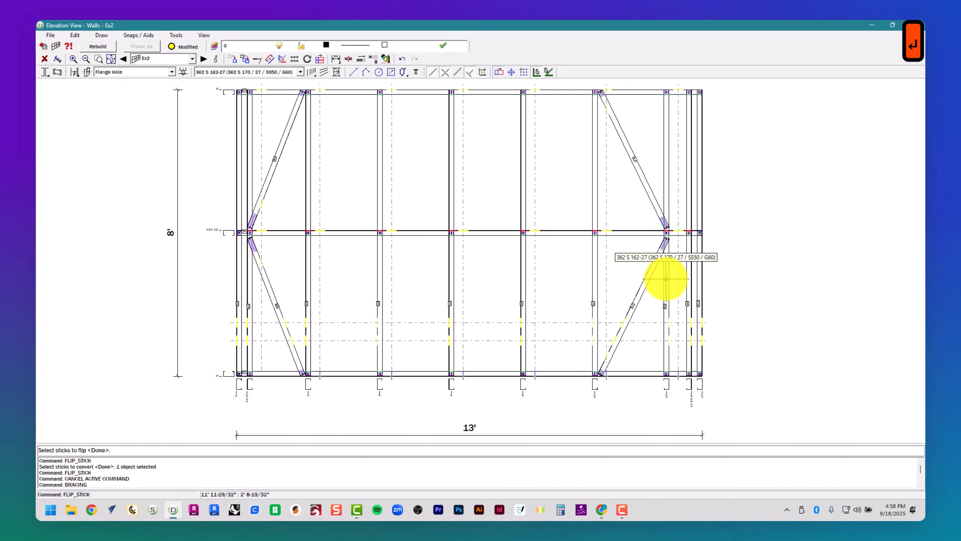
key("Escape")
key("Escape")
key("Escape")
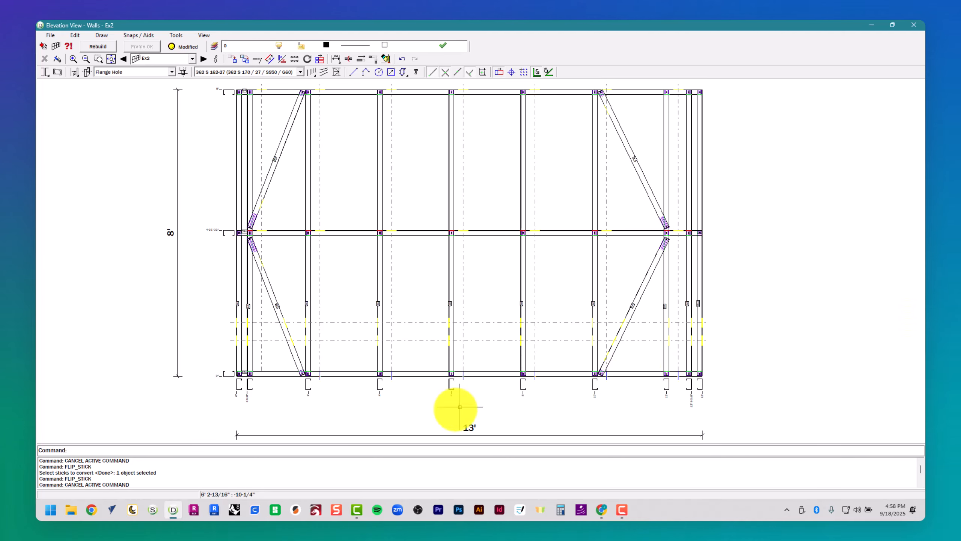
left_click(913, 25)
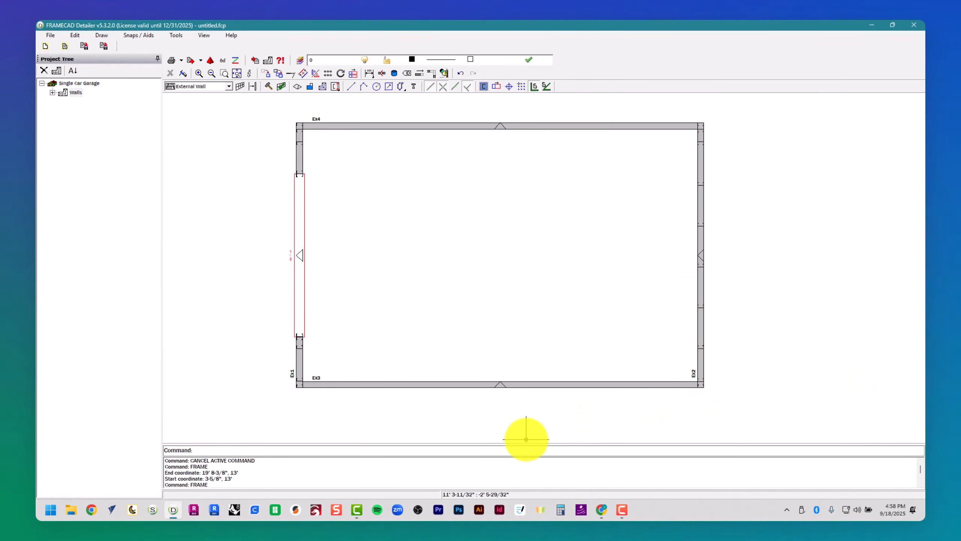
Step: Open wall Ex3's frame properties and add an opening to the wall
right_click(381, 385)
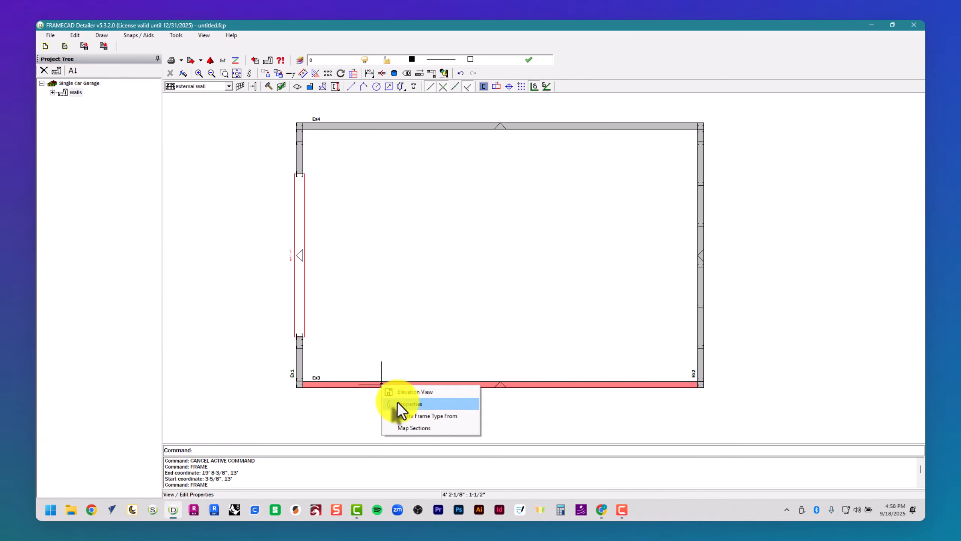
left_click(410, 403)
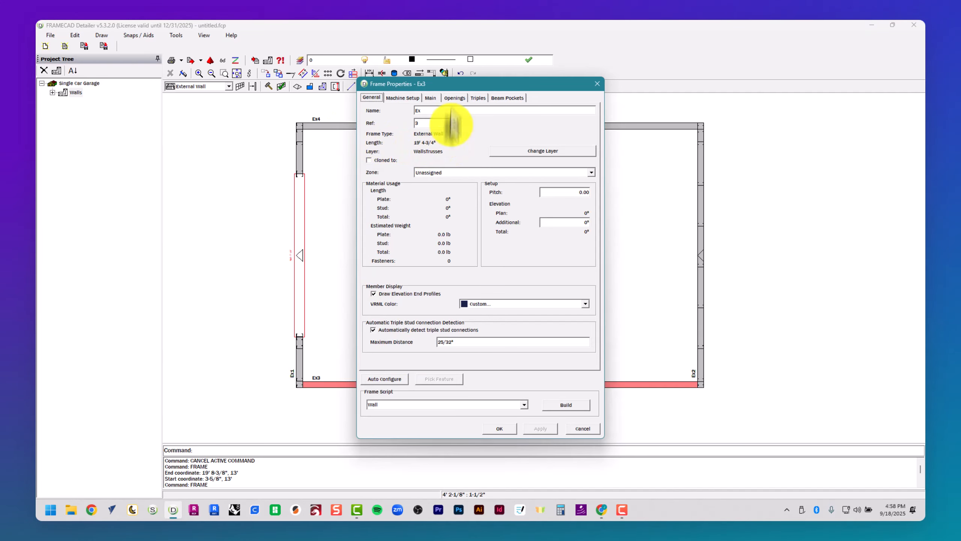
left_click(460, 100)
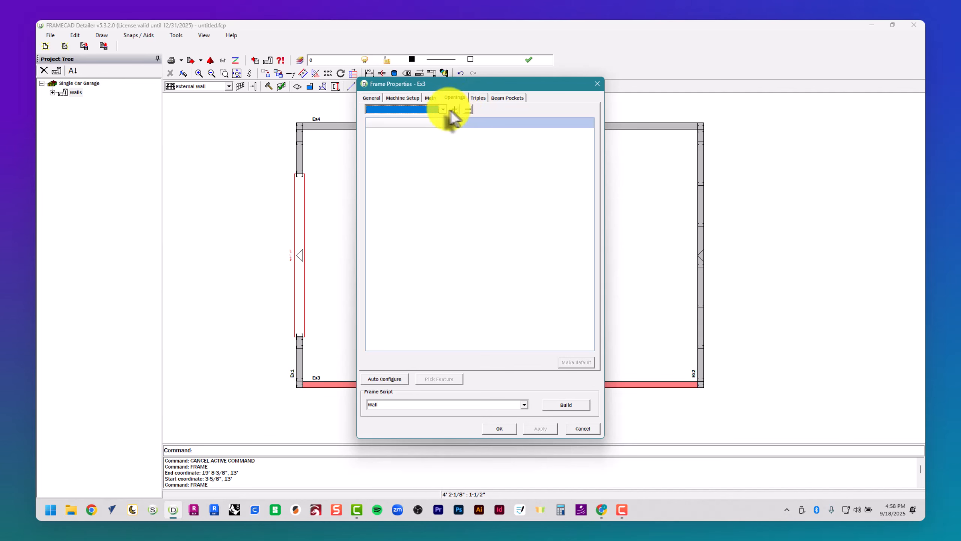
left_click(455, 109)
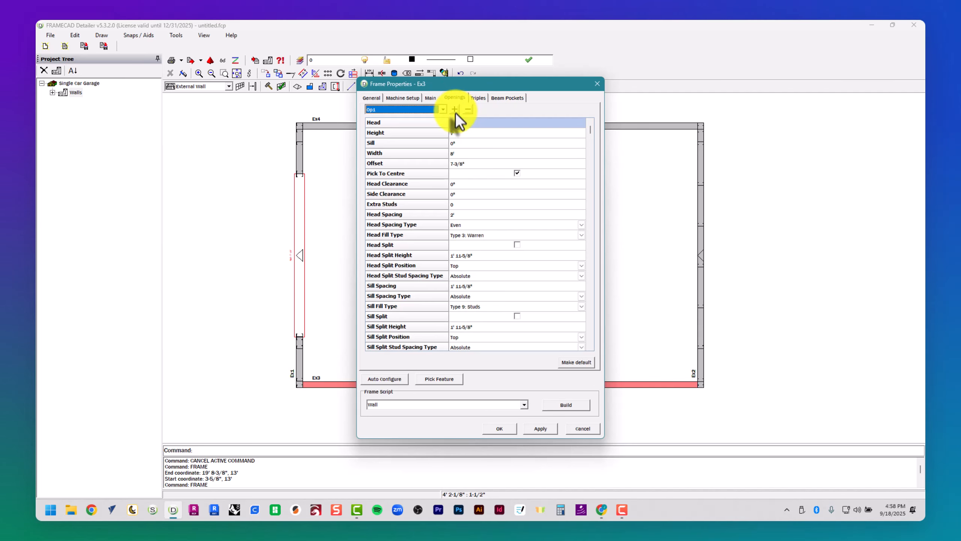
Step: Set the opening's head to 6'8", its height to 6'8" and its width to 3'1"
left_click(460, 124)
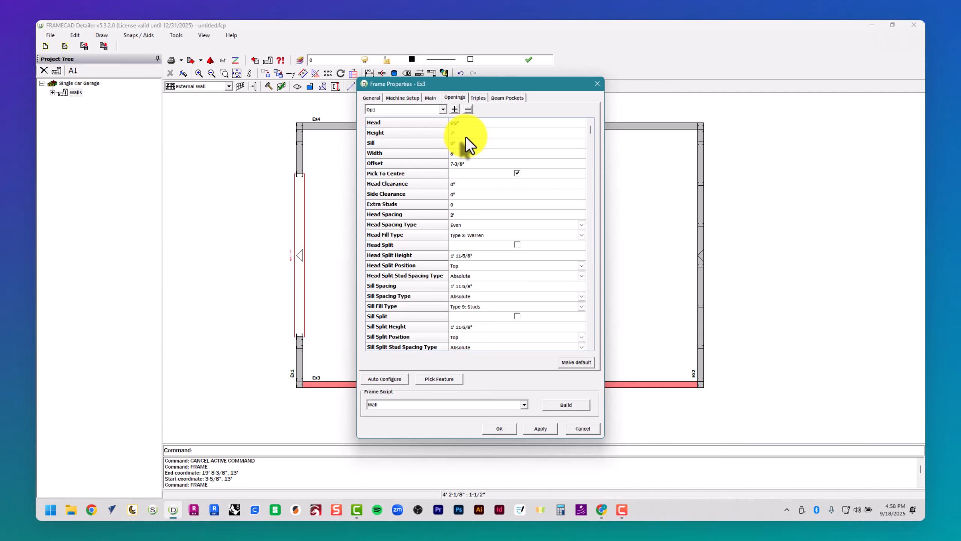
left_click(466, 135)
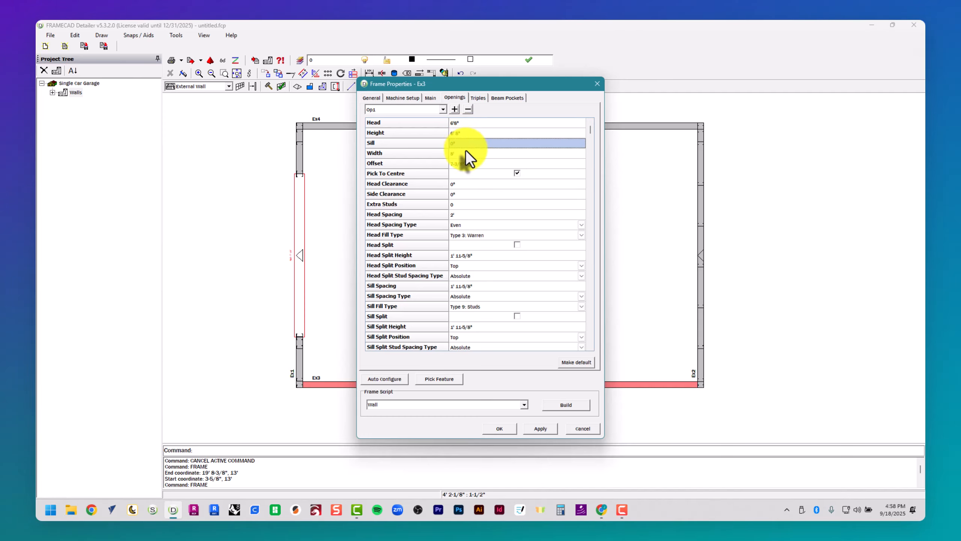
left_click(466, 155)
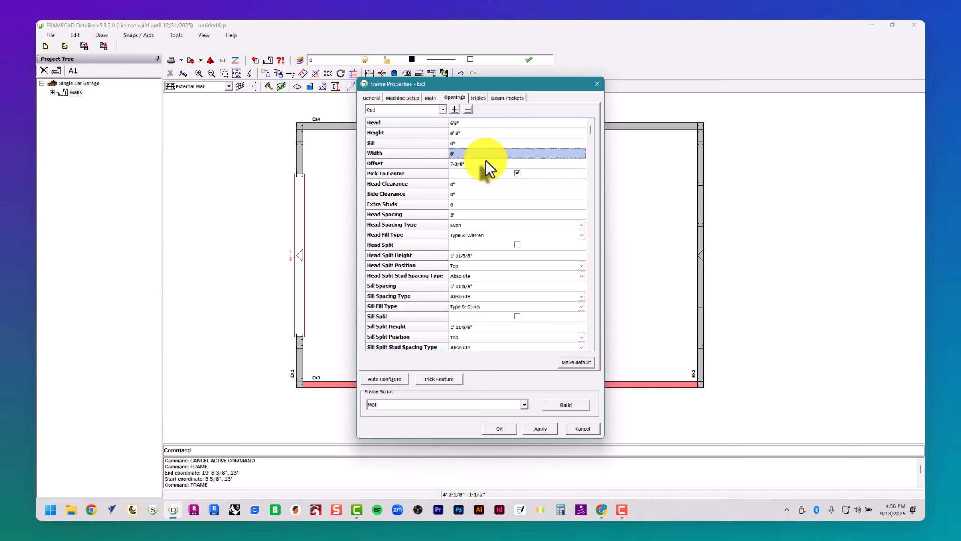
type("3'1\"")
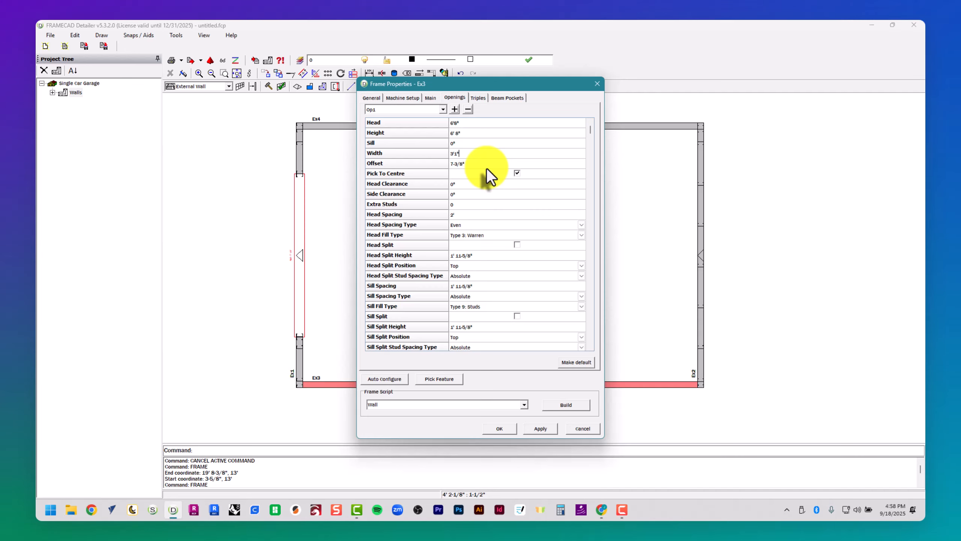
Step: Centre the 3'1" opening between two points picked from plan along wall Ex3 near Ex2, at an offset of about 13' 2"
left_click(487, 167)
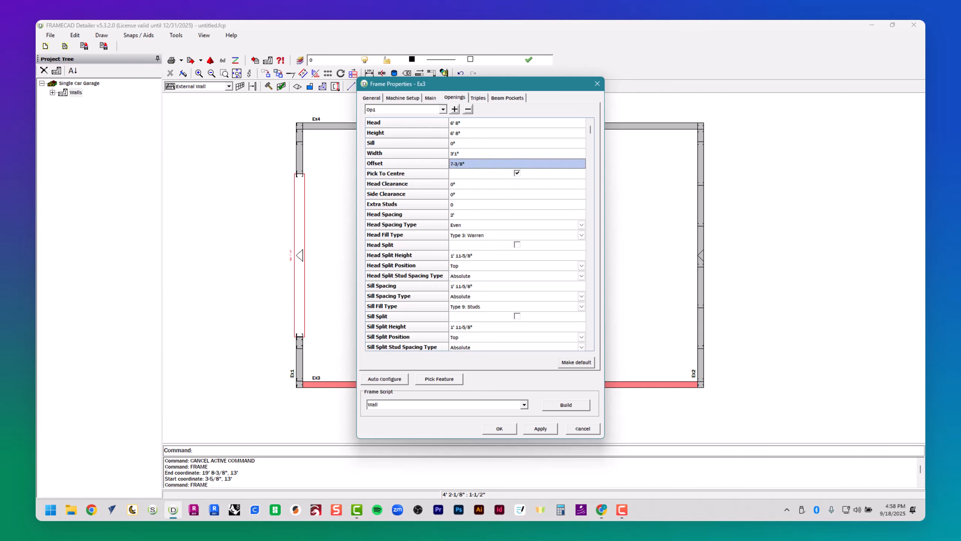
key("BackSpace")
key("BackSpace")
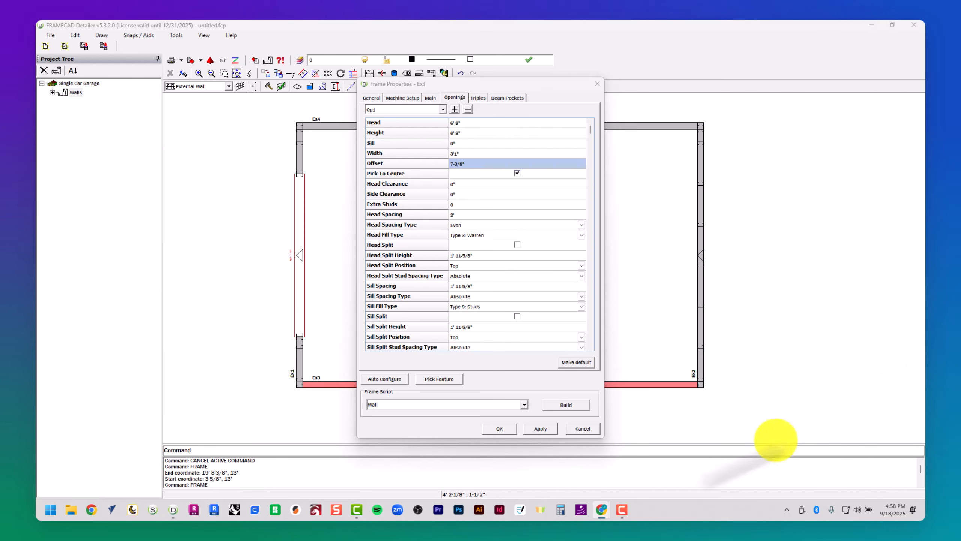
left_click(451, 380)
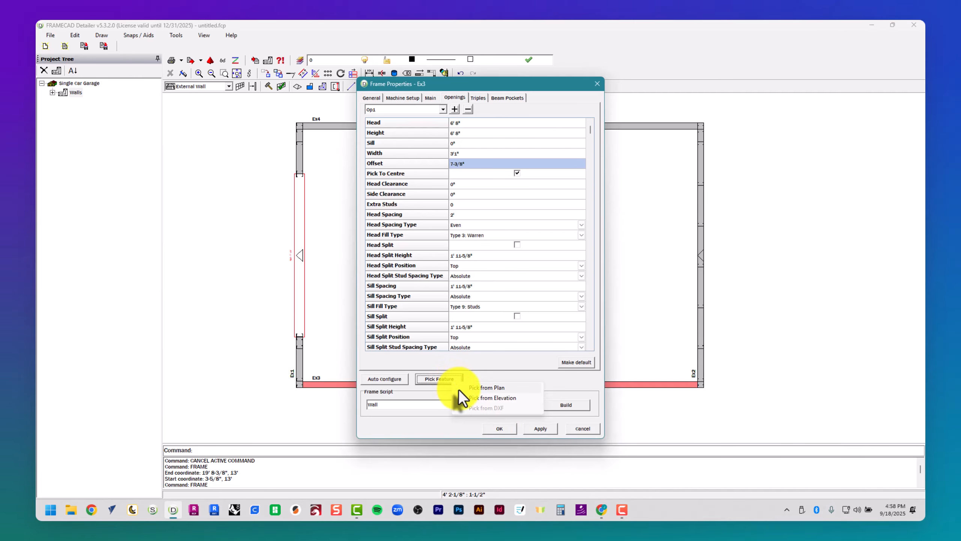
left_click(473, 388)
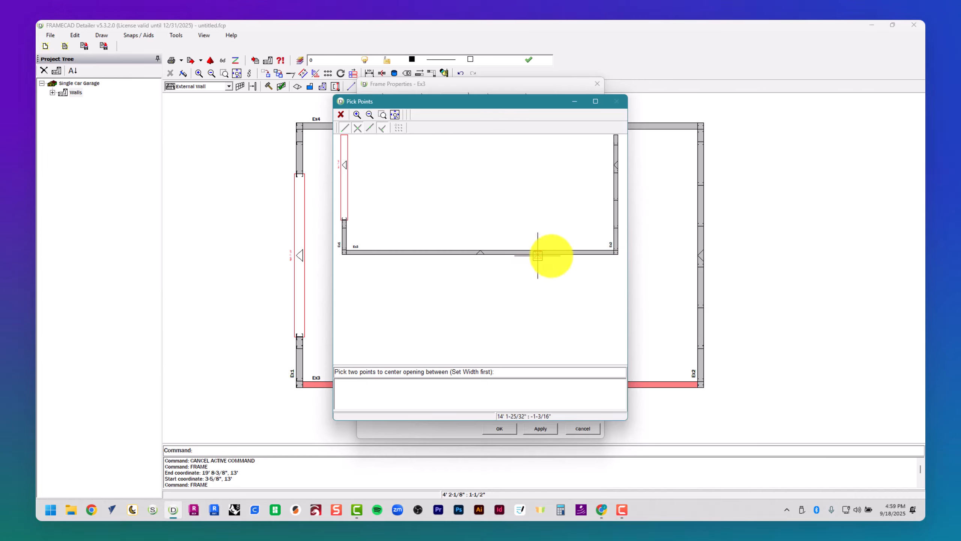
left_click(576, 256)
left_click(522, 253)
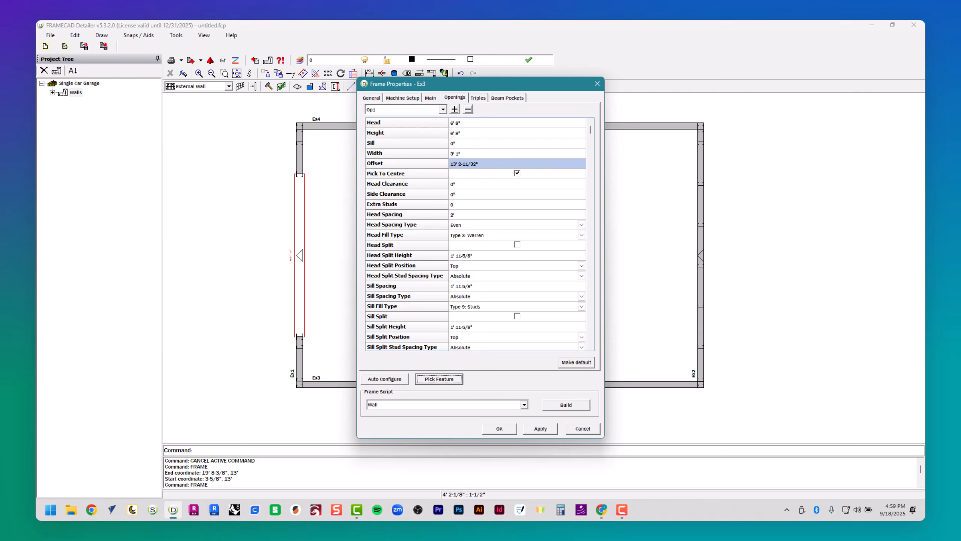
Step: Add a second opening to wall Ex3 with a 6'8" head, 3'0" height and 3'6" width
left_click(455, 110)
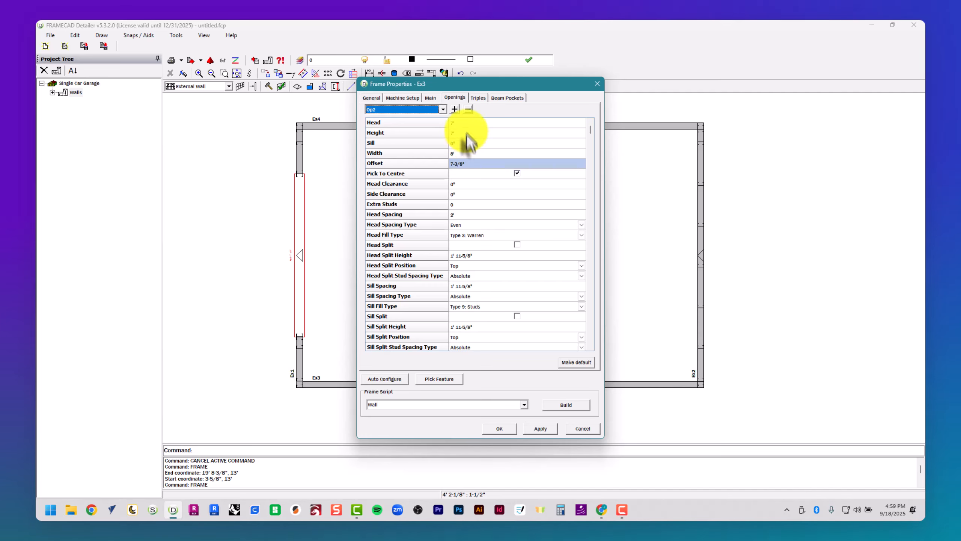
left_click(465, 123)
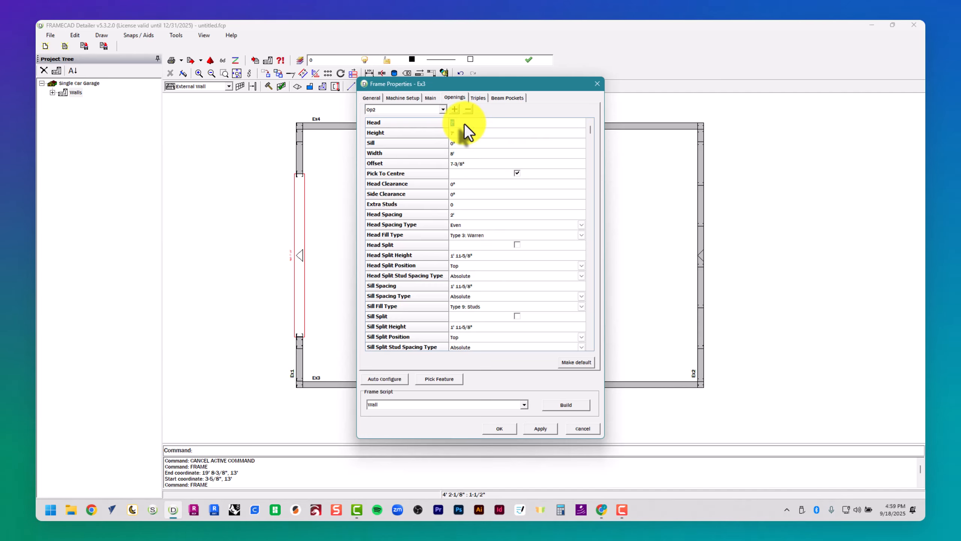
type("6'8\"")
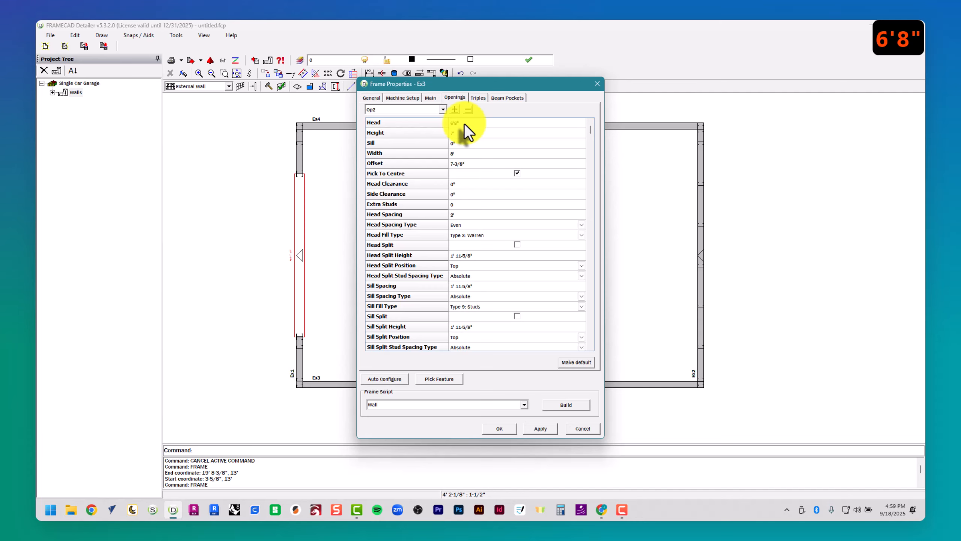
key("Return")
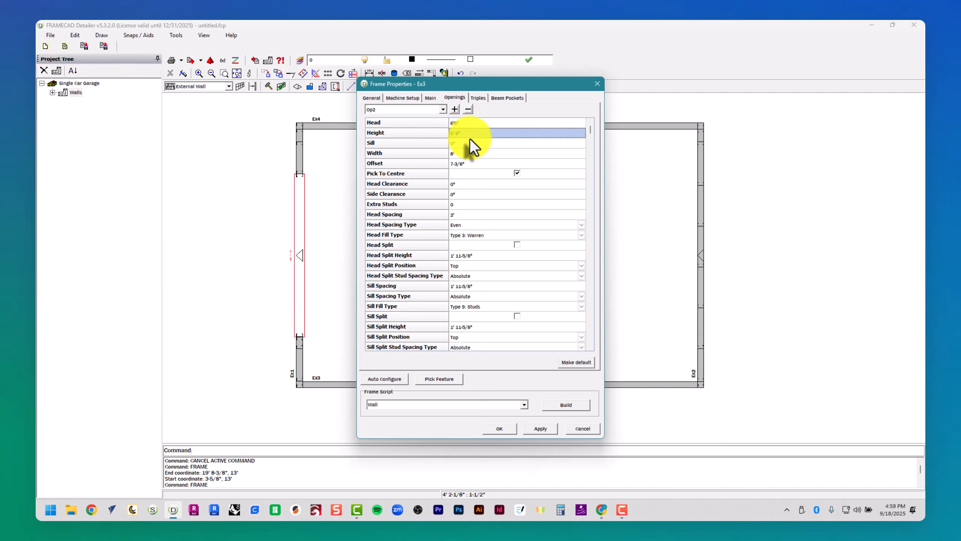
type("3'")
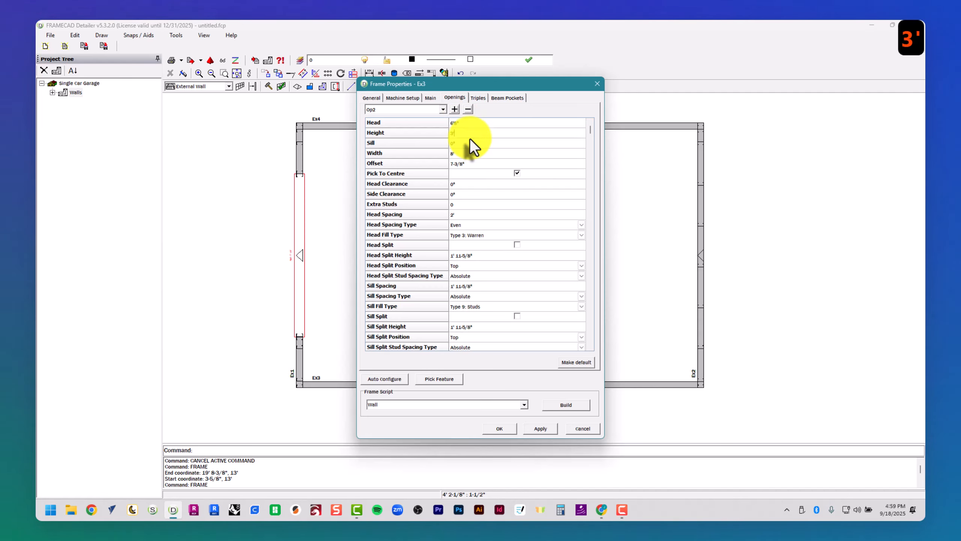
type("0\"")
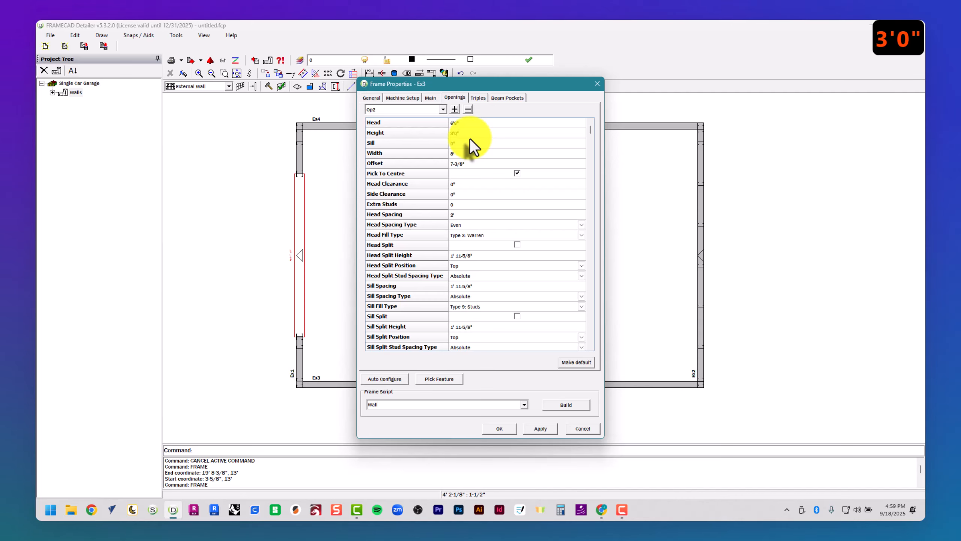
left_click(478, 147)
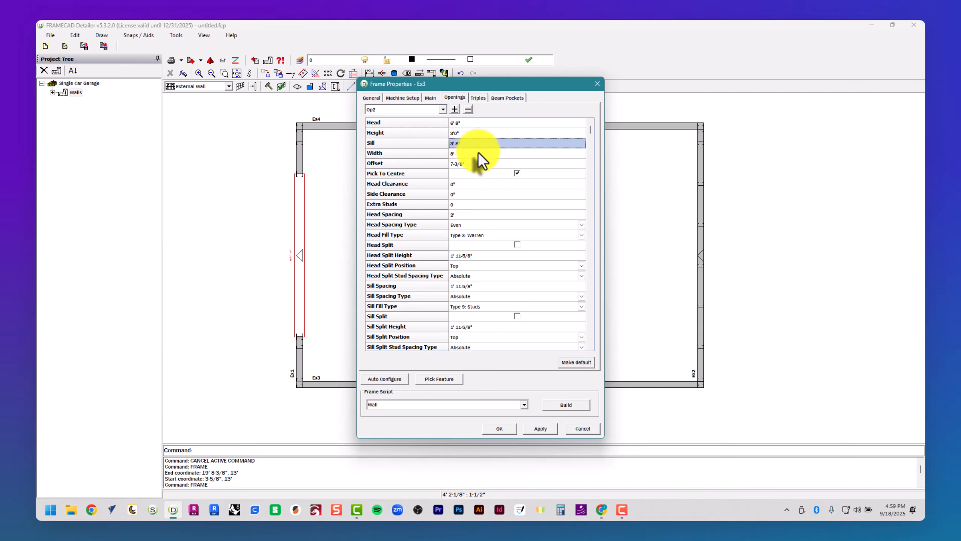
left_click(478, 156)
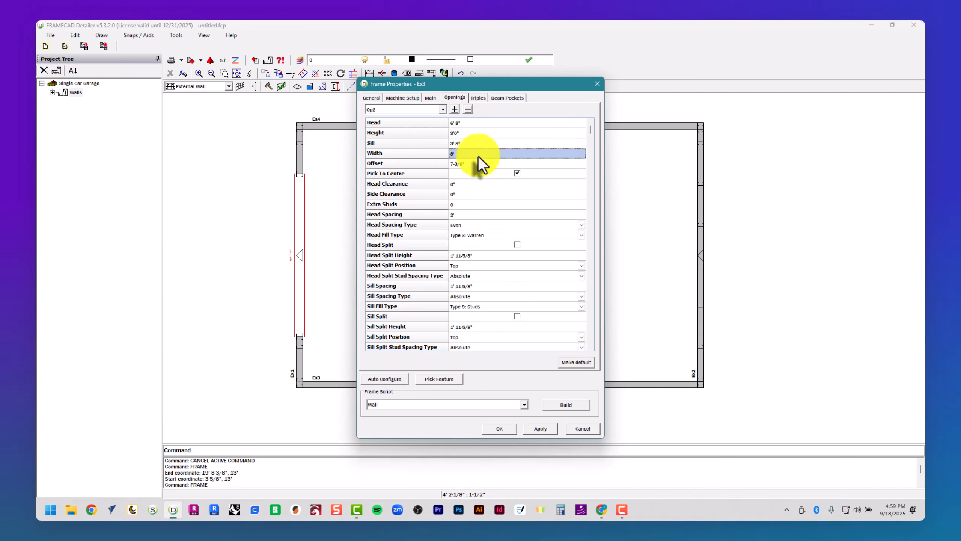
type("3'6\"")
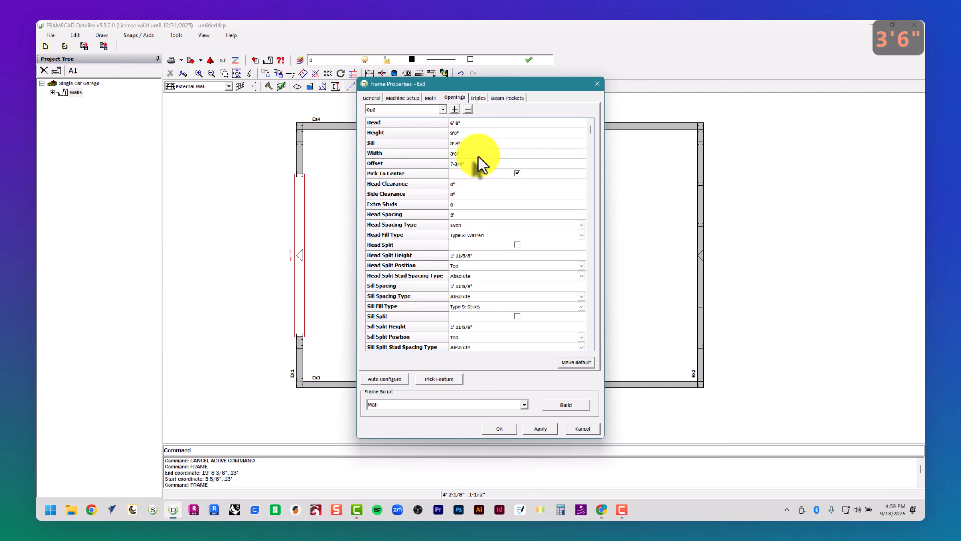
Step: Centre the 3'6" opening between two plan points toward Ex1, at an offset of about 4' 7", and build wall Ex3
left_click(433, 379)
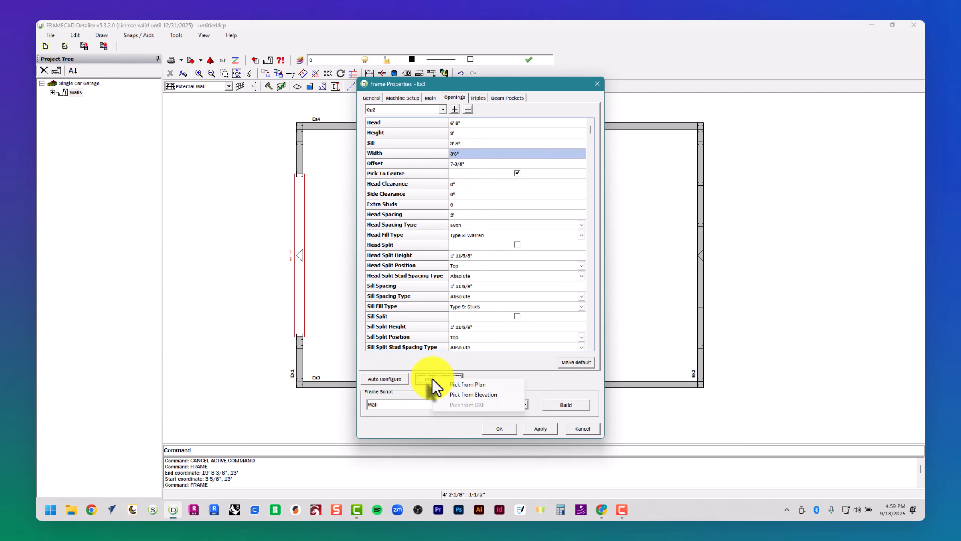
left_click(462, 385)
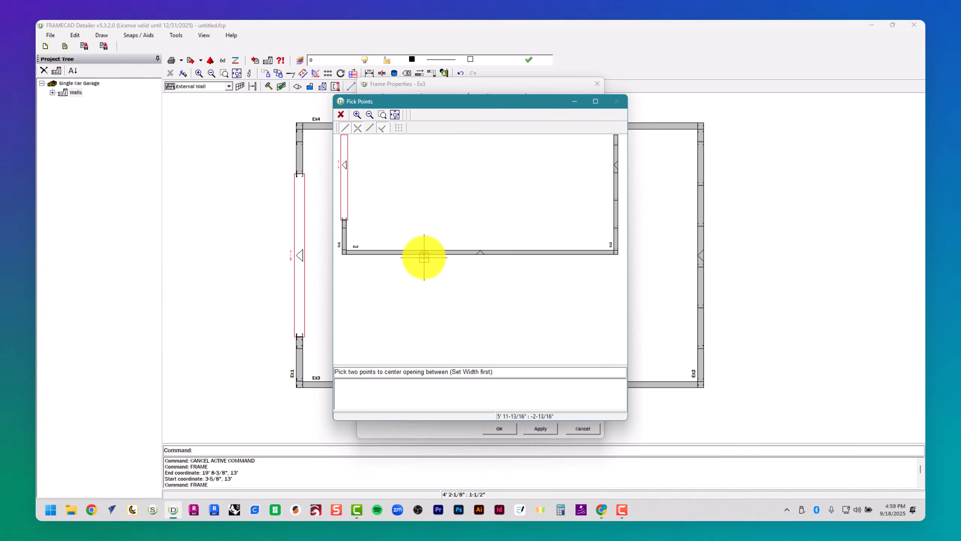
left_click(404, 256)
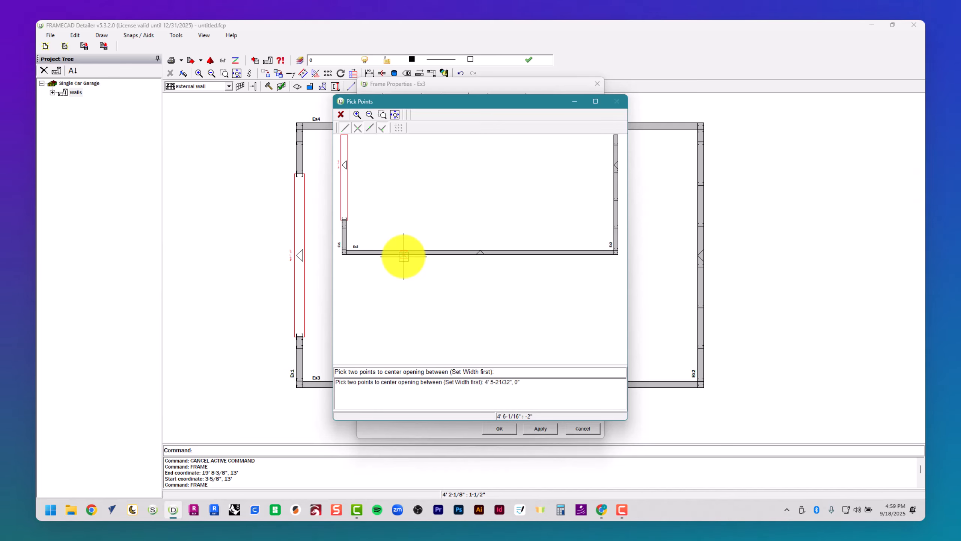
left_click(462, 256)
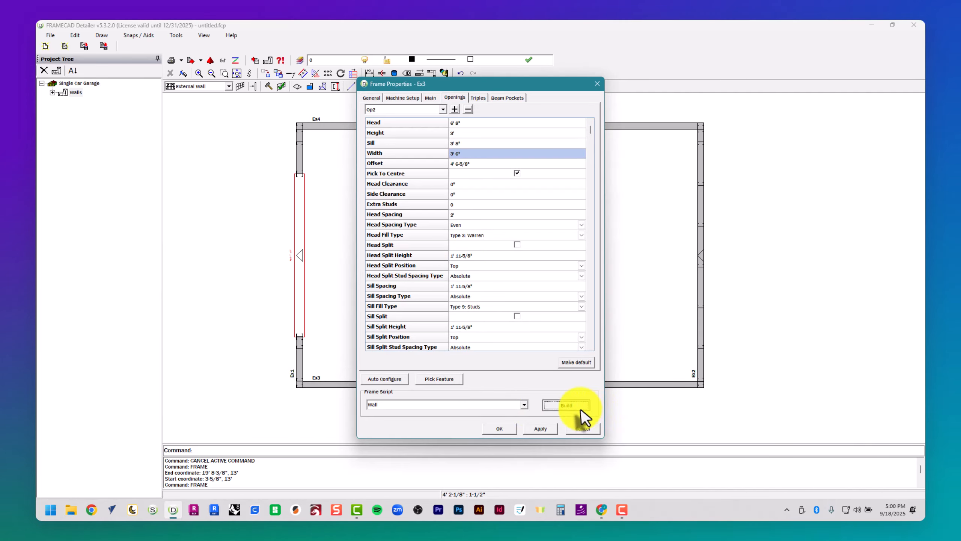
left_click(582, 427)
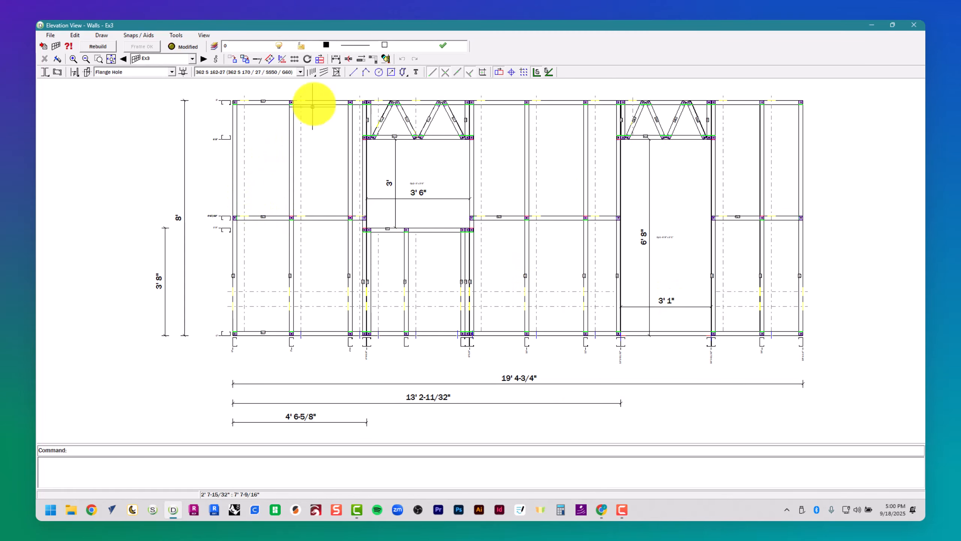
Step: Brace wall Ex3's first bay above and below the nog, from the plates beside the second stud to the starting end stud
left_click(335, 73)
left_click(283, 103)
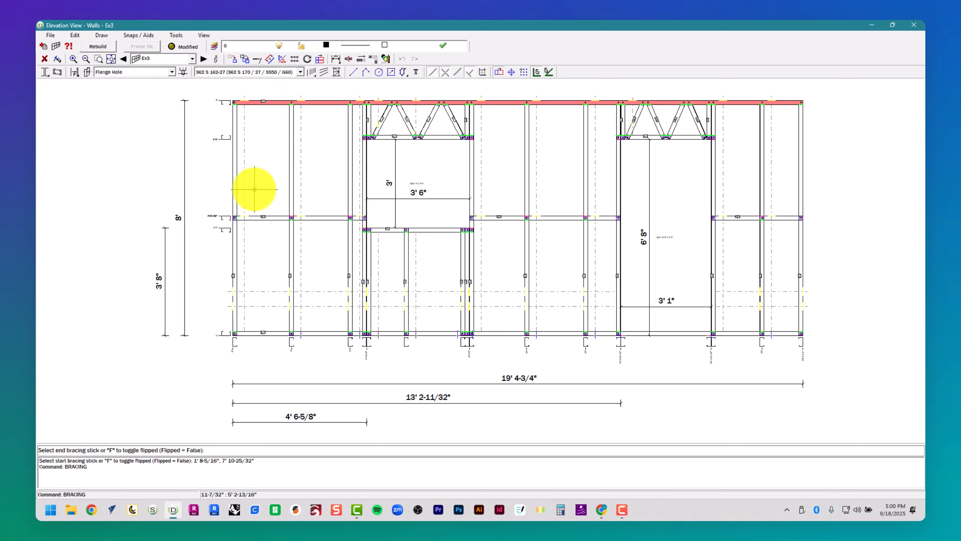
left_click(235, 204)
left_click(232, 230)
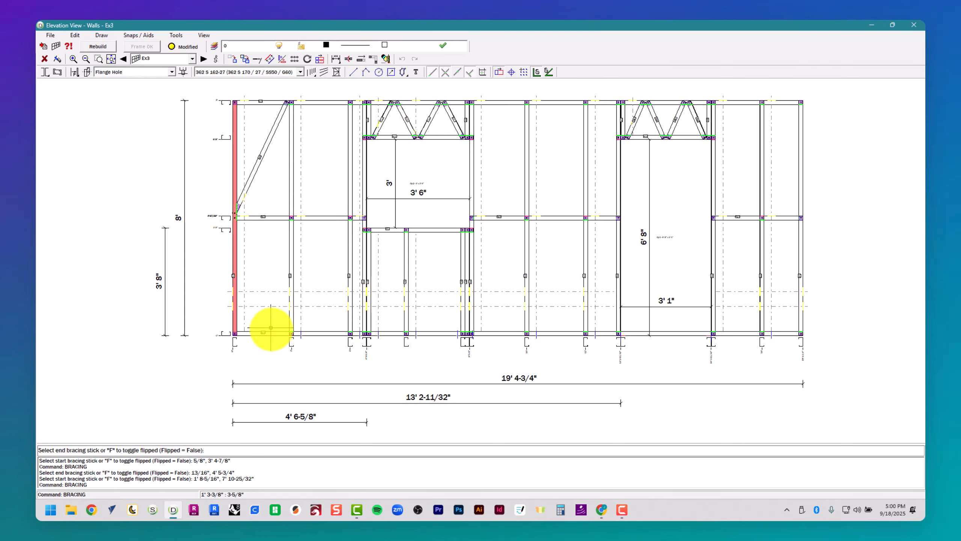
left_click(273, 332)
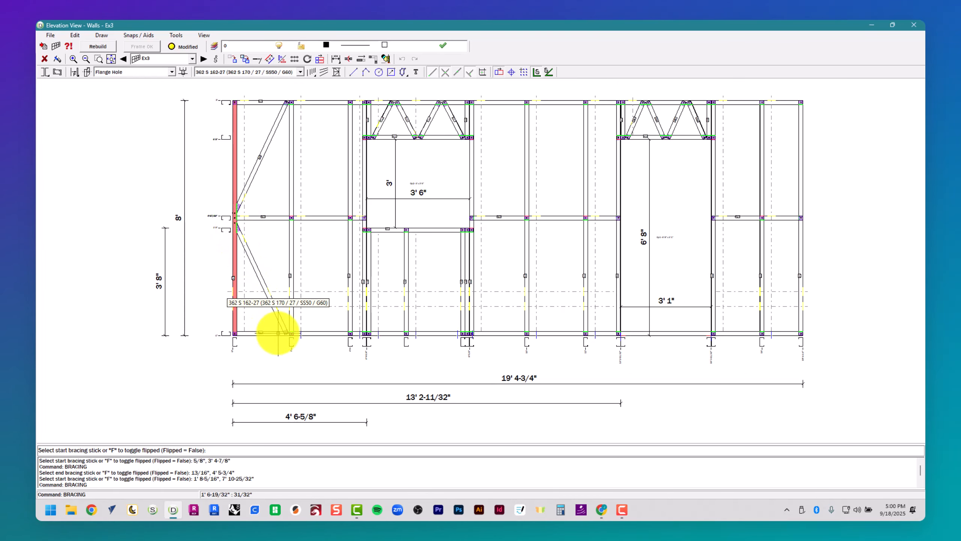
Step: Brace wall Ex3's last bay above and below the nog, between the plates and the far end stud, and finish bracing
left_click(767, 101)
left_click(800, 204)
left_click(800, 232)
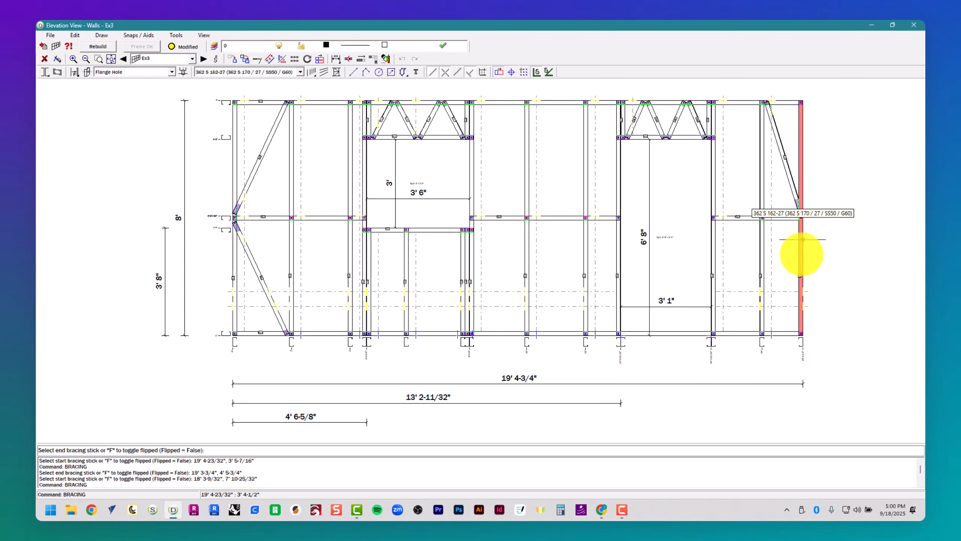
left_click(777, 332)
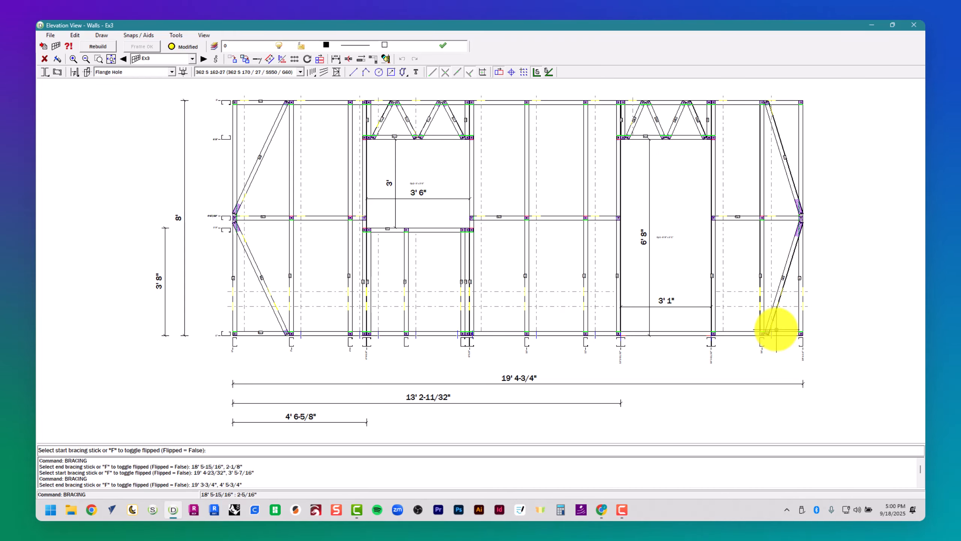
key("Escape")
key("Escape")
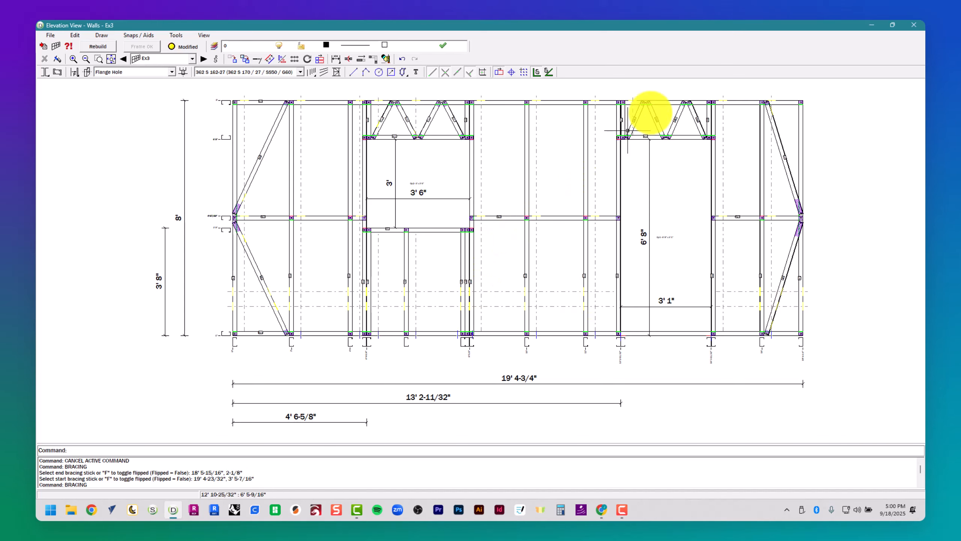
Step: Close wall Ex3's elevation view and build wall Ex4 from its frame properties without openings
left_click(914, 24)
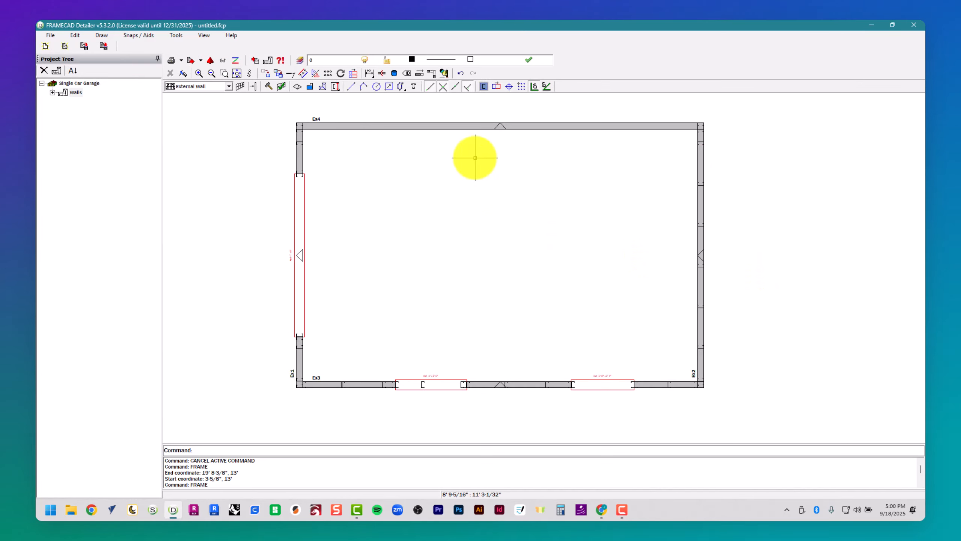
left_click(466, 126)
right_click(466, 126)
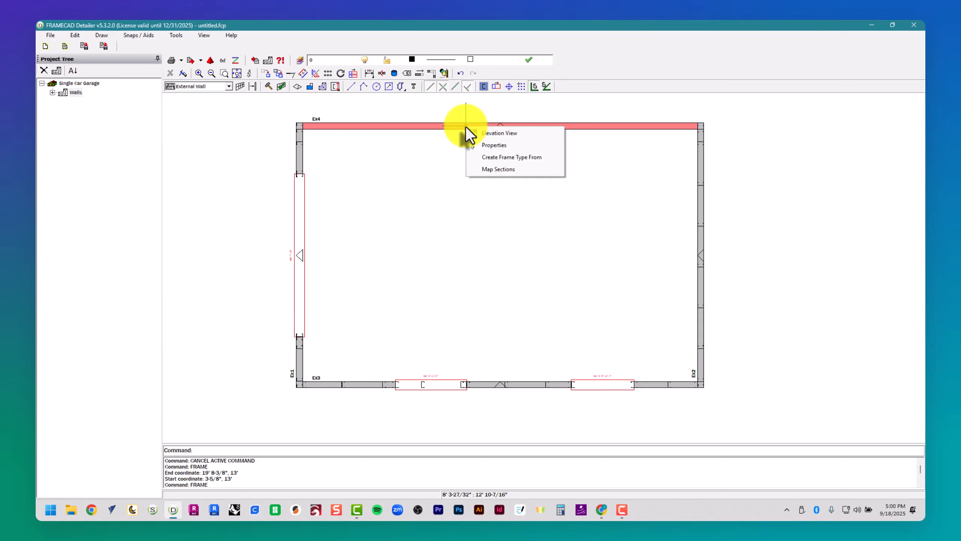
left_click(480, 146)
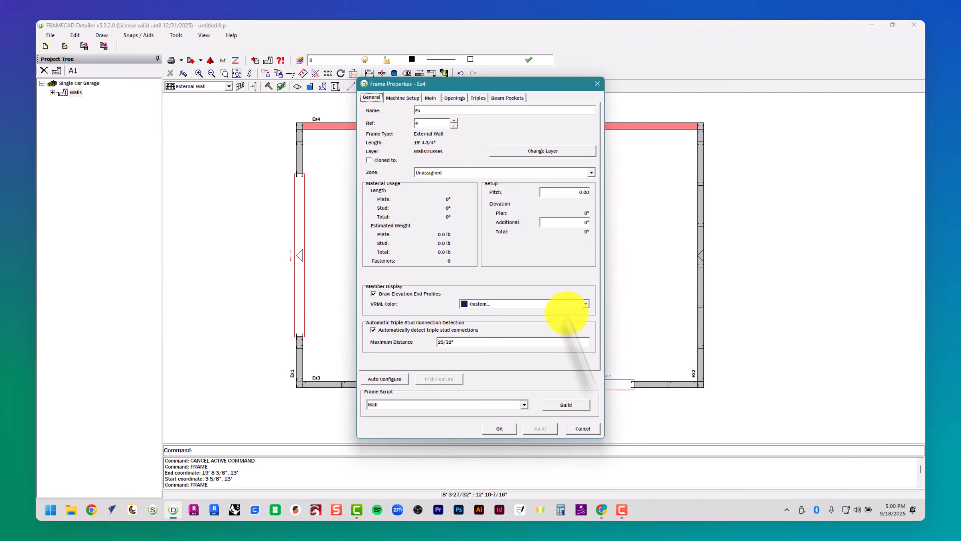
left_click(578, 405)
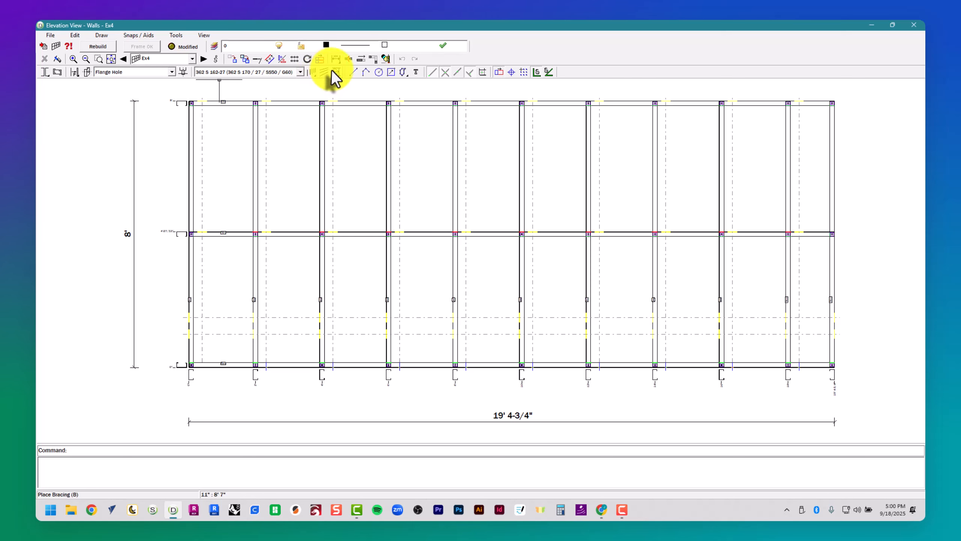
Step: Brace wall Ex4's first bay above and below the nog, between the starting end stud and the plates beside the second stud
left_click(336, 72)
left_click(246, 102)
left_click(192, 224)
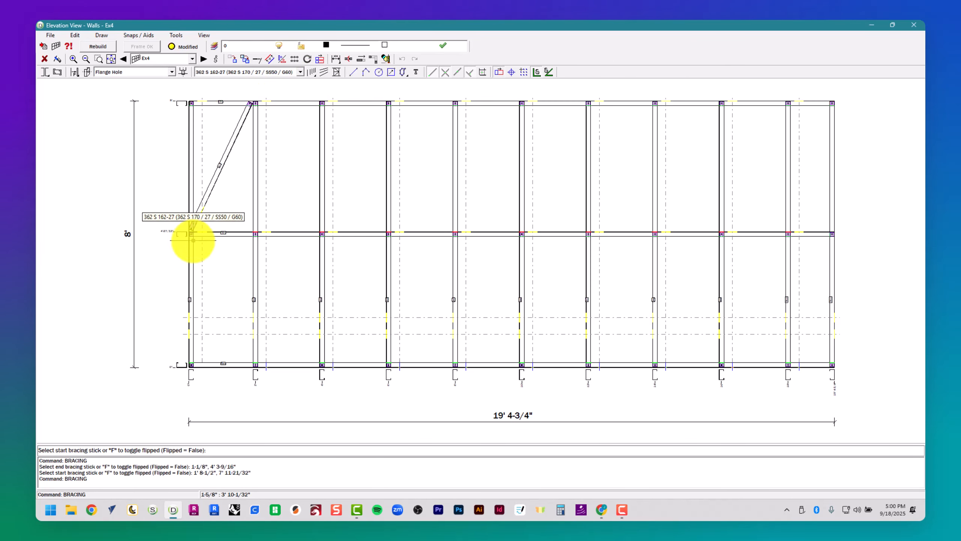
left_click(193, 238)
left_click(244, 366)
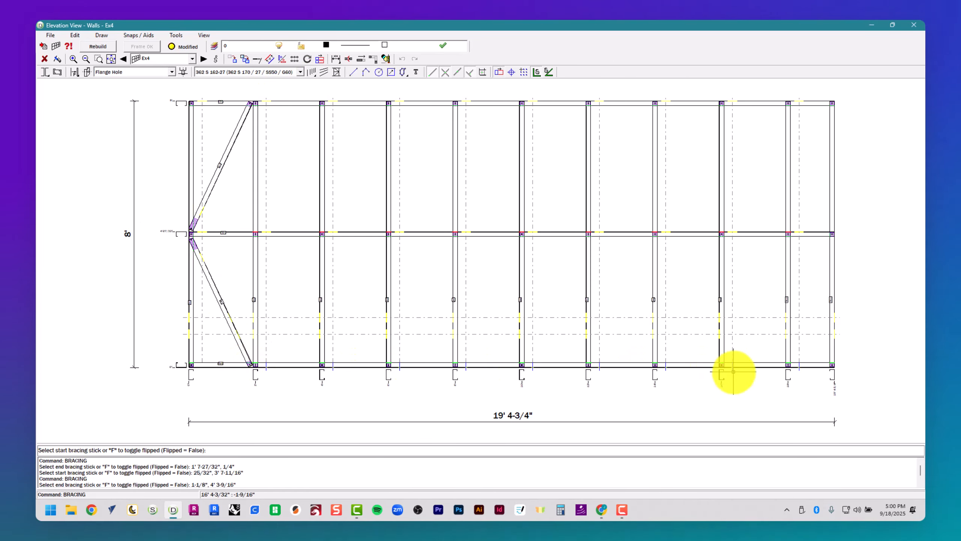
Step: Brace wall Ex4's last bay above and below the nog, between the plates and the far end stud, and close its elevation view
left_click(799, 365)
left_click(836, 241)
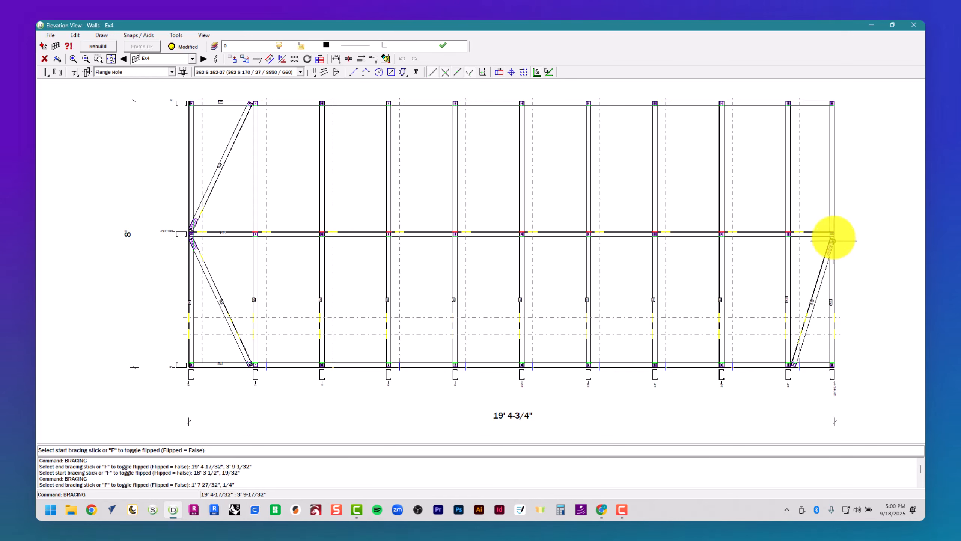
left_click(832, 222)
left_click(798, 105)
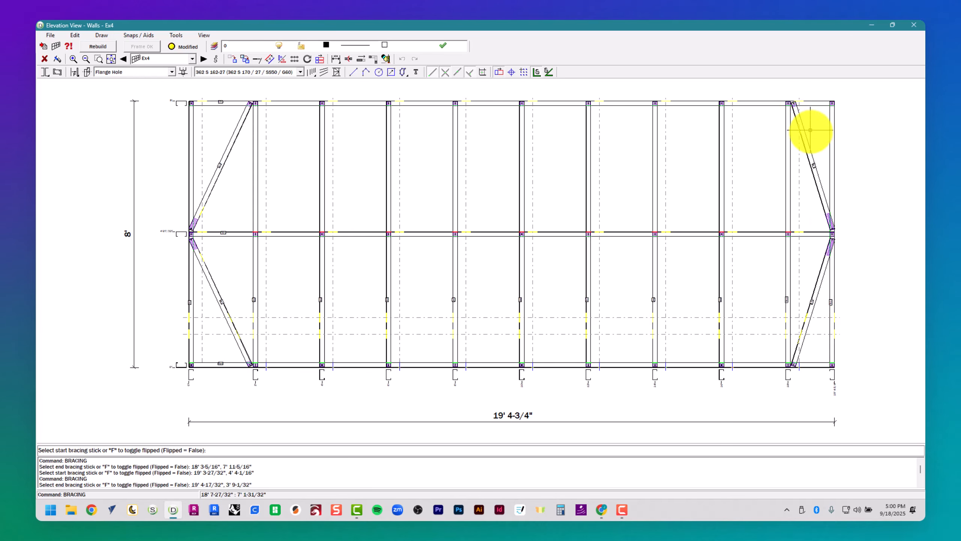
key("Return")
key("Escape")
key("Escape")
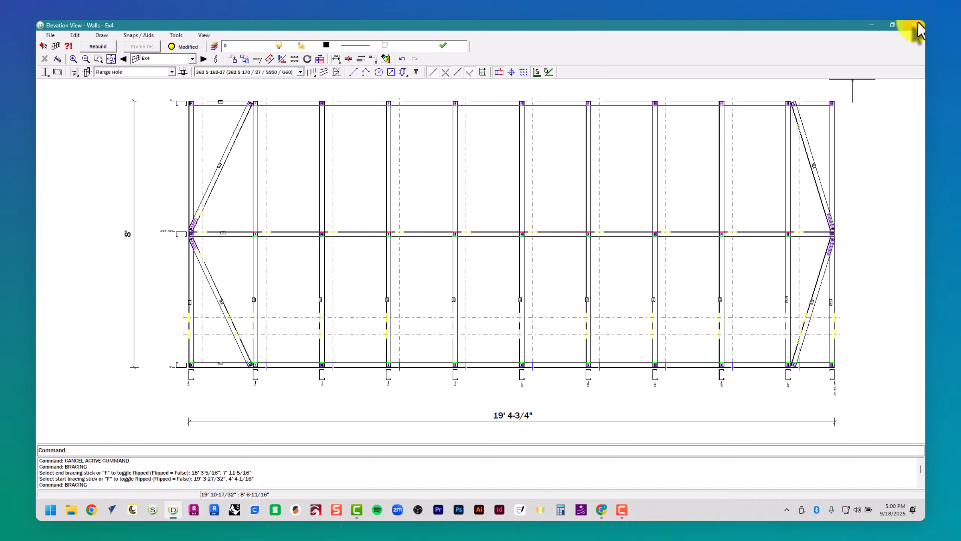
left_click(914, 26)
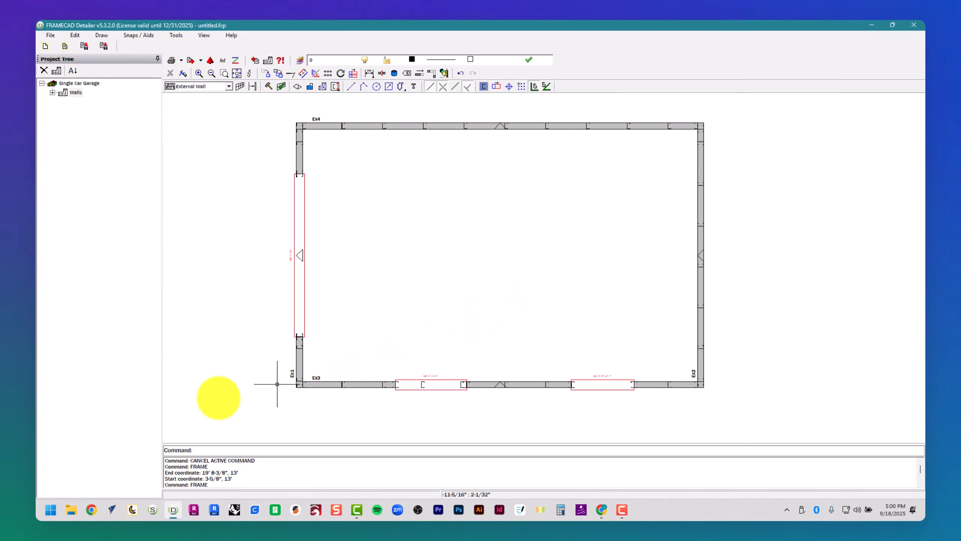
scroll(209, 349, "up", 1)
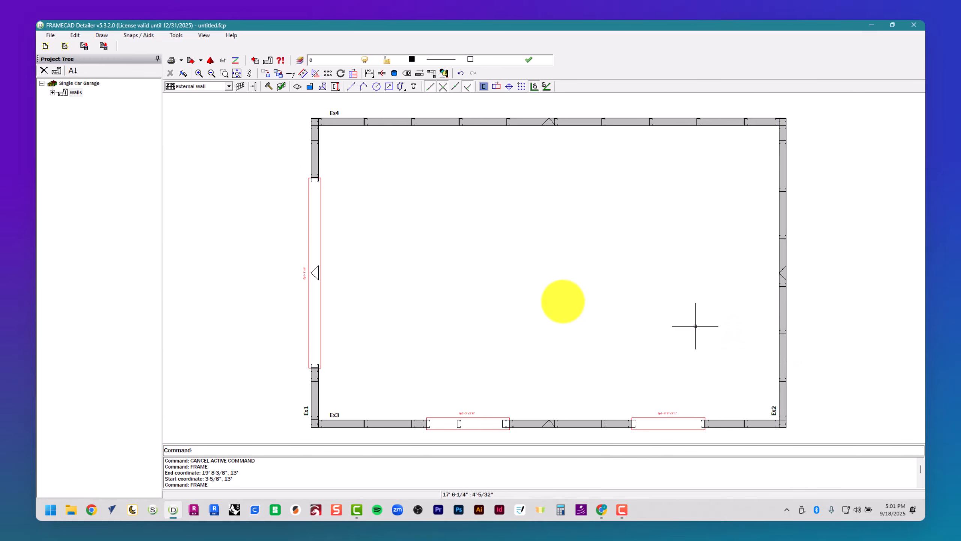
Step: Save the project as "250918 Single Car Garage 2 - TJC" in the 2 - Single Car Garage folder
left_click(46, 35)
left_click(69, 99)
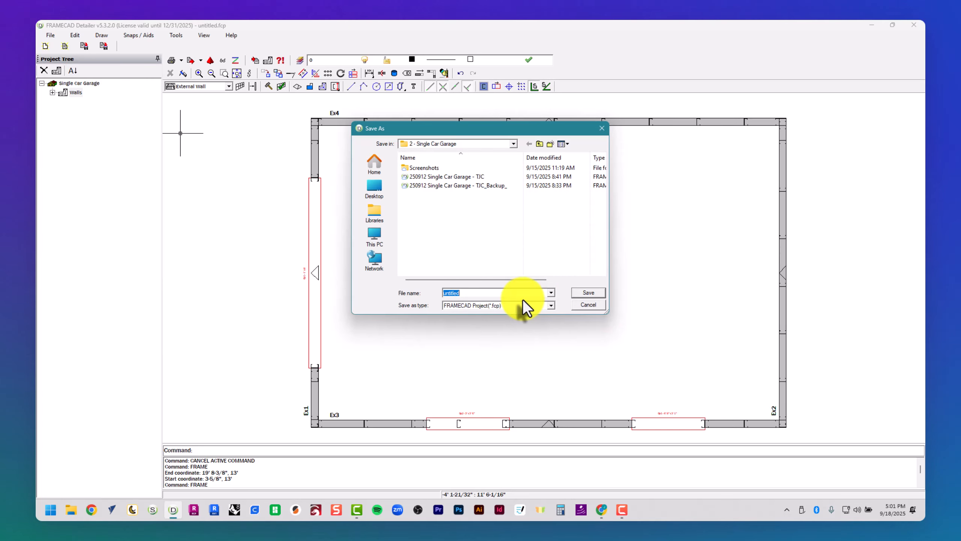
type("250918")
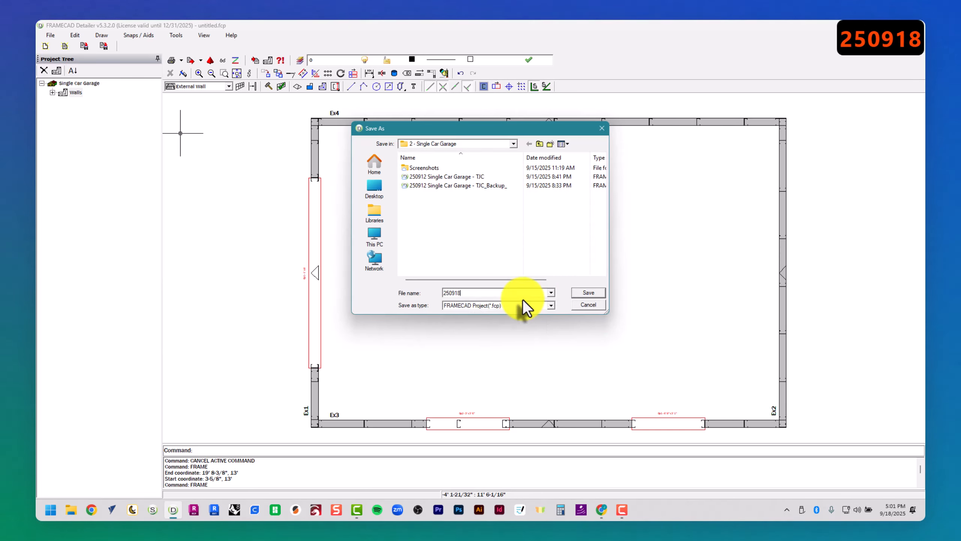
type(" Sing")
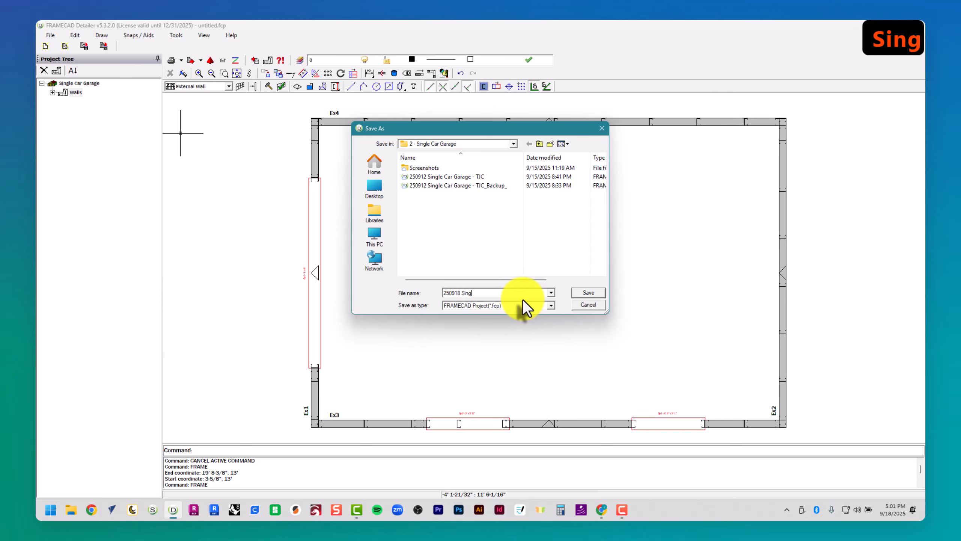
type("le Car ")
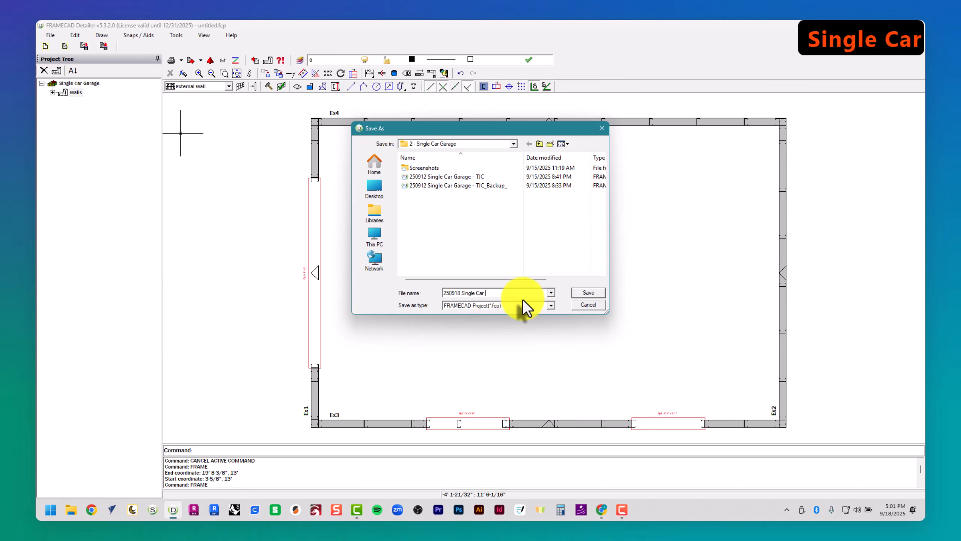
type("Garage 2 - TJC")
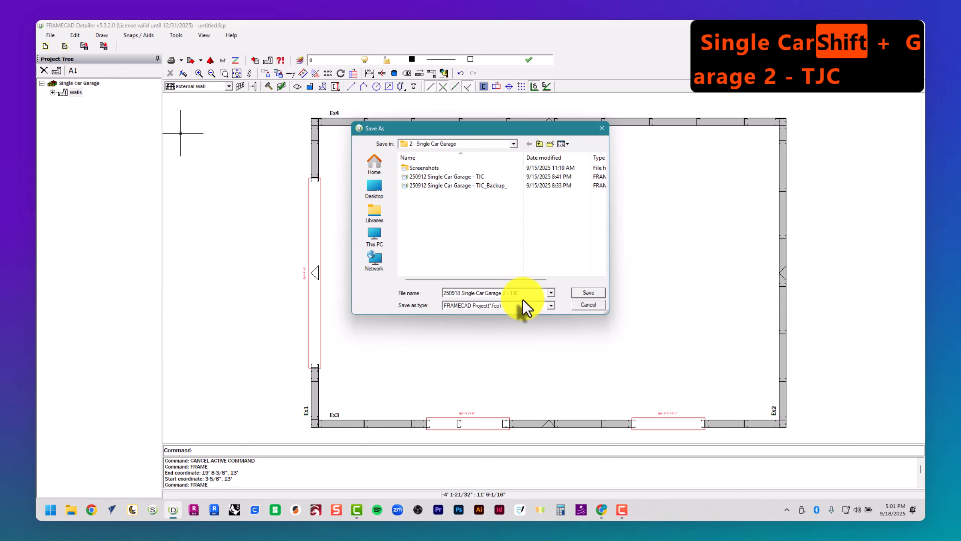
key("Return")
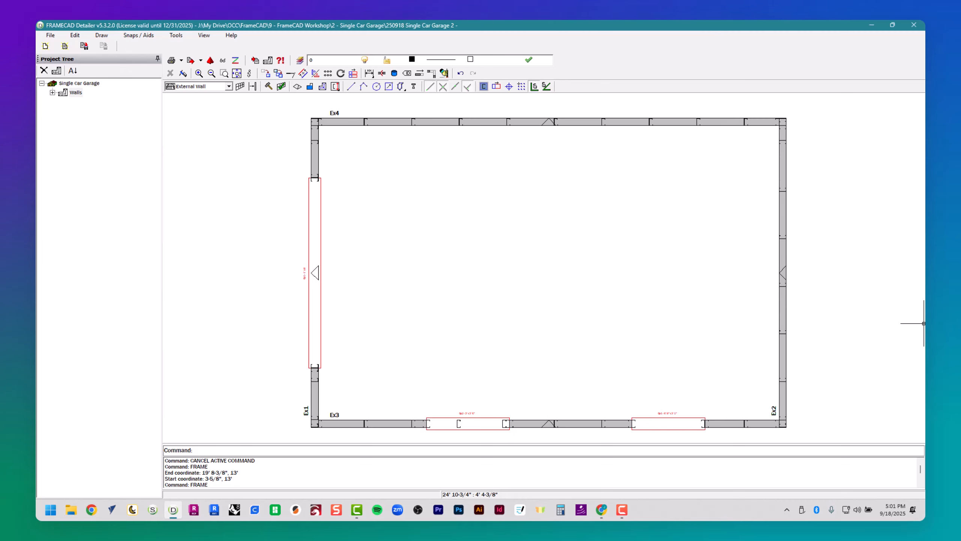
Step: Start a 3D VRML export and expand the OCC folder in My Drive on drive J: for the output directory
left_click(209, 62)
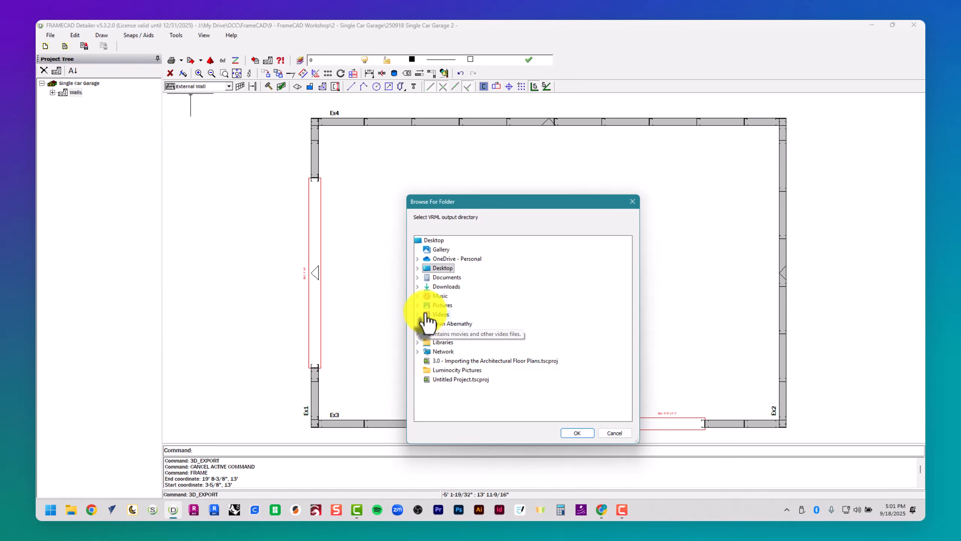
left_click(419, 332)
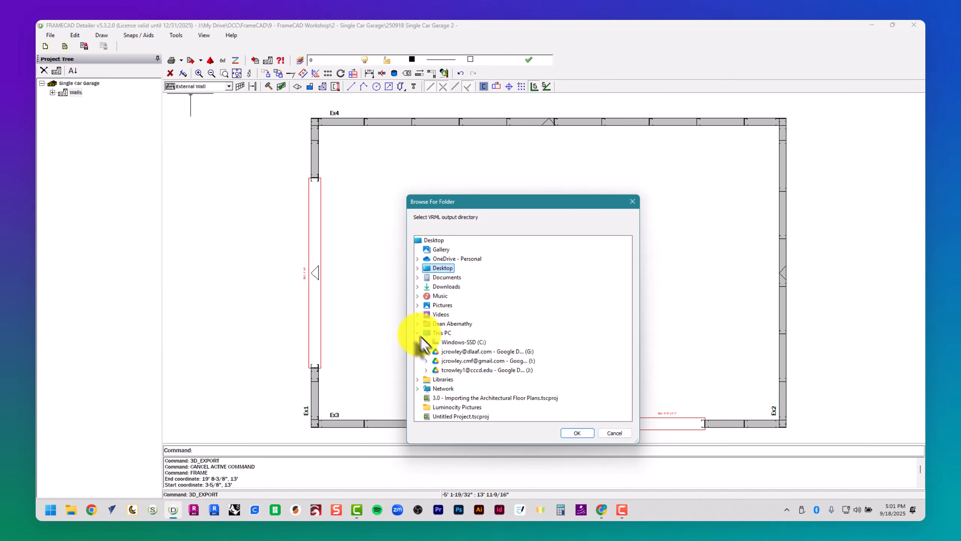
left_click(452, 371)
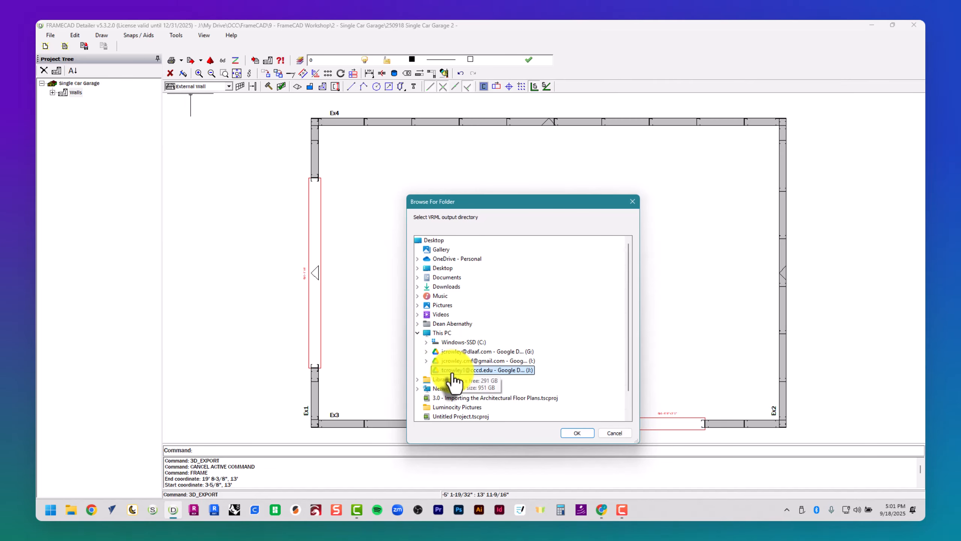
left_click(459, 389)
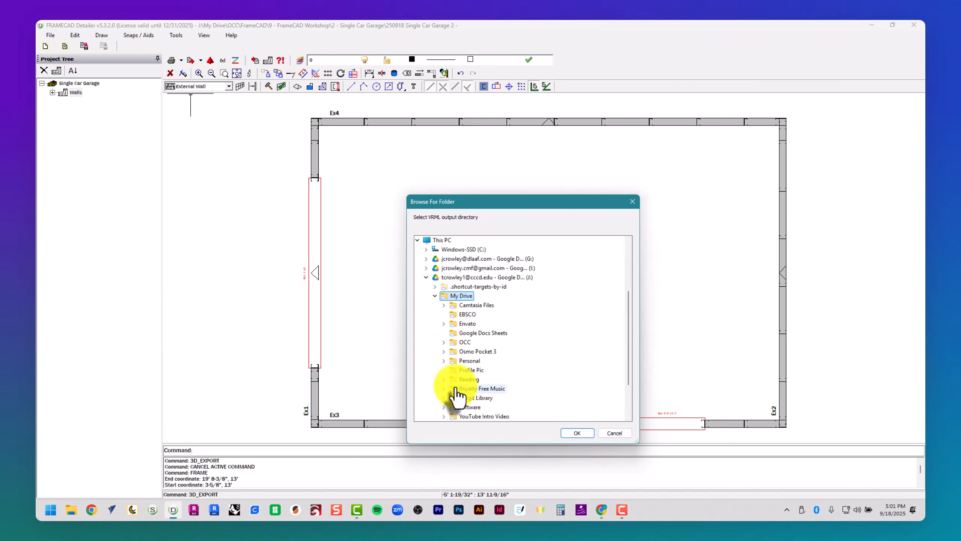
left_click(468, 343)
left_click(474, 277)
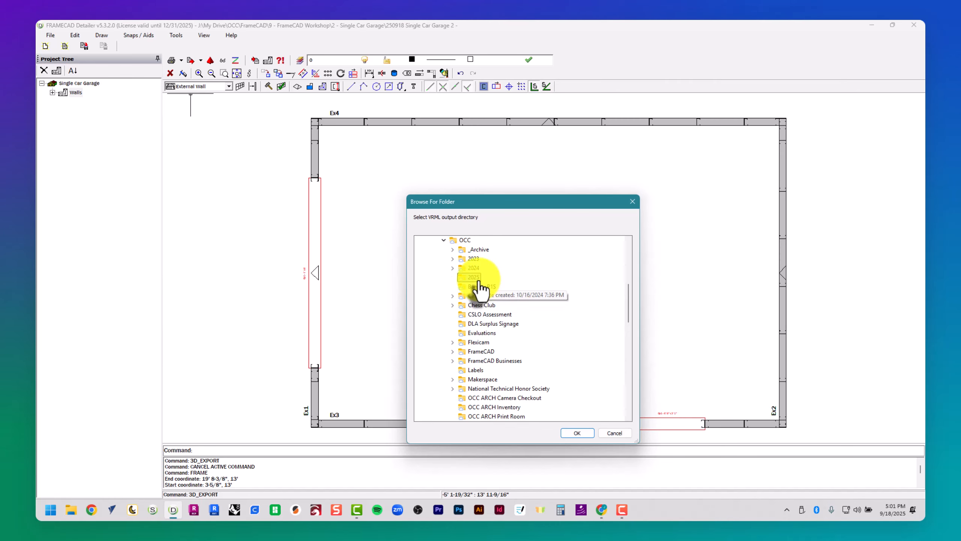
left_click(494, 343)
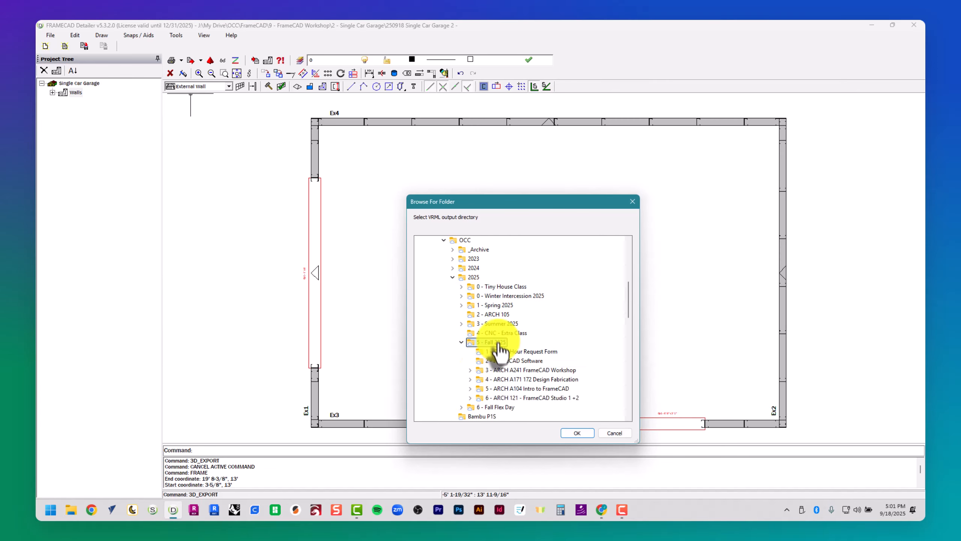
left_click(516, 370)
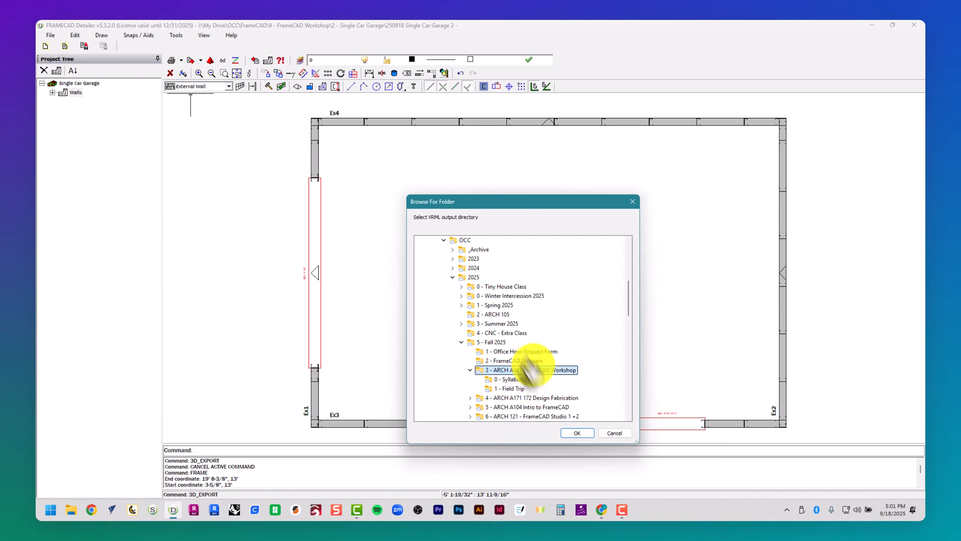
scroll(494, 302, "up", 2)
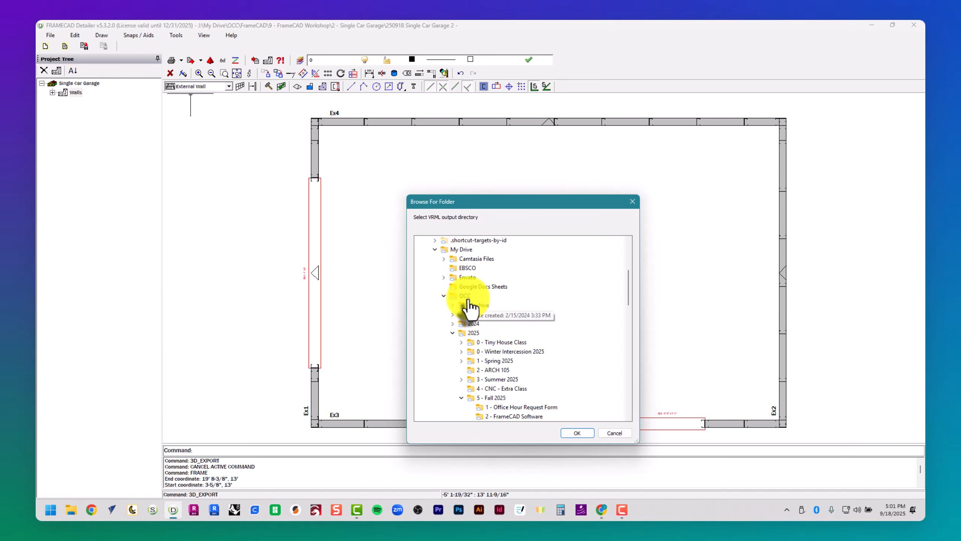
left_click(452, 332)
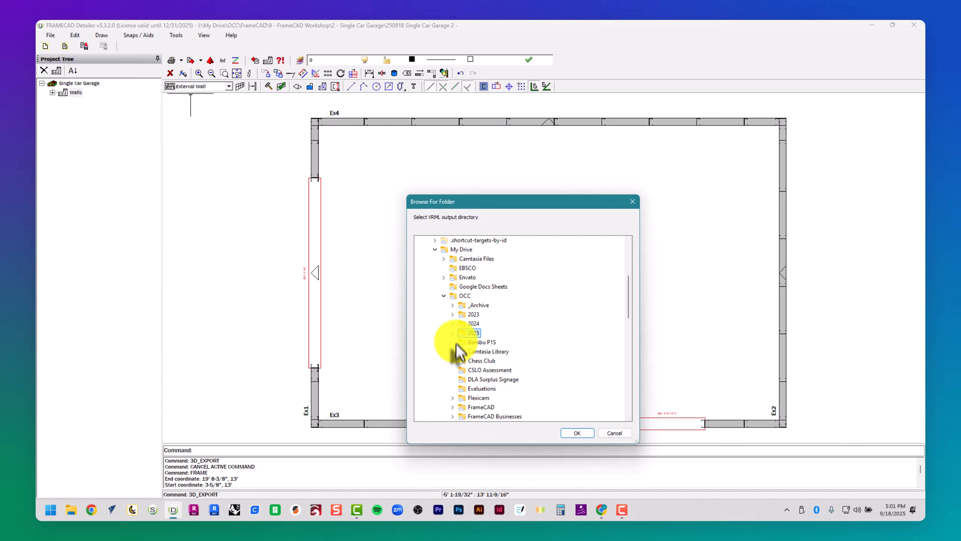
Step: Set the output directory to FrameCAD > 9 - FrameCAD Workshop > 2 - Single Car Garage and export the whole project with dimples included
double_click(480, 408)
scroll(482, 419, "down", 1)
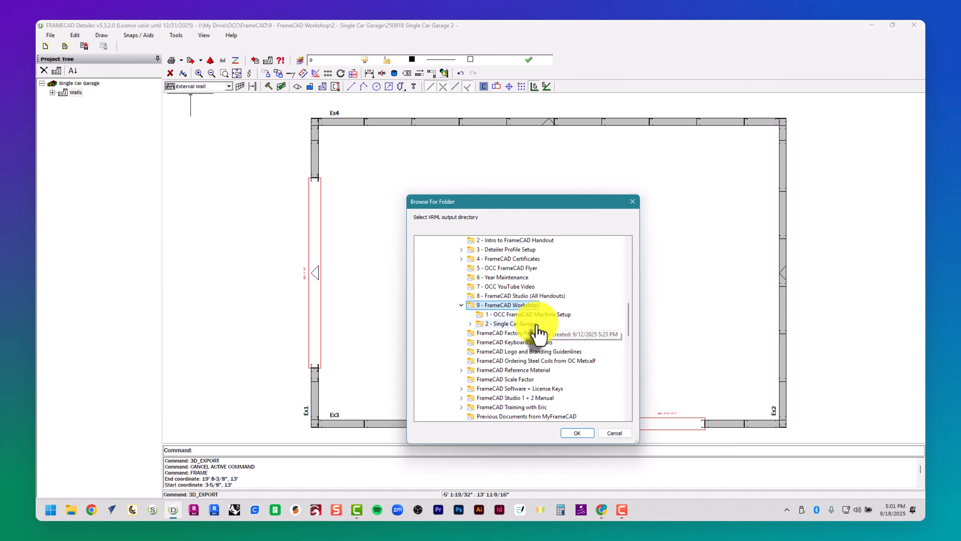
double_click(534, 324)
scroll(543, 369, "down", 2)
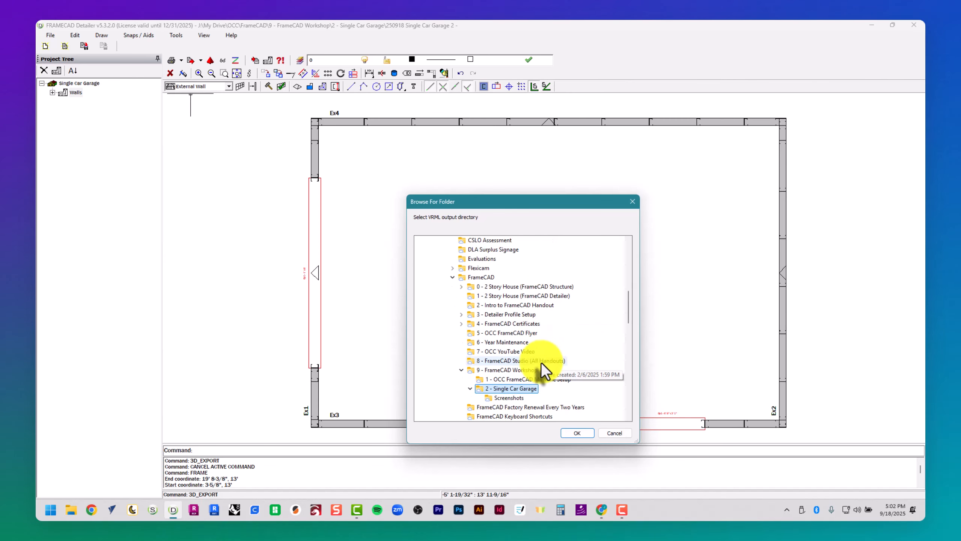
left_click(576, 433)
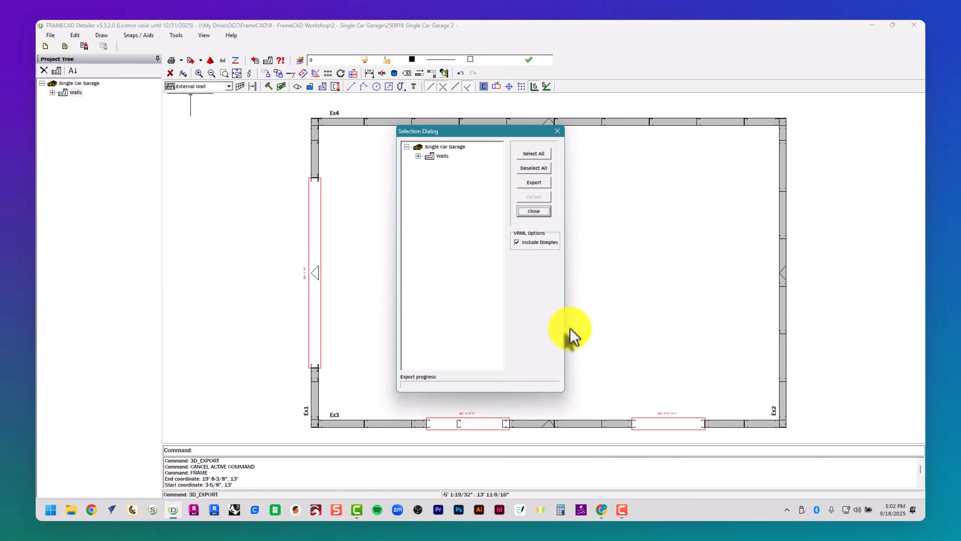
left_click(533, 153)
left_click(534, 183)
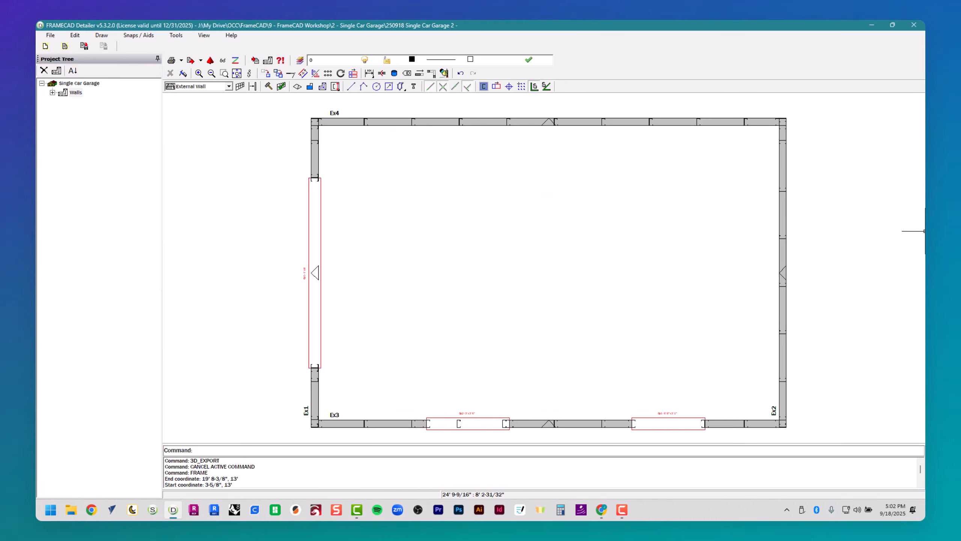
Step: Open Single Car Garage.wrl from OCC > FrameCAD > 9 - FrameCAD Workshop > 2 - Single Car Garage in the VRML viewer
left_click(224, 61)
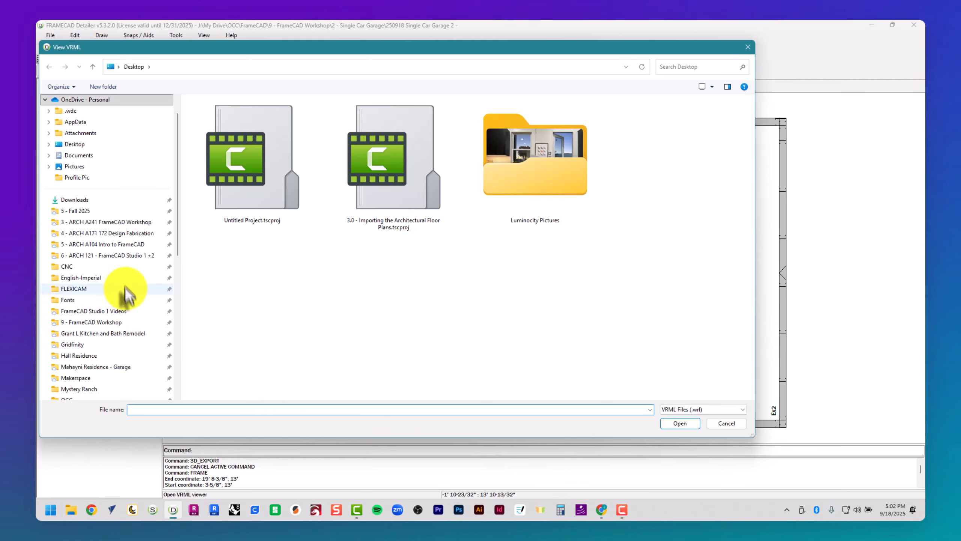
scroll(127, 346, "down", 2)
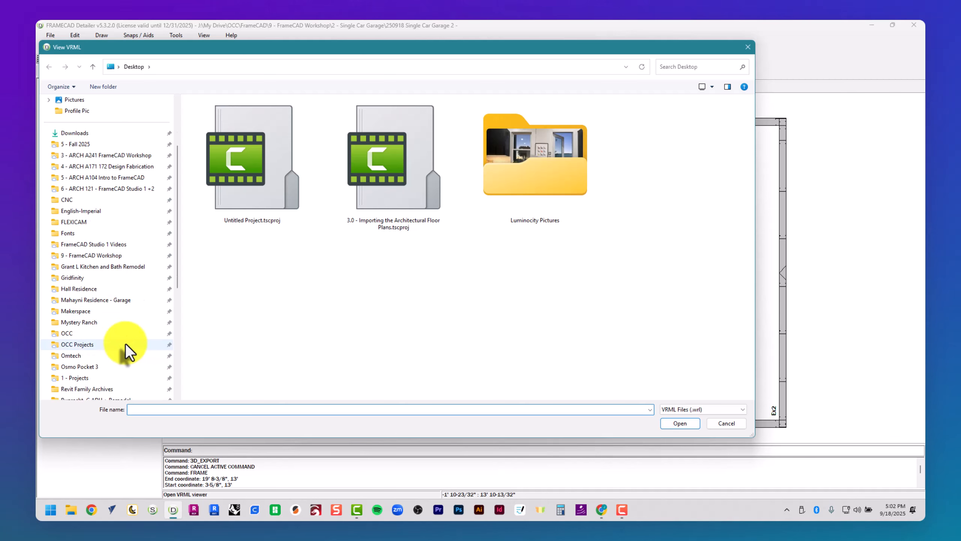
left_click(125, 333)
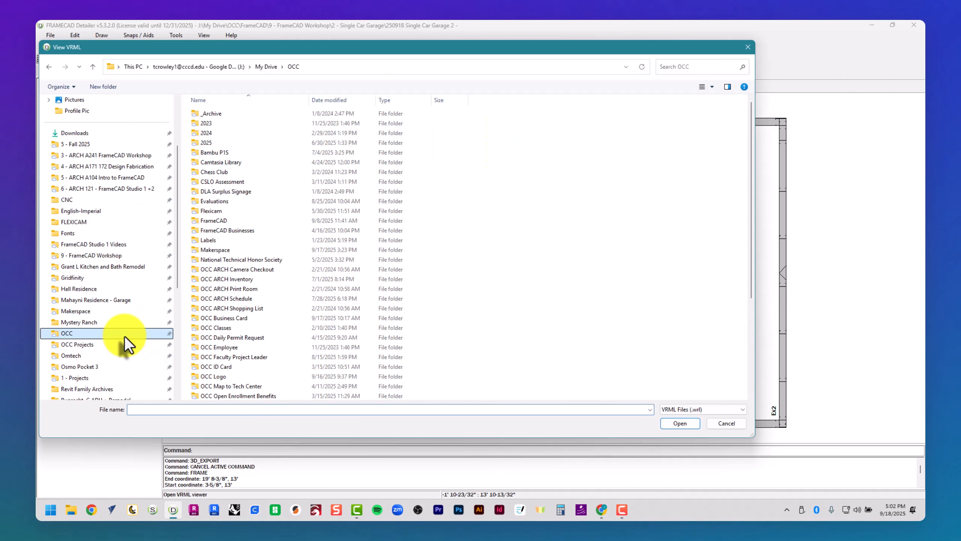
double_click(214, 222)
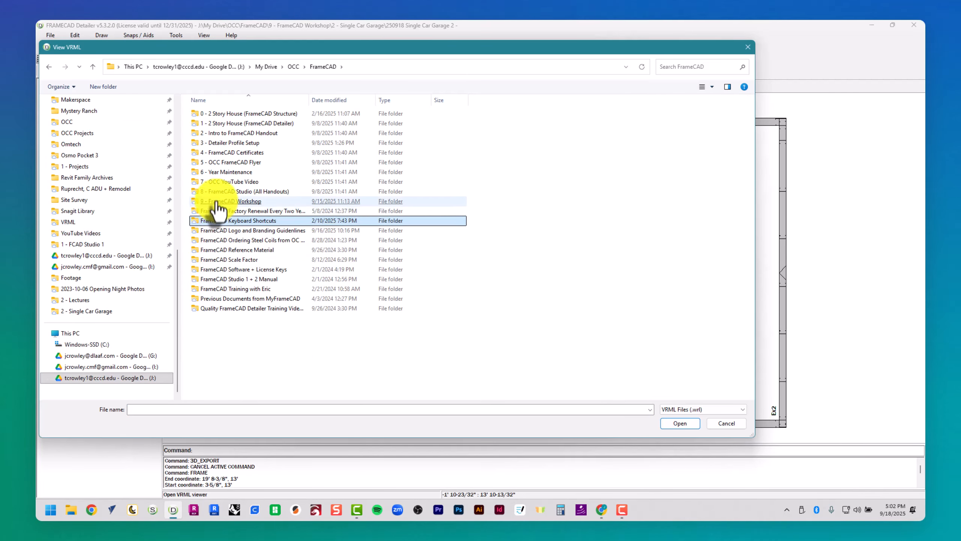
double_click(217, 203)
double_click(226, 124)
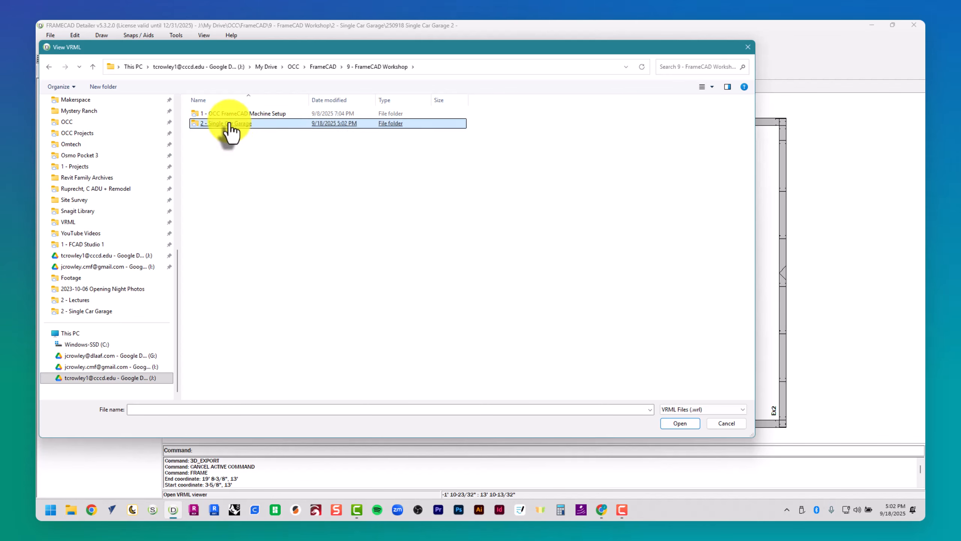
left_click(229, 124)
double_click(229, 125)
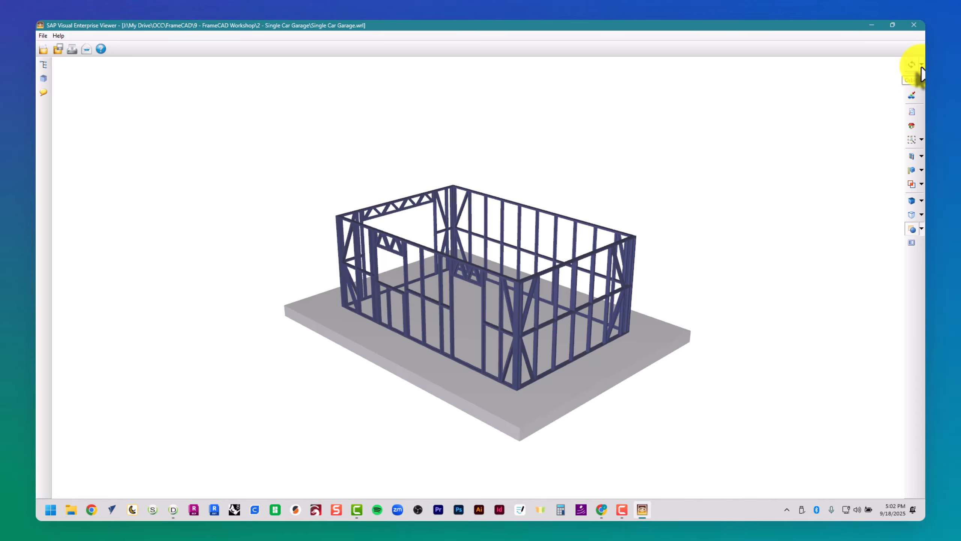
Step: Orbit the 3D garage model to examine the framing, openings and bracing of its four walls
left_click(922, 65)
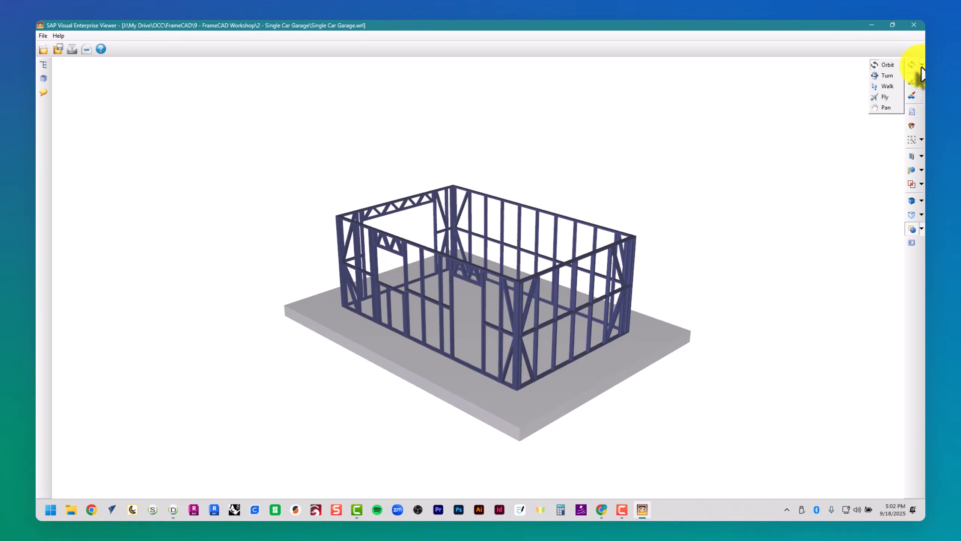
left_click(900, 75)
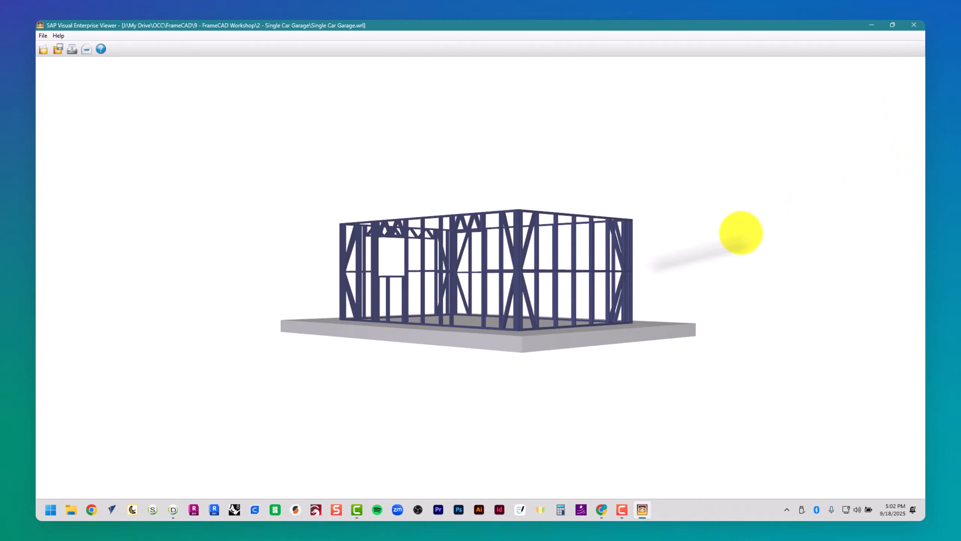
left_click_drag(375, 311, 532, 330)
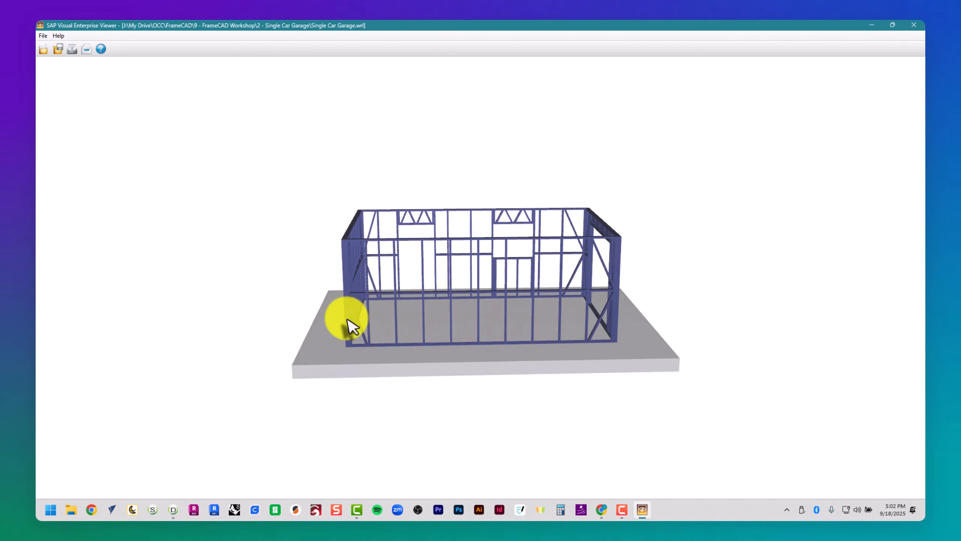
left_click_drag(347, 324, 585, 306)
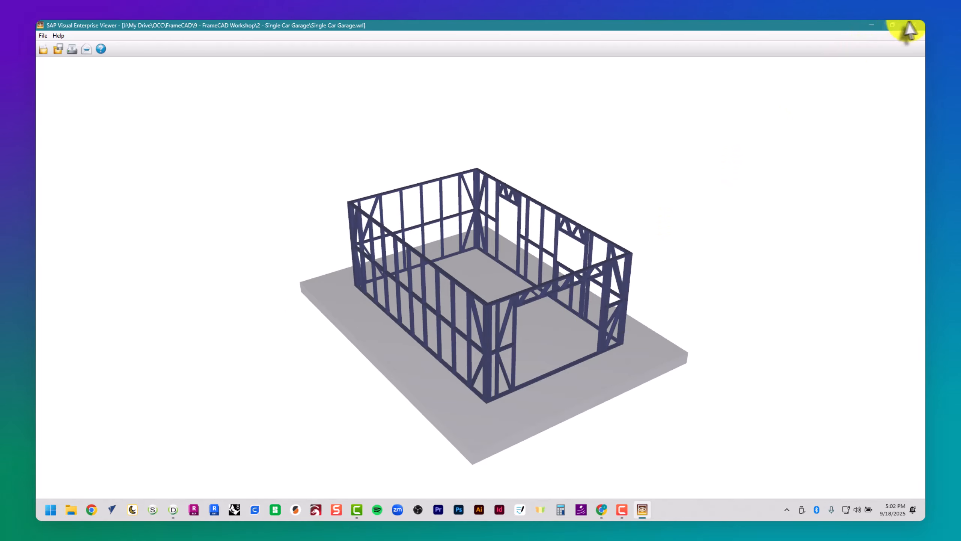
mouse_move(910, 63)
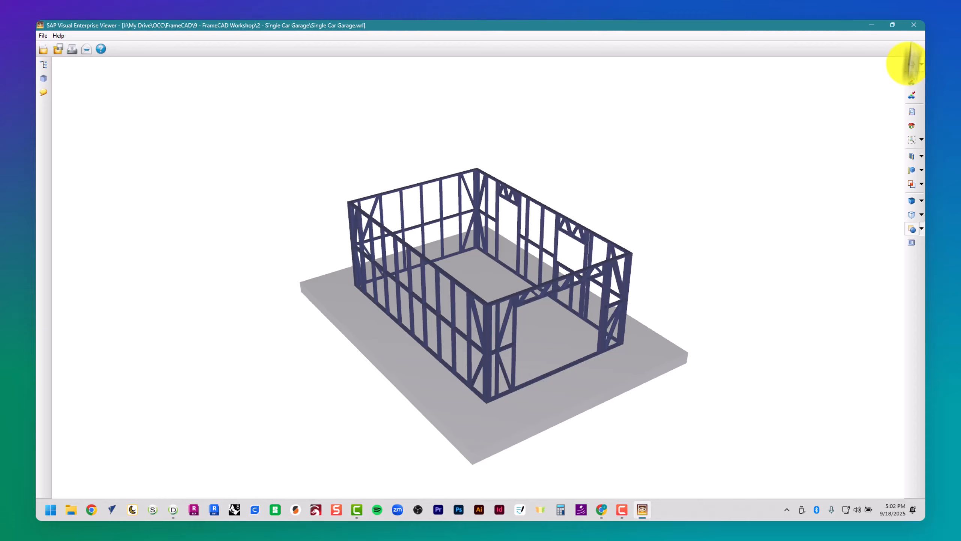
Step: Close the VRML viewer to return to FRAMECAD Detailer, add a new plan to the garage project and name it Roof
left_click(914, 25)
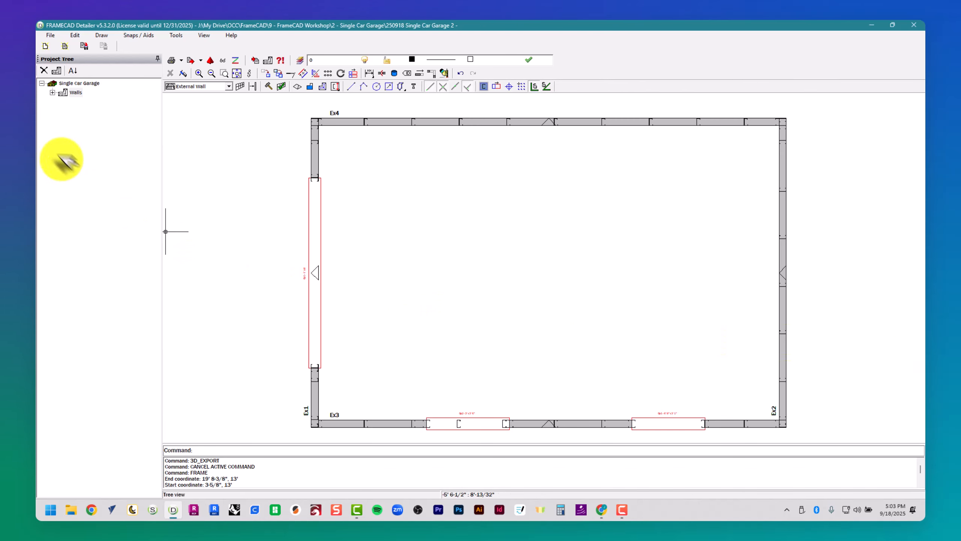
left_click(46, 45)
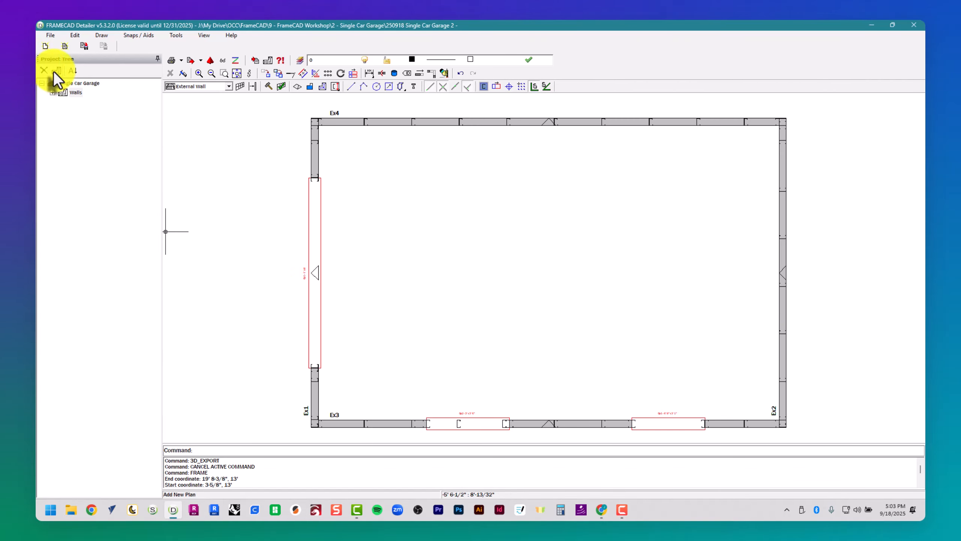
right_click(68, 101)
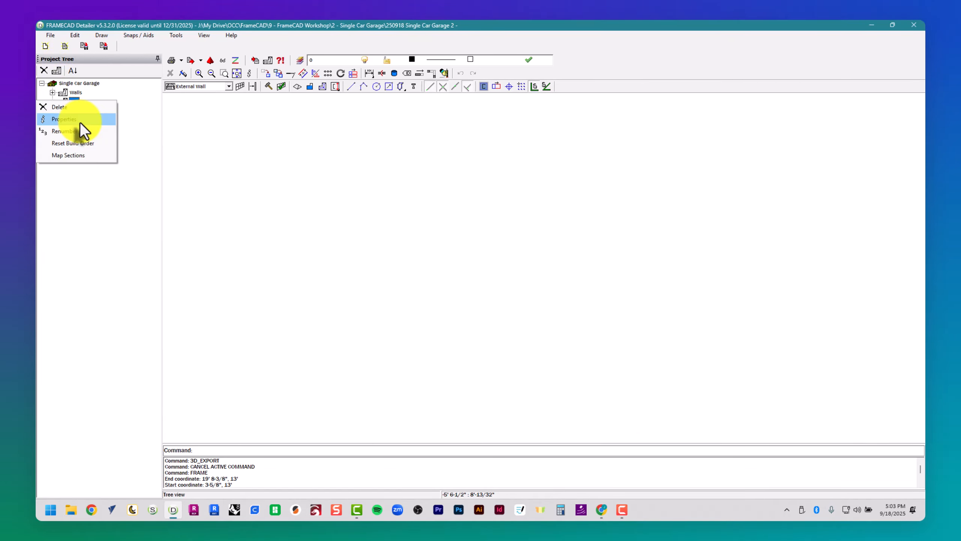
left_click(80, 130)
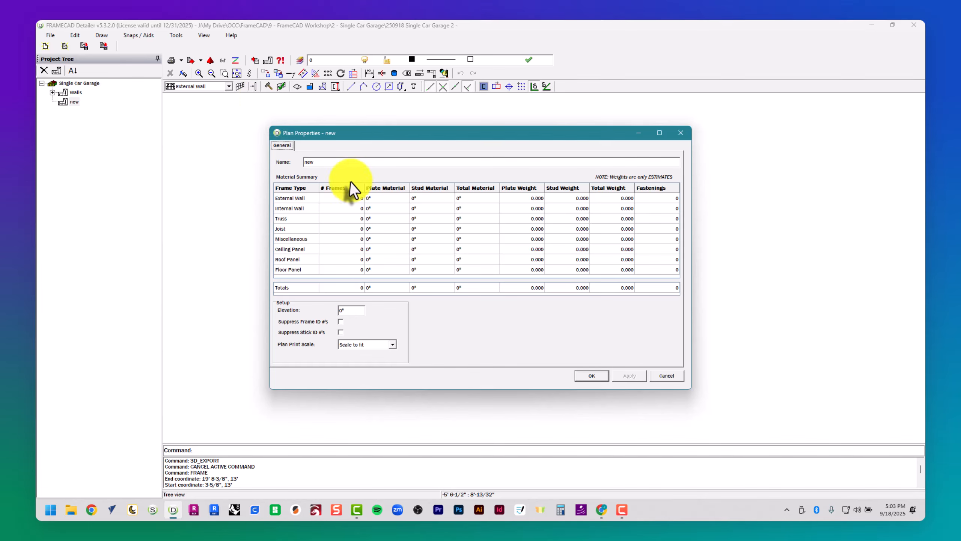
left_click_drag(343, 161, 233, 165)
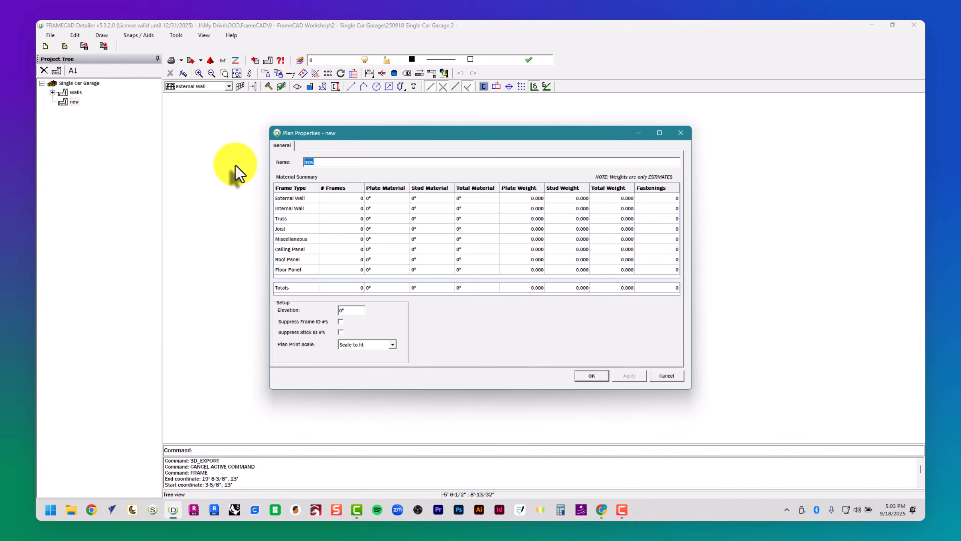
type("RF")
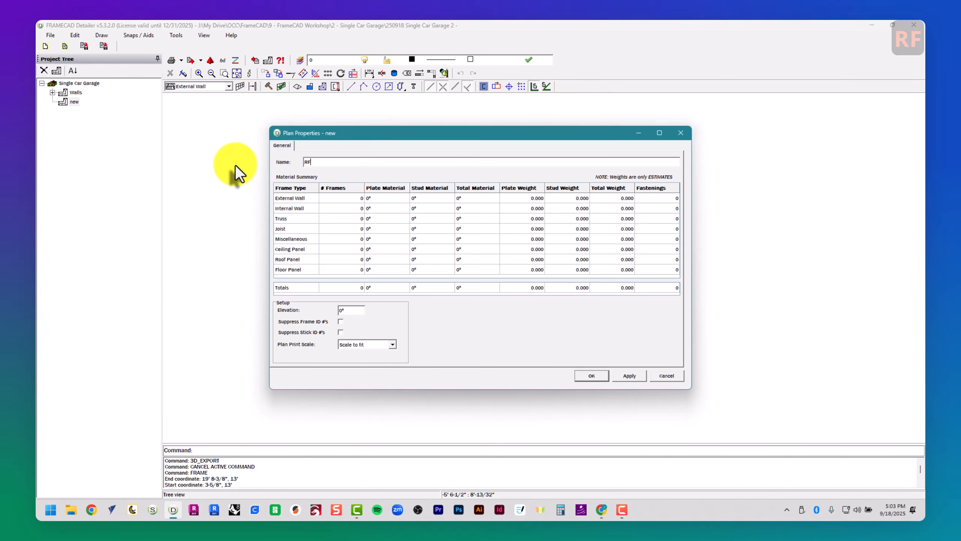
key("BackSpace")
type("oof")
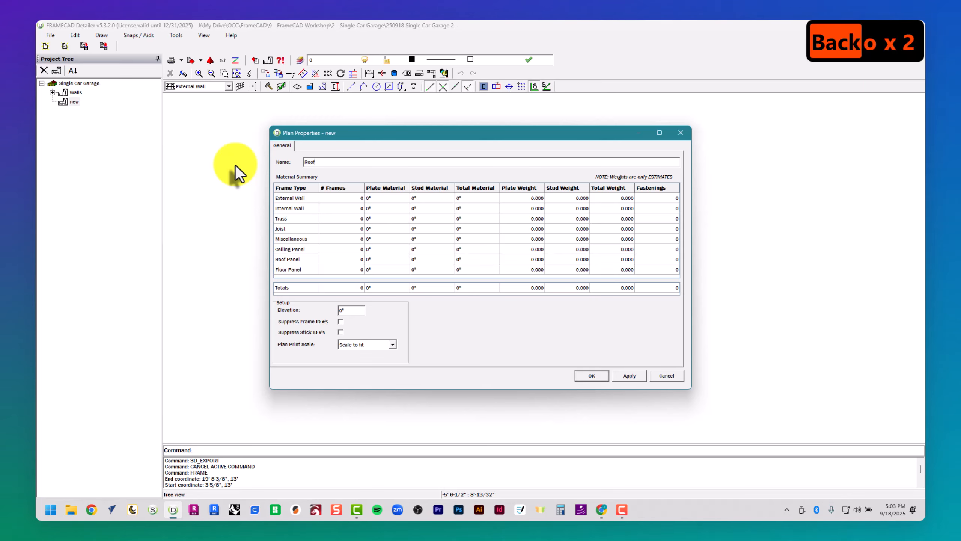
key("shift+Home")
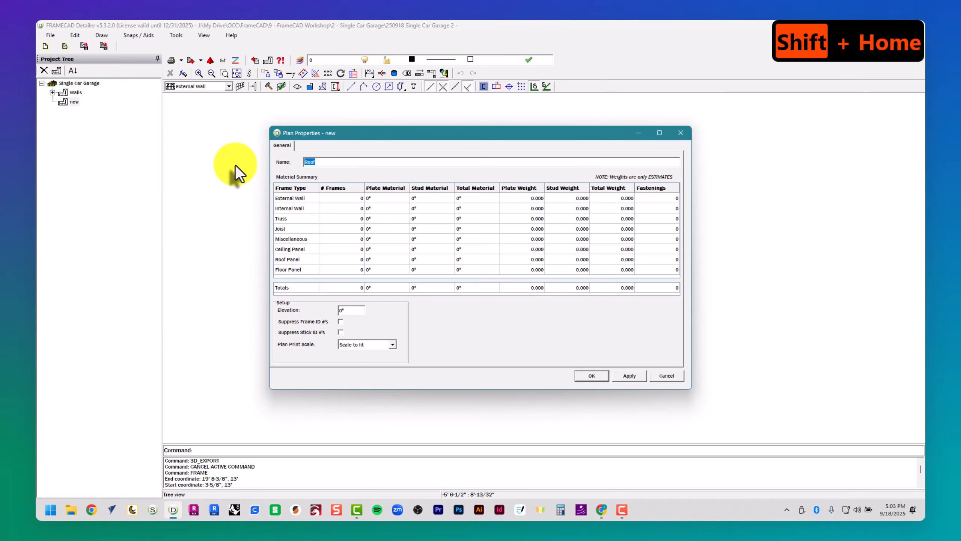
type("new")
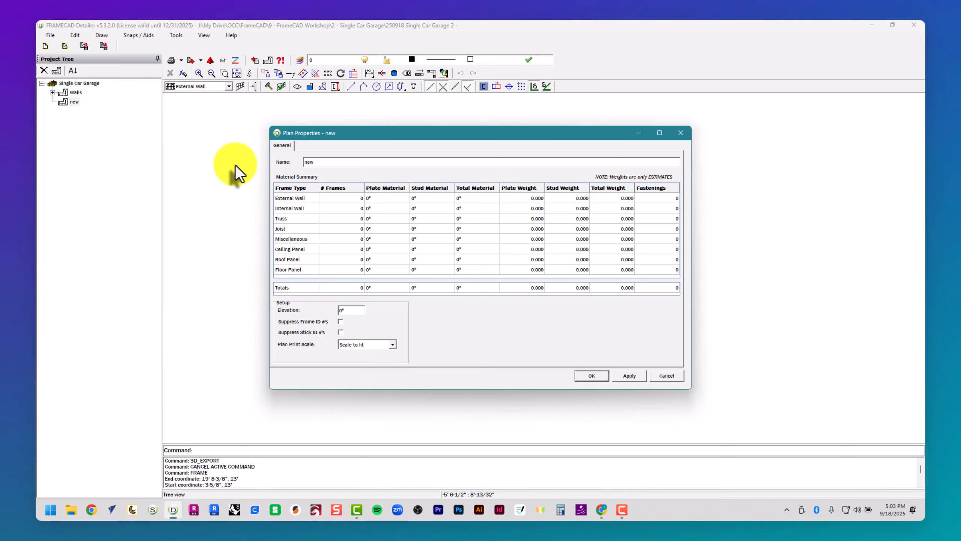
key("BackSpace")
key("BackSpace")
key("BackSpace")
key("BackSpace")
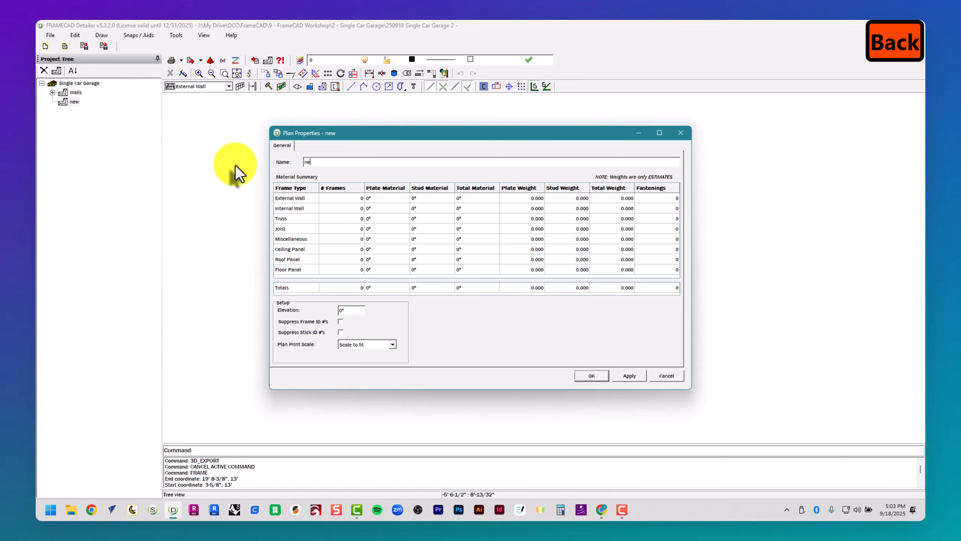
type("Roof")
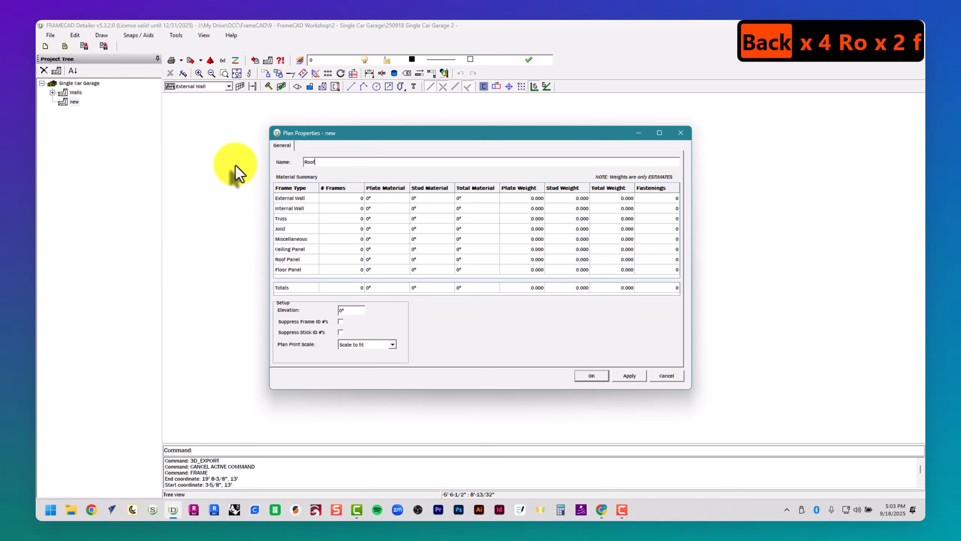
Step: Set the Roof plan's elevation to 96" and accept its properties
key("Tab")
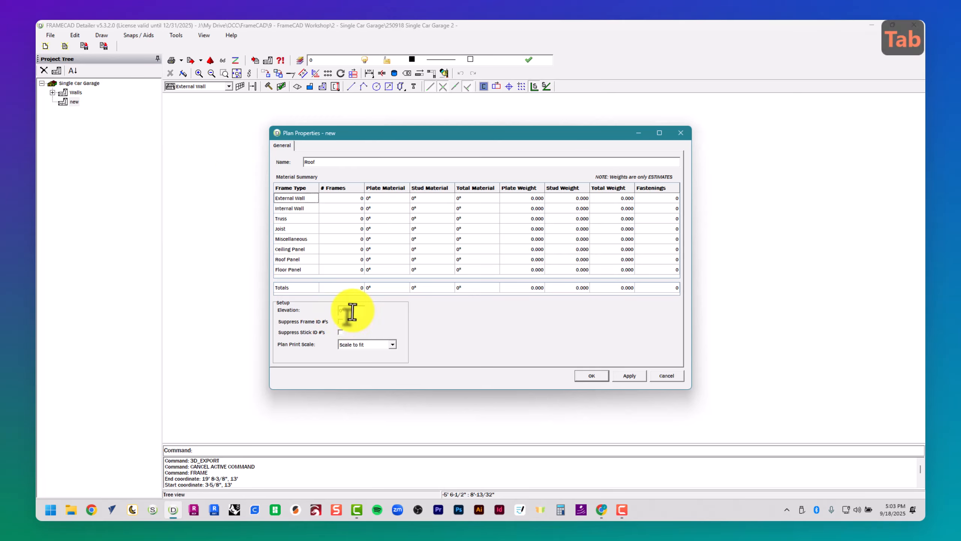
type("96\"")
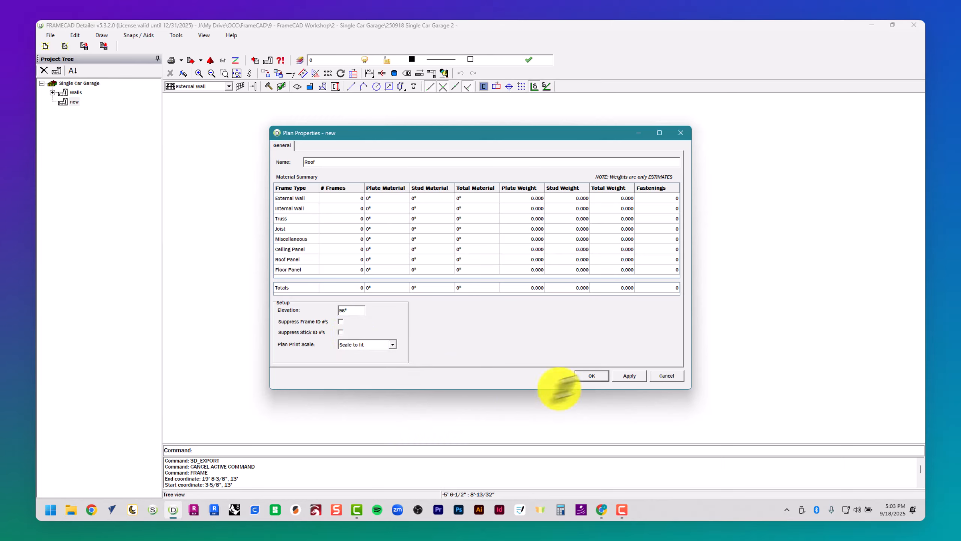
left_click(591, 375)
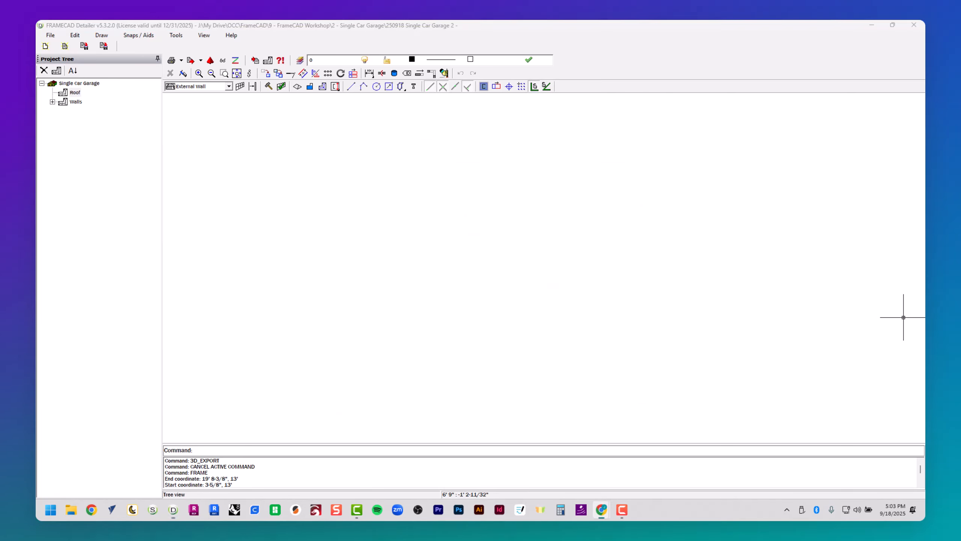
Step: Start importing plan lines into the Roof plan, with the Walls plan as the template
type("oof'")
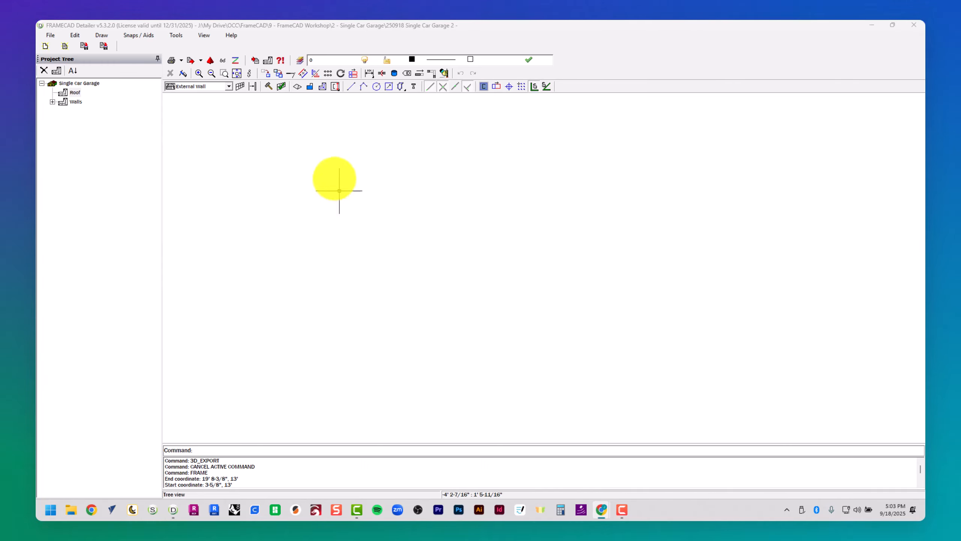
left_click(266, 61)
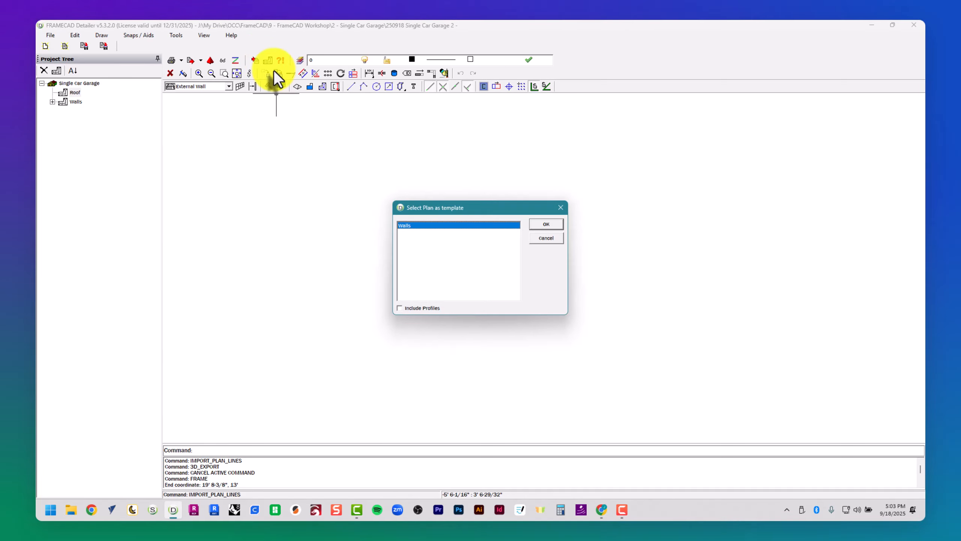
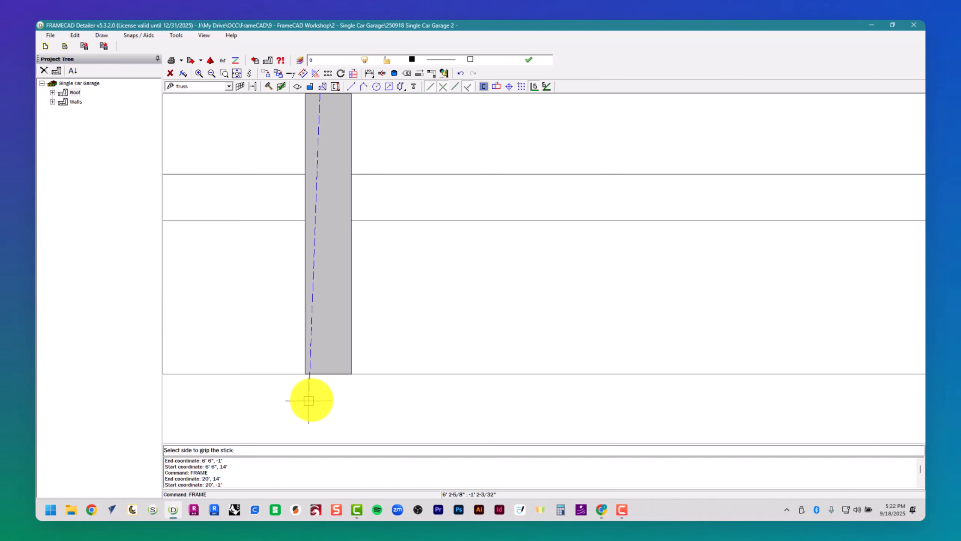
Step: Set the grip side of the truss at 6' 6" and place another truss from 13' 6", -1' to 13' 6", 14'
left_click(349, 405)
scroll(343, 398, "down", 5)
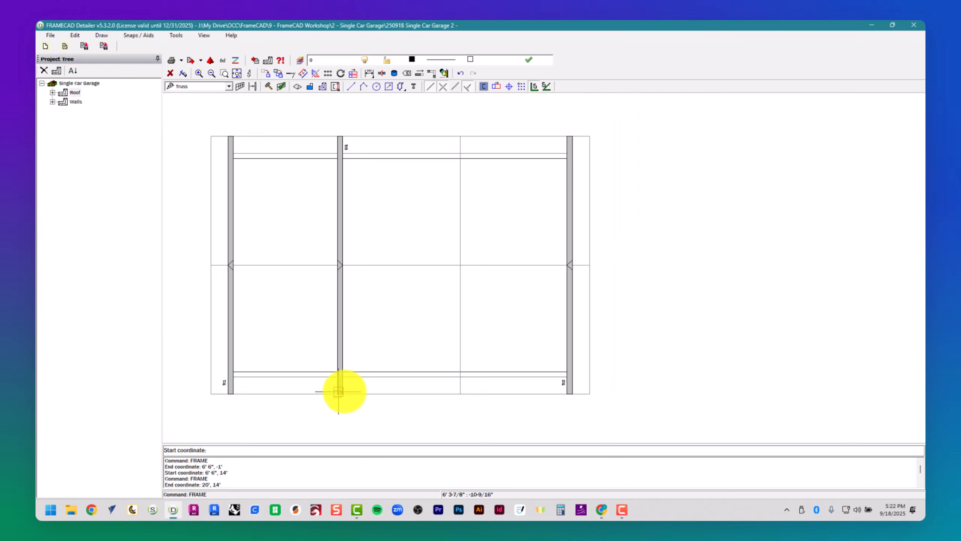
left_click(461, 394)
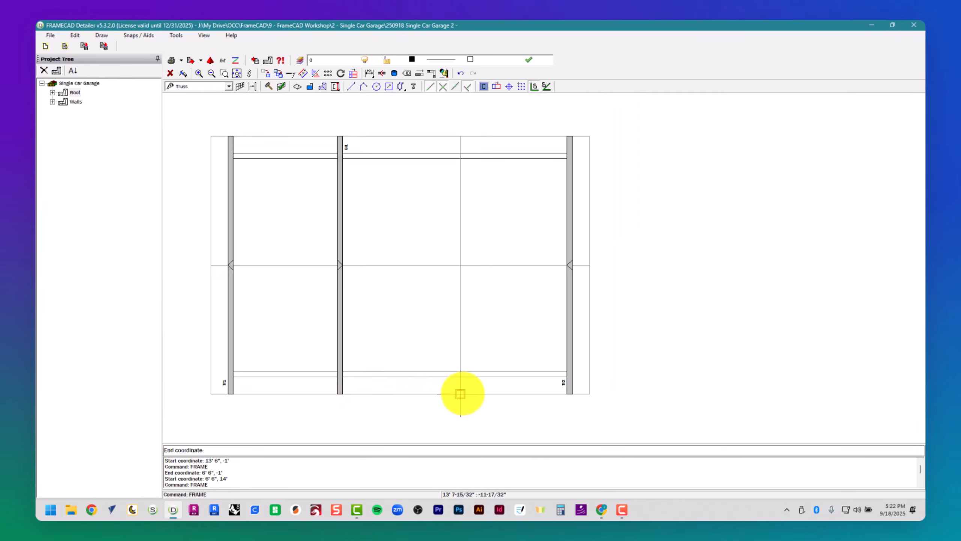
left_click(464, 136)
scroll(466, 402, "up", 5)
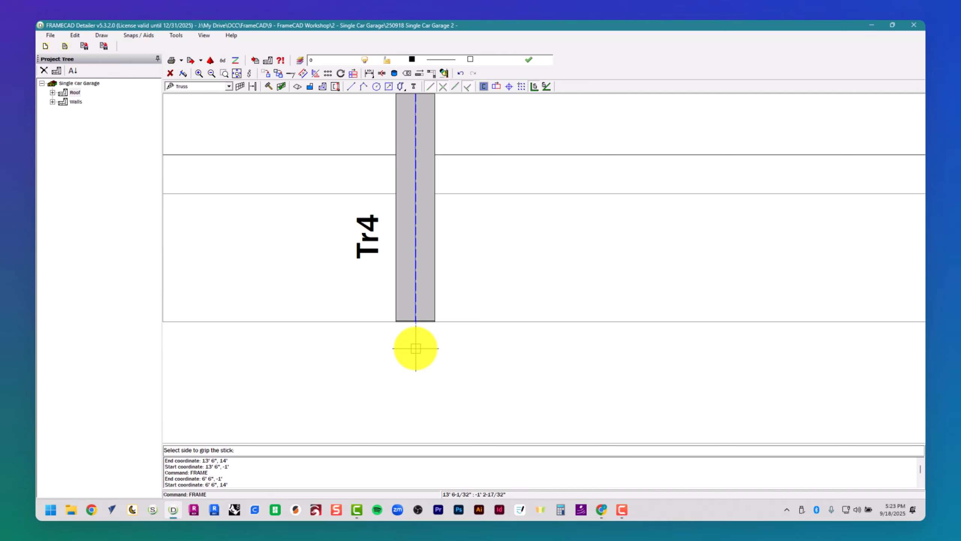
left_click(416, 385)
scroll(417, 386, "down", 5)
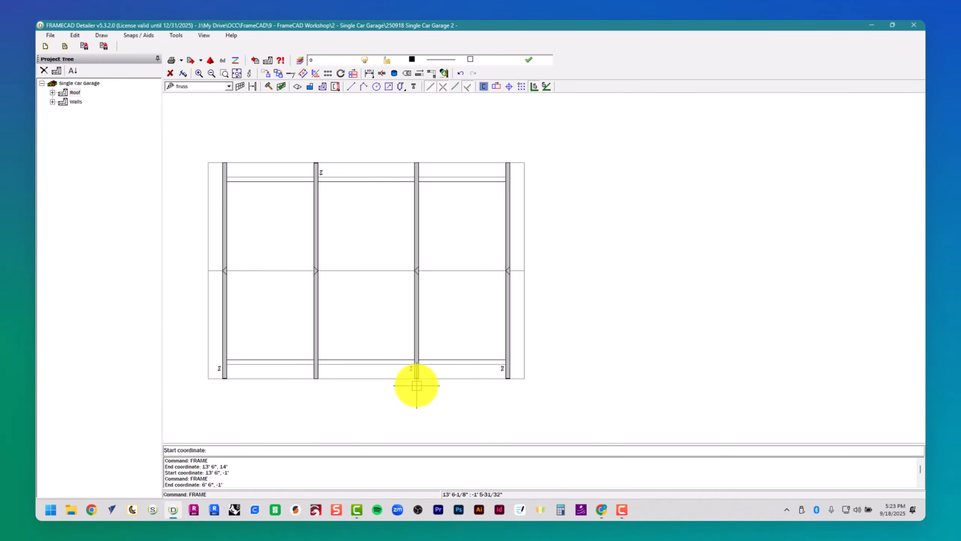
key("Return")
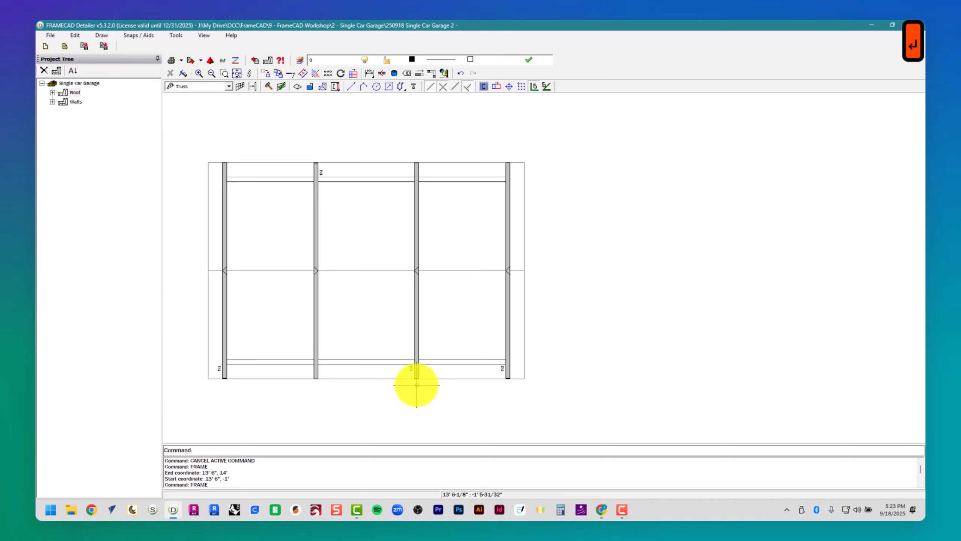
key("Escape")
key("Escape")
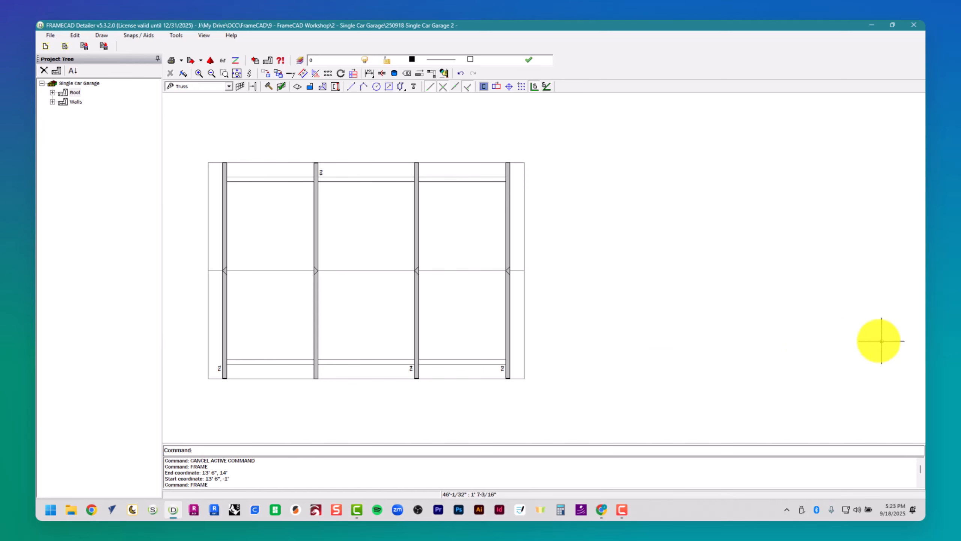
Step: Assign the Truss- Gable frame script to the end truss at the 0' end of the Roof plan
left_click(224, 334)
right_click(224, 334)
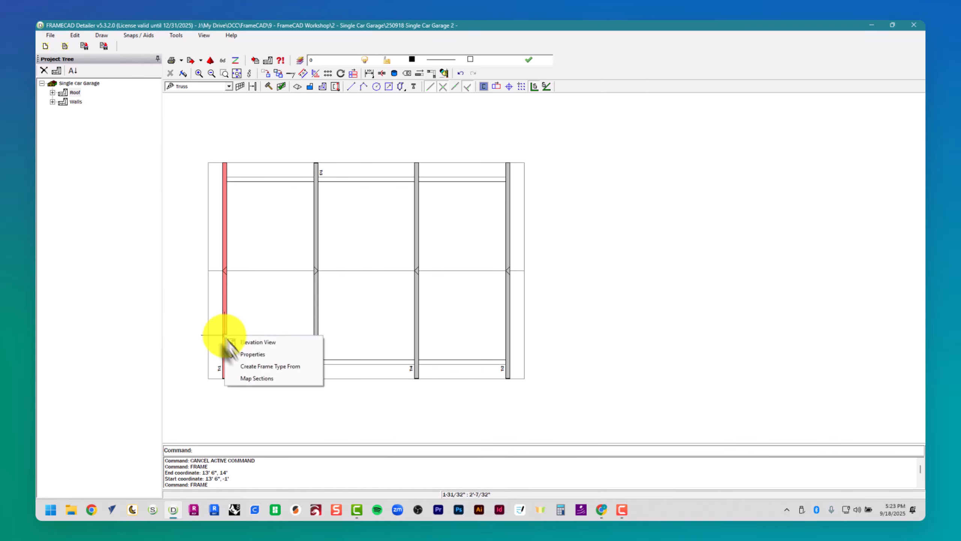
left_click(239, 355)
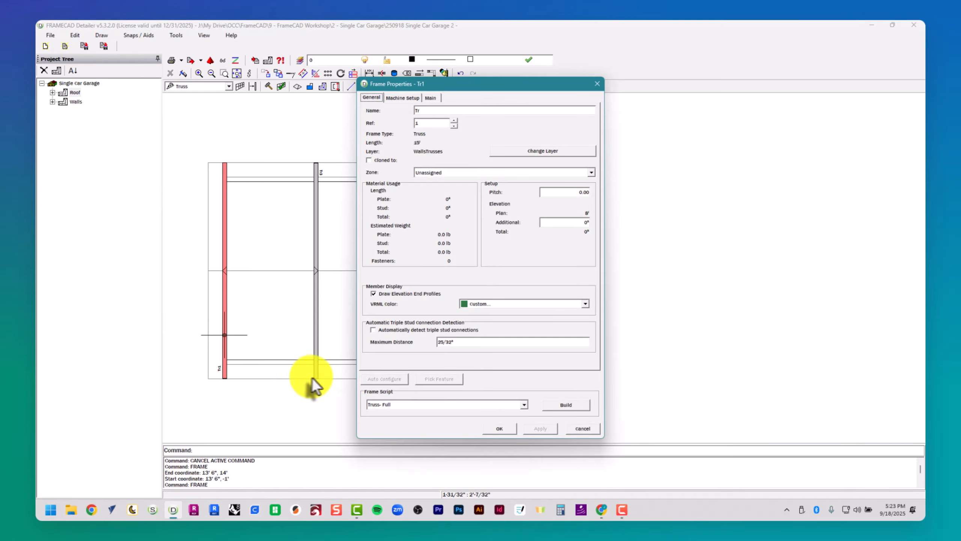
left_click(525, 403)
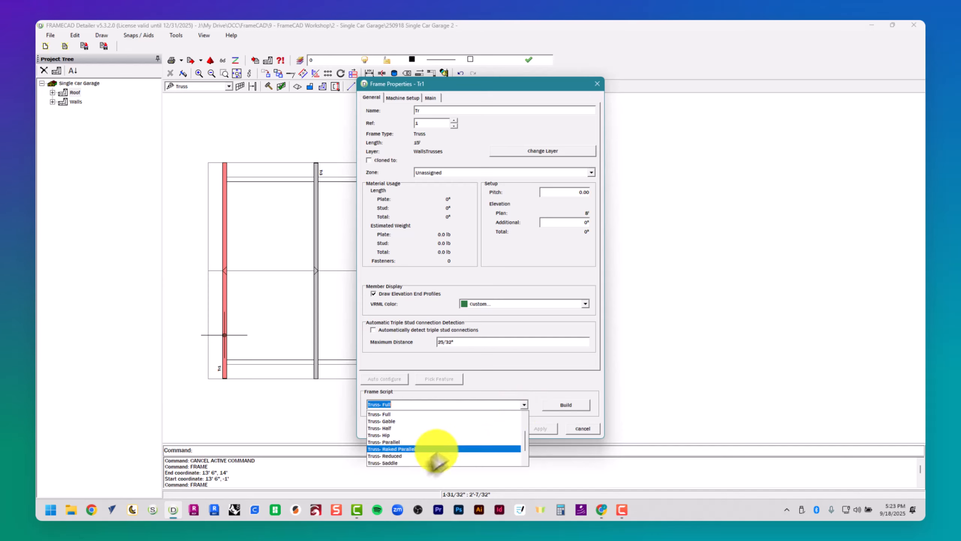
left_click(423, 430)
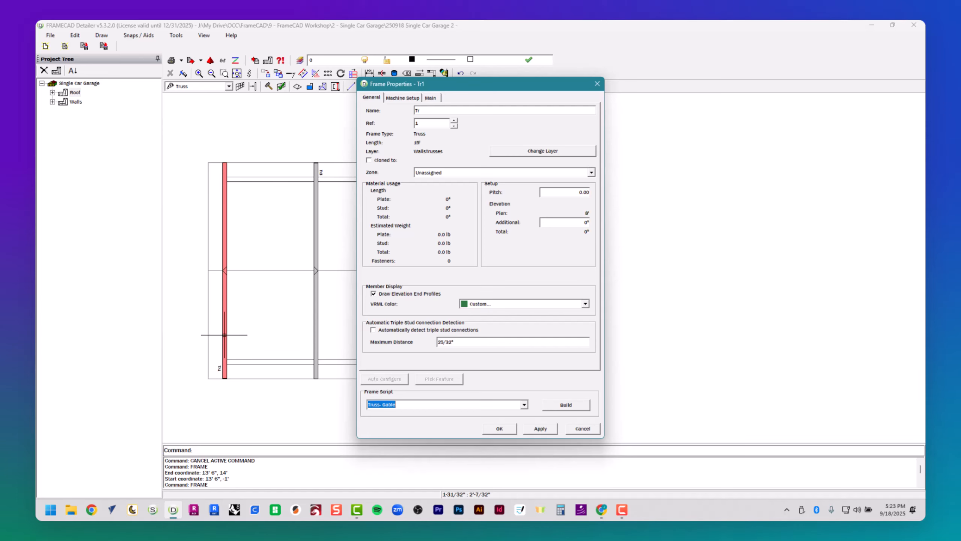
Step: Make the gable truss's main span, pitch, eave and wall-height settings the default, build the truss and close its elevation view
left_click(430, 97)
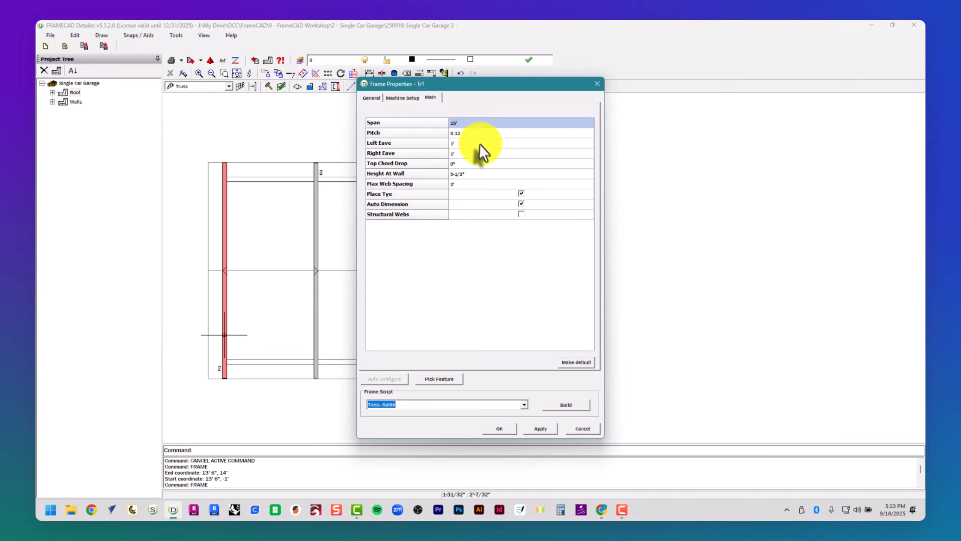
left_click(476, 136)
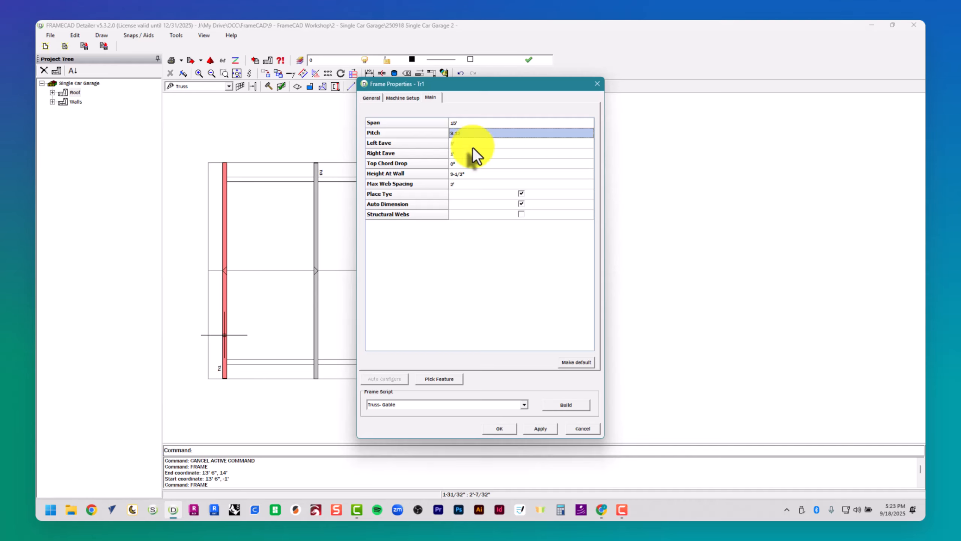
left_click(473, 147)
left_click(471, 153)
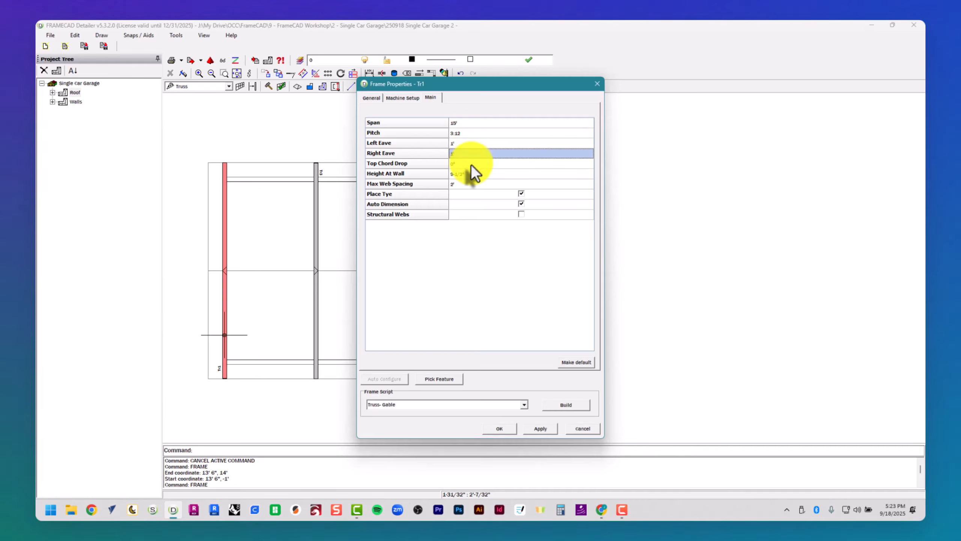
left_click(469, 173)
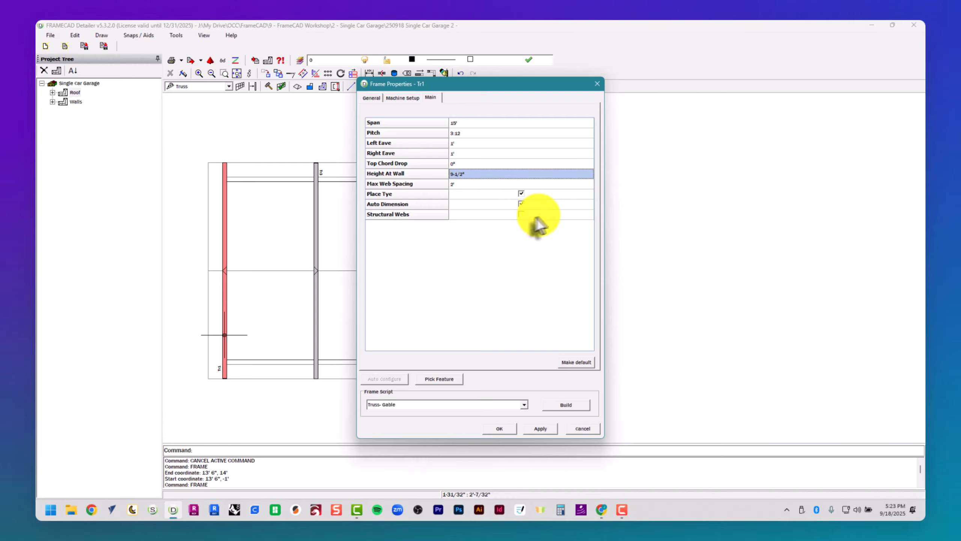
left_click(564, 364)
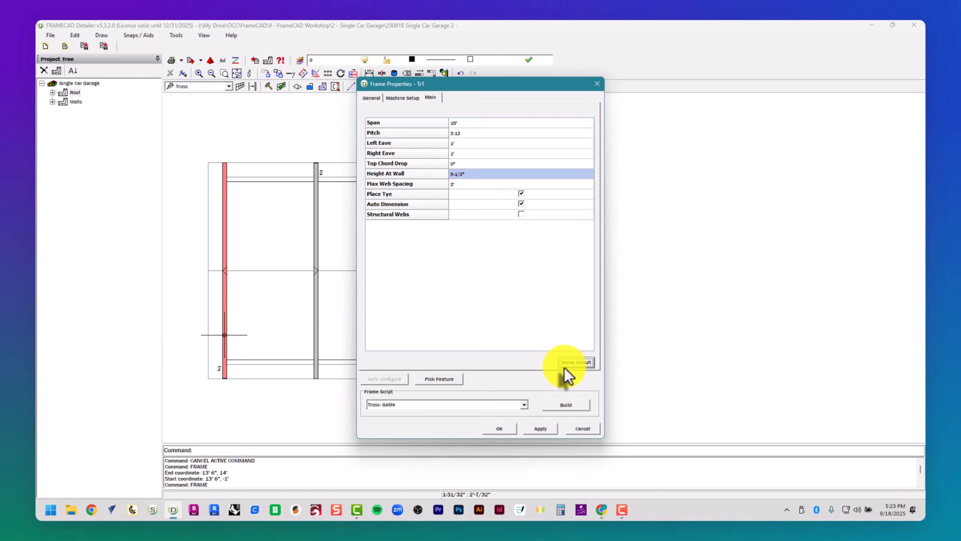
left_click(576, 407)
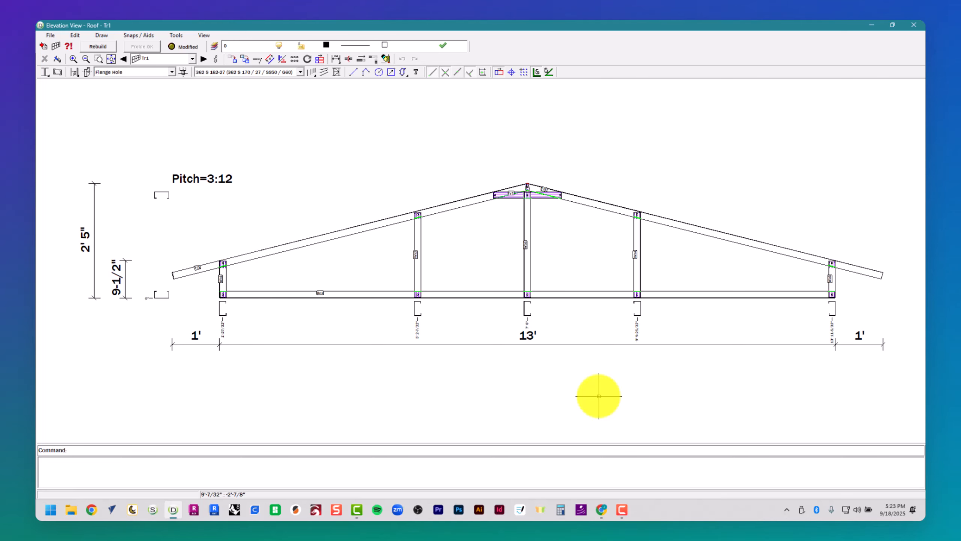
left_click(914, 23)
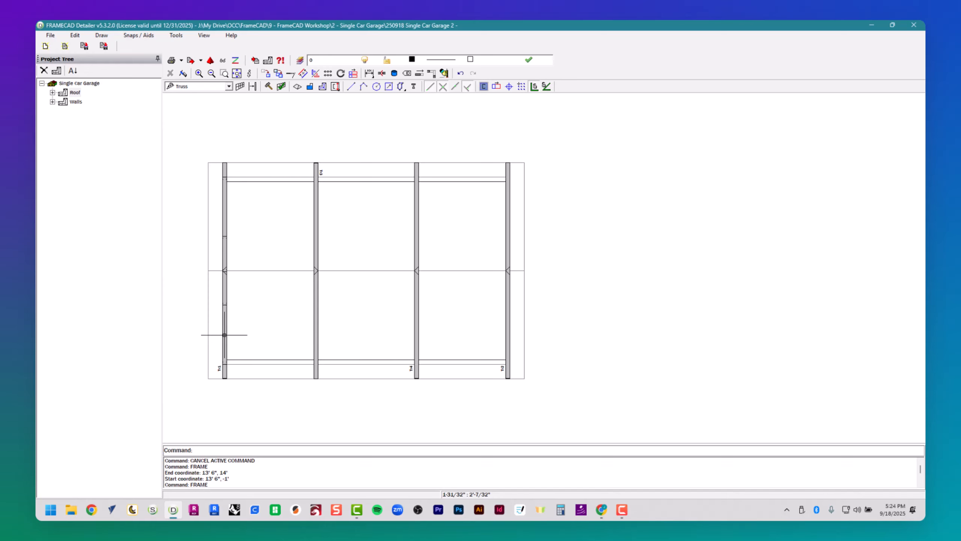
Step: Make the end truss at the far end of the Roof plan, Tr2, a clone of gable truss Tr1
right_click(506, 292)
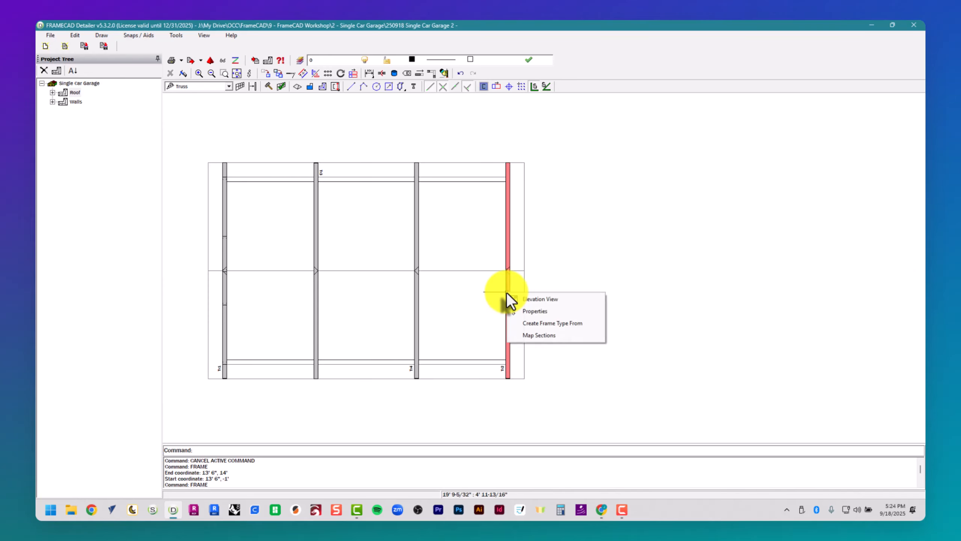
left_click(517, 319)
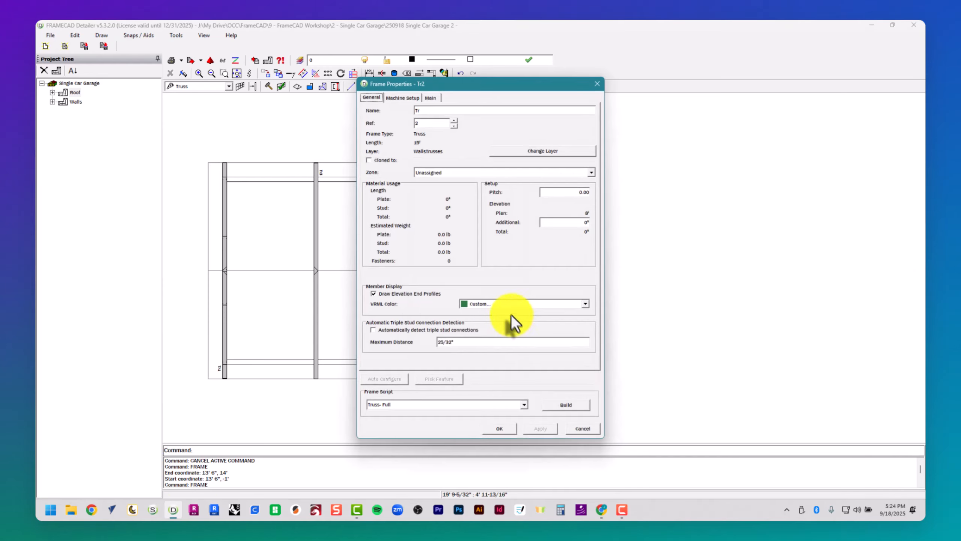
left_click(369, 162)
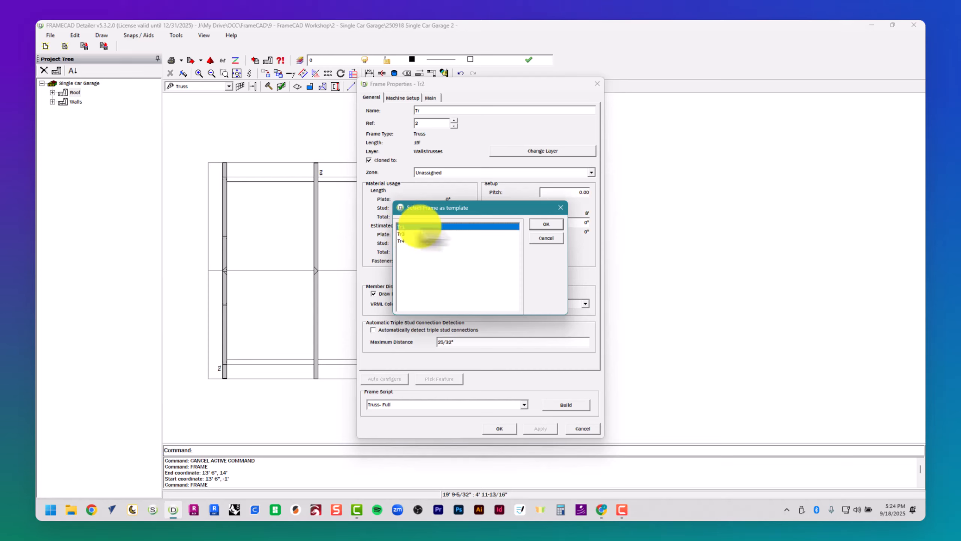
left_click(546, 224)
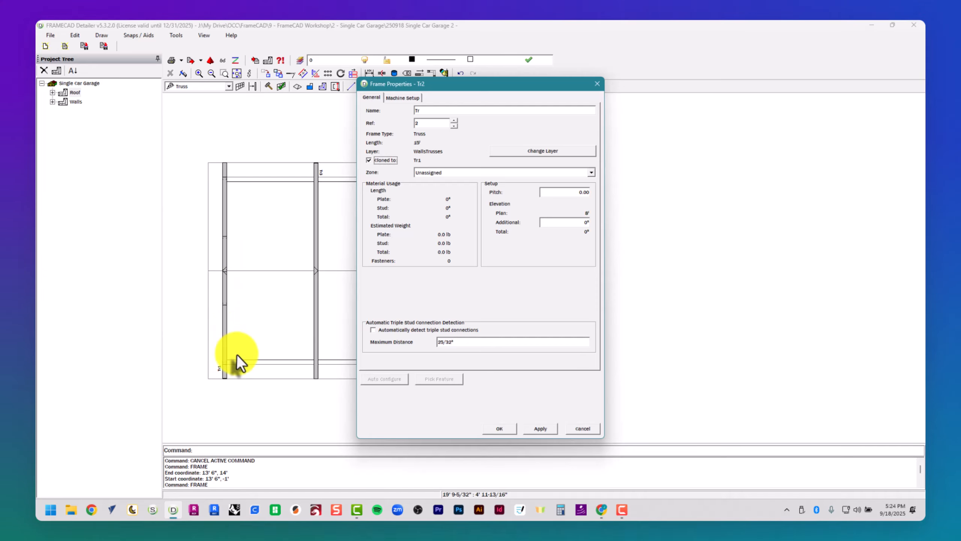
left_click(496, 427)
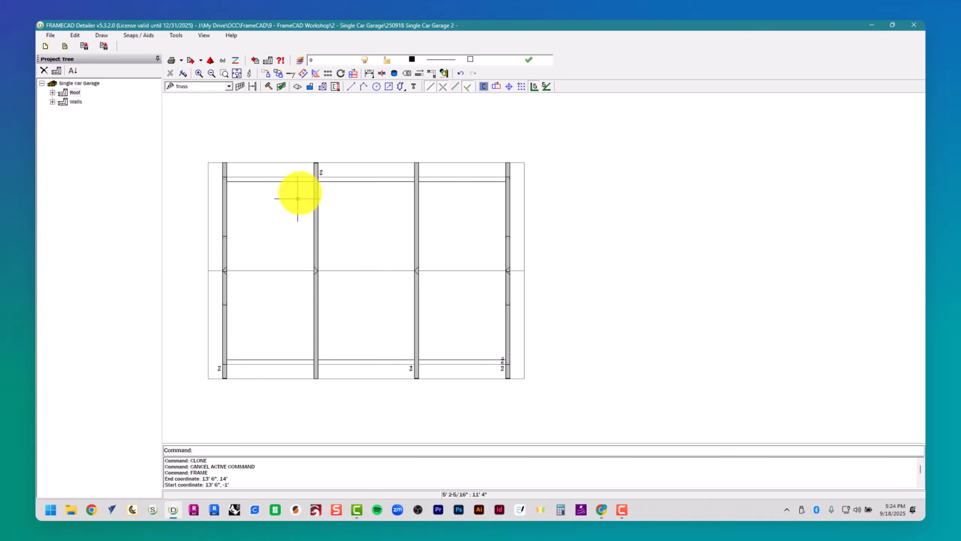
Step: Set the main span to 13' and the pitch to 3:12 for interior truss Tr3, keeping the Truss- Full script
scroll(302, 191, "up", 3)
left_click(331, 199)
right_click(334, 201)
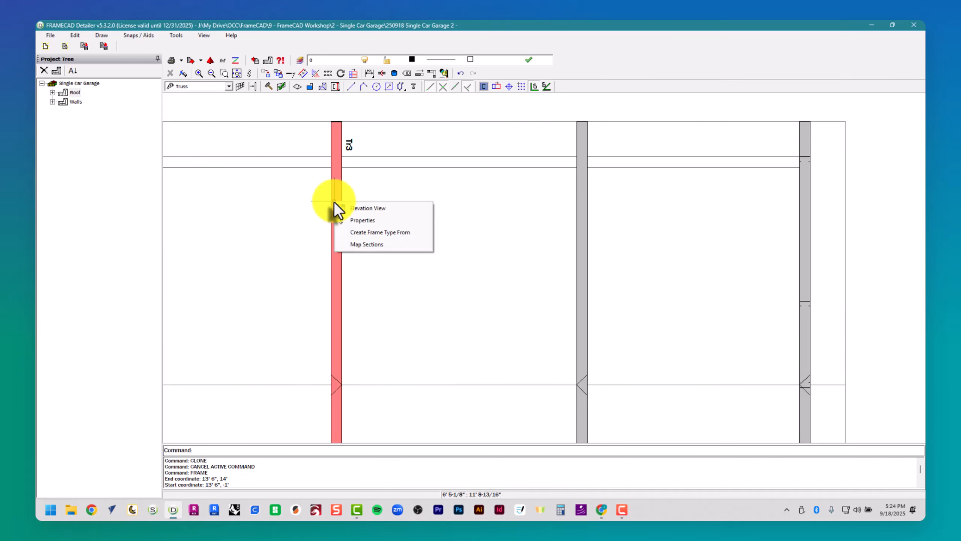
left_click(356, 221)
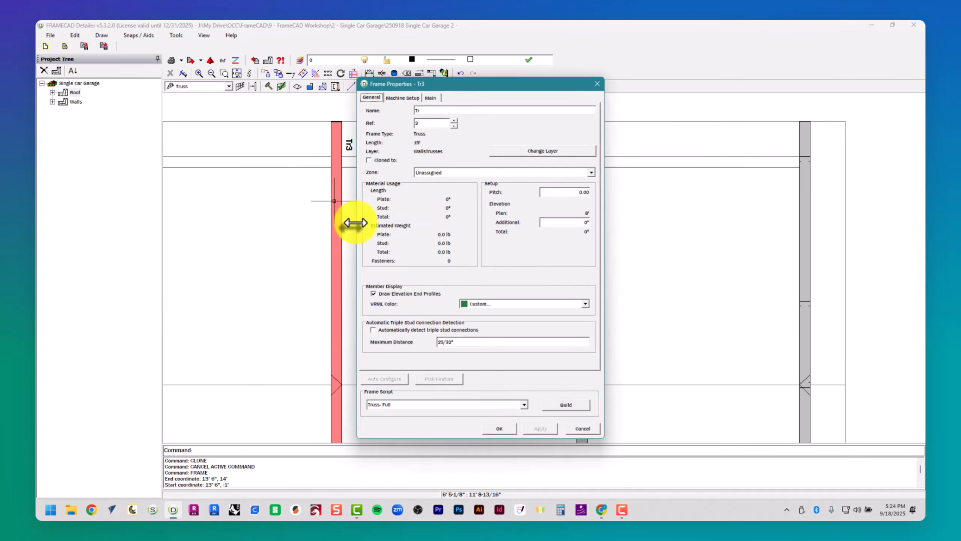
left_click(524, 406)
left_click(525, 406)
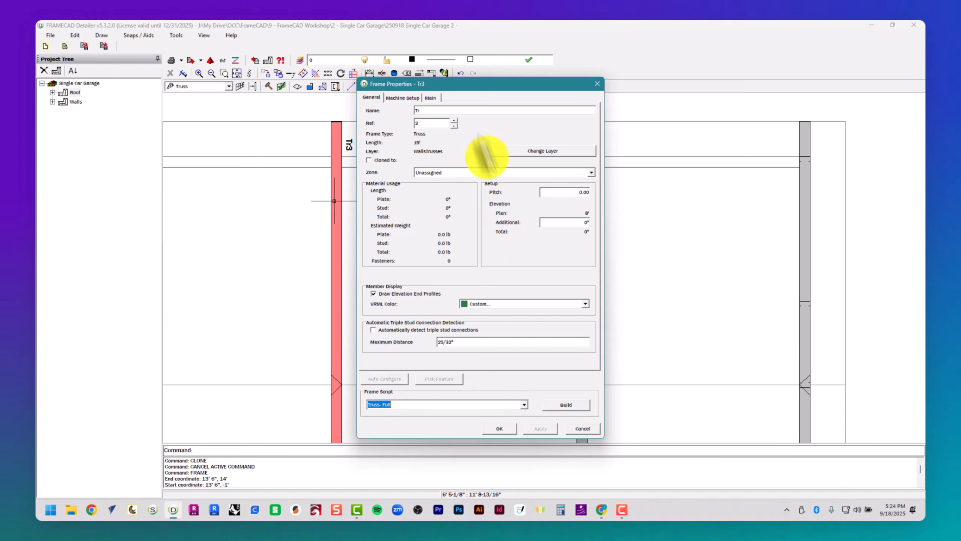
left_click(432, 98)
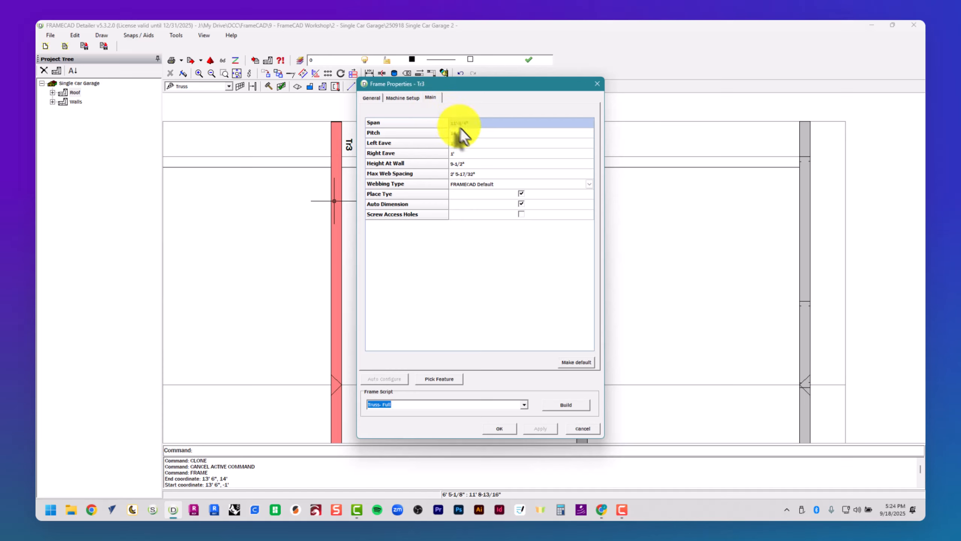
left_click(485, 133)
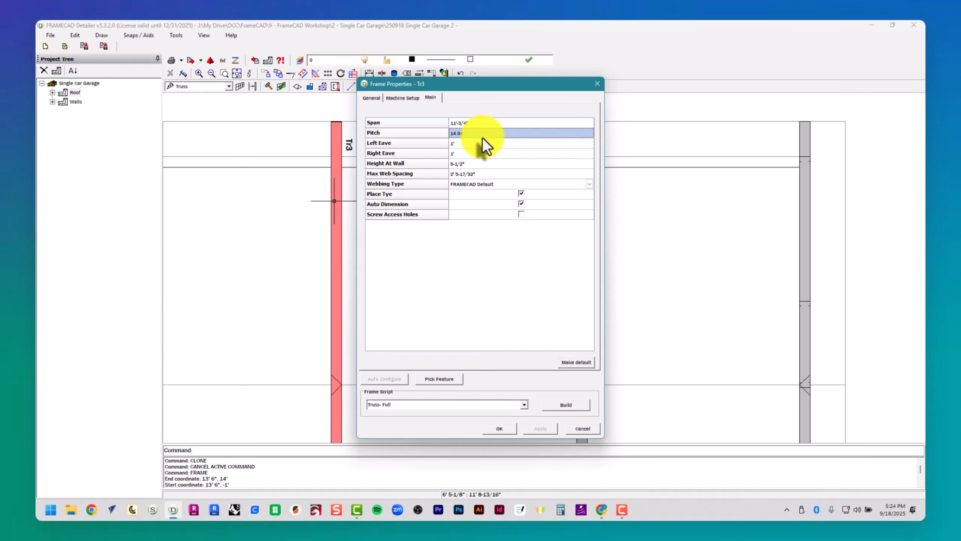
type("3")
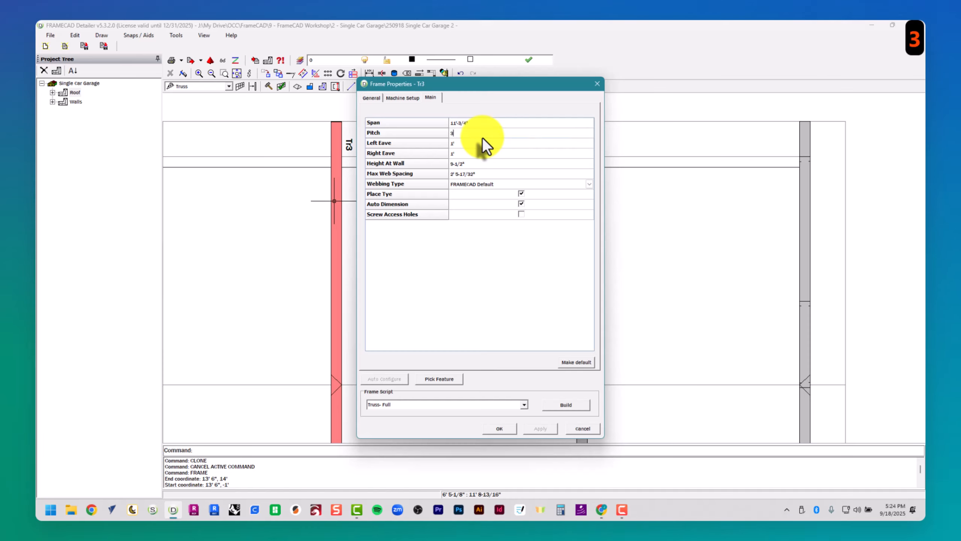
type(":12")
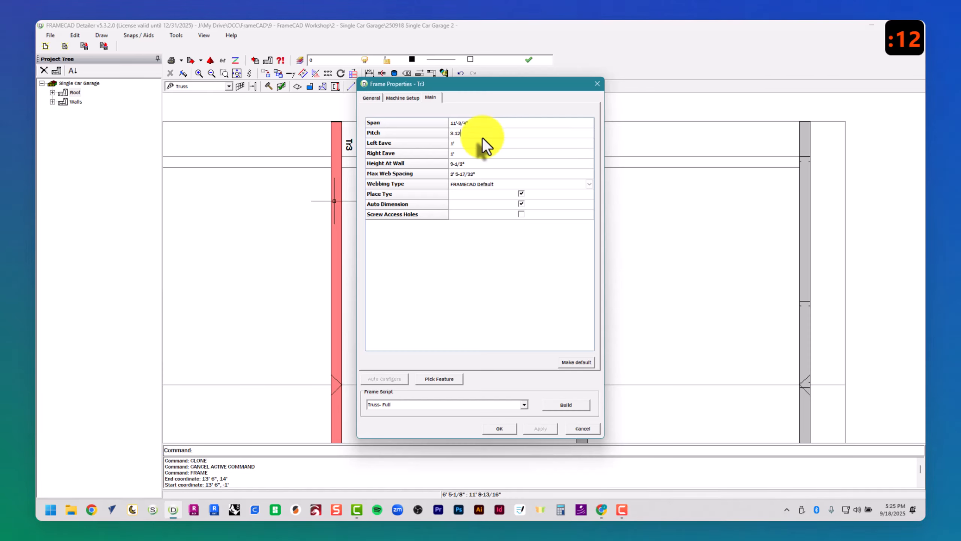
key("Tab")
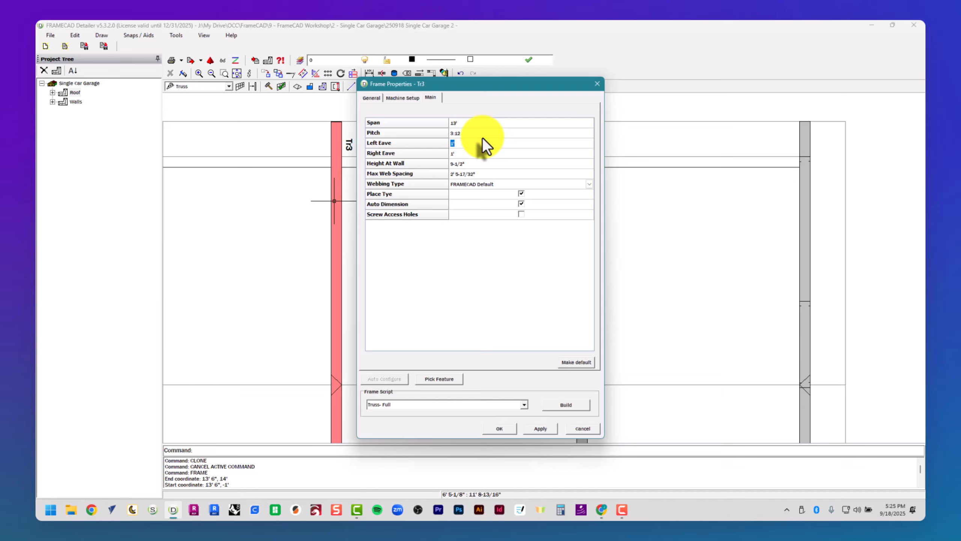
key("Tab")
key("Tab")
key("Tab")
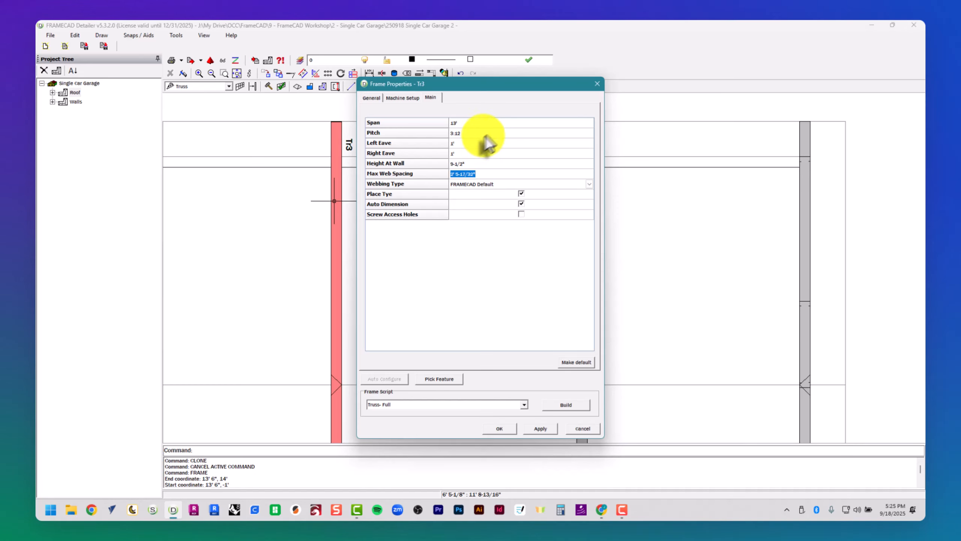
Step: Build interior truss Tr3, review it in elevation and close its elevation view
left_click(581, 406)
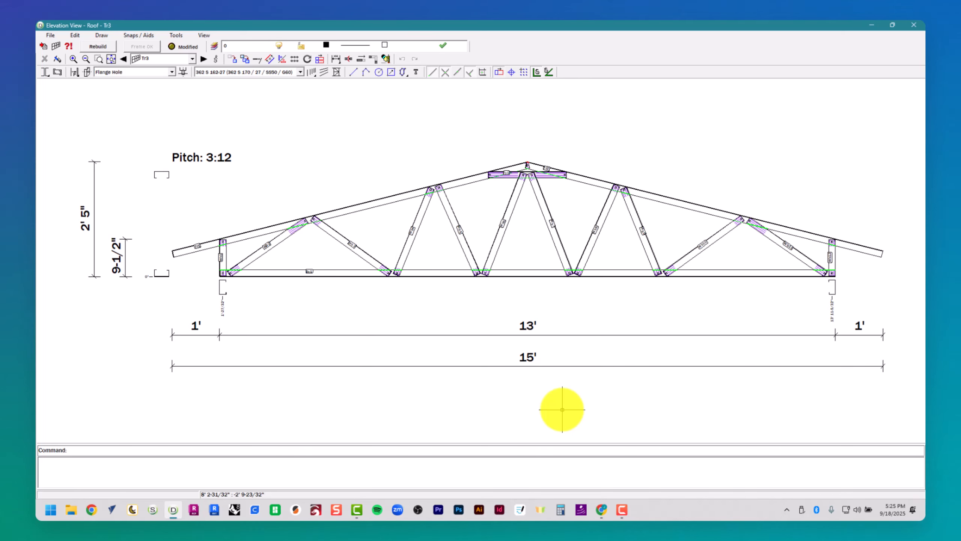
scroll(781, 325, "down", 1)
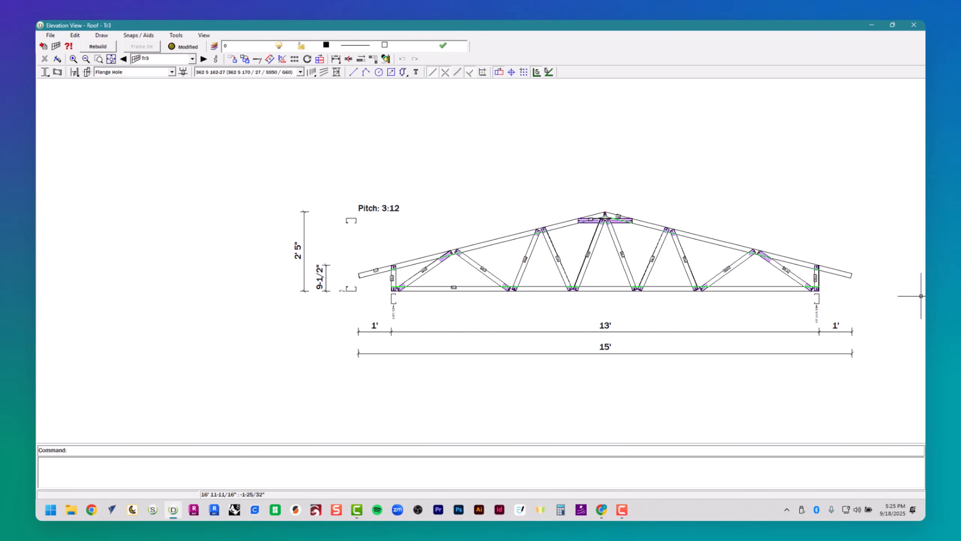
middle_click_drag(547, 289, 444, 275)
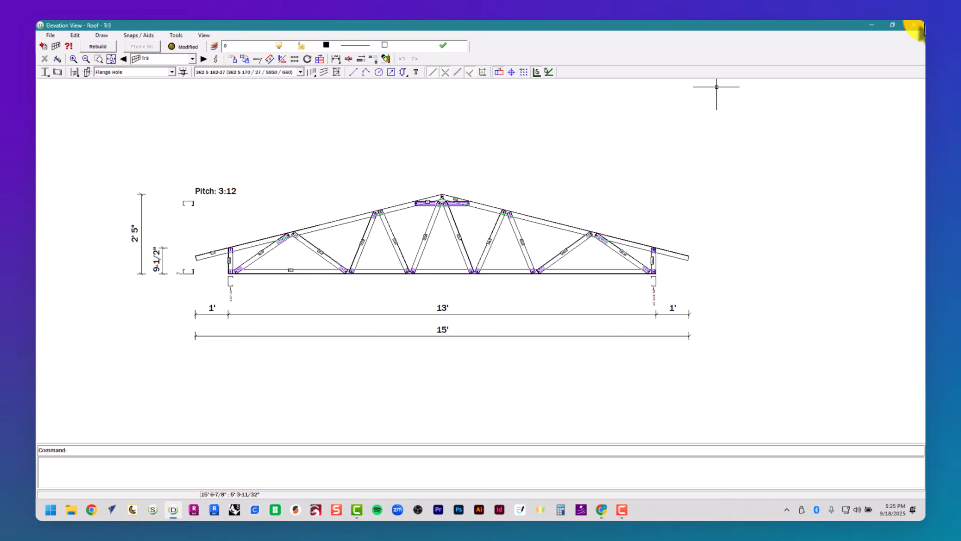
left_click(914, 24)
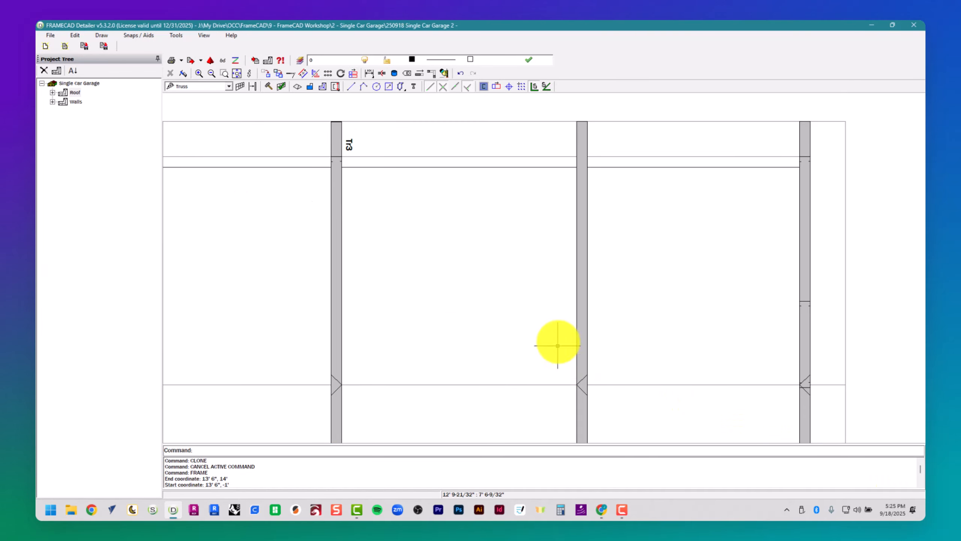
Step: Make the other interior truss, Tr4, a clone of Tr3
left_click(575, 270)
right_click(578, 269)
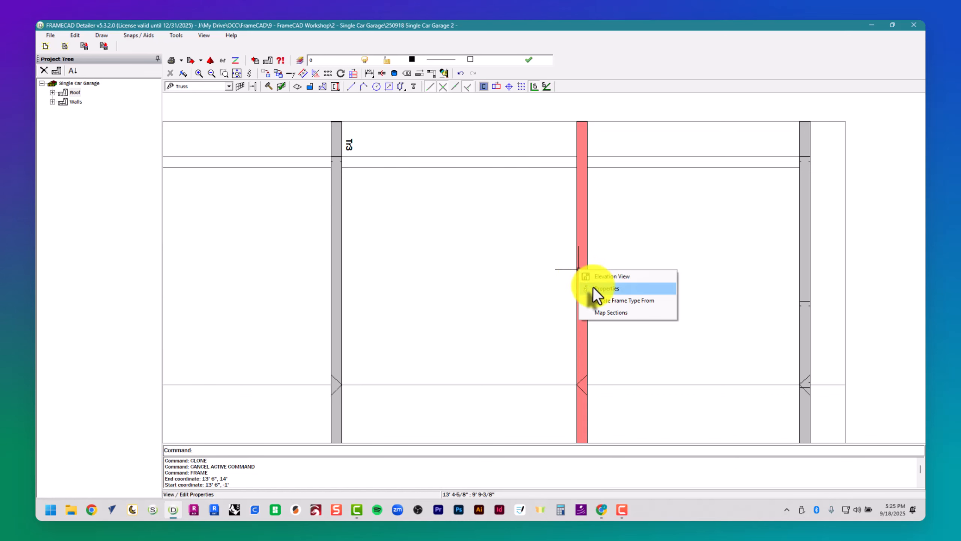
left_click(593, 287)
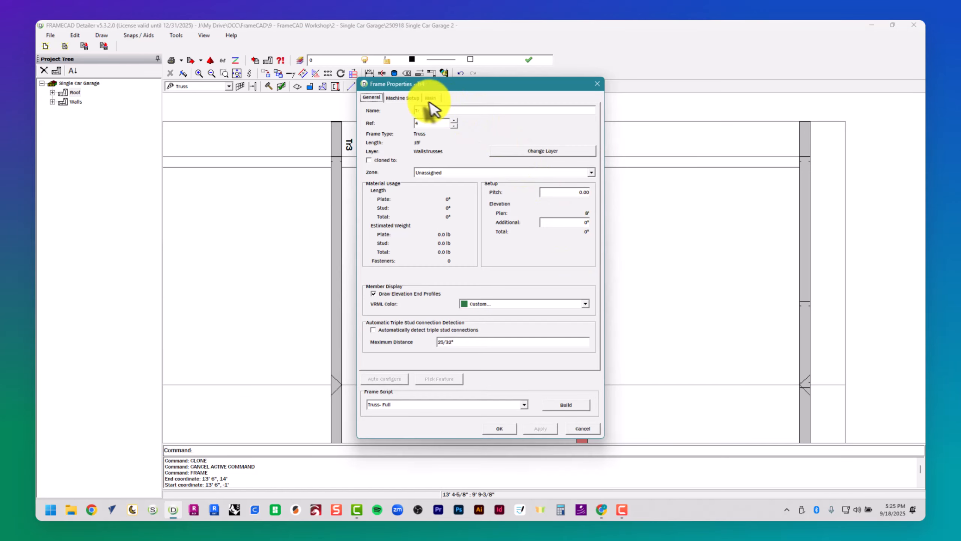
left_click(385, 162)
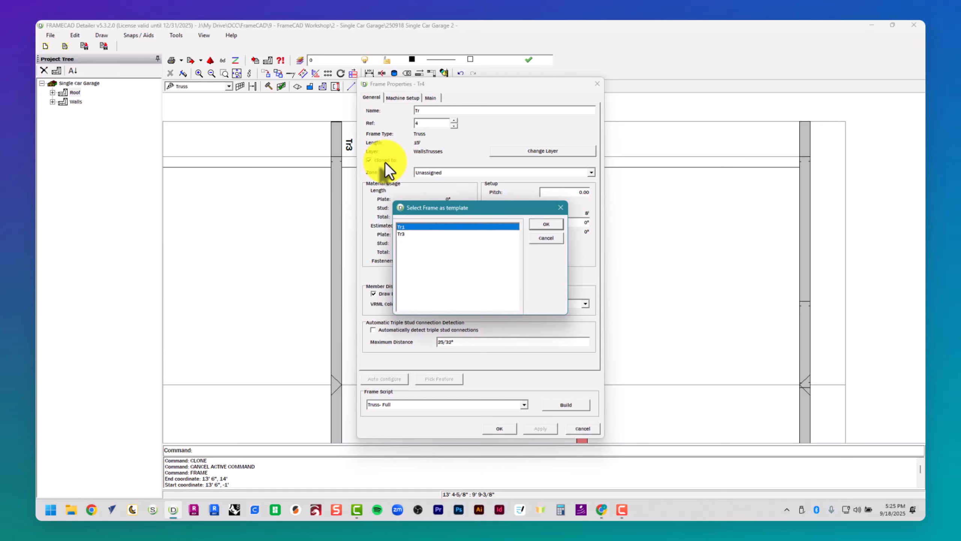
left_click(403, 234)
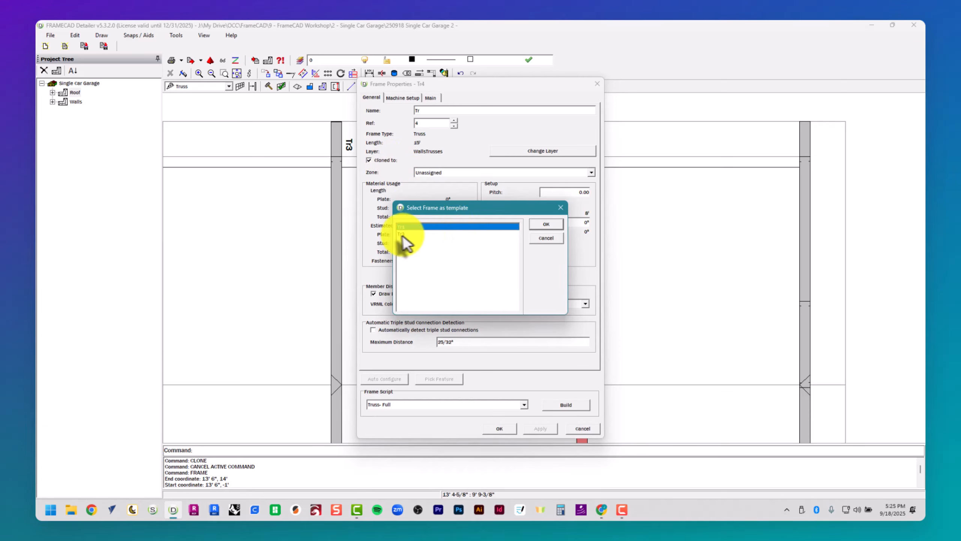
left_click(548, 226)
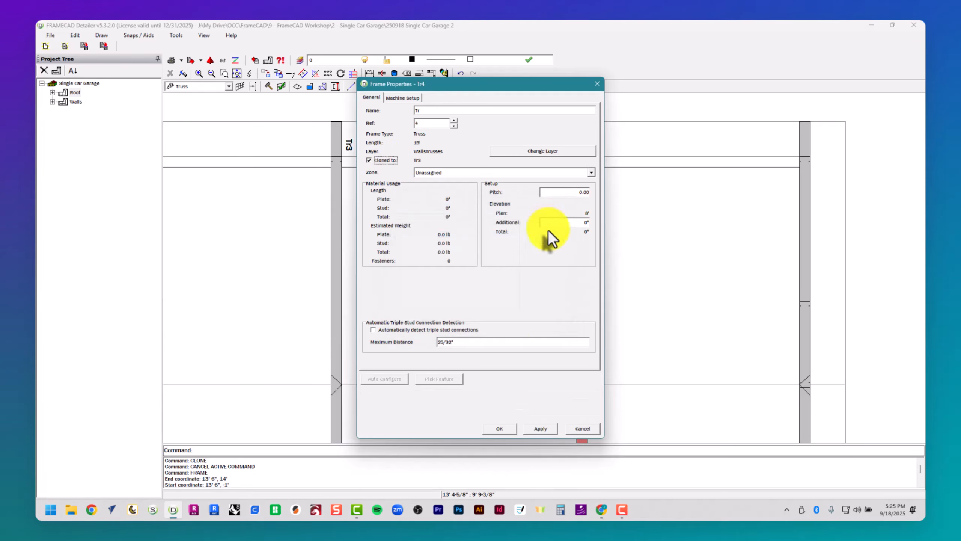
left_click(503, 428)
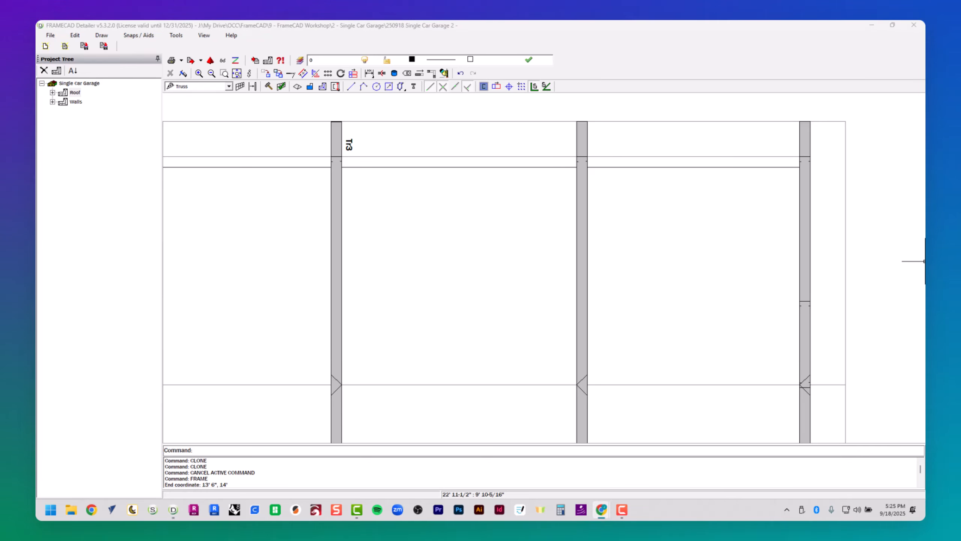
Step: Fit the whole Roof plan in view and save the project
middle_click(521, 222)
middle_click(522, 223)
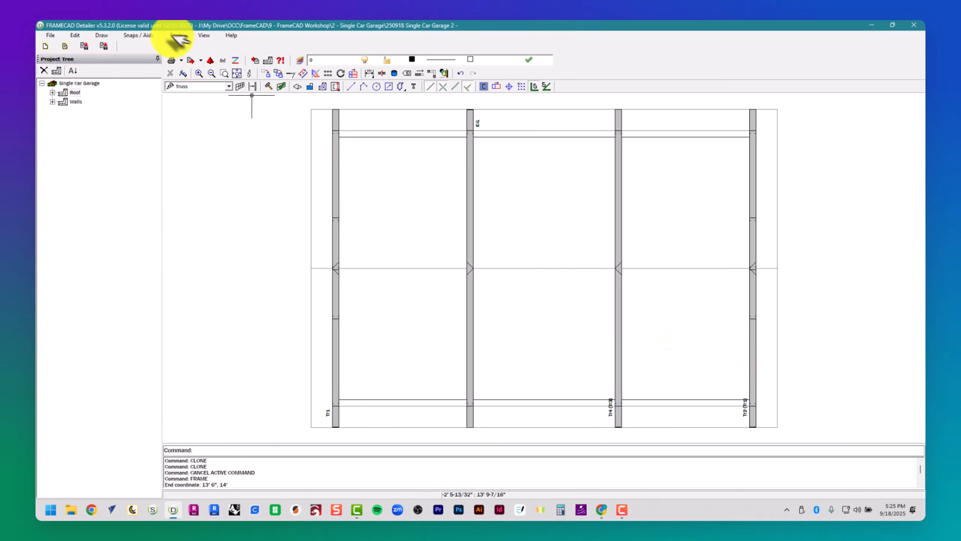
left_click(50, 35)
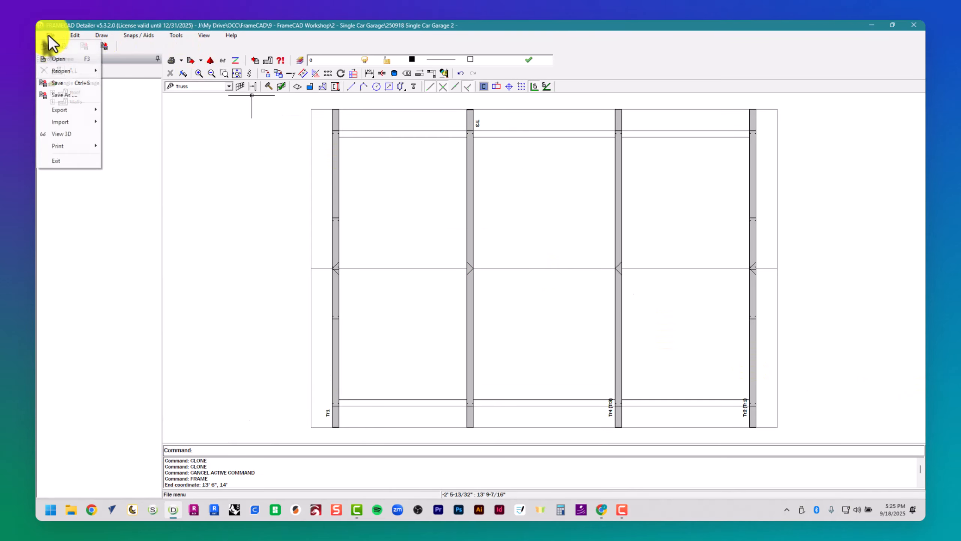
left_click(65, 84)
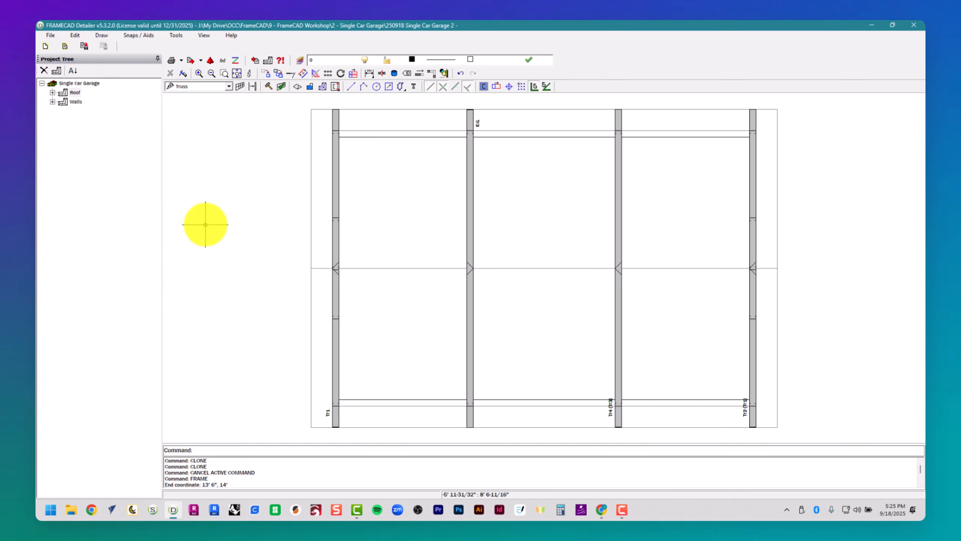
key("F9")
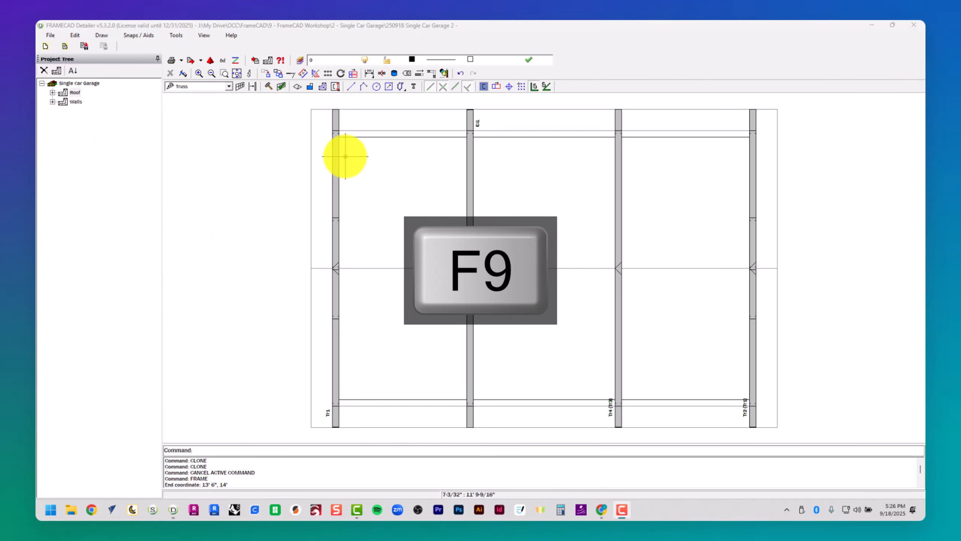
left_click(389, 29)
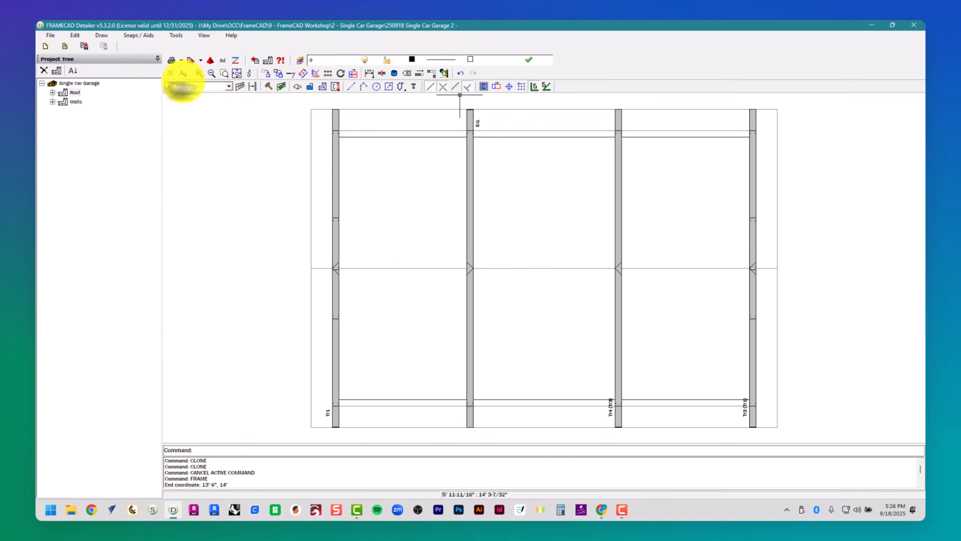
key("F9")
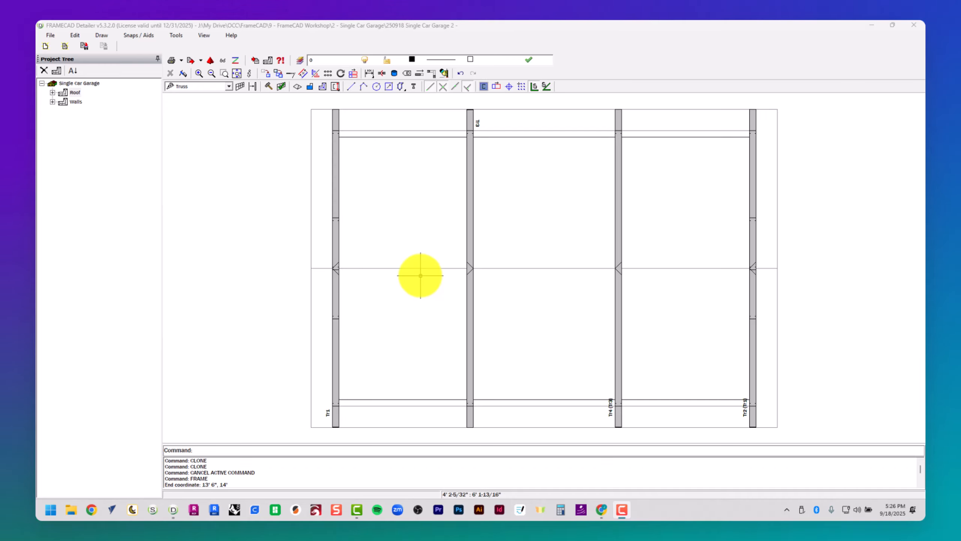
Step: Add a new plan to the Single Car Garage project and name it Roof Panels
left_click(61, 70)
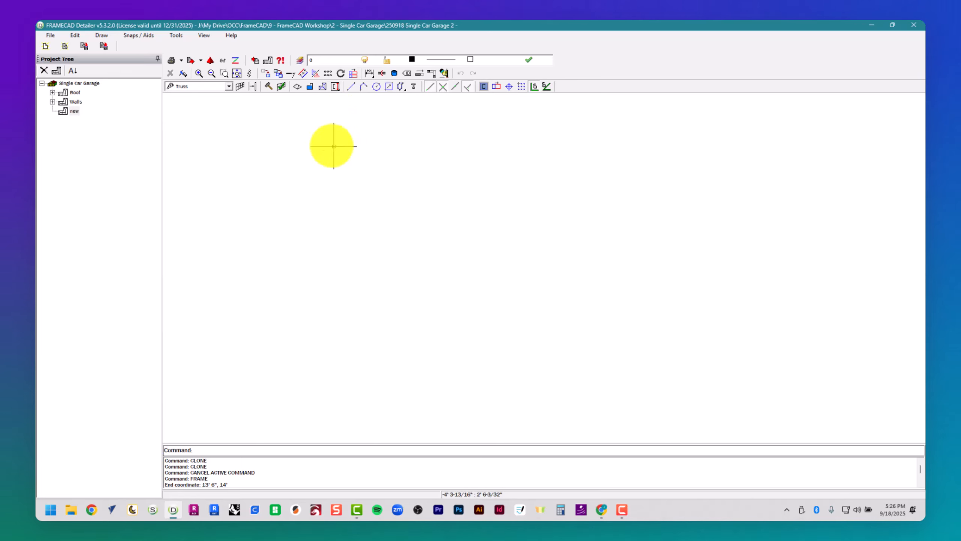
right_click(74, 113)
left_click(79, 135)
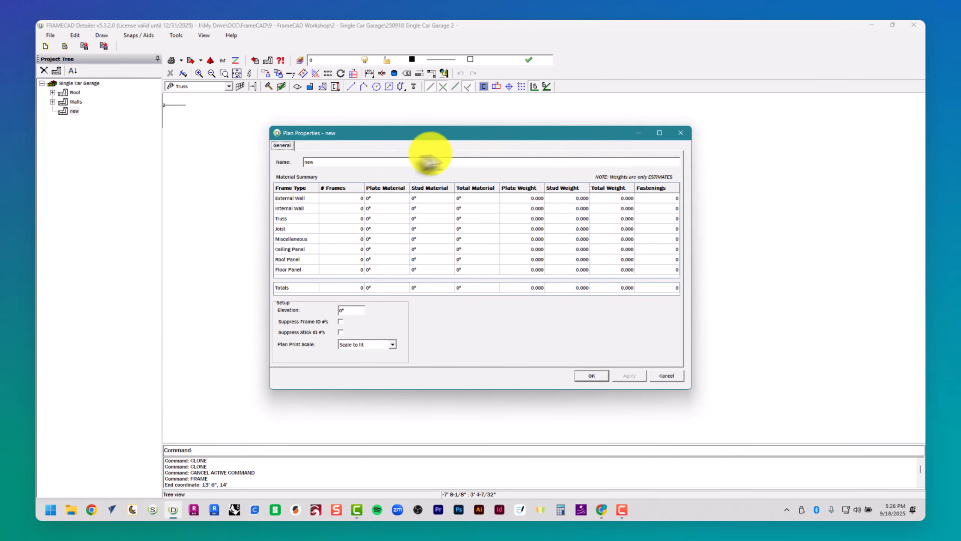
left_click_drag(324, 163, 269, 166)
type("R")
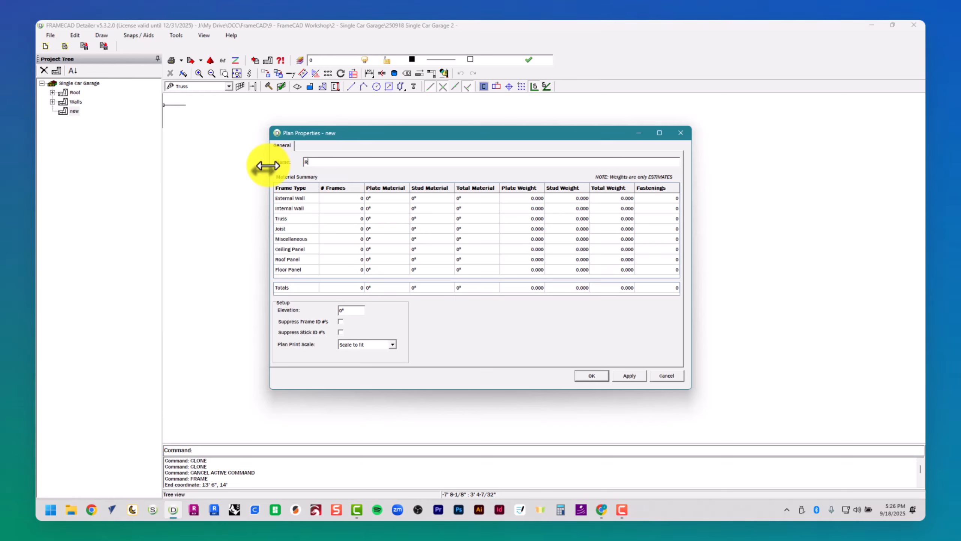
type("oof  Panels")
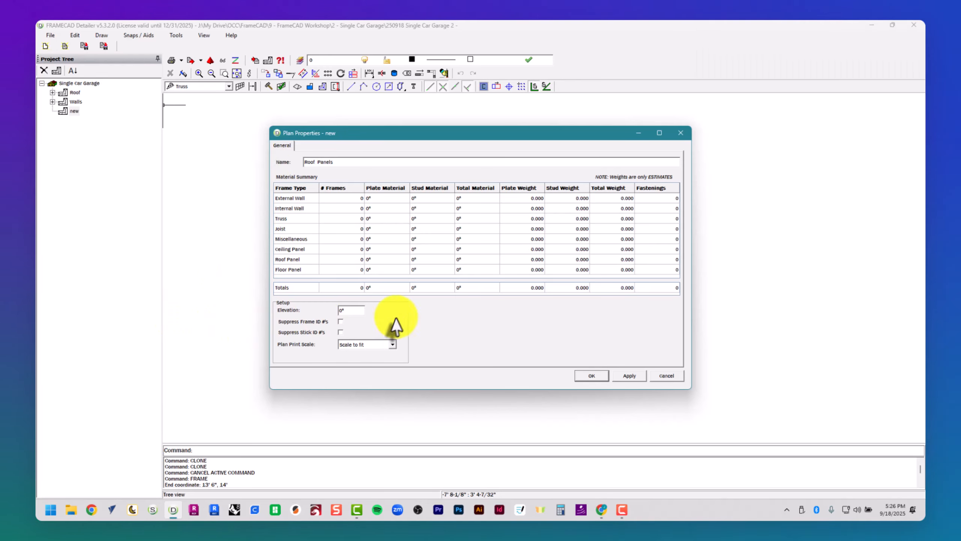
Step: Set the Roof Panels plan's elevation to 96" and accept the plan properties
left_click(348, 310)
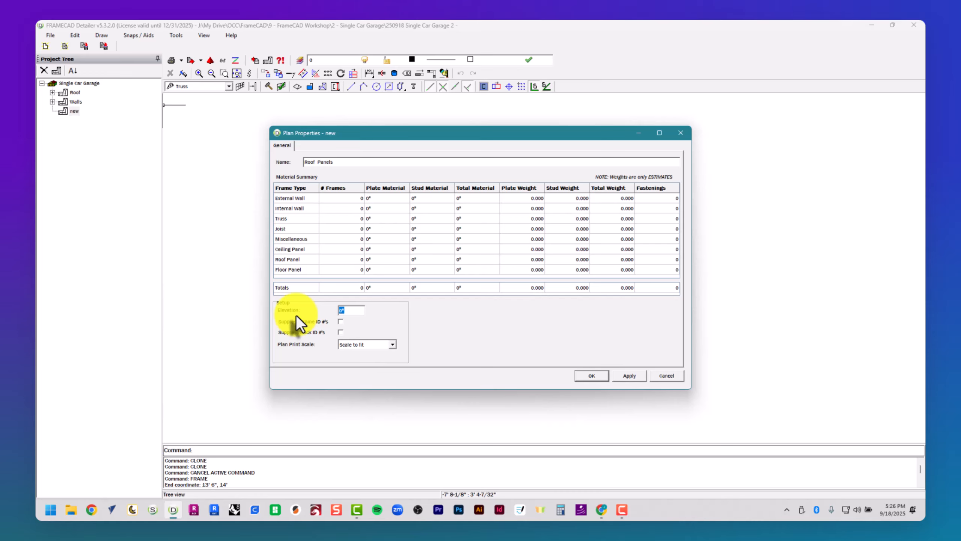
type("96\"")
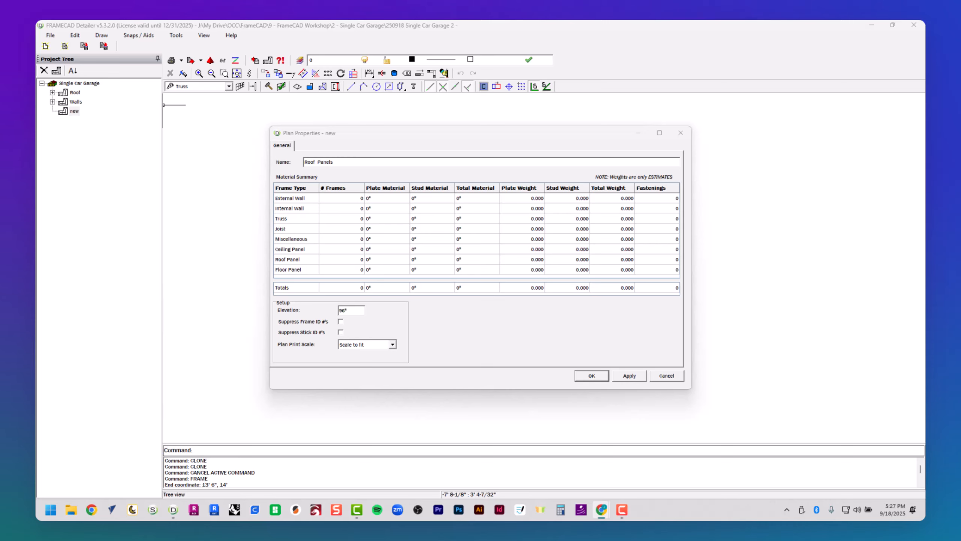
key("Delete")
key("Delete")
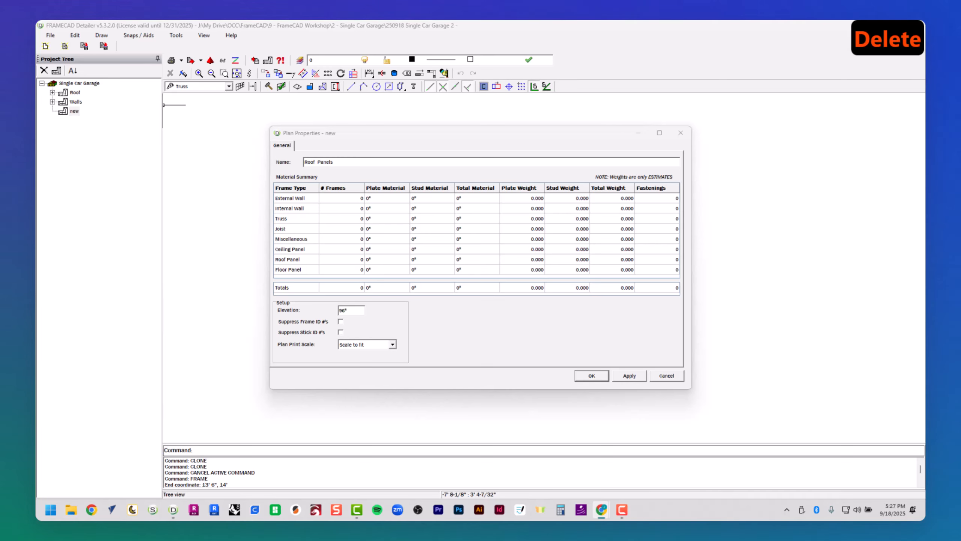
key("End")
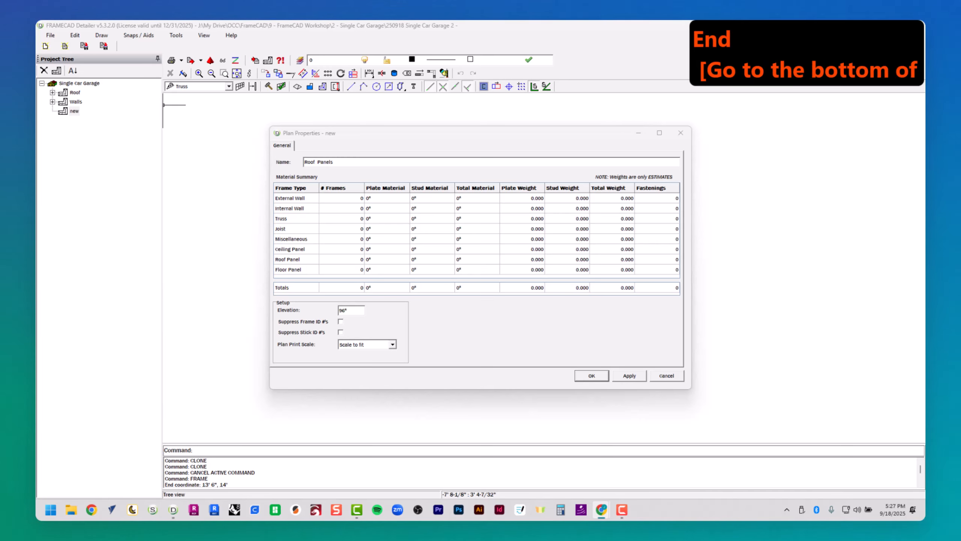
key("BackSpace")
key("BackSpace")
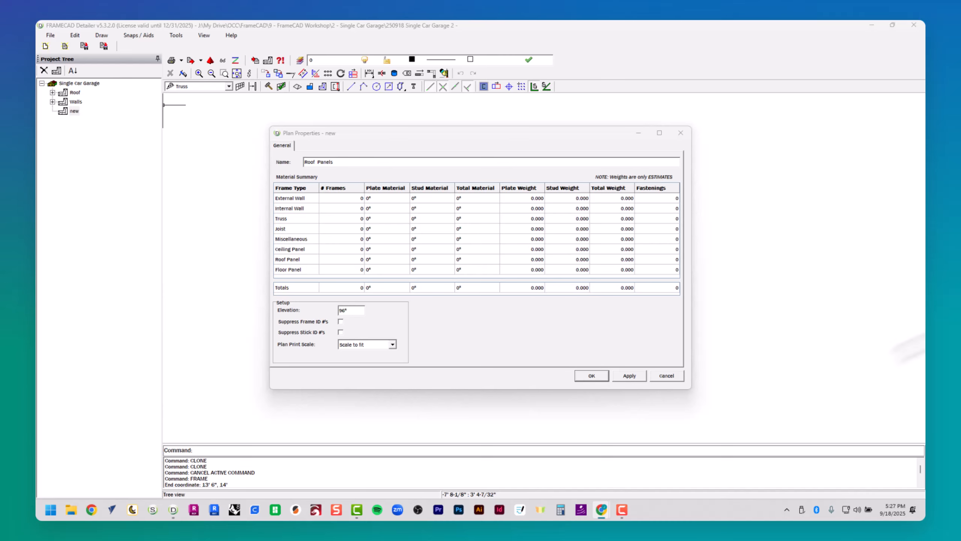
left_click(588, 376)
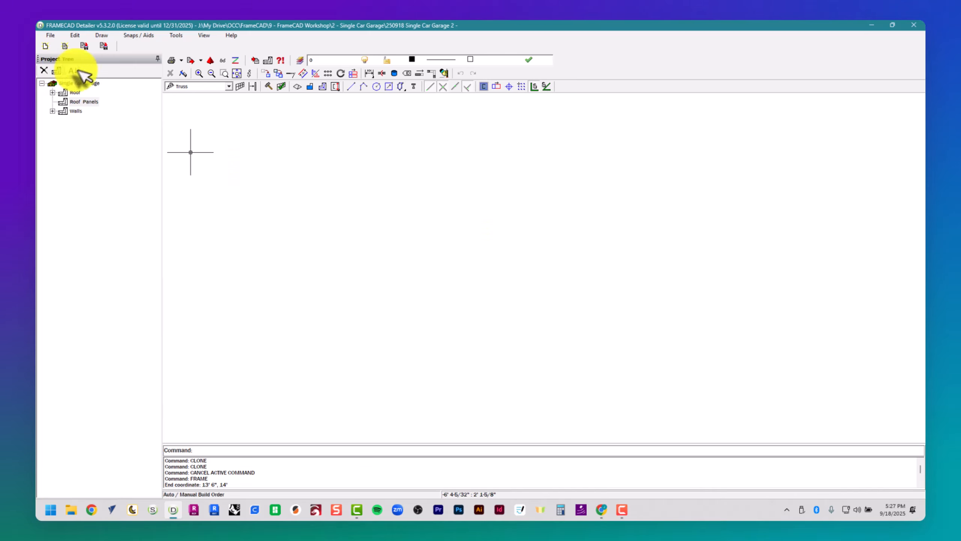
Step: Review the Roof Panel frame type's general settings, including its default machine setup and tool action
left_click(75, 36)
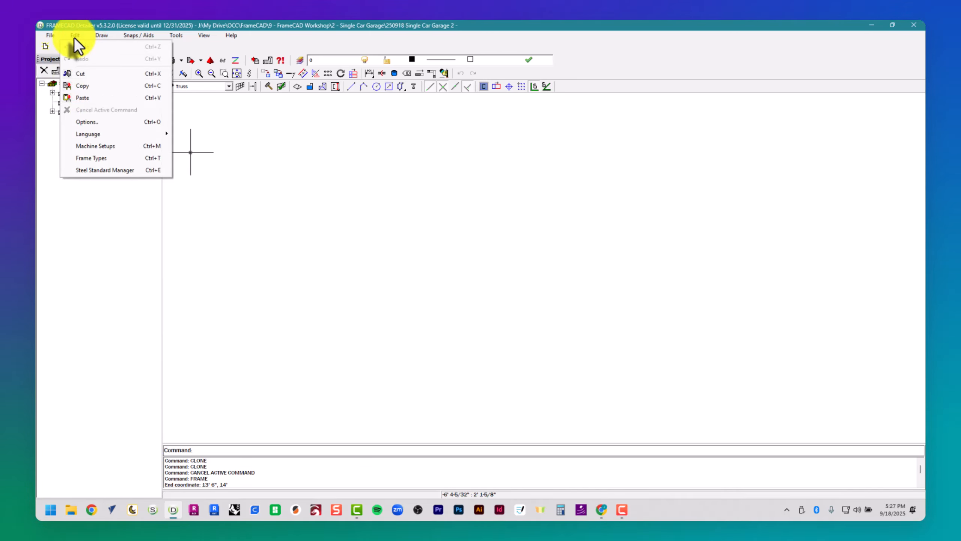
left_click(122, 158)
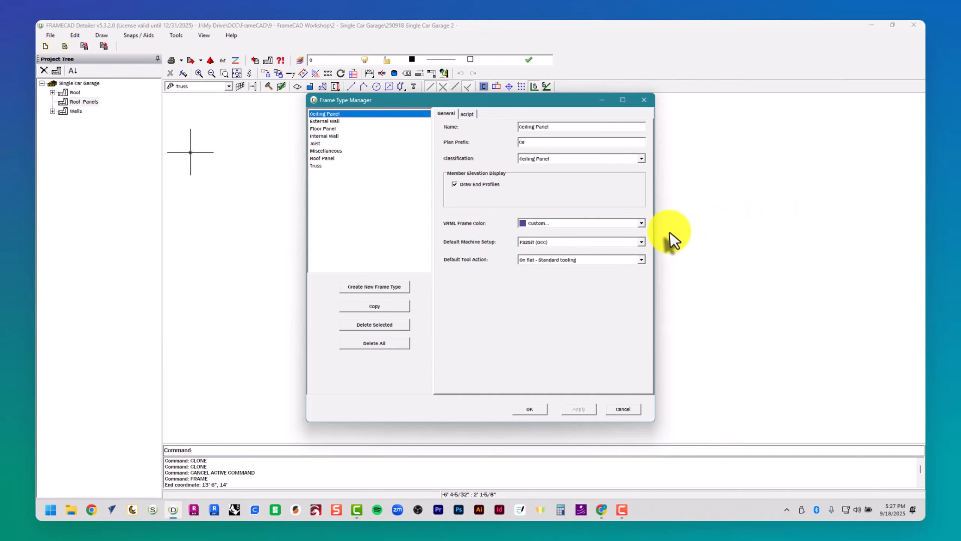
left_click(322, 158)
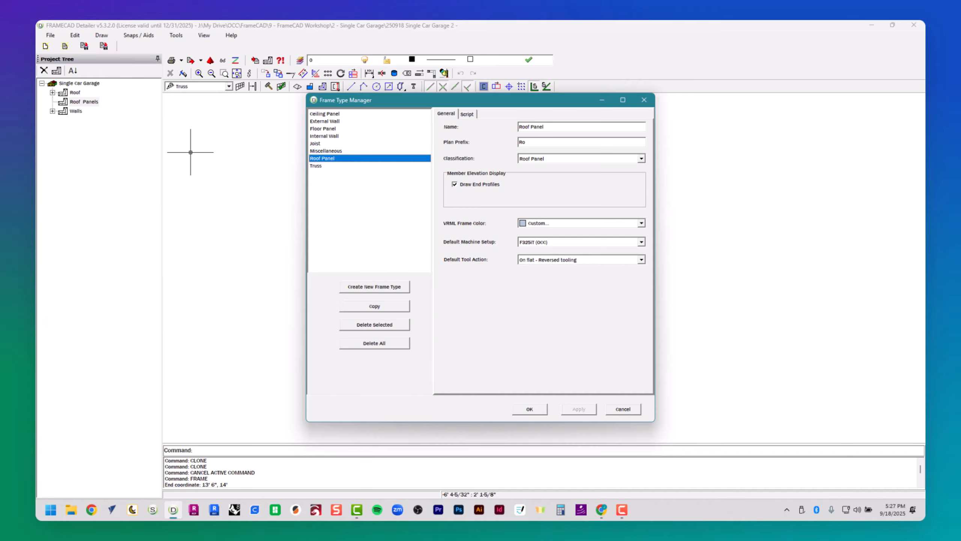
left_click(527, 409)
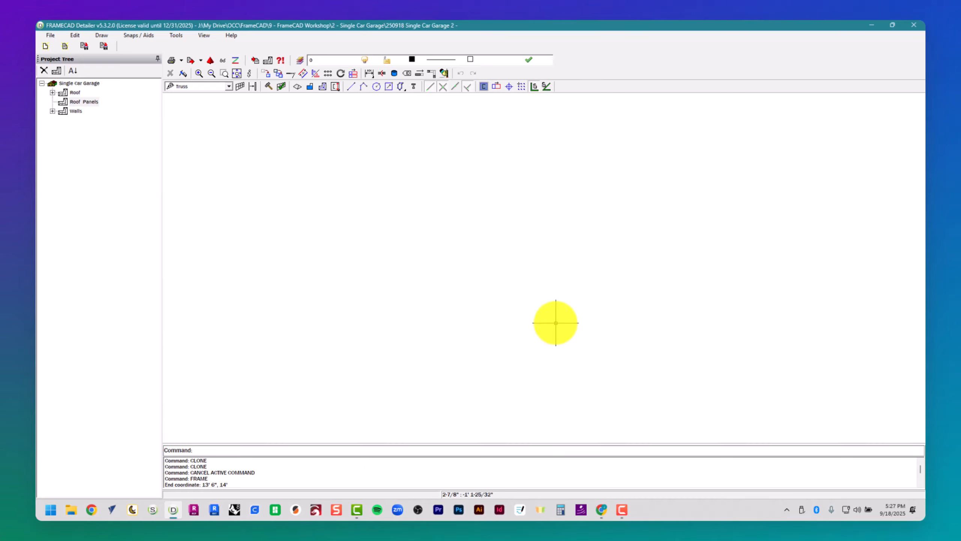
Step: Import the Roof plan's lines as a template into the Roof Panels plan, without profiles
left_click(266, 63)
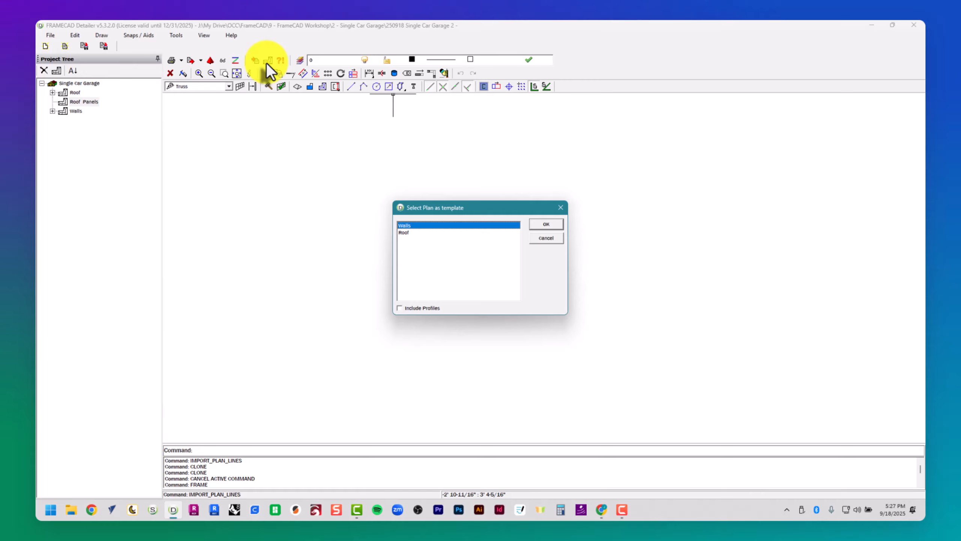
left_click(409, 232)
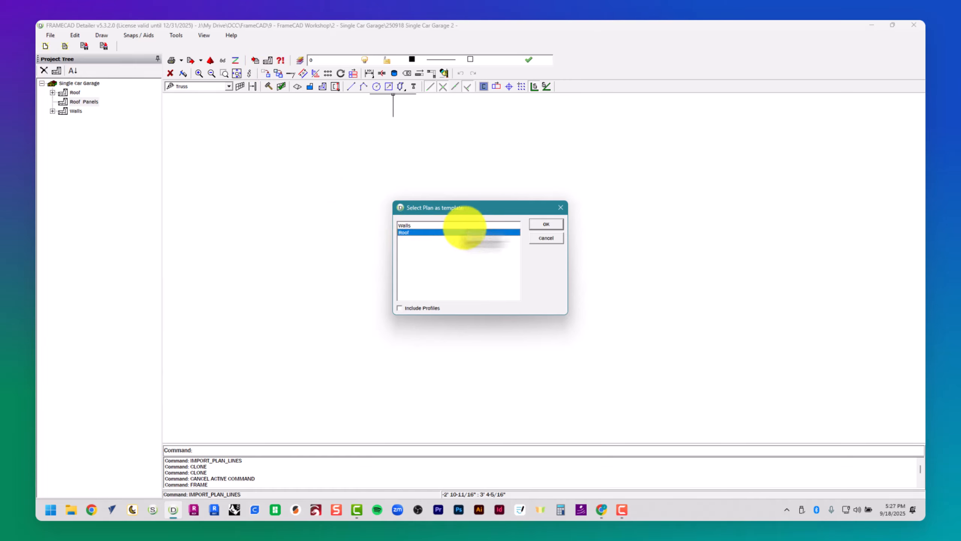
left_click(546, 223)
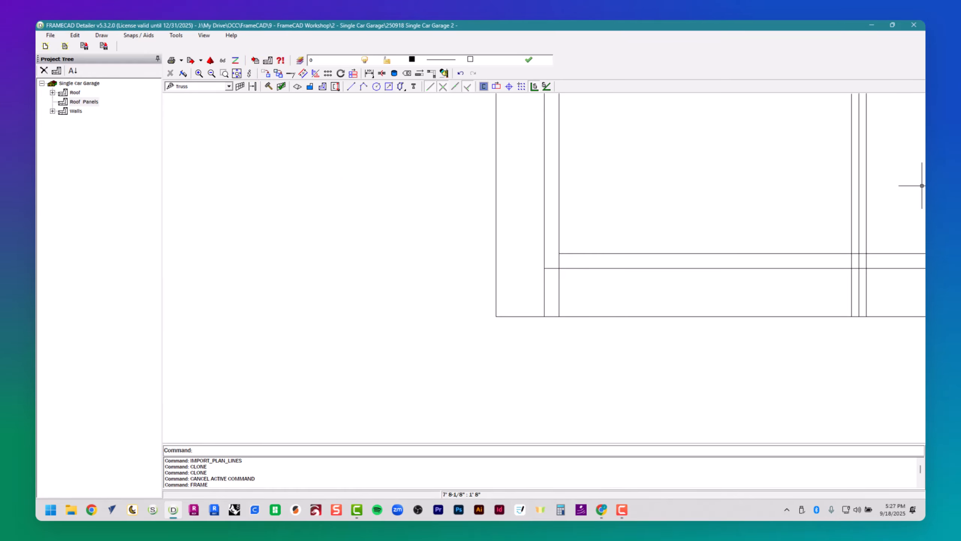
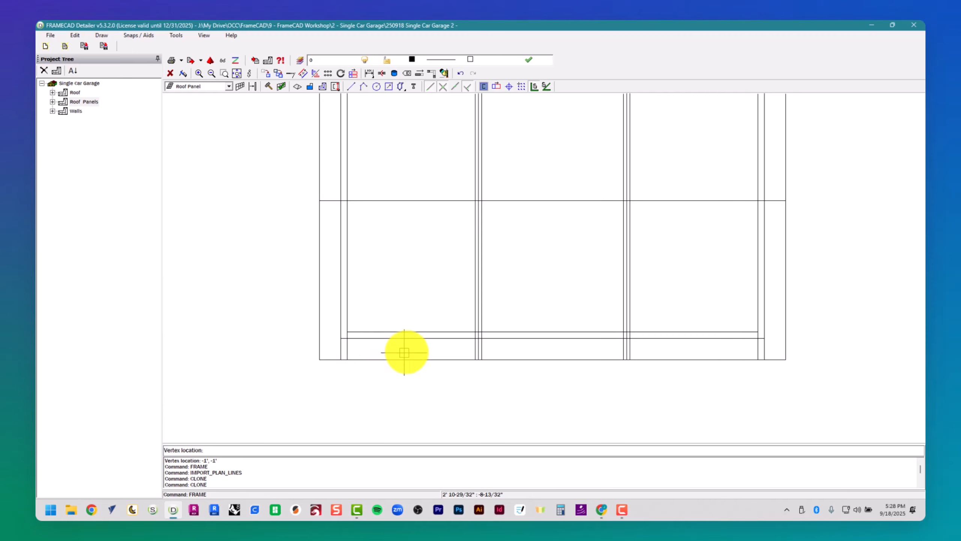
Step: Continue the roof panel outline along the first interior truss centreline with vertices at 6' 6", -1' and 6' 6", 6' 6"
scroll(451, 348, "up", 3)
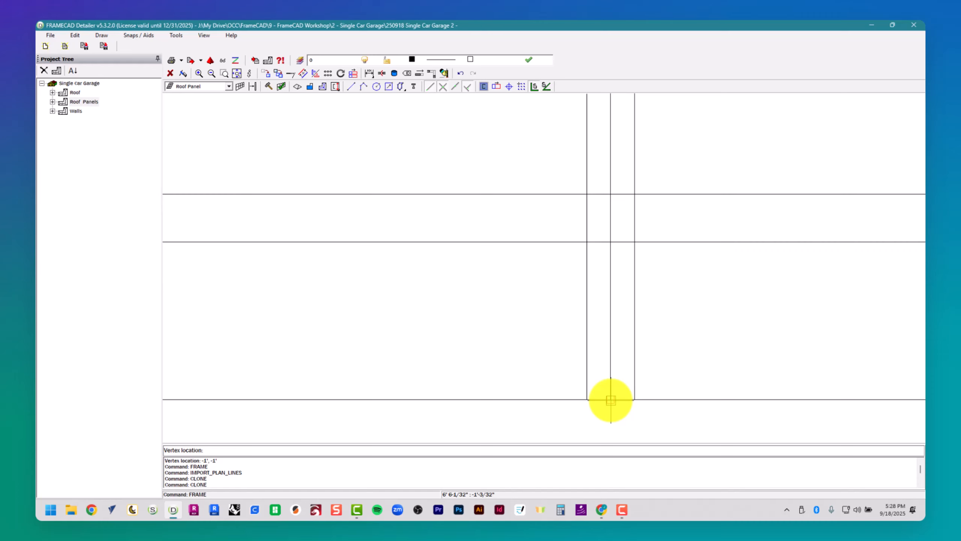
left_click(611, 400)
scroll(611, 396, "down", 3)
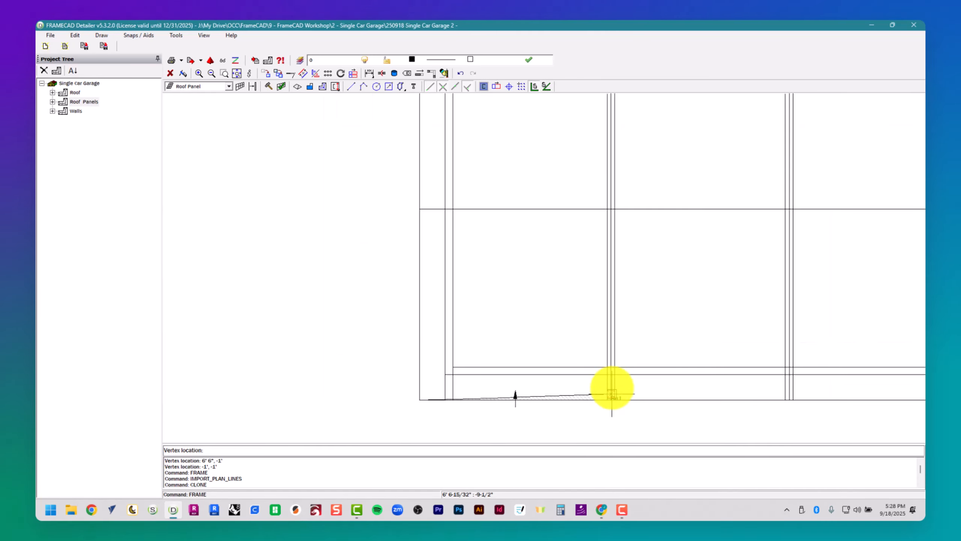
scroll(611, 182, "up", 3)
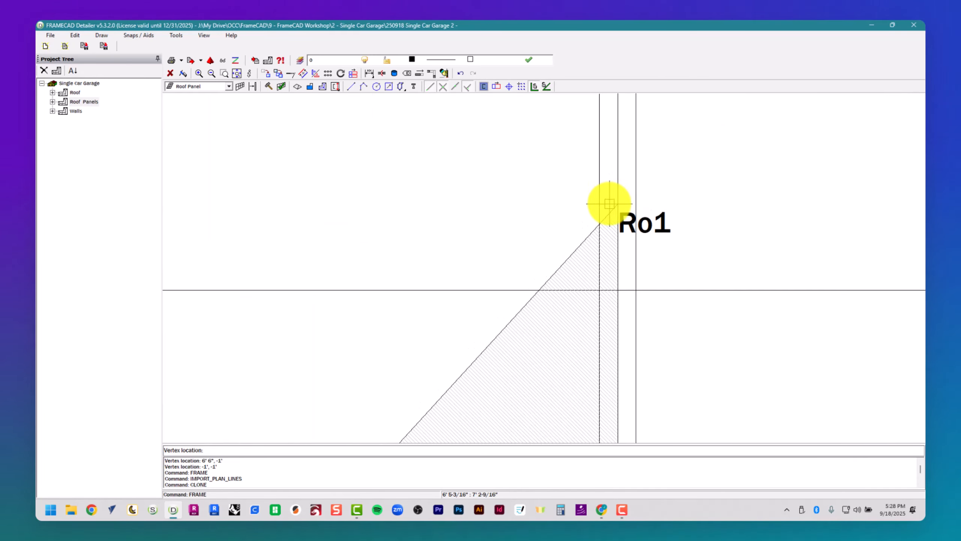
scroll(638, 298, "up", 3)
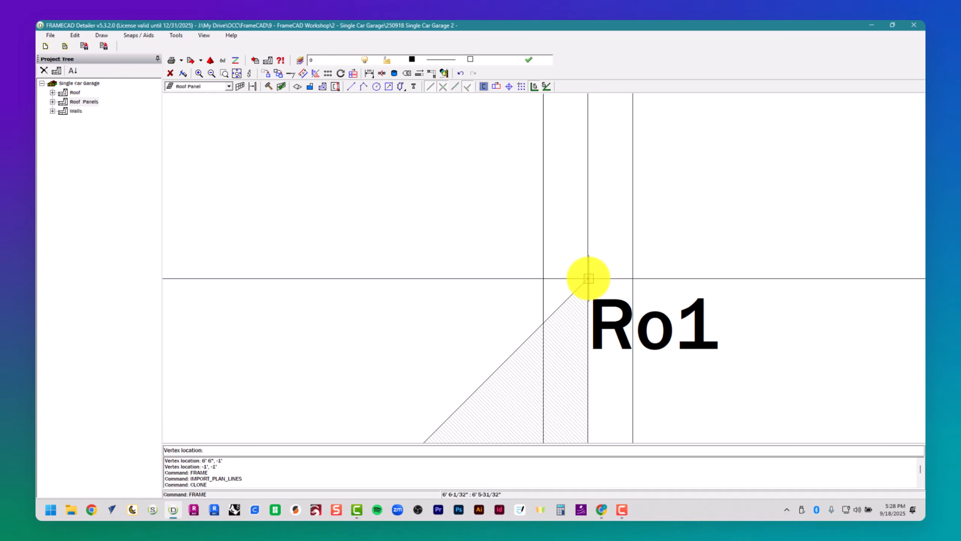
left_click(588, 278)
scroll(587, 279, "down", 4)
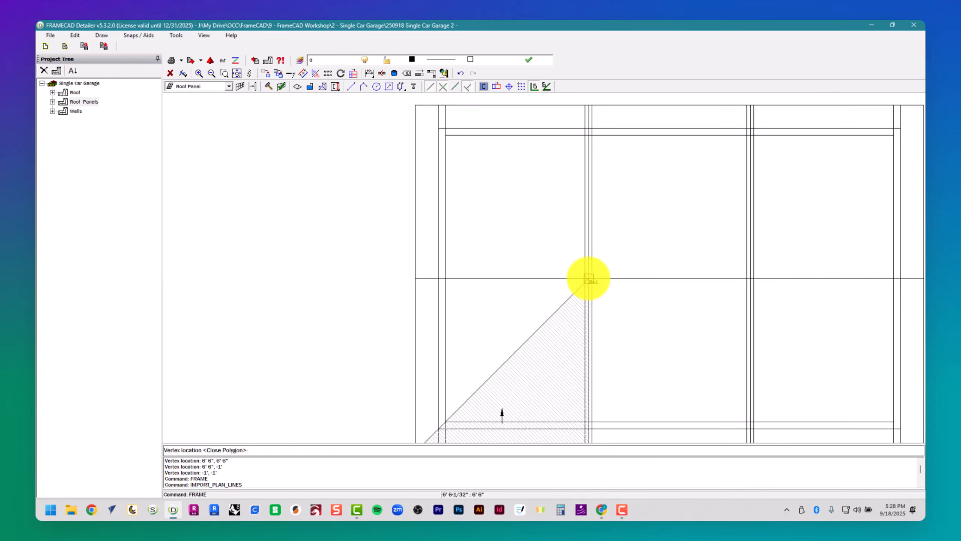
Step: Place the outline's last vertex at -1', 6' 6", close the polygon and accept the default pitching line
scroll(417, 279, "up", 4)
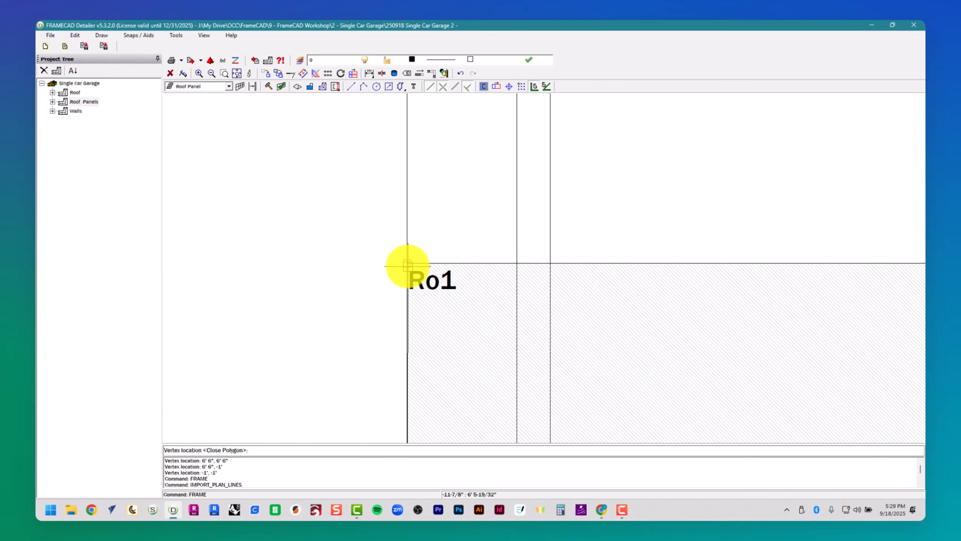
left_click(407, 266)
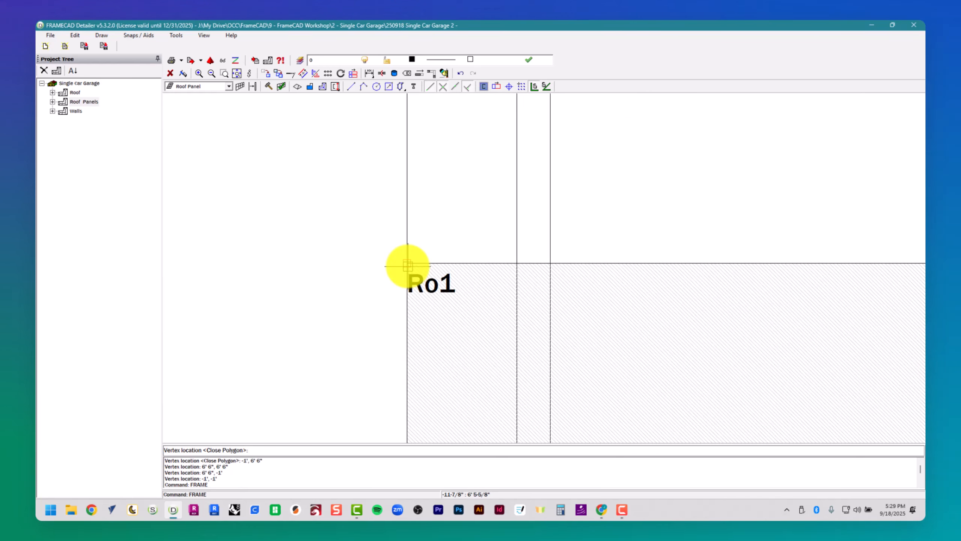
scroll(407, 266, "down", 5)
scroll(453, 294, "up", 4)
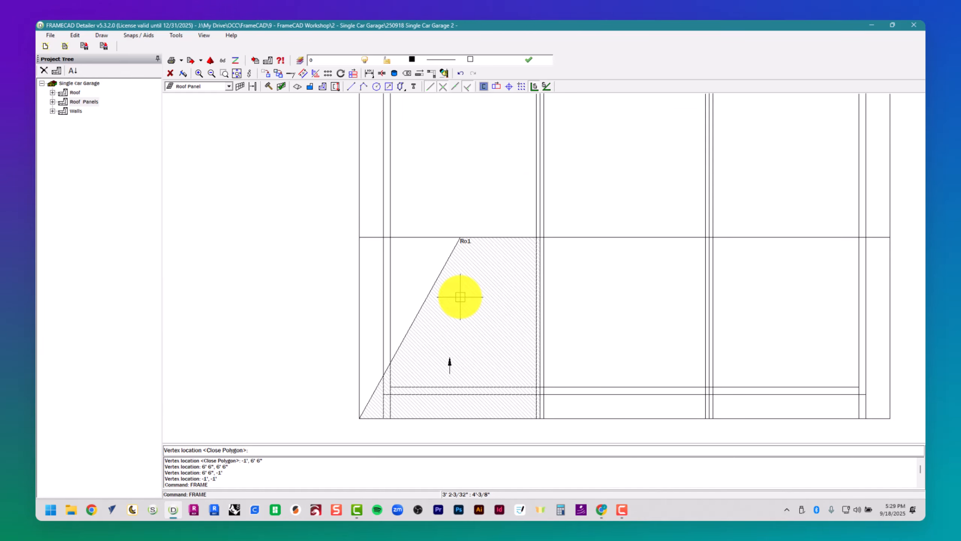
key("Return")
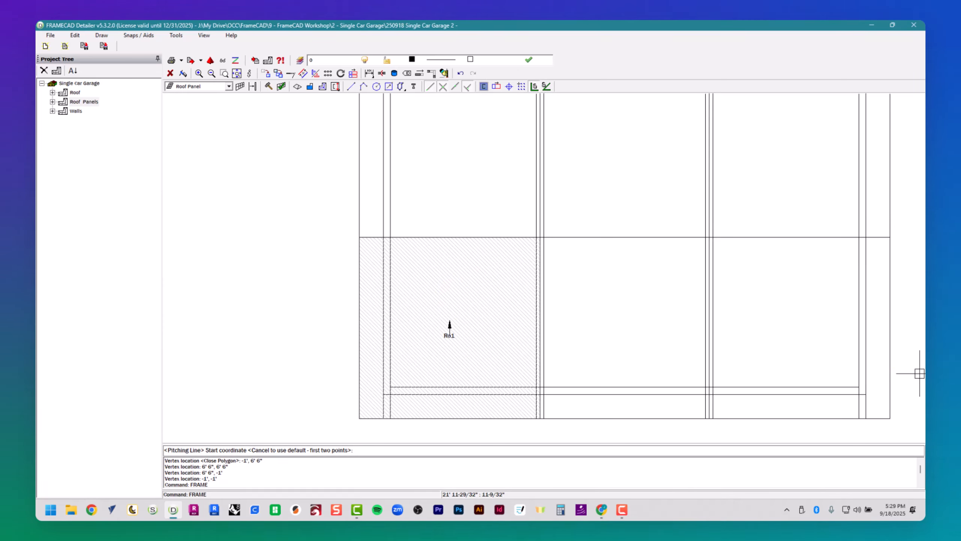
key("Escape")
key("Escape")
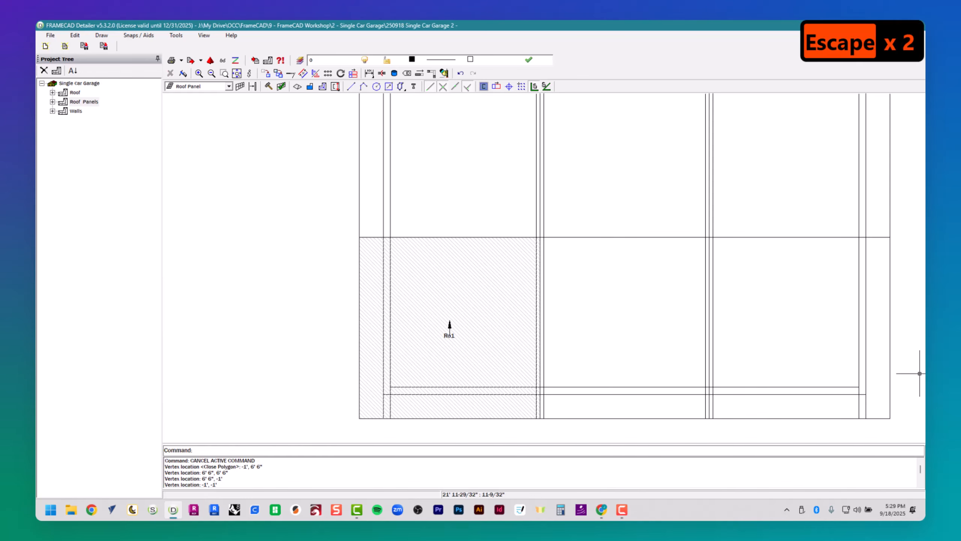
Step: Keep roof panel Ro1's pitch at 14.04 and additional elevation at 6-1/2", and make this setup the default
right_click(481, 290)
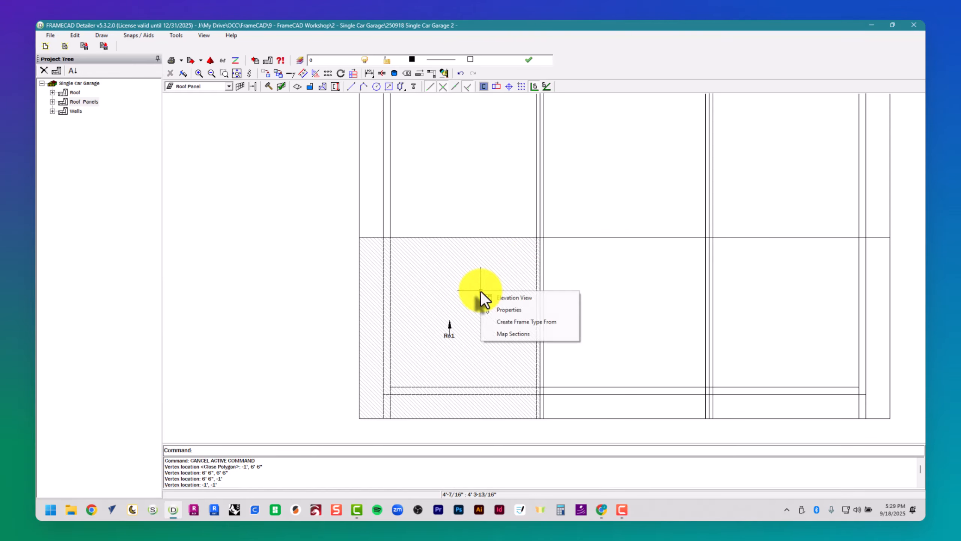
left_click(504, 313)
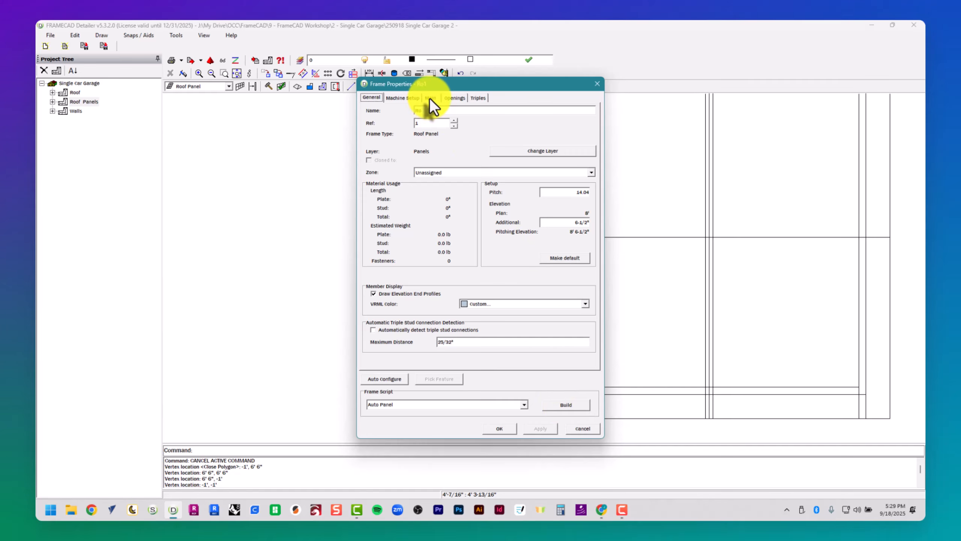
left_click_drag(554, 193, 594, 193)
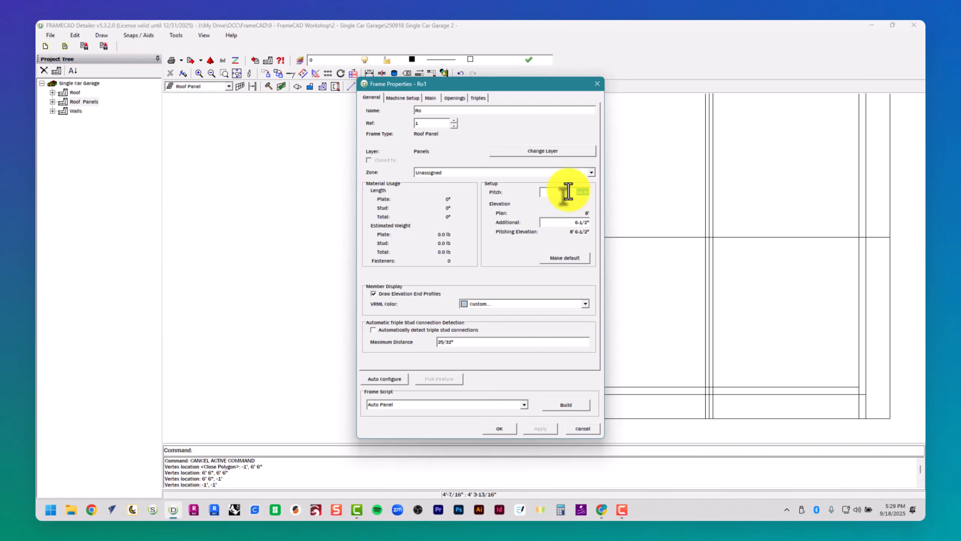
left_click_drag(562, 223, 595, 221)
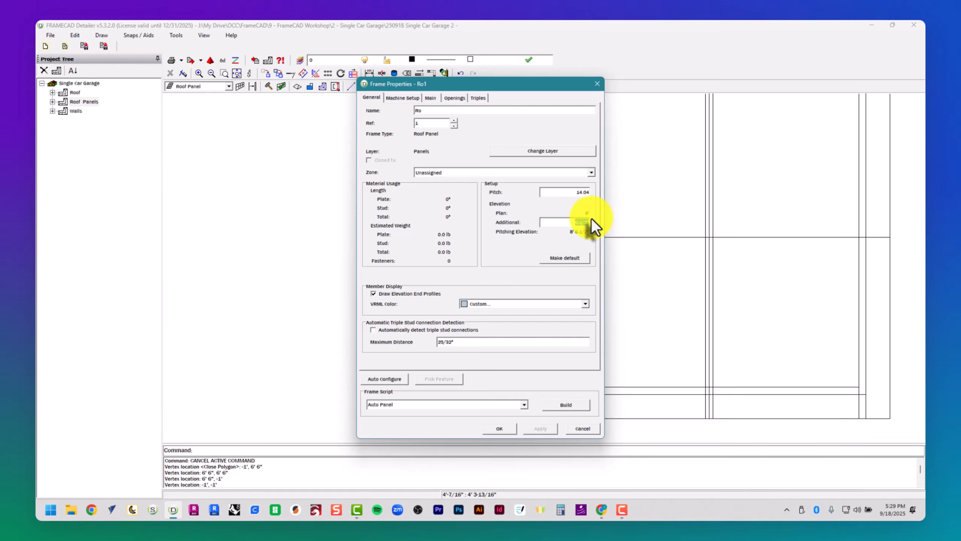
left_click(565, 258)
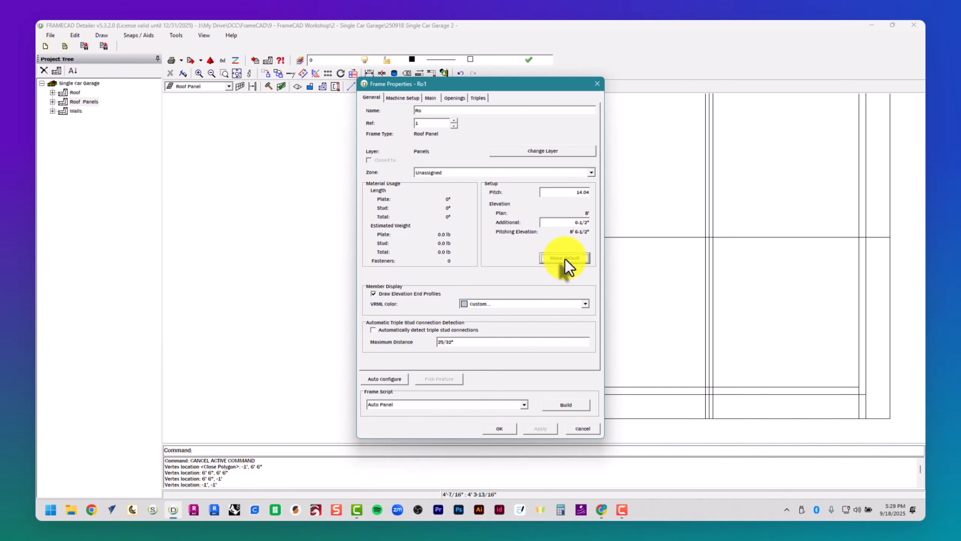
Step: Keep Ro1's stud spacing at 4' and nog spacing at 2', make these framing settings the default, and build the panel with Auto Panel
left_click(431, 98)
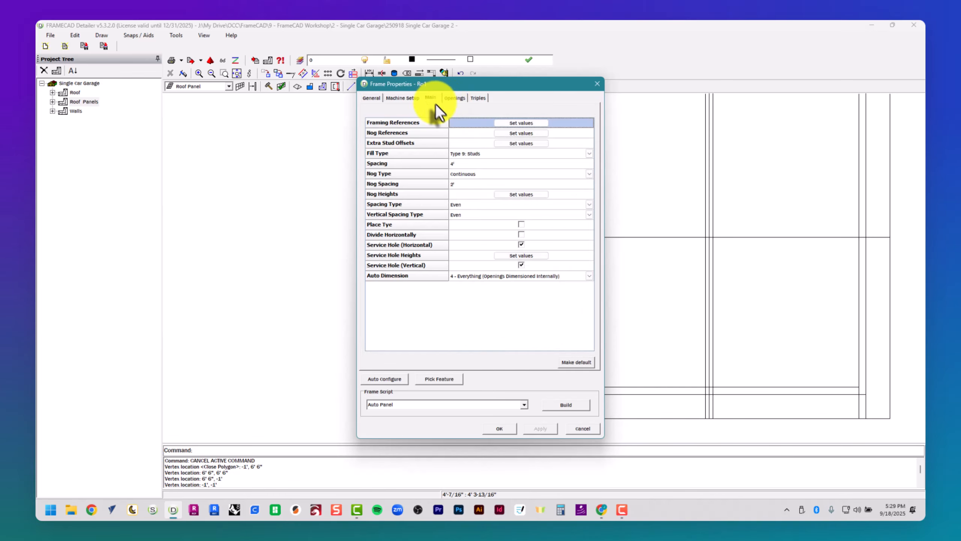
left_click(477, 167)
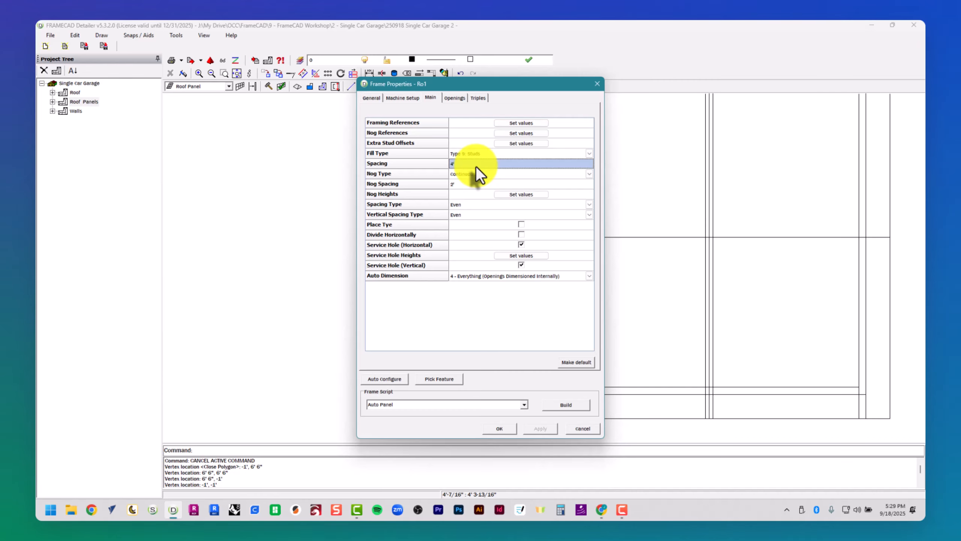
left_click(476, 185)
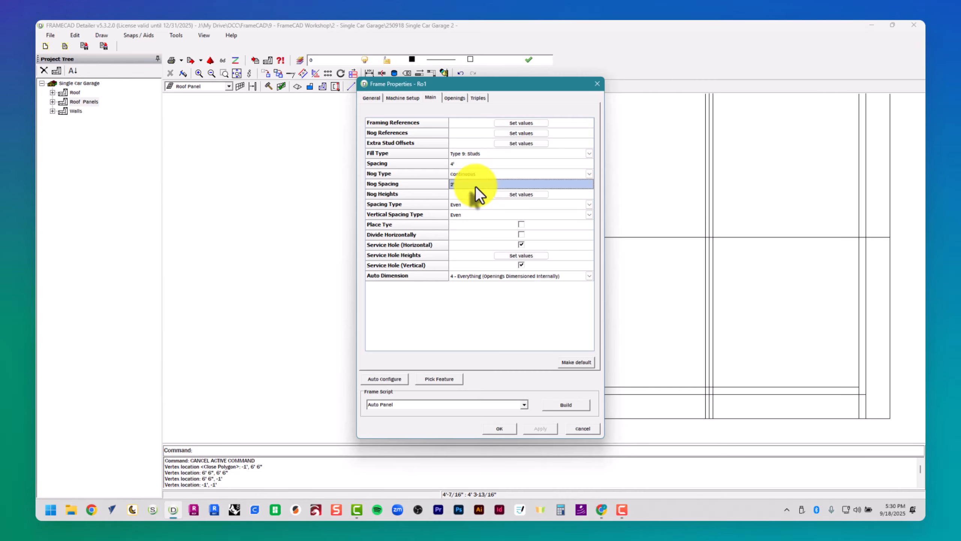
left_click(583, 365)
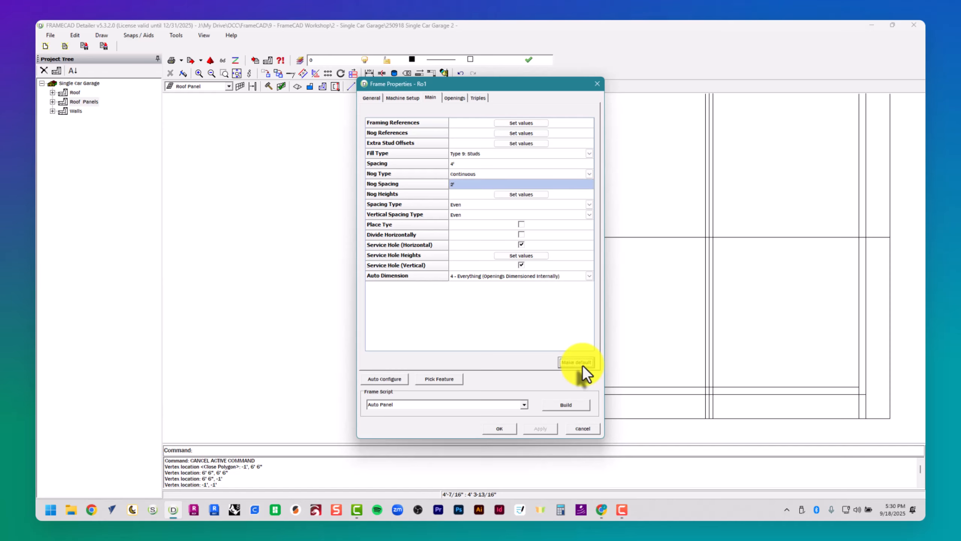
left_click(577, 407)
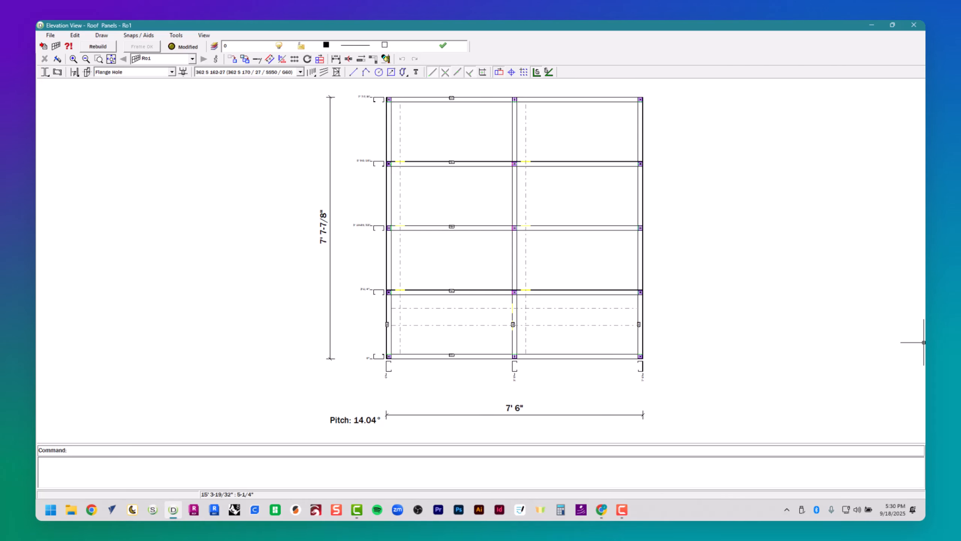
Step: Delete all roof panels except Ro1 from the Roof Panels plan
key("Delete")
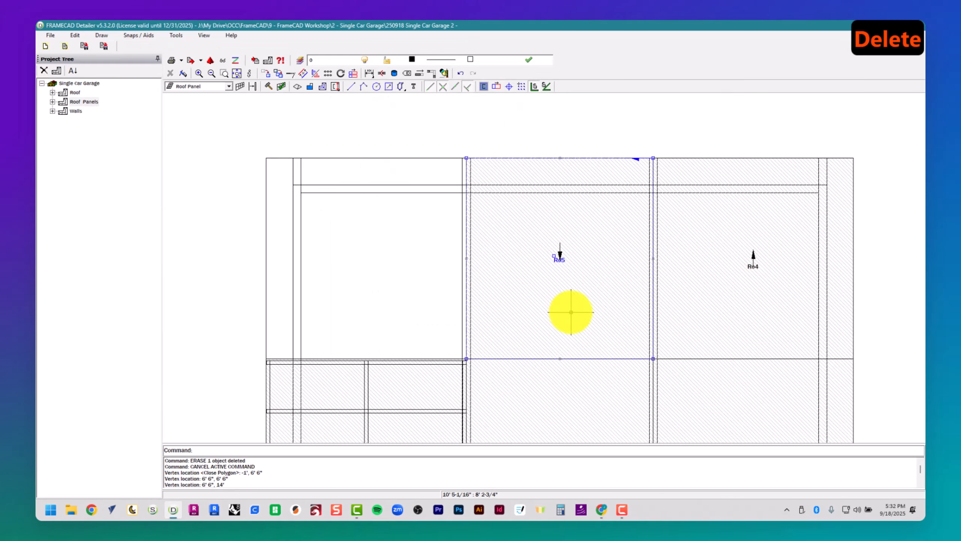
key("Delete")
key("Delete")
key("Delete")
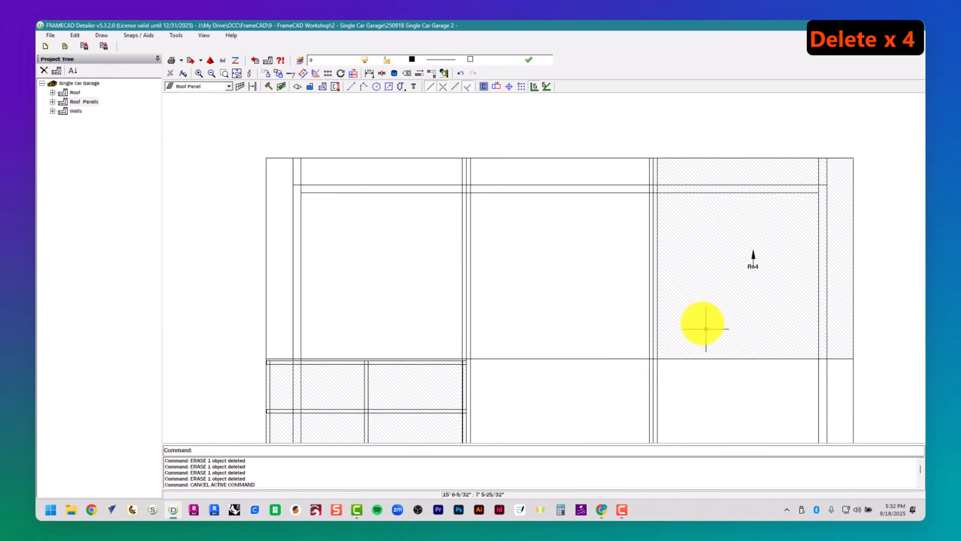
key("Delete")
Step: Draw the middle lower roof panel with vertices at 6' 6", -1'; 13' 6", -1'; 13' 6", 6' 6" and 6' 6", 6' 6"
middle_click_drag(531, 374, 518, 177)
scroll(519, 177, "up", 2)
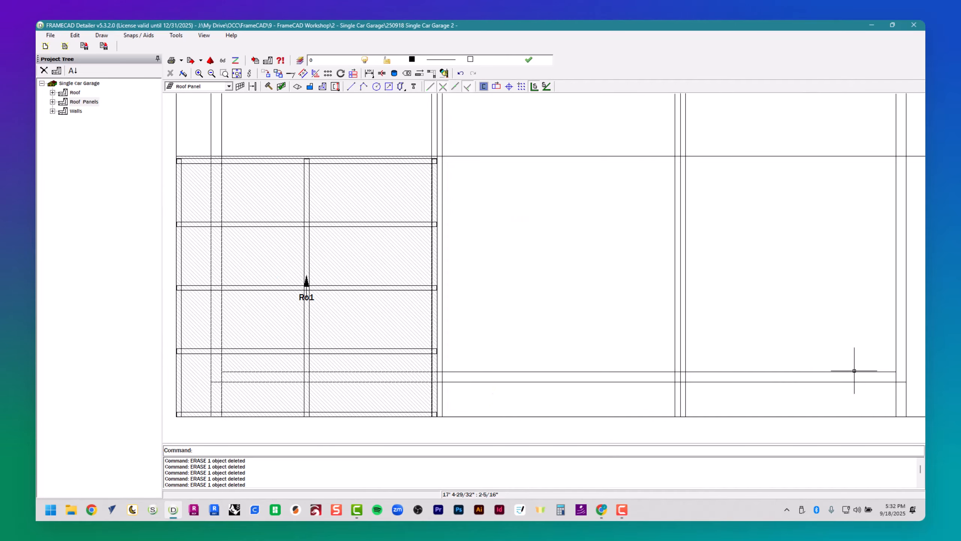
left_click(240, 87)
scroll(439, 424, "up", 7)
left_click(429, 384)
scroll(429, 387, "down", 5)
left_click(809, 386)
left_click(811, 257)
left_click(334, 258)
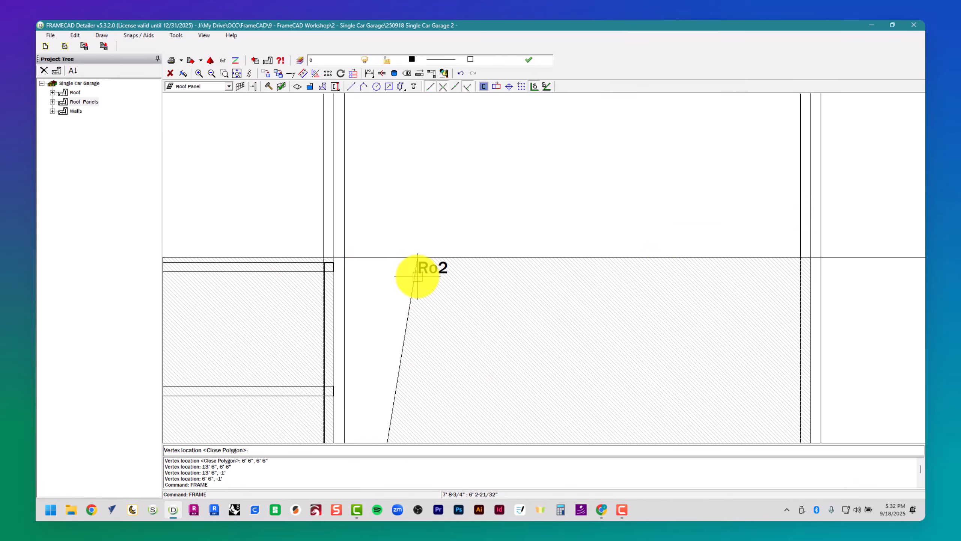
key("Escape")
key("Escape")
Step: Draw the lower right roof panel with vertices at 13' 6", -1'; 21', -1'; 21', 6' 6" and 13' 6", 6' 6"
left_click(240, 87)
left_click(361, 273)
left_click(796, 273)
left_click(786, 211)
scroll(667, 221, "up", 4)
left_click(651, 158)
key("Return")
key("Escape")
key("Escape")
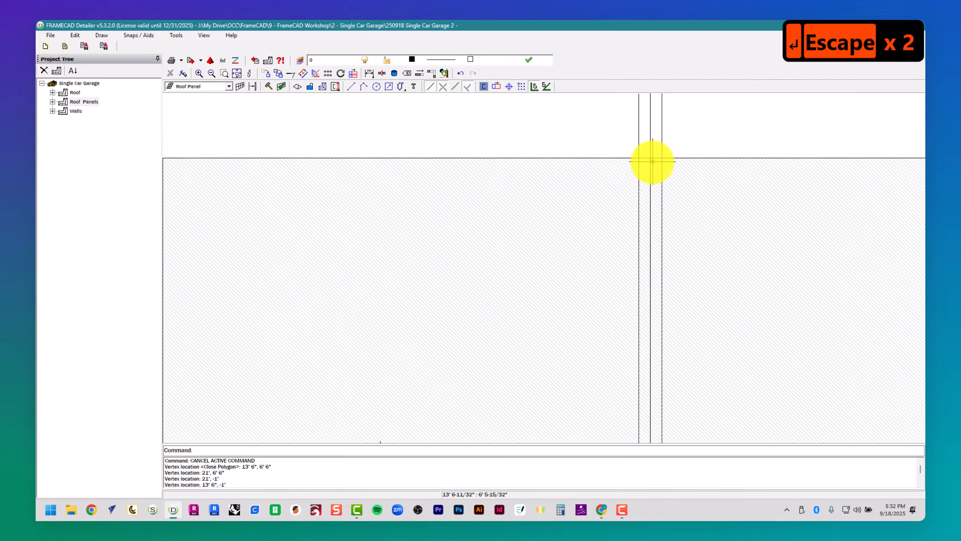
Step: Draw the upper right roof panel with vertices at 21', 14'; 13' 6", 14'; 13' 6", 6' 6" and 21', 6' 6"
scroll(652, 161, "down", 4)
left_click(240, 87)
left_click(759, 131)
left_click(497, 131)
left_click(496, 393)
left_click(760, 394)
key("Escape")
key("Escape")
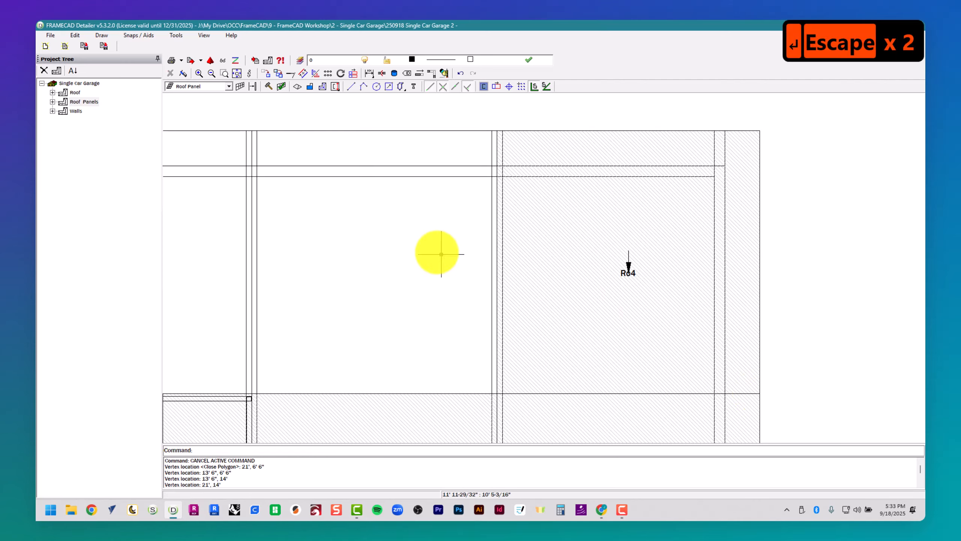
Step: Draw the upper middle roof panel with vertices at 13' 6", 14'; 6' 6", 14'; 6' 6", 6' 6" and 13' 6", 6' 6"
middle_click_drag(440, 254, 554, 255)
left_click(240, 86)
left_click(611, 131)
left_click(369, 132)
left_click(369, 396)
left_click(613, 396)
key("Escape")
key("Escape")
Step: Draw the upper left roof panel with vertices at 6' 6", 14'; -1', 14'; -1', 6' 6" and 6' 6", 6' 6"
middle_click_drag(409, 228, 593, 227)
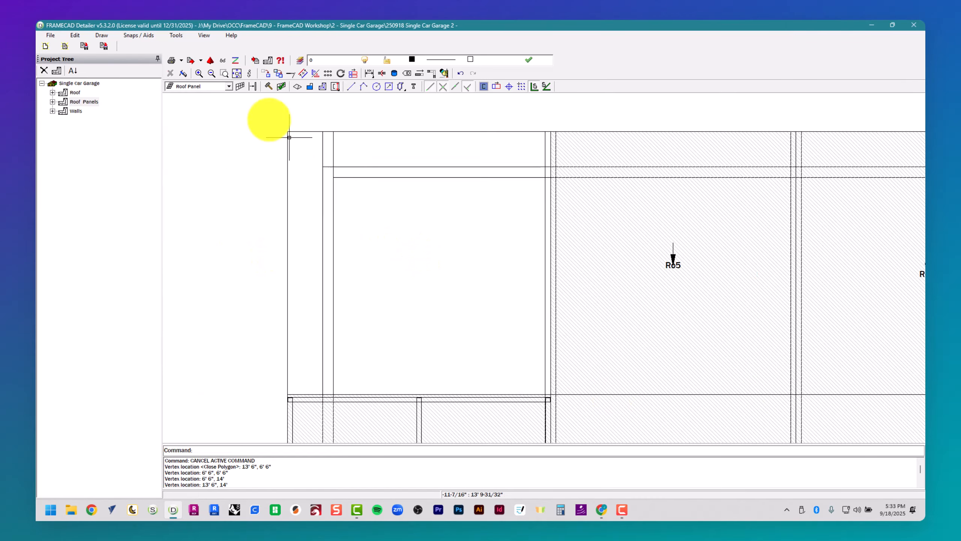
left_click(240, 87)
left_click(548, 129)
left_click(291, 131)
left_click(287, 396)
left_click(547, 396)
key("Escape")
key("Escape")
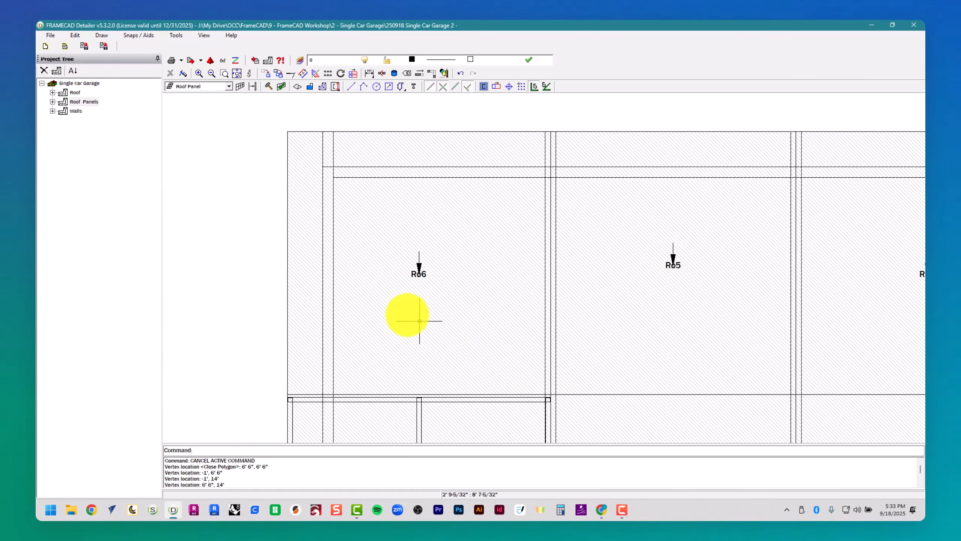
Step: Build roof panel Ro2's framing with the Auto Panel script and return to the plan
scroll(386, 267, "down", 2)
scroll(387, 267, "down", 1)
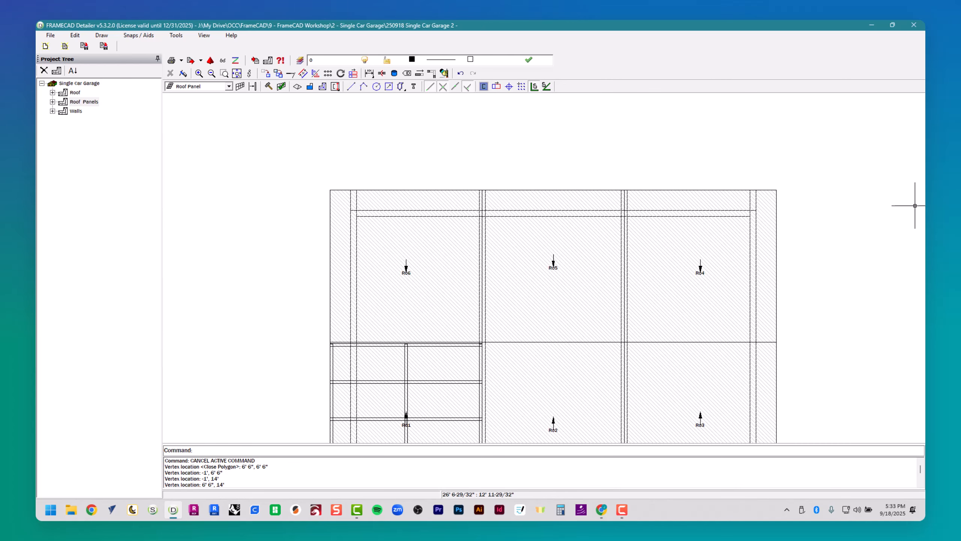
scroll(554, 269, "down", 3)
scroll(661, 316, "up", 1)
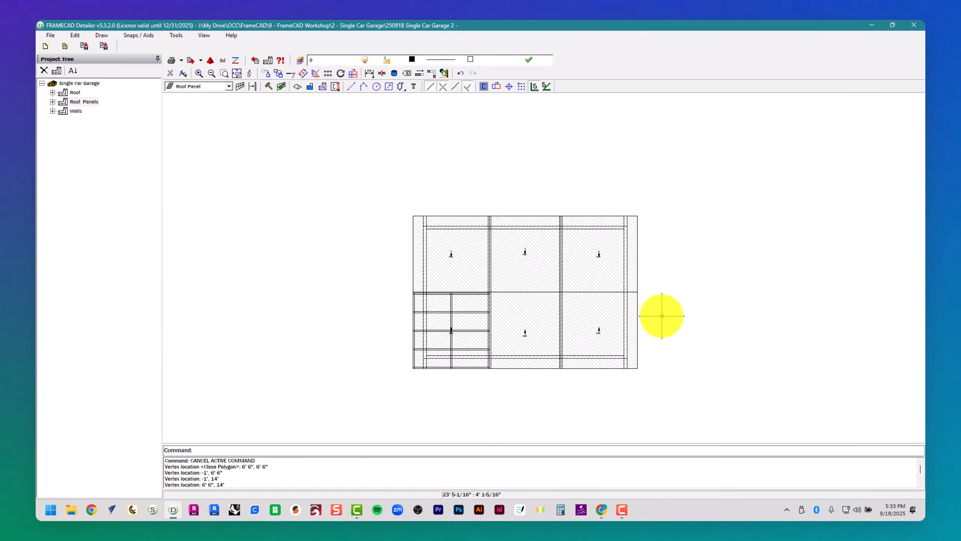
scroll(661, 316, "up", 1)
scroll(658, 303, "up", 2)
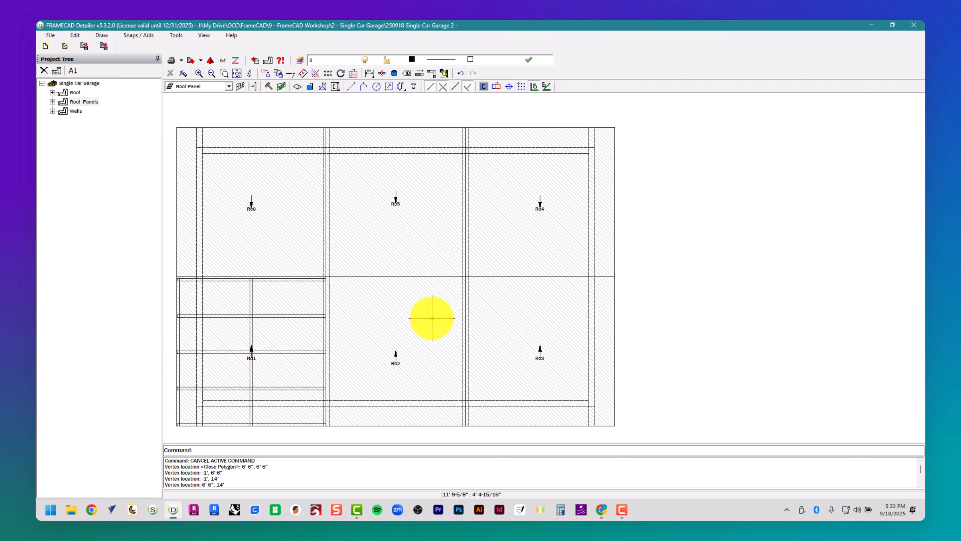
right_click(409, 323)
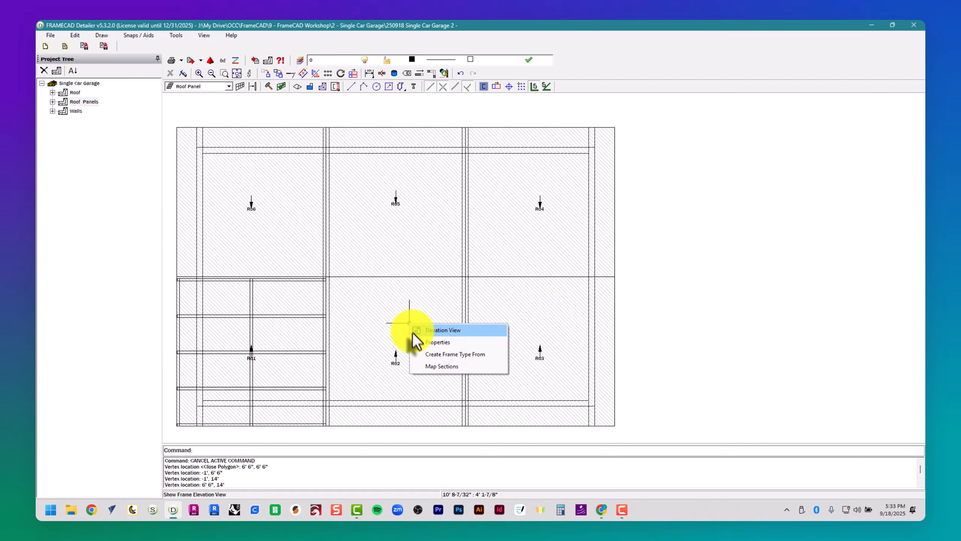
left_click(425, 343)
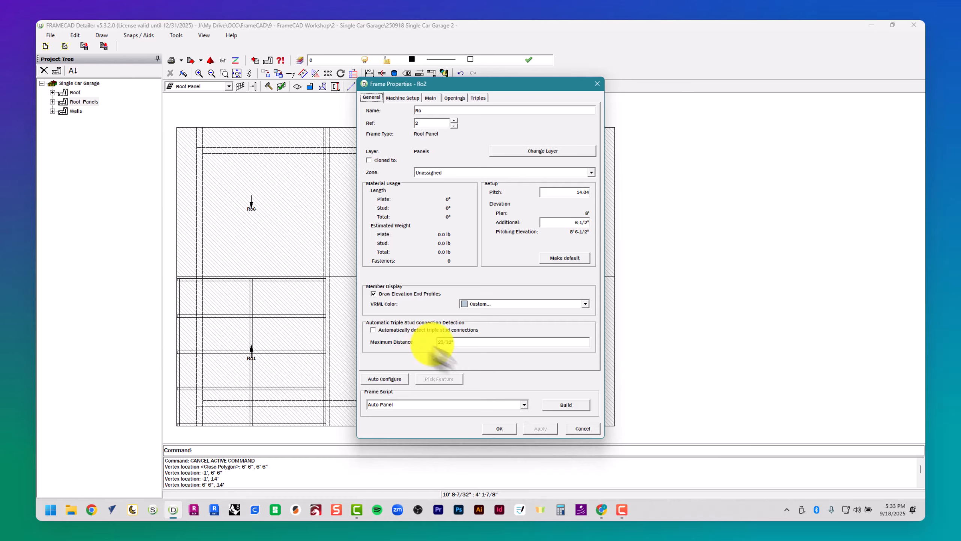
left_click(554, 402)
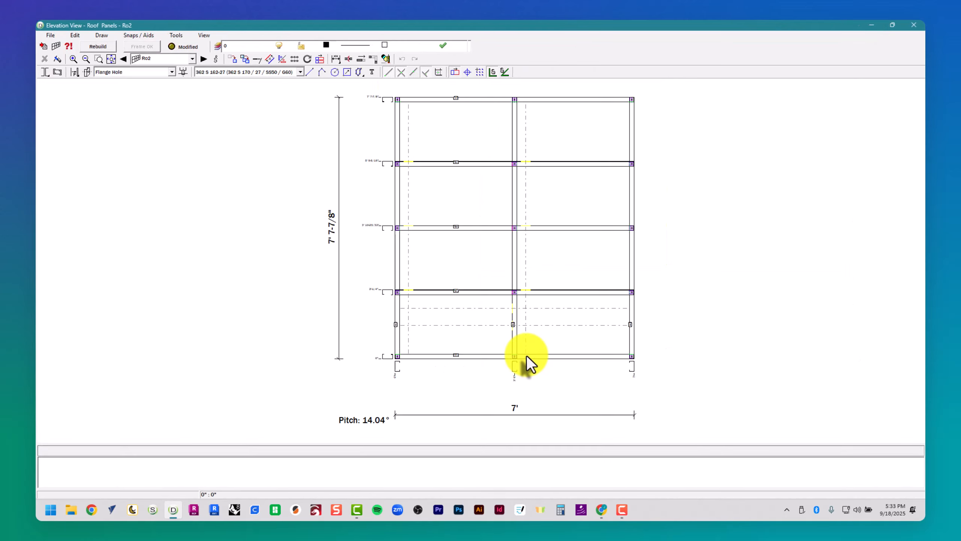
left_click(913, 25)
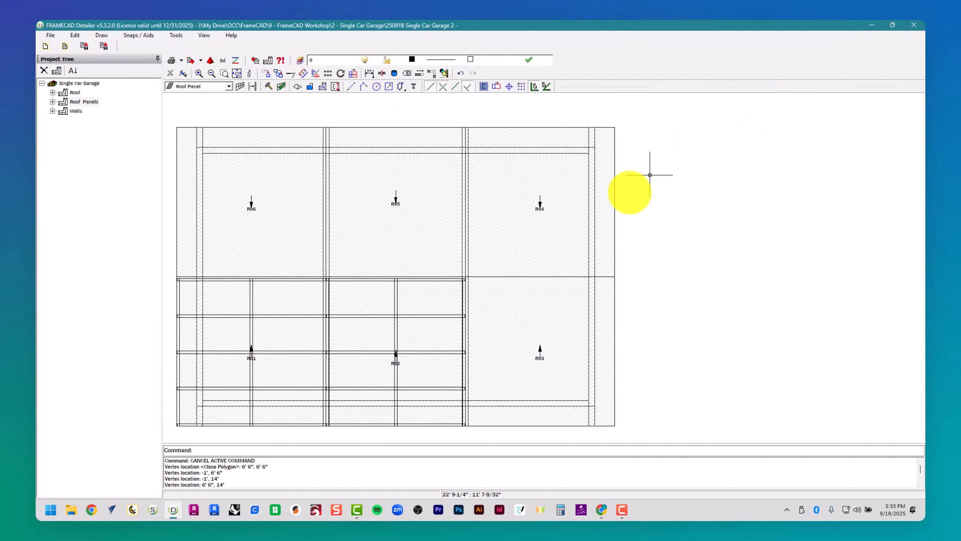
Step: Build the framing of roof panels Ro3 and Ro4 with the Auto Panel script, returning to the plan after each
right_click(553, 316)
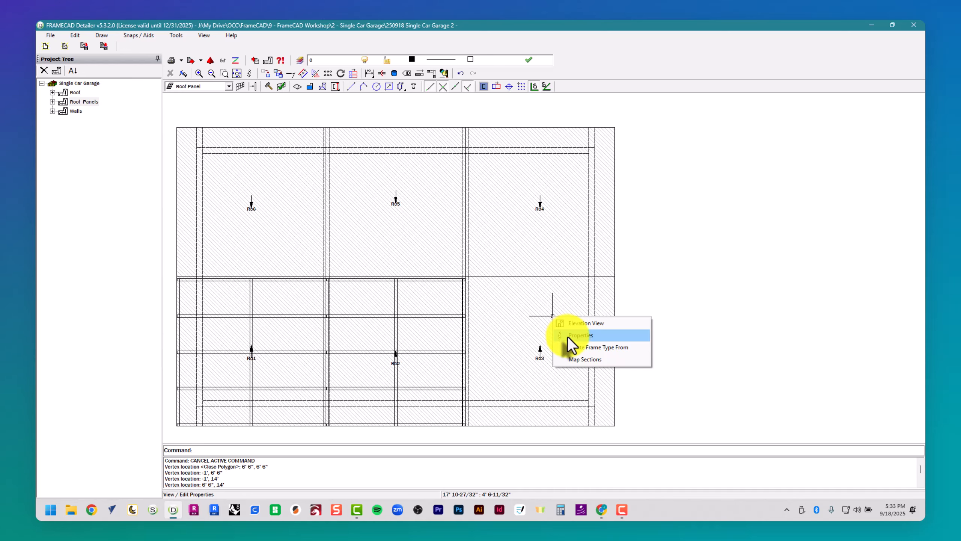
left_click(568, 335)
left_click(575, 402)
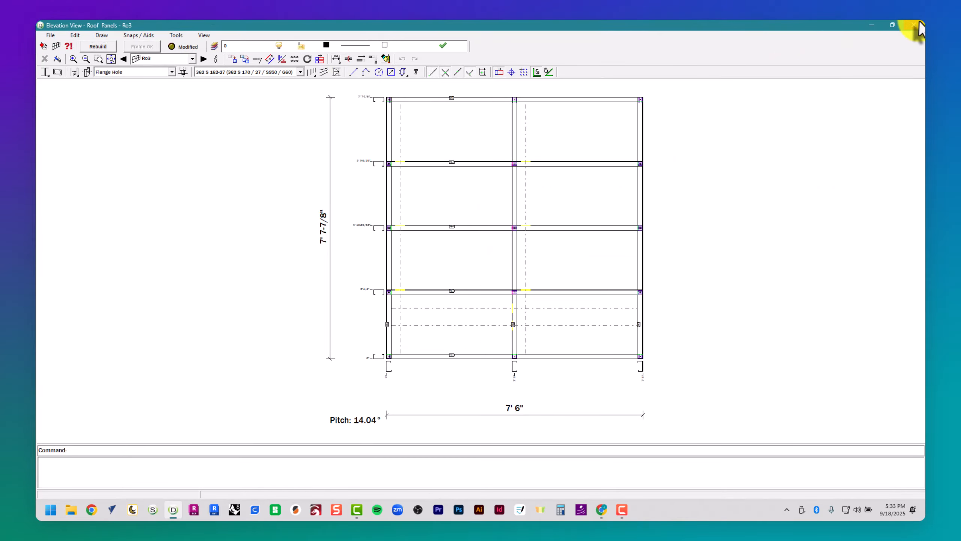
left_click(914, 26)
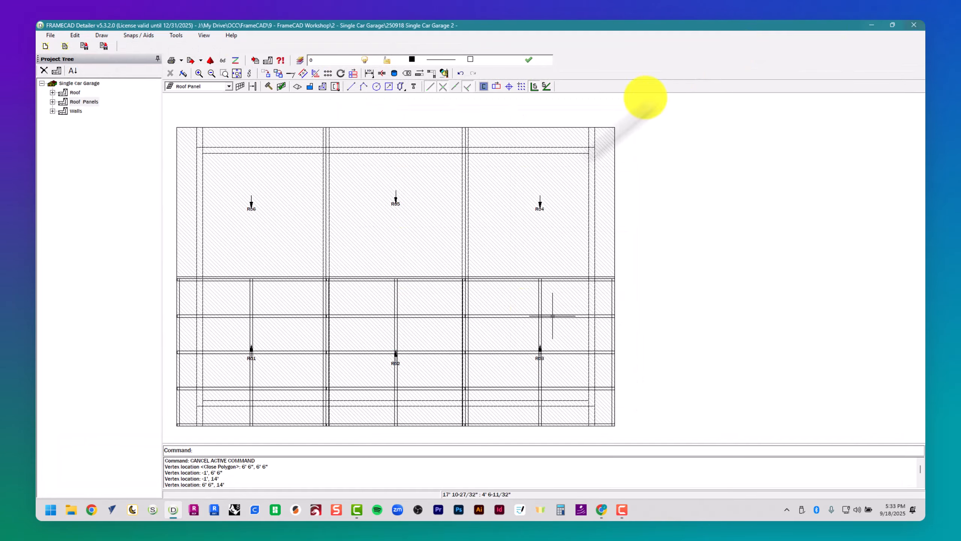
right_click(541, 178)
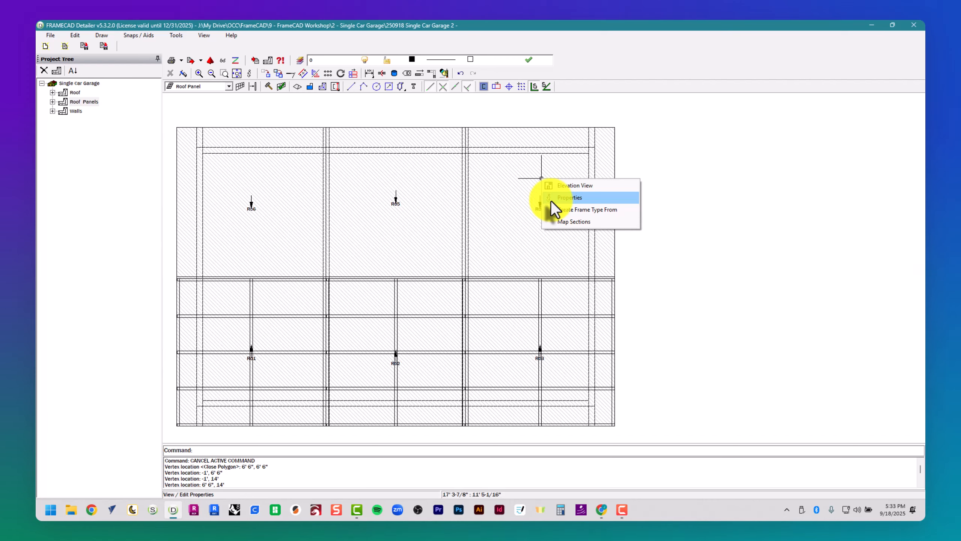
left_click(551, 199)
left_click(579, 405)
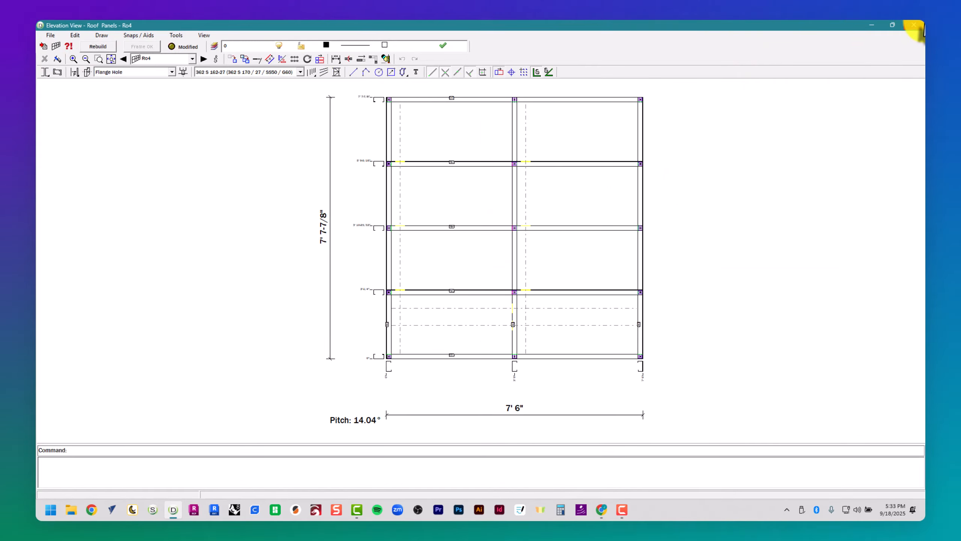
left_click(913, 25)
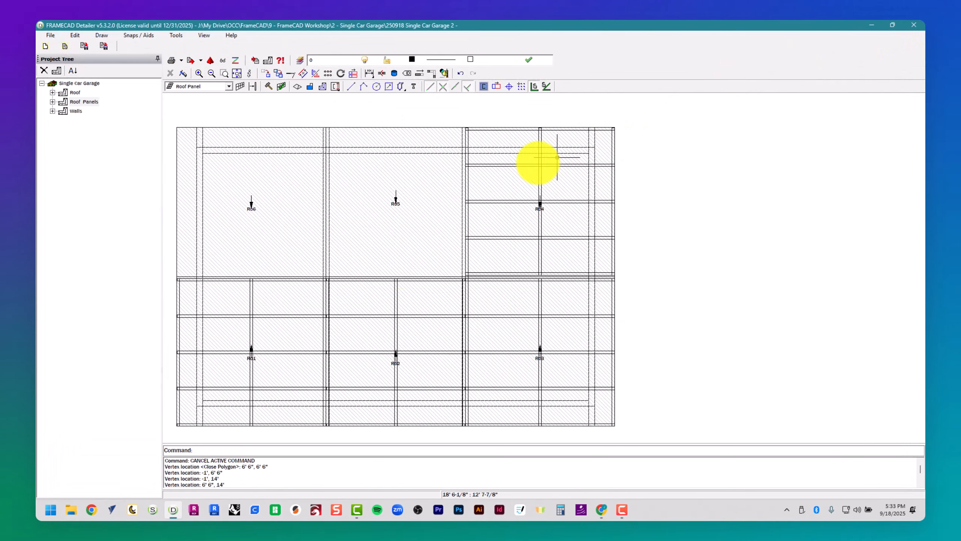
Step: Build the framing of roof panels Ro5 and Ro6 with the Auto Panel script, returning to the plan after each
right_click(401, 168)
left_click(417, 187)
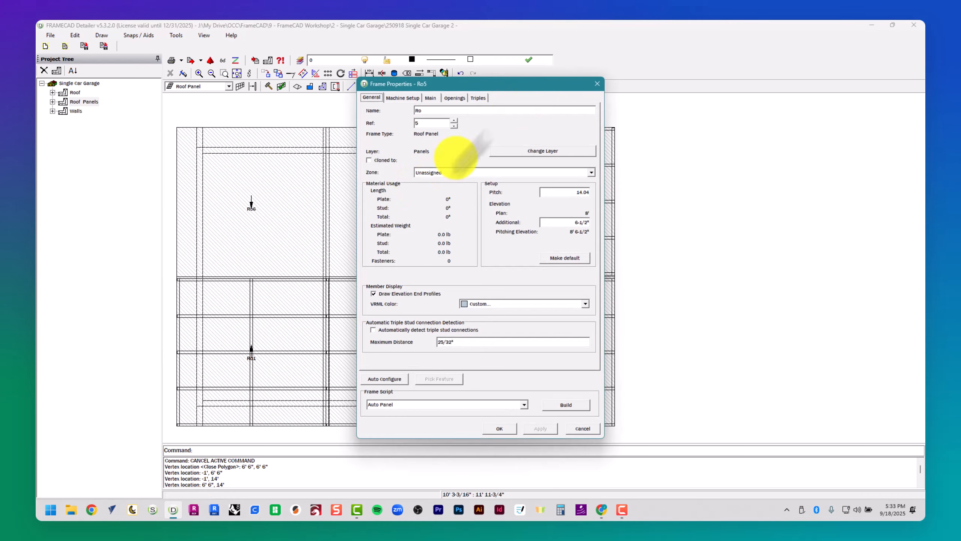
left_click(560, 403)
left_click(913, 25)
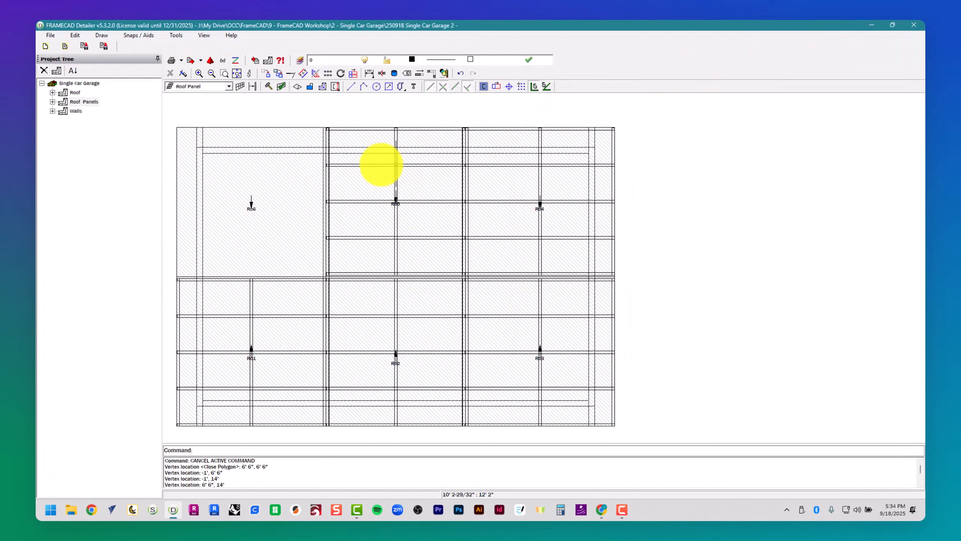
right_click(285, 173)
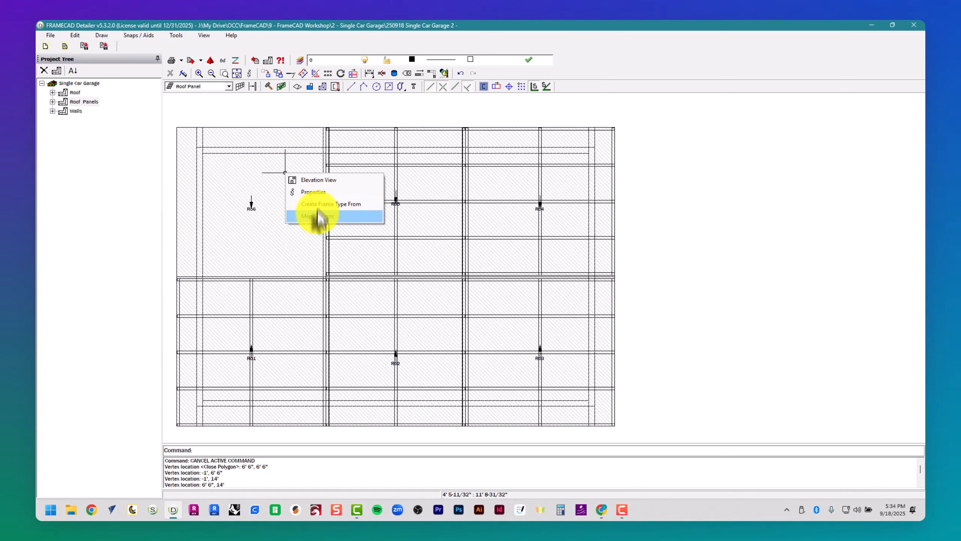
left_click(313, 191)
left_click(537, 428)
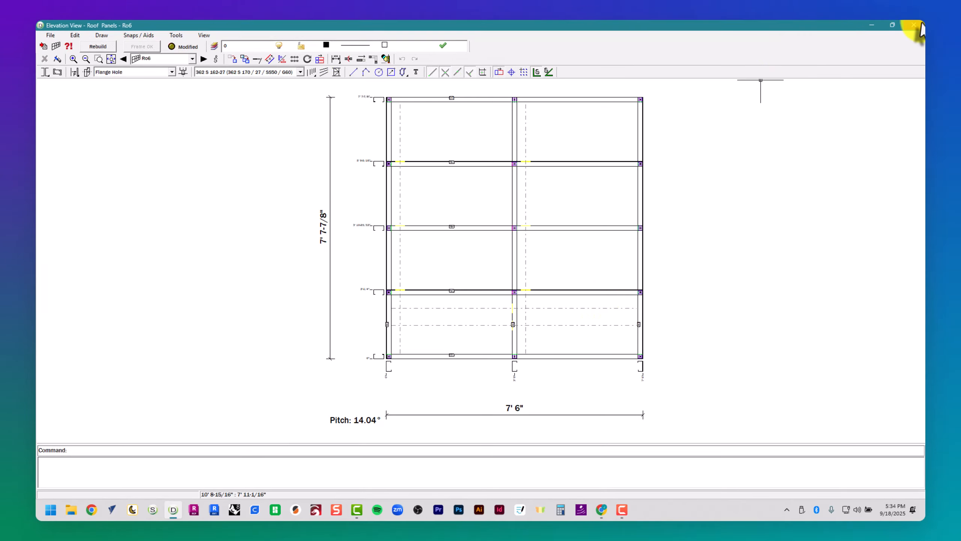
left_click(918, 25)
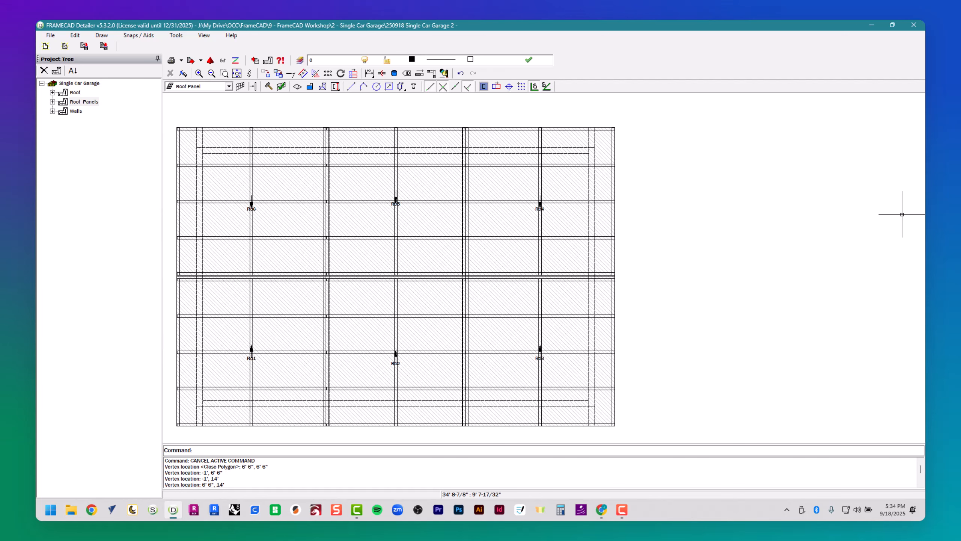
Step: In roof panel Ro1's elevation, add a diagonal brace from the left end stud above the first interior nog up to the middle nog at the centre stud
middle_click(331, 195)
middle_click(331, 195)
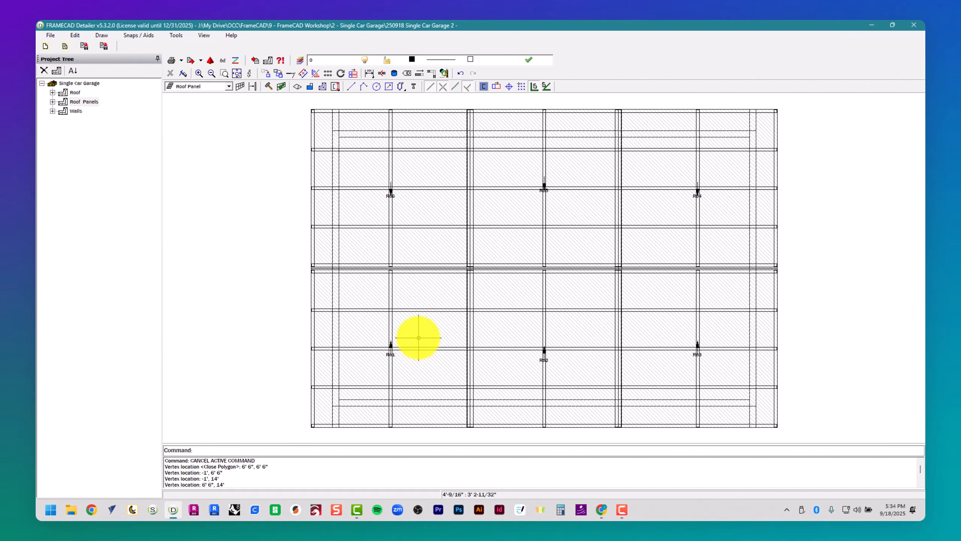
double_click(419, 337)
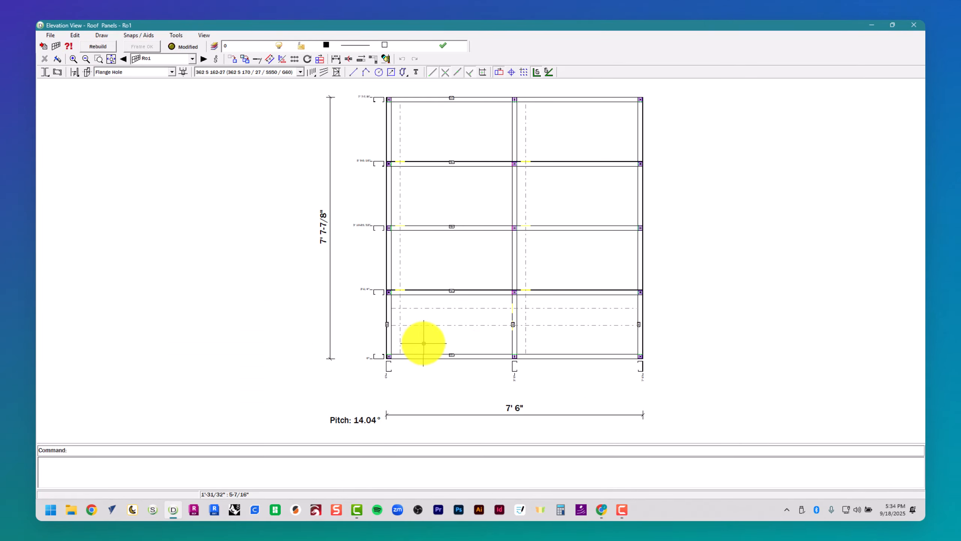
left_click(334, 71)
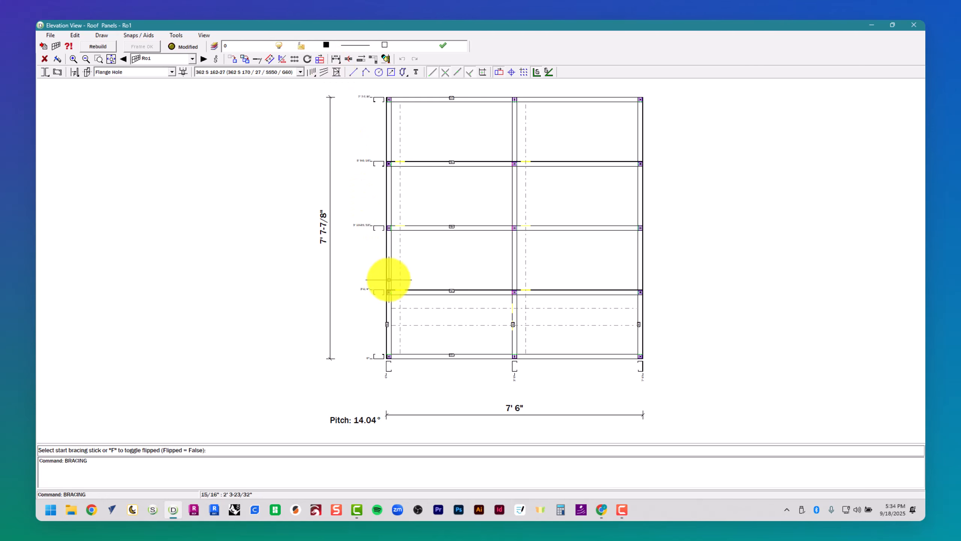
left_click(387, 280)
left_click(496, 227)
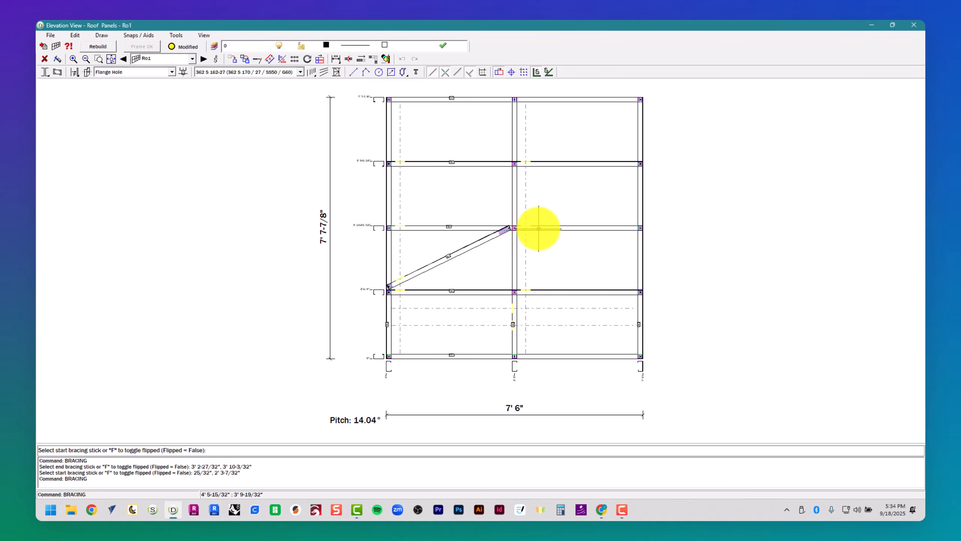
Step: Add a mirrored diagonal brace from the middle nog at the centre stud down to the right end stud above the first interior nog
left_click(528, 227)
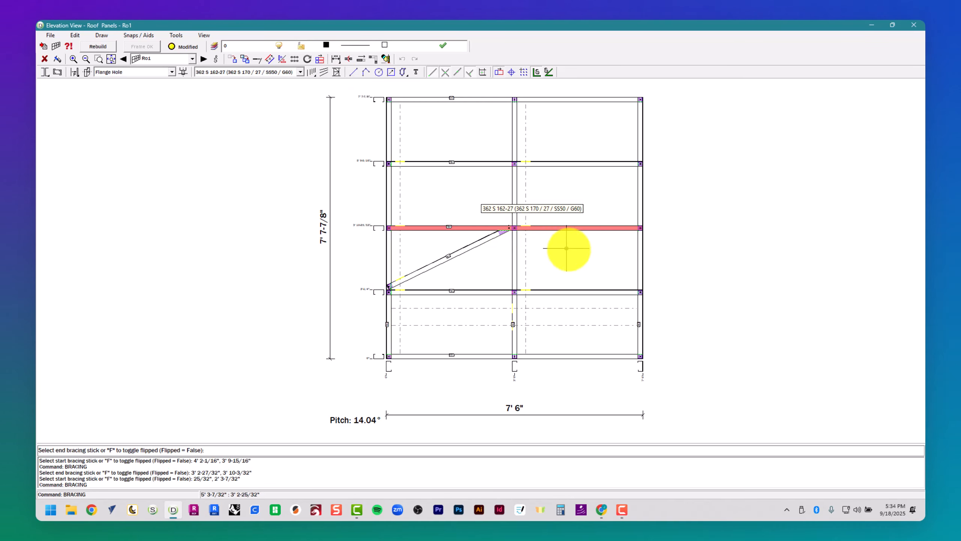
left_click(640, 279)
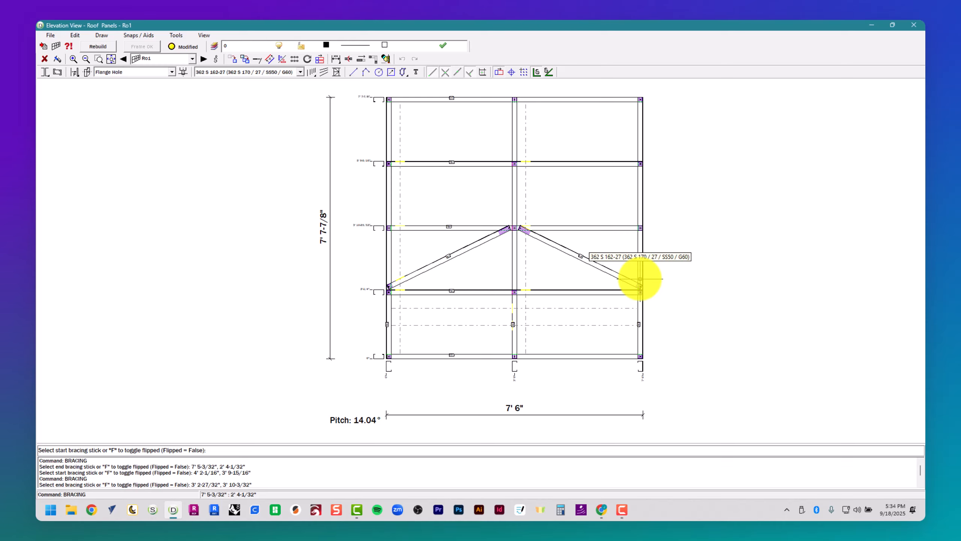
key("Return")
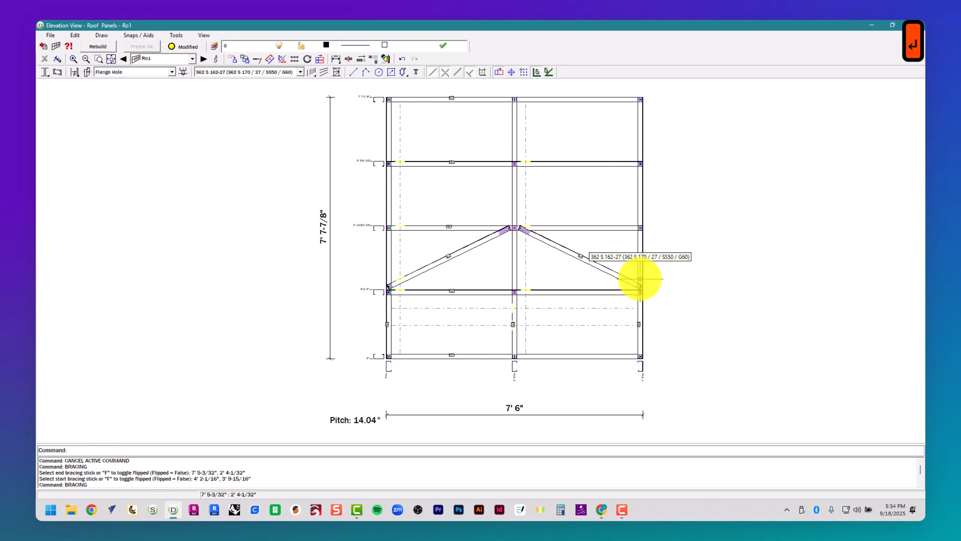
key("Escape")
key("Escape")
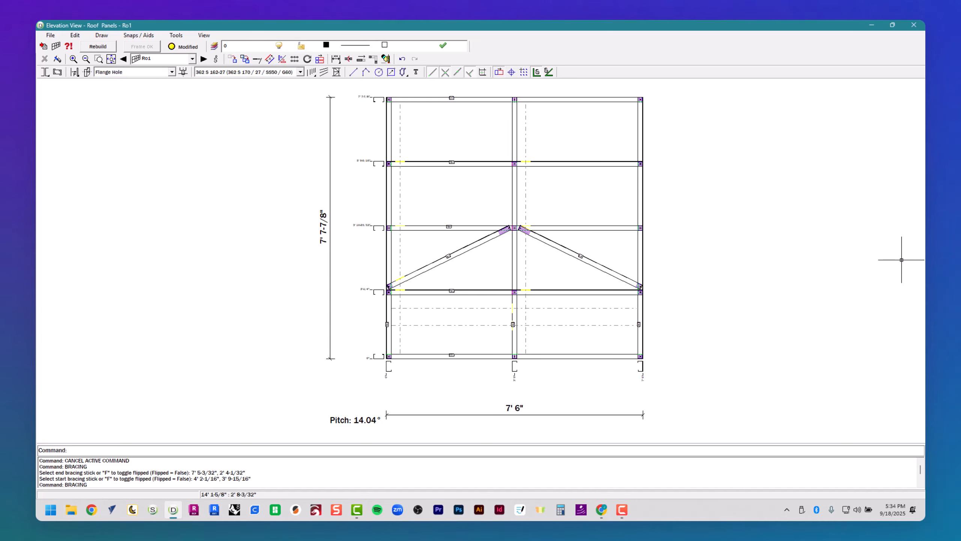
Step: Copy roof panel Ro1's left end stud 1'1" to the right, into the panel
scroll(417, 350, "up", 4)
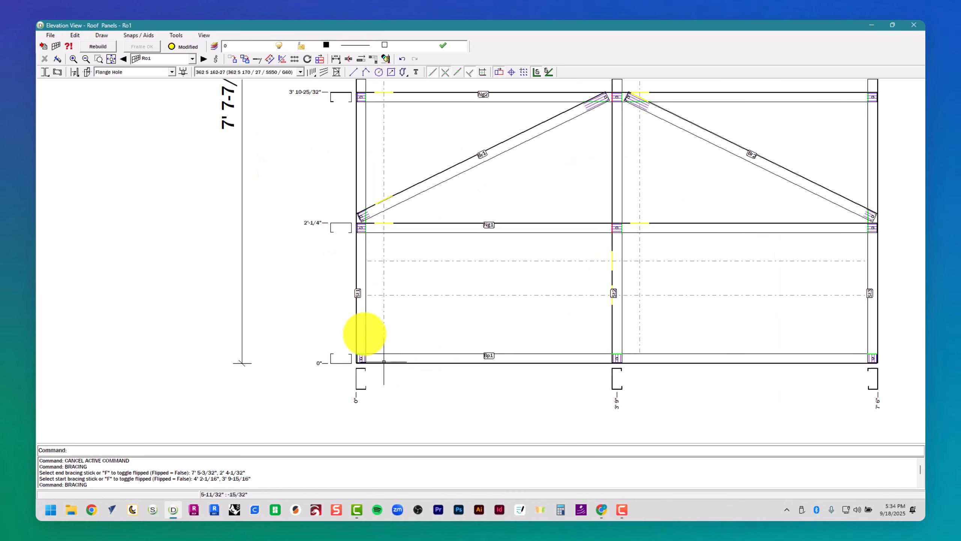
scroll(364, 333, "up", 3)
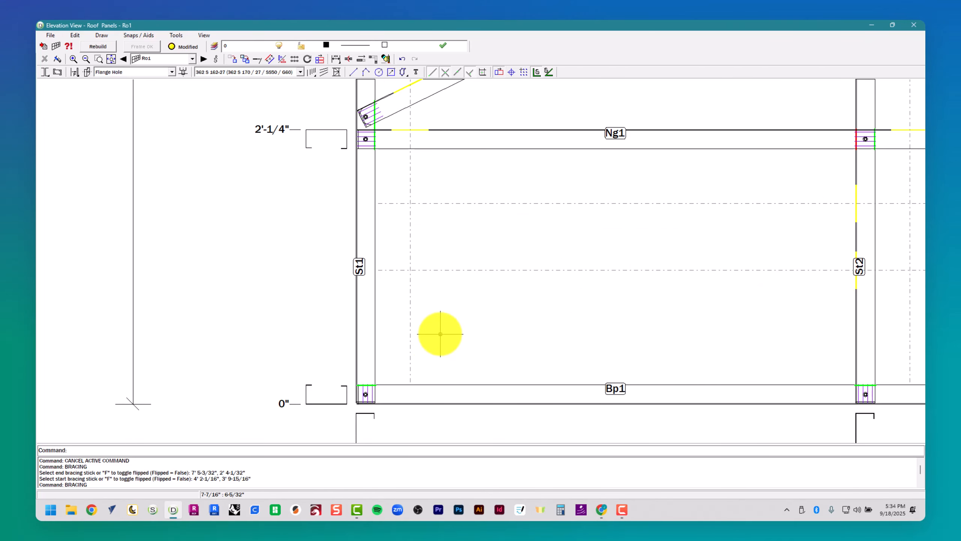
type("copy")
key("Return")
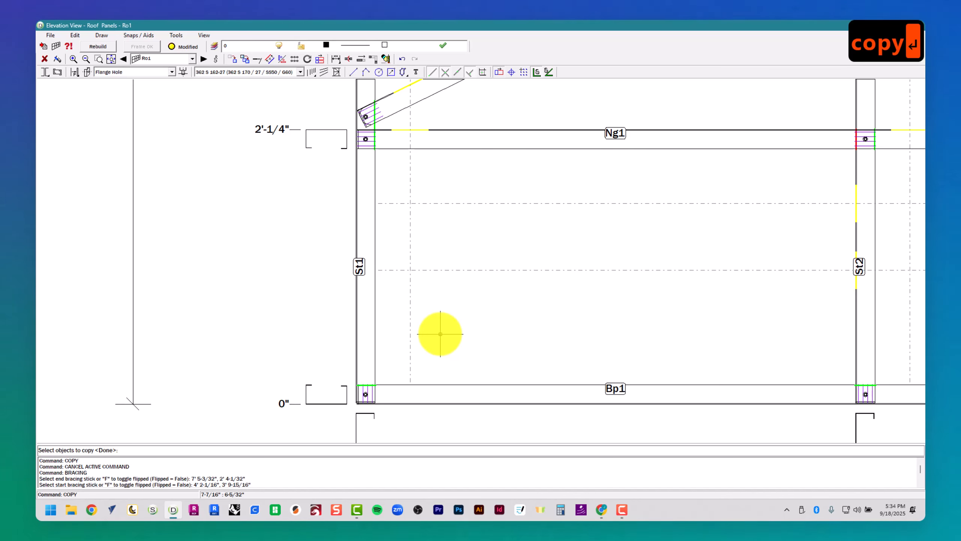
left_click(366, 307)
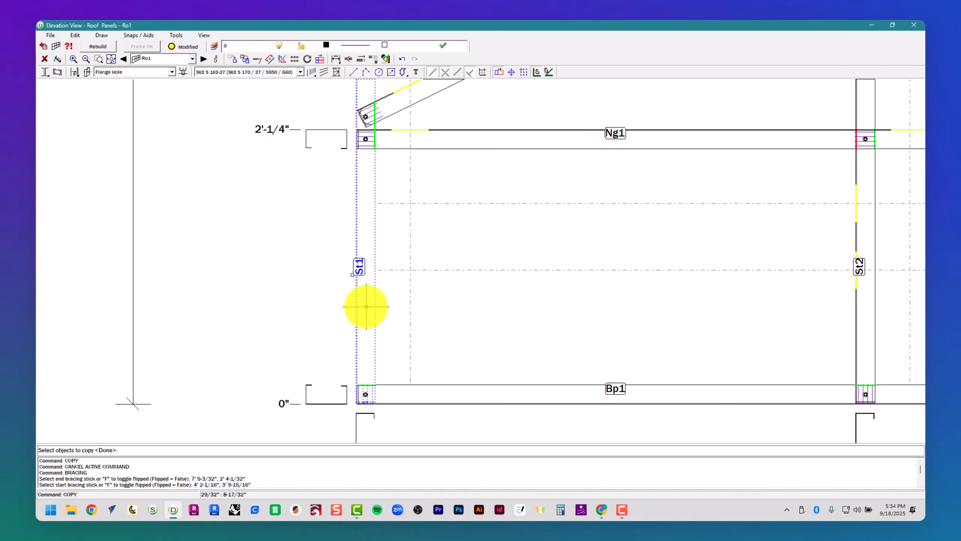
key("Return")
scroll(375, 243, "down", 4)
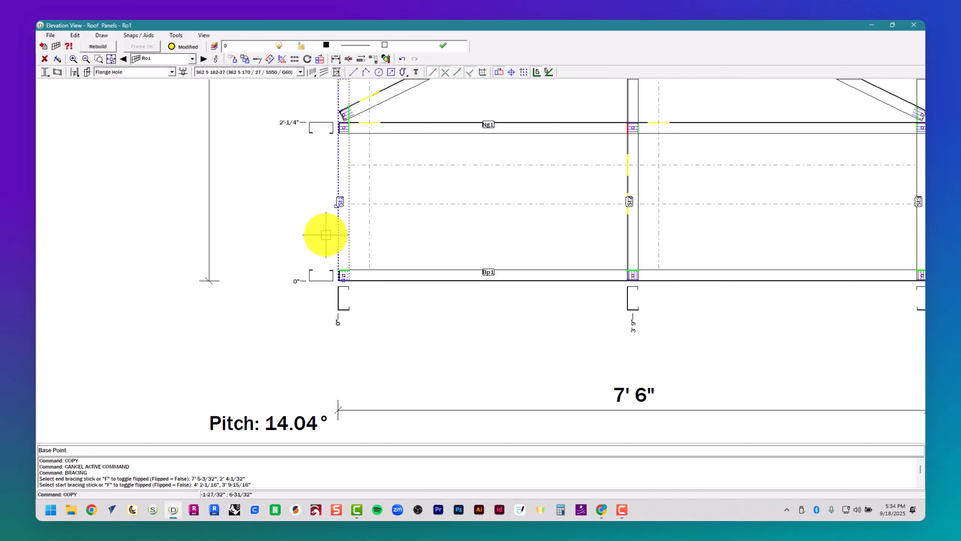
scroll(337, 229, "up", 2)
scroll(337, 227, "up", 2)
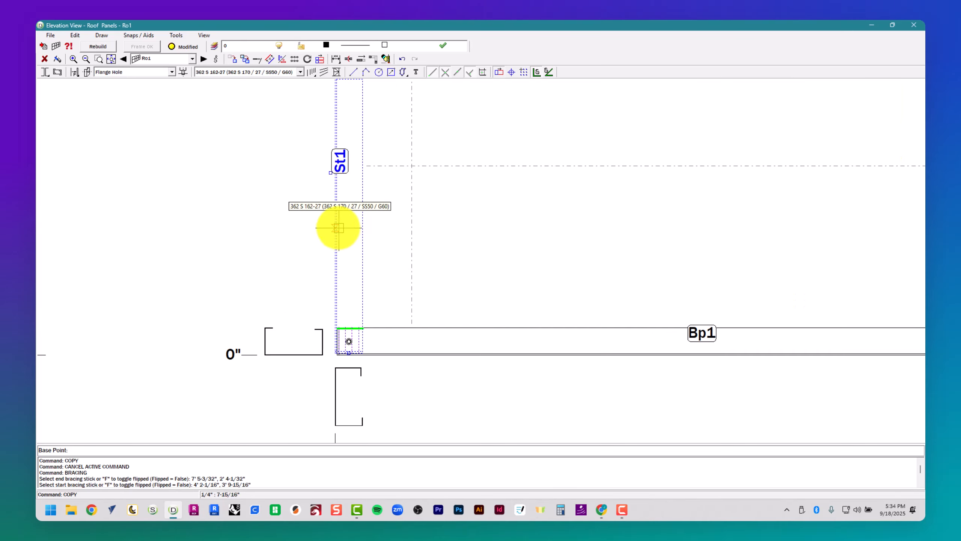
left_click(334, 229)
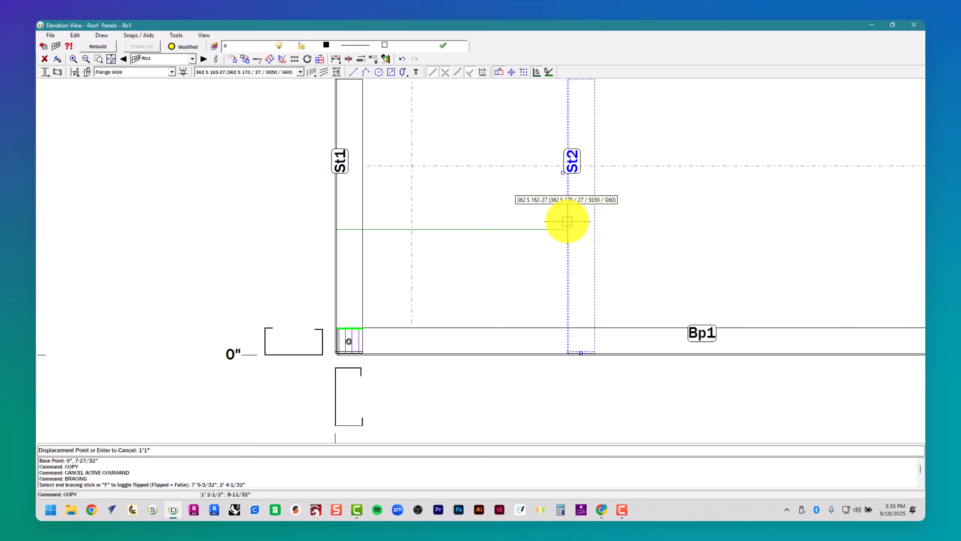
key("Return")
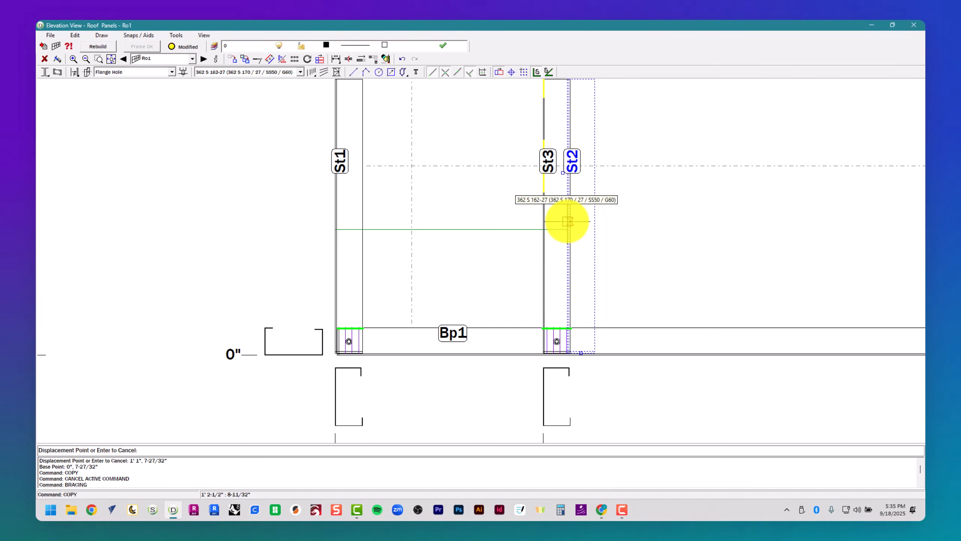
key("Escape")
key("Escape")
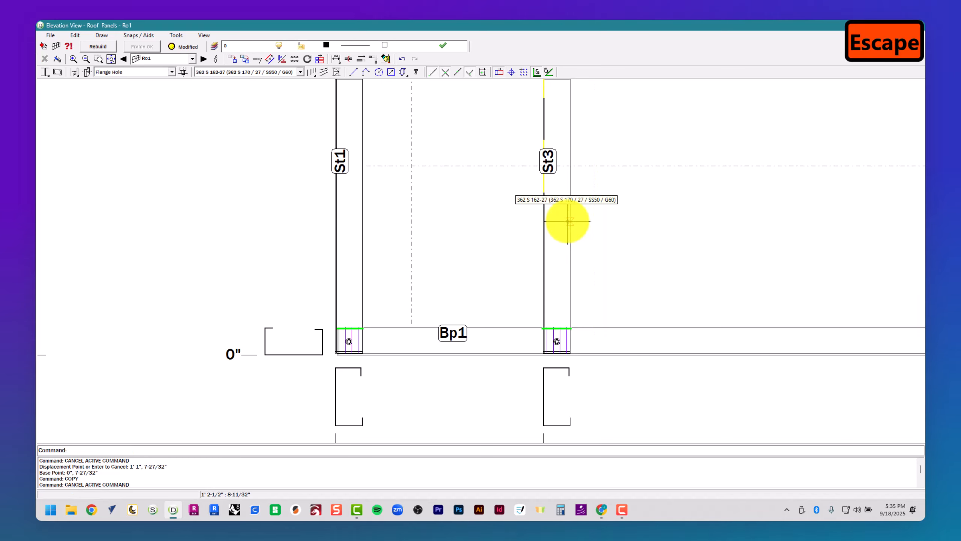
Step: Examine the copied stud in the elevation, close that view, and check in plan how it lines up with the end wall below
scroll(488, 255, "down", 2)
scroll(488, 255, "down", 5)
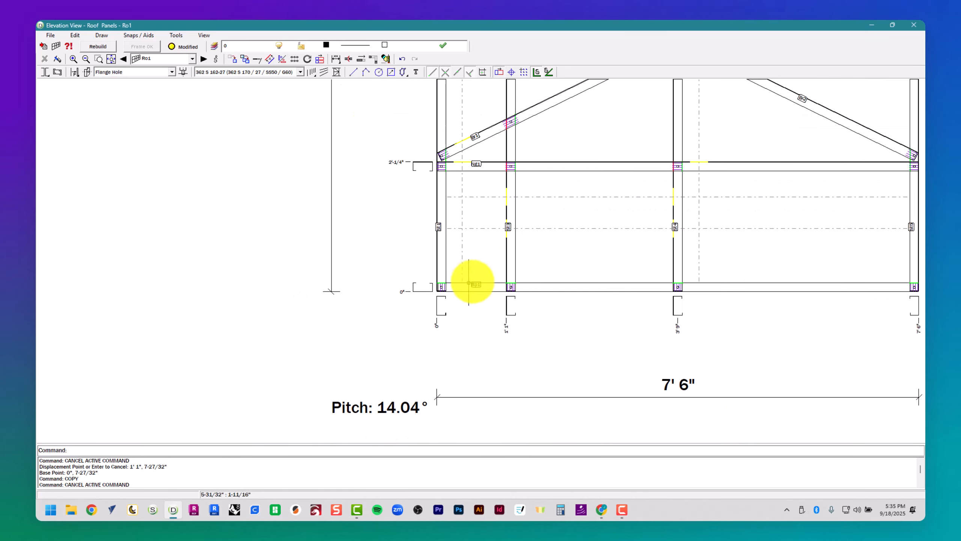
scroll(511, 260, "up", 3)
scroll(503, 337, "up", 2)
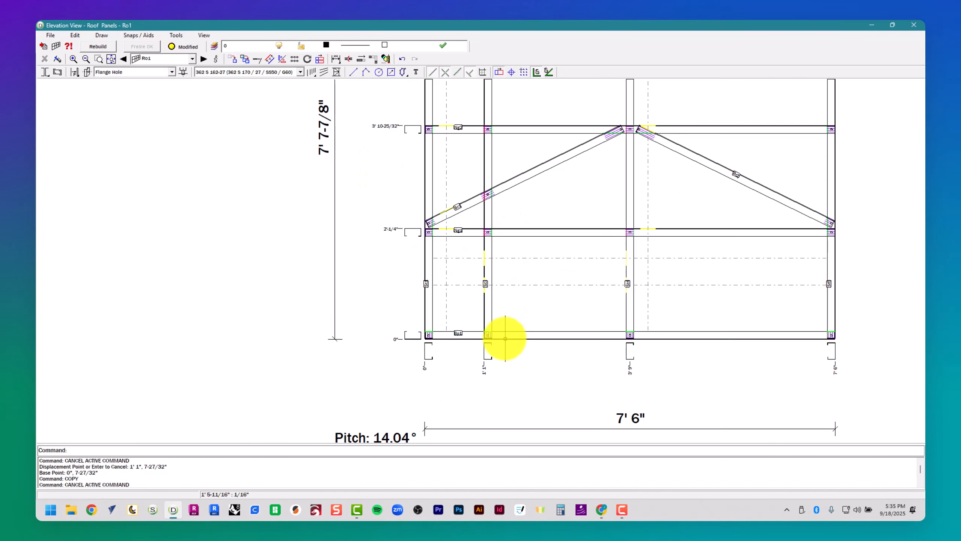
scroll(500, 336, "down", 4)
scroll(492, 324, "up", 1)
scroll(492, 324, "up", 2)
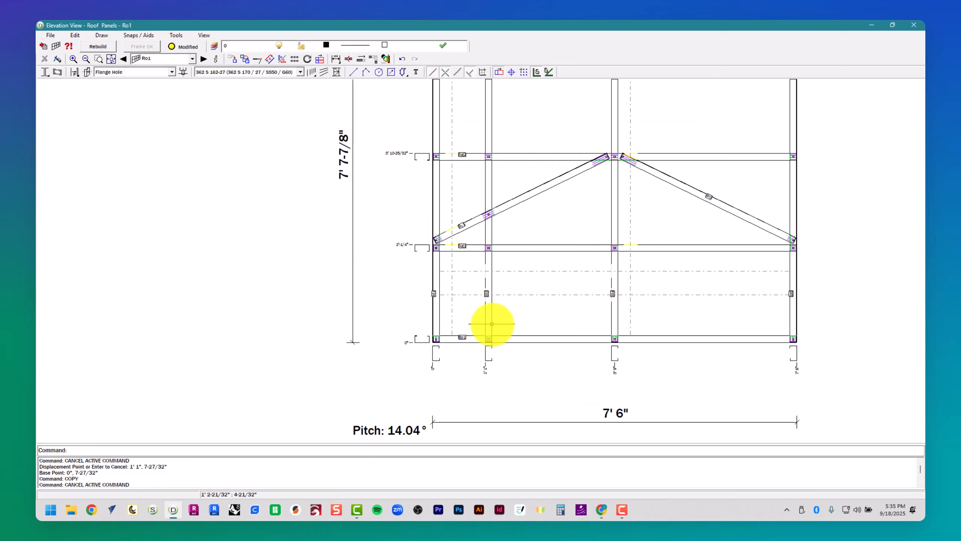
left_click(914, 24)
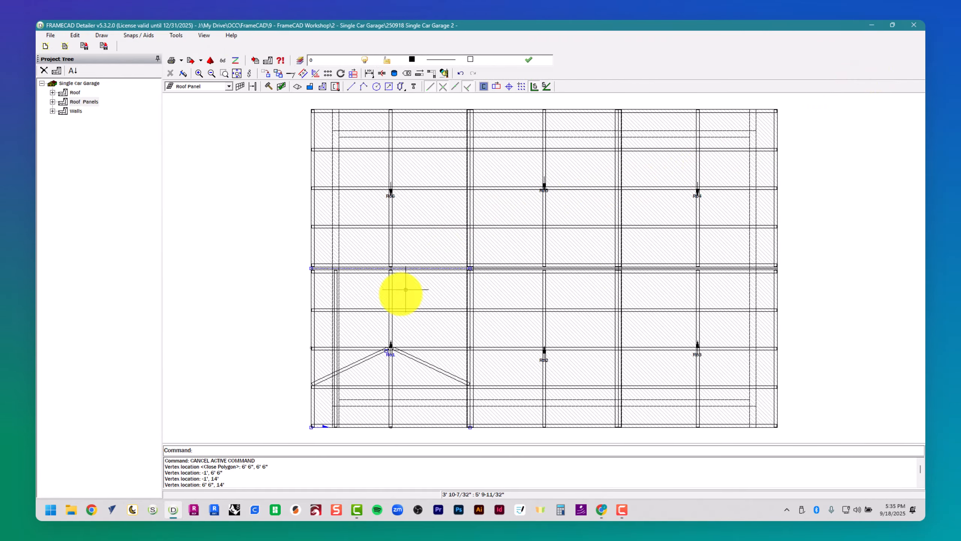
scroll(337, 379, "up", 2)
scroll(336, 379, "up", 3)
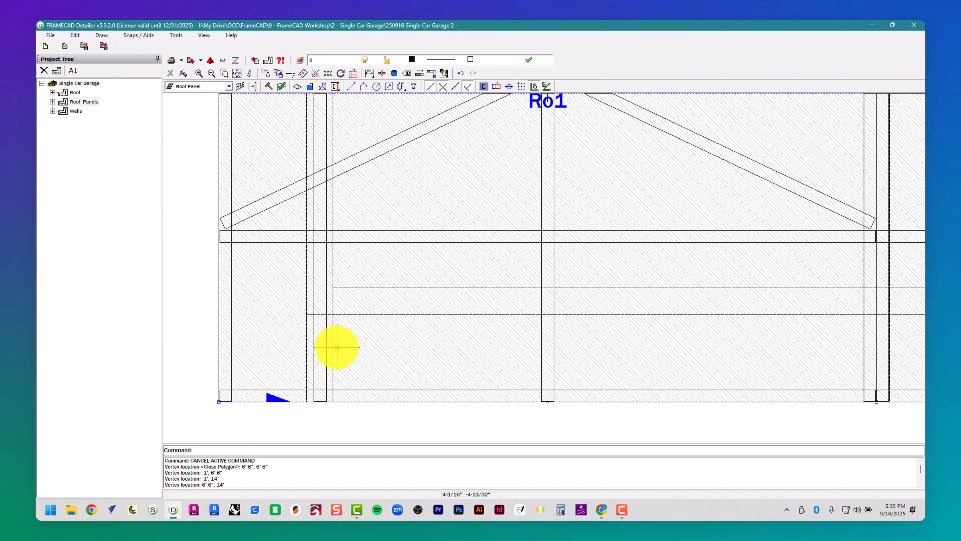
scroll(322, 354, "down", 1)
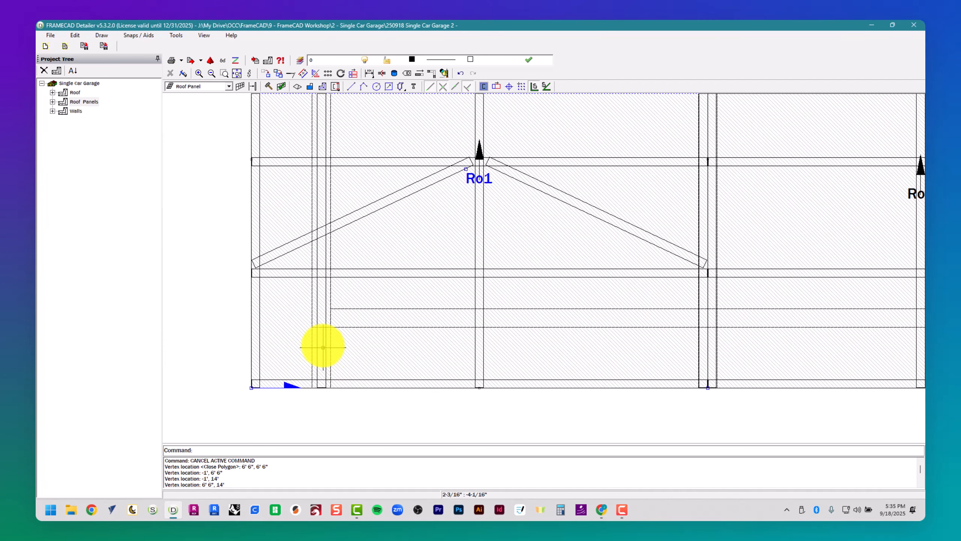
middle_click_drag(322, 187, 317, 307)
scroll(316, 204, "down", 2)
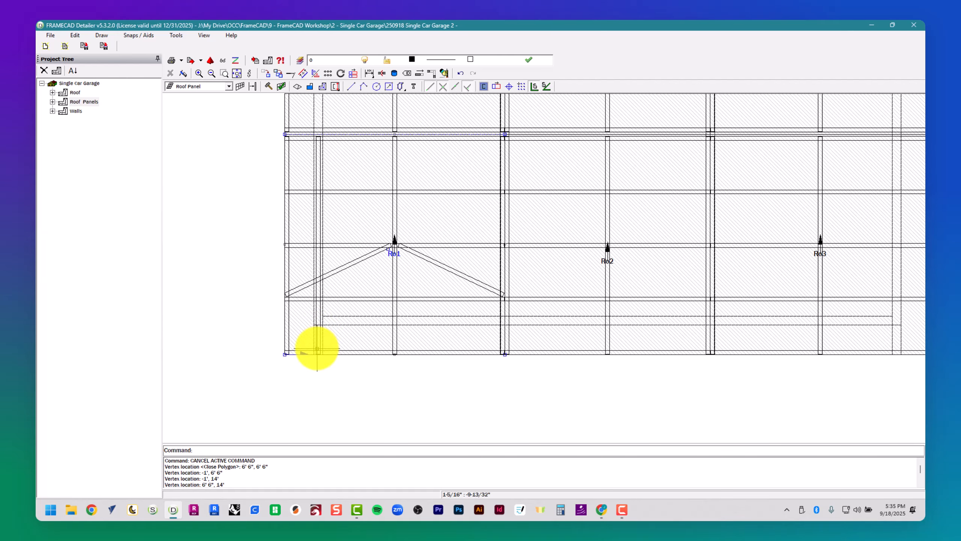
scroll(312, 333, "down", 2)
scroll(468, 304, "up", 2)
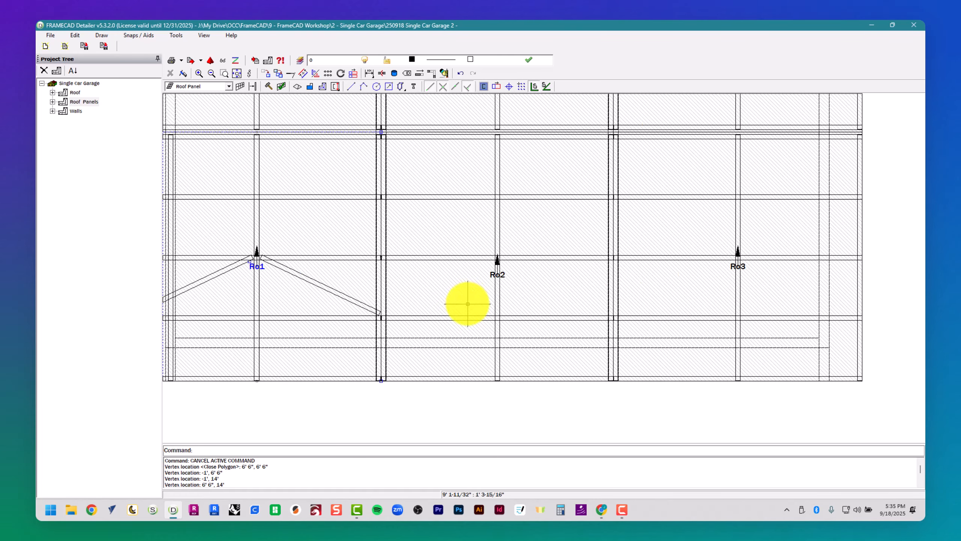
right_click(465, 294)
key("Escape")
key("Escape")
key("Escape")
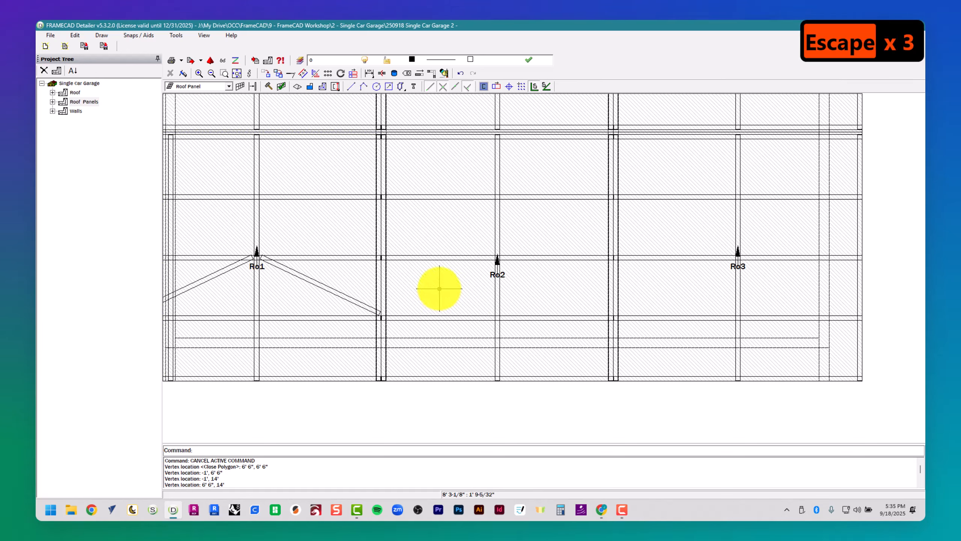
right_click(442, 291)
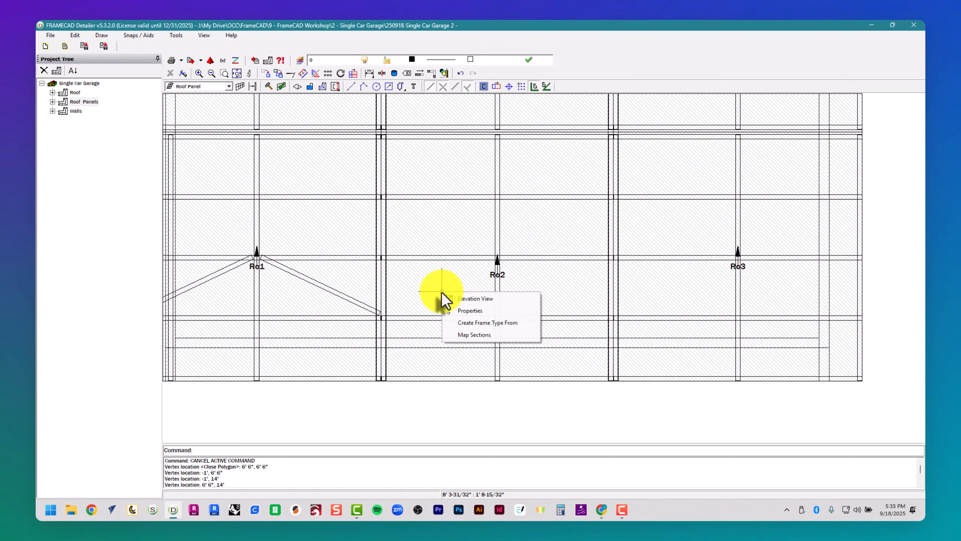
left_click(458, 315)
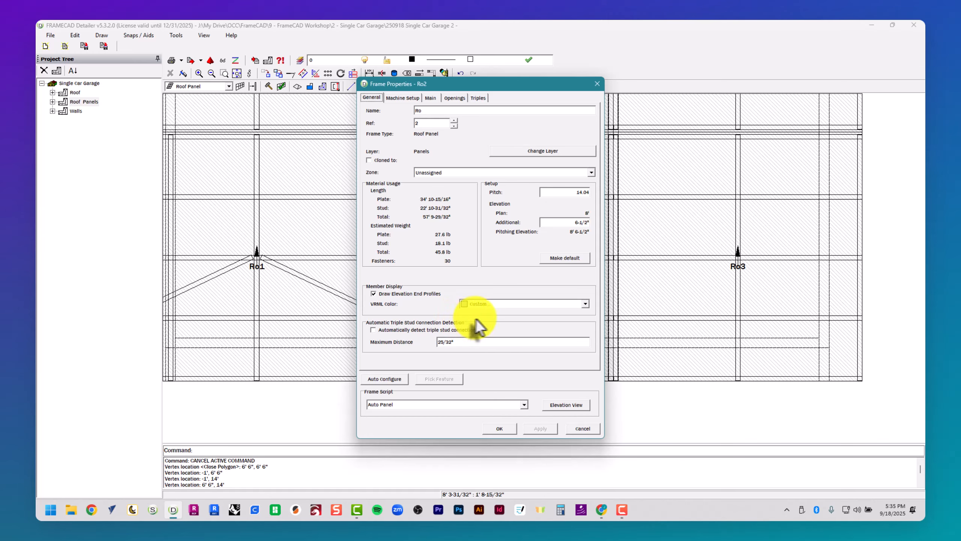
left_click(597, 83)
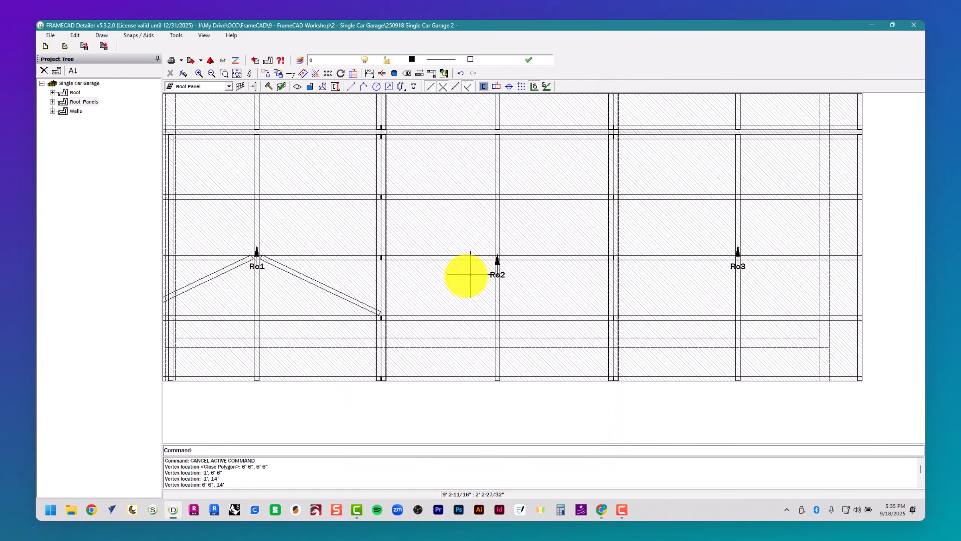
Step: In roof panel Ro2's elevation, add diagonal braces from both end studs above the first interior nog to the middle nog, and return to the plan
double_click(463, 280)
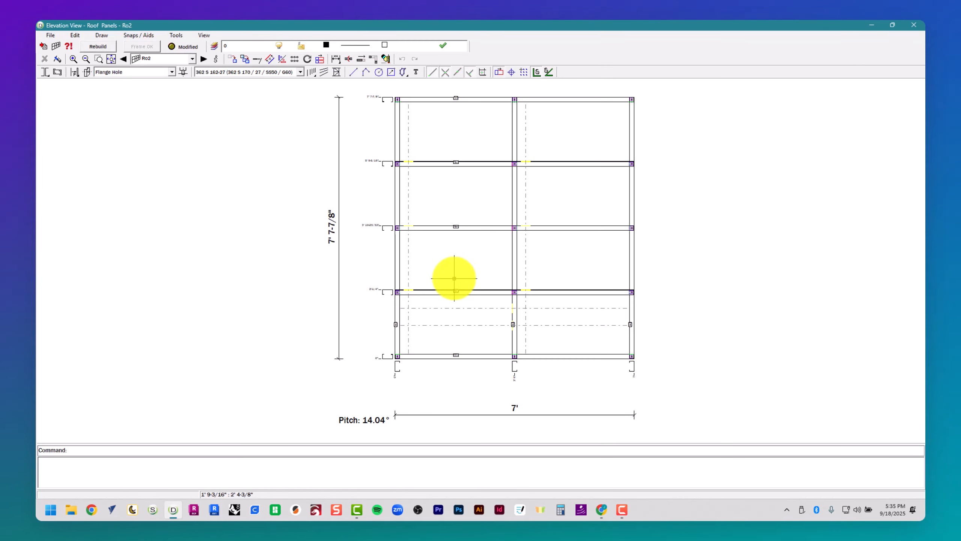
left_click(336, 73)
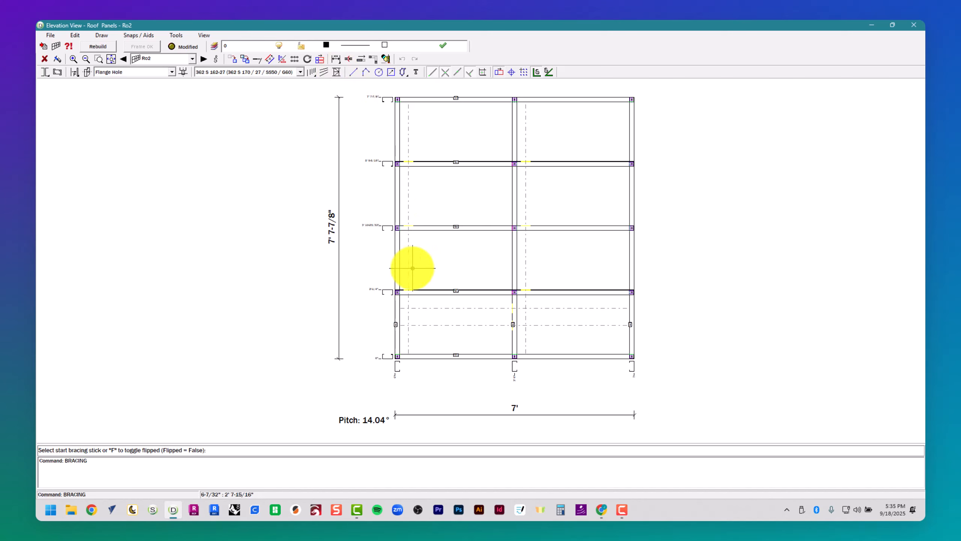
left_click(397, 280)
left_click(492, 228)
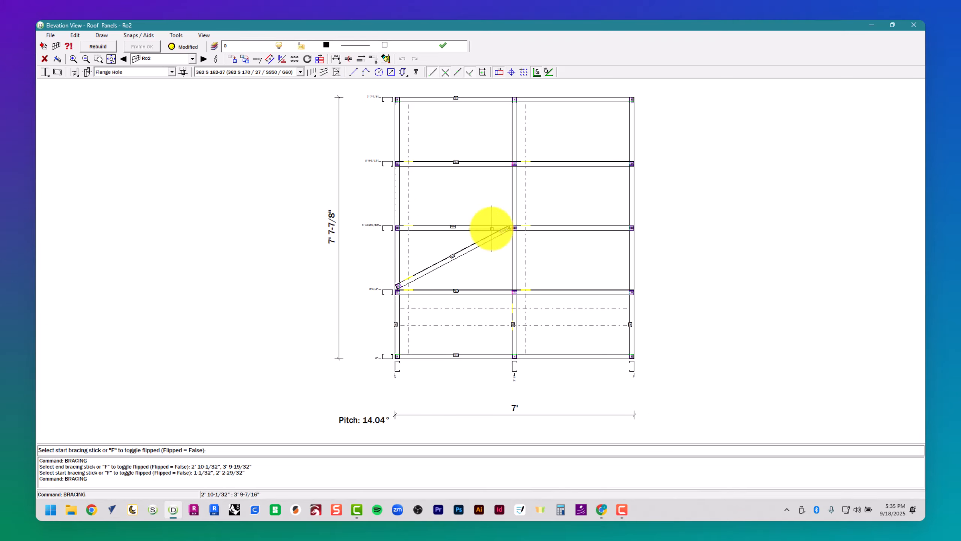
left_click(529, 227)
left_click(632, 280)
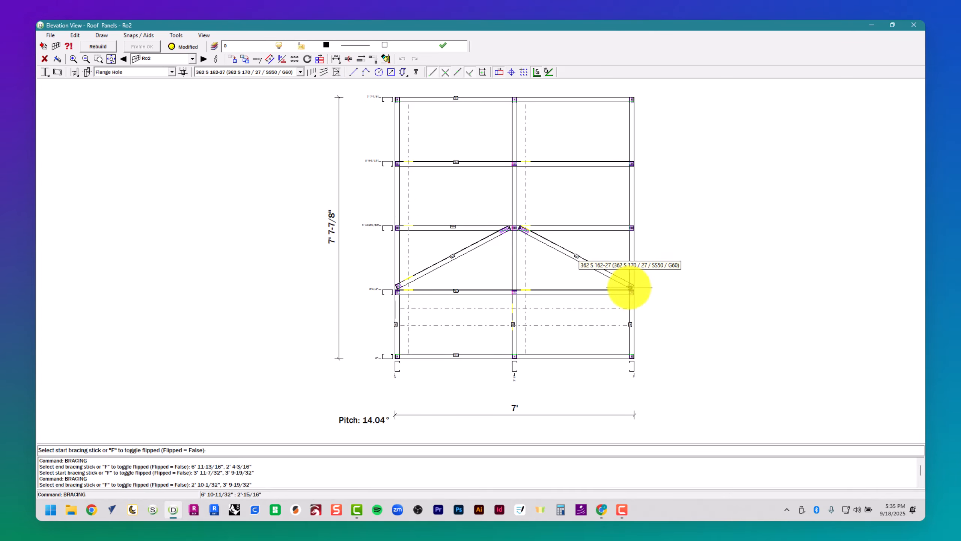
left_click(912, 26)
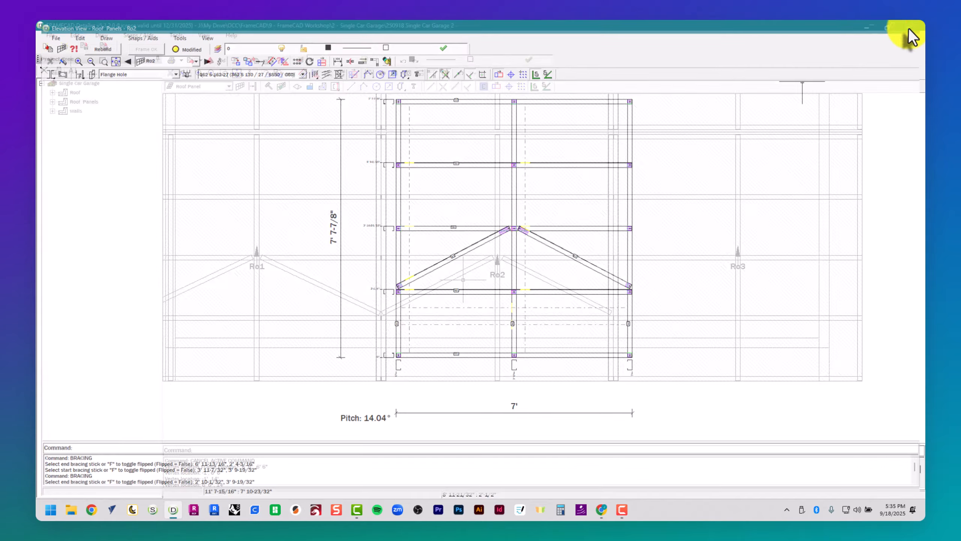
Step: In roof panel Ro3's elevation, add diagonal braces from both end studs above the first interior nog to the middle nog
middle_click_drag(752, 214, 623, 208)
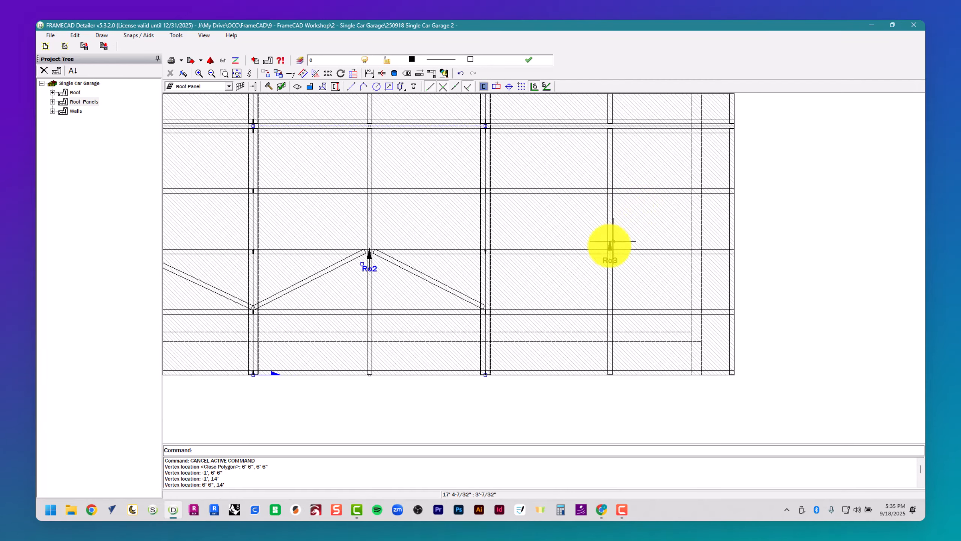
key("Escape")
key("Escape")
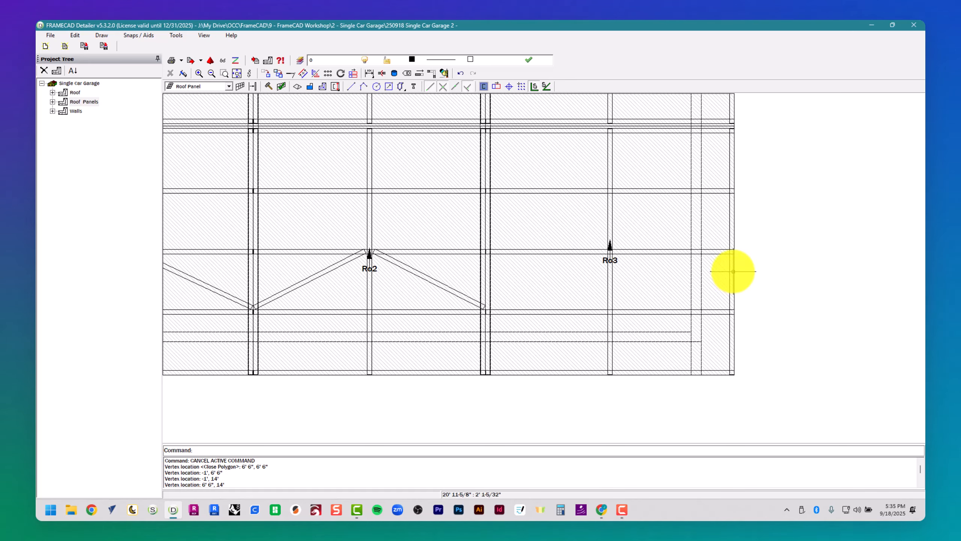
double_click(671, 275)
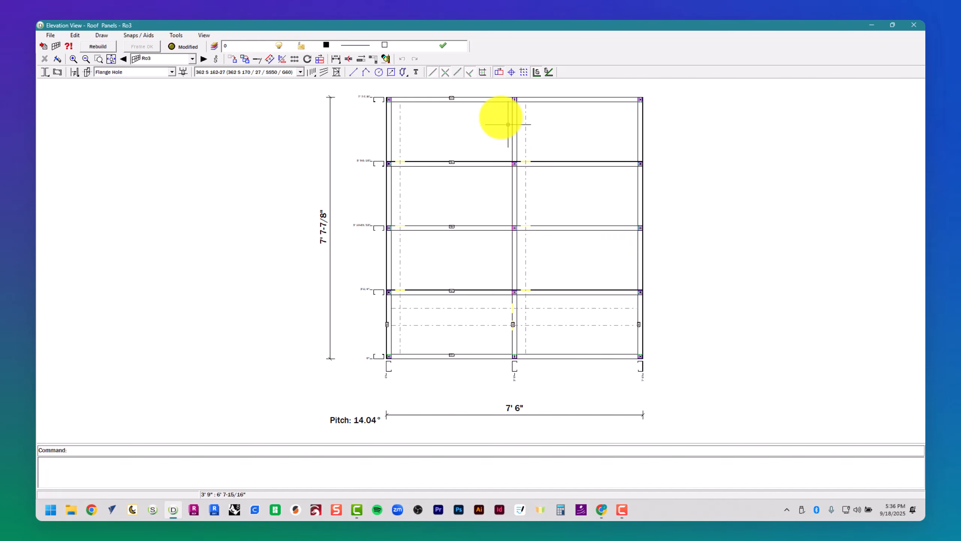
left_click(337, 72)
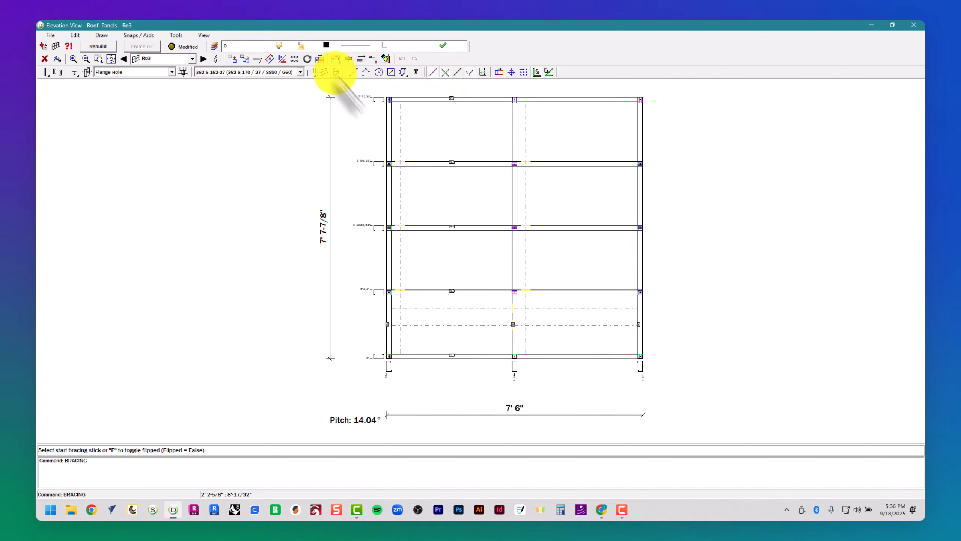
left_click(386, 279)
left_click(502, 230)
left_click(528, 228)
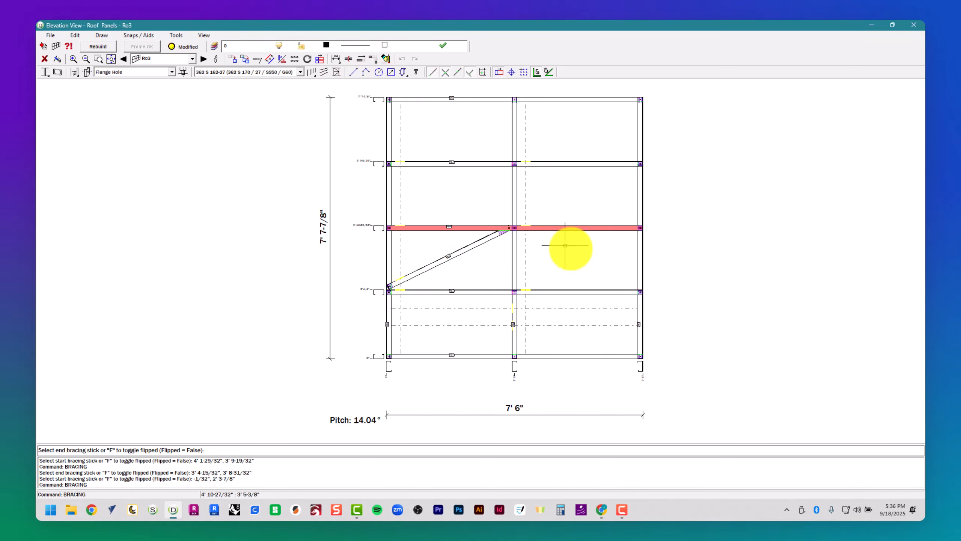
left_click(645, 279)
key("Escape")
key("Escape")
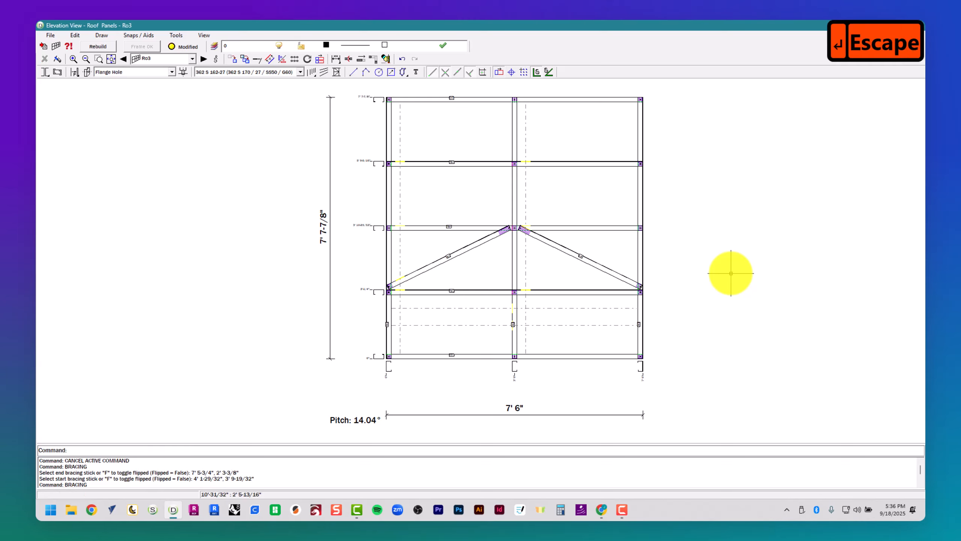
Step: Copy roof panel Ro3's right end stud 1'1" to the left, into the panel, and return to the plan
type("copy")
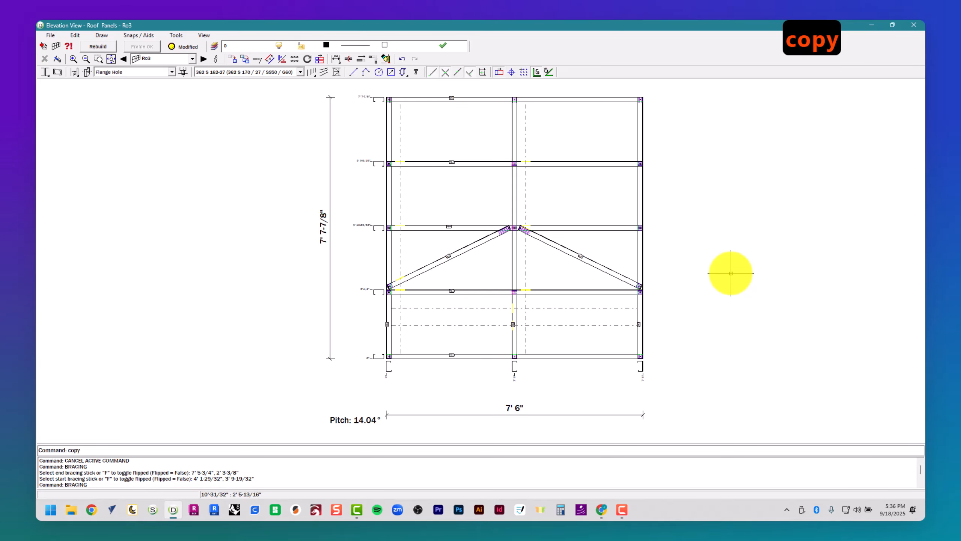
key("Return")
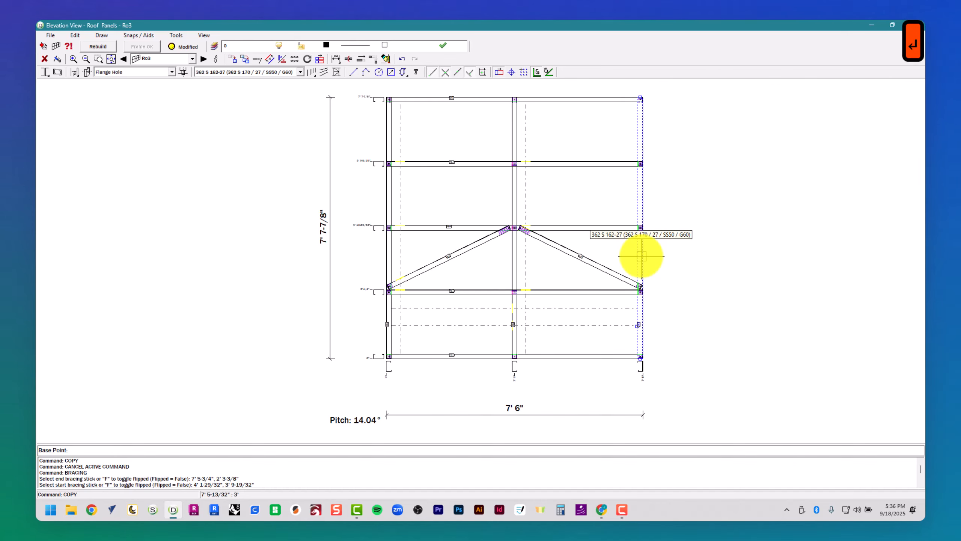
scroll(642, 256, "up", 3)
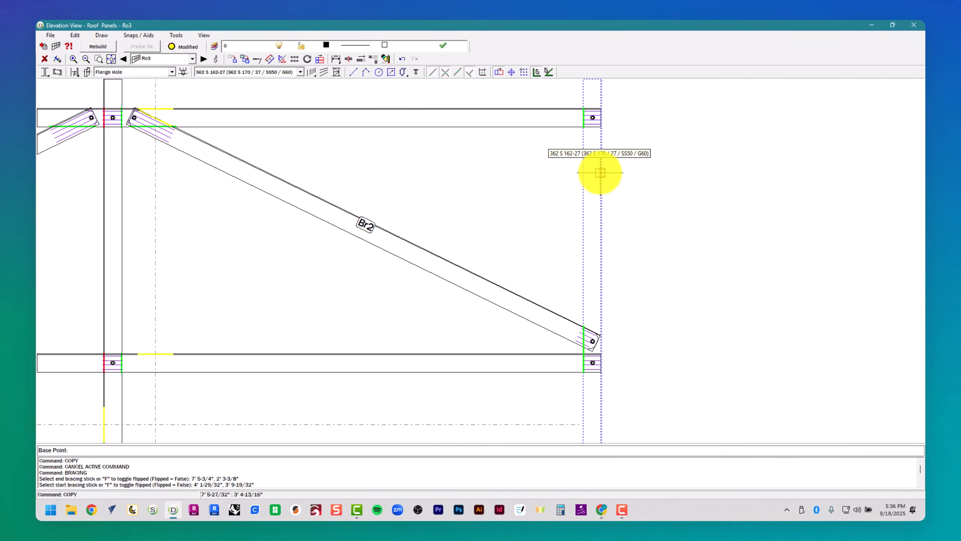
left_click(599, 172)
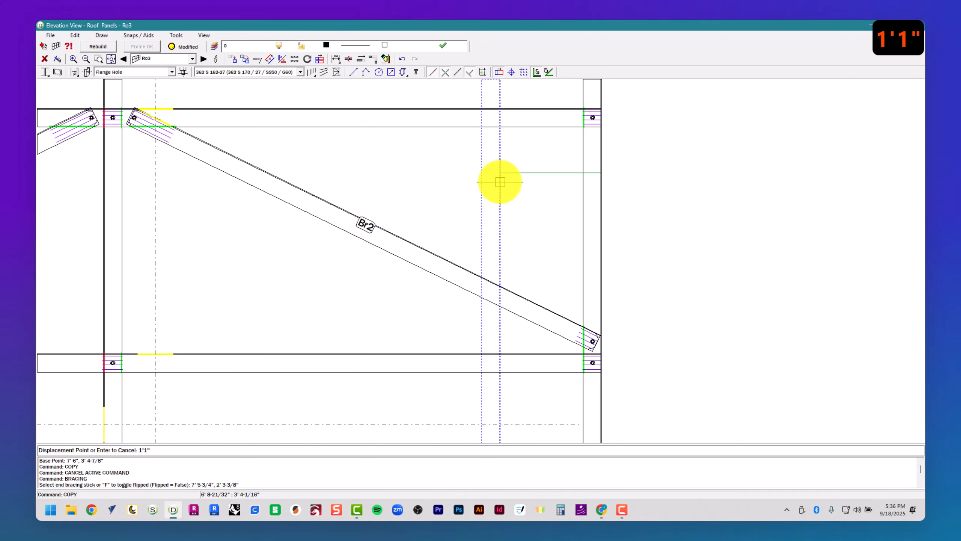
key("Return")
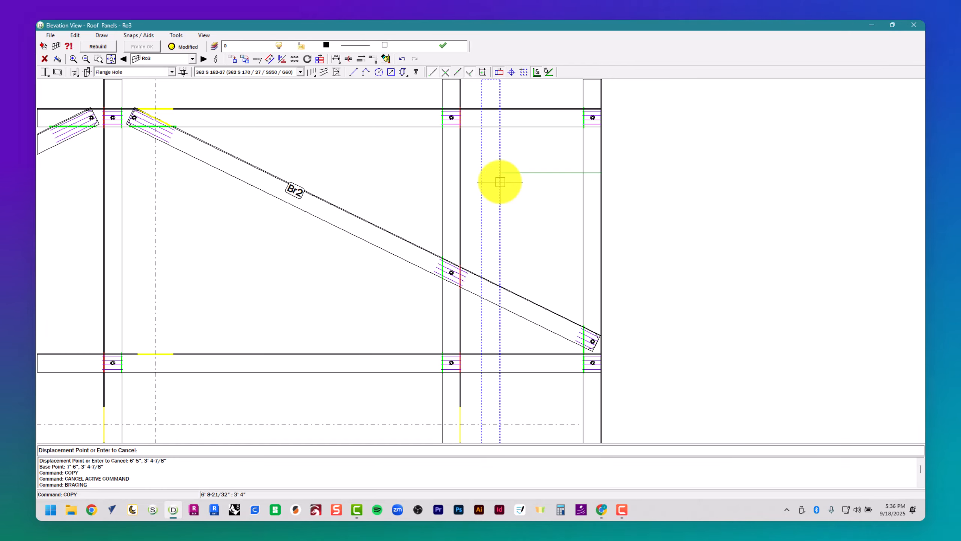
key("Escape")
key("Escape")
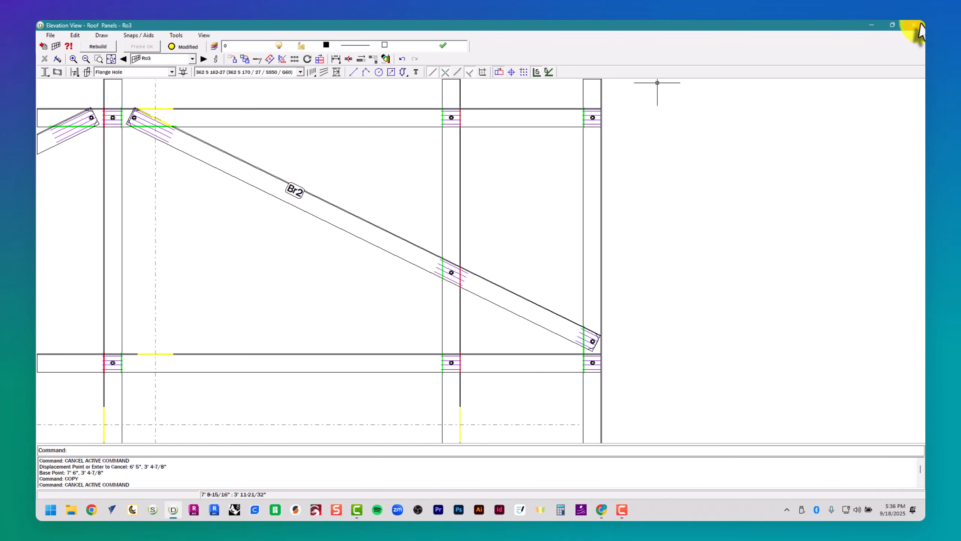
left_click(915, 26)
scroll(594, 301, "up", 2)
scroll(790, 391, "up", 2)
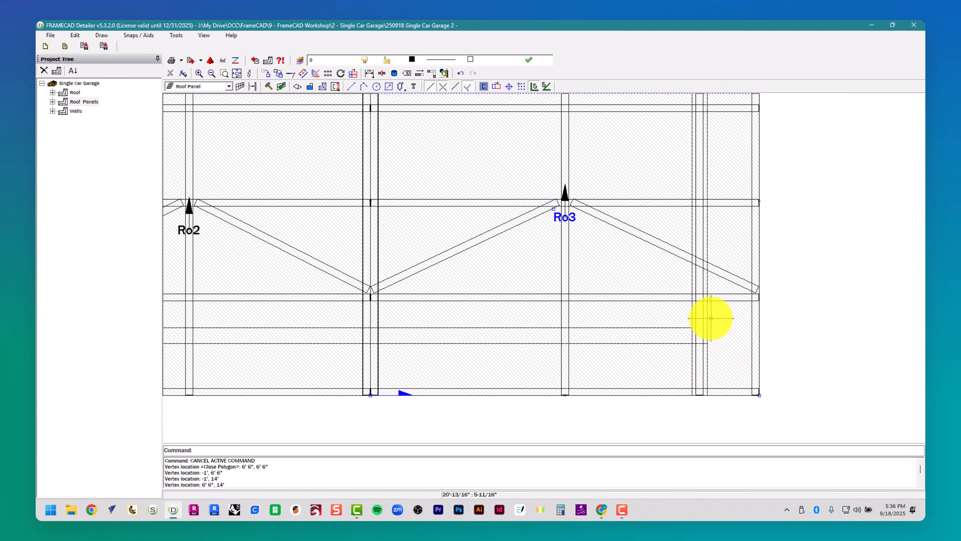
scroll(711, 317, "down", 3)
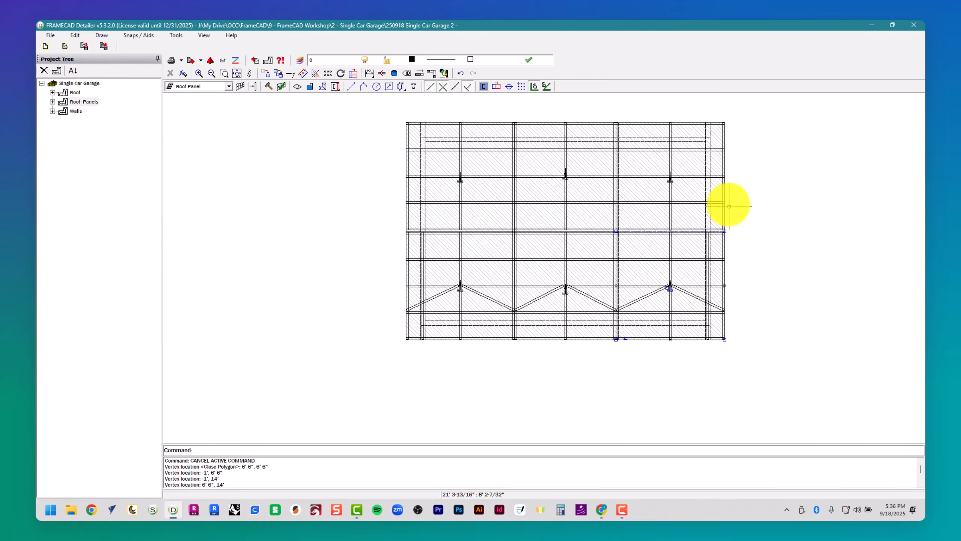
Step: Open the elevation view of roof panel Ro4 from the plan
scroll(728, 200, "up", 3)
middle_click_drag(725, 198, 712, 291)
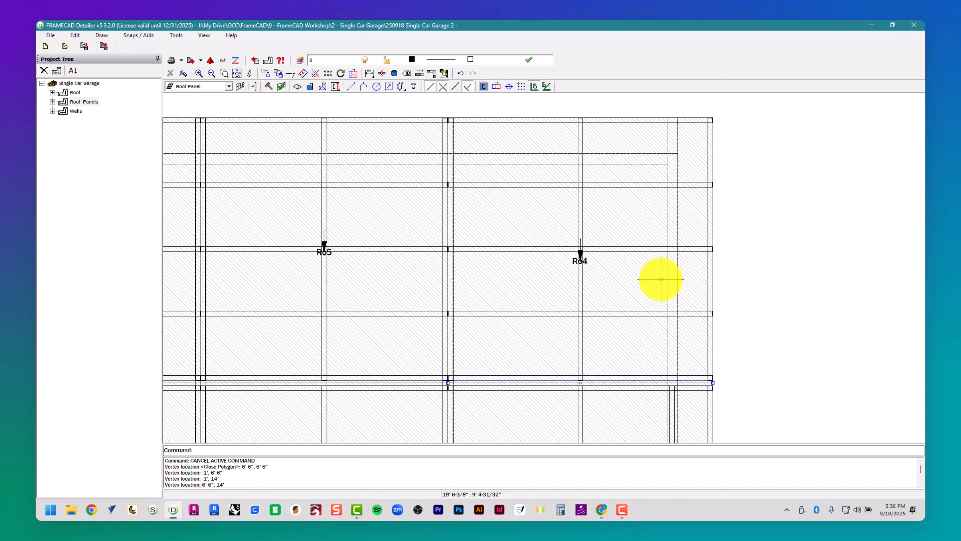
key("Escape")
key("Escape")
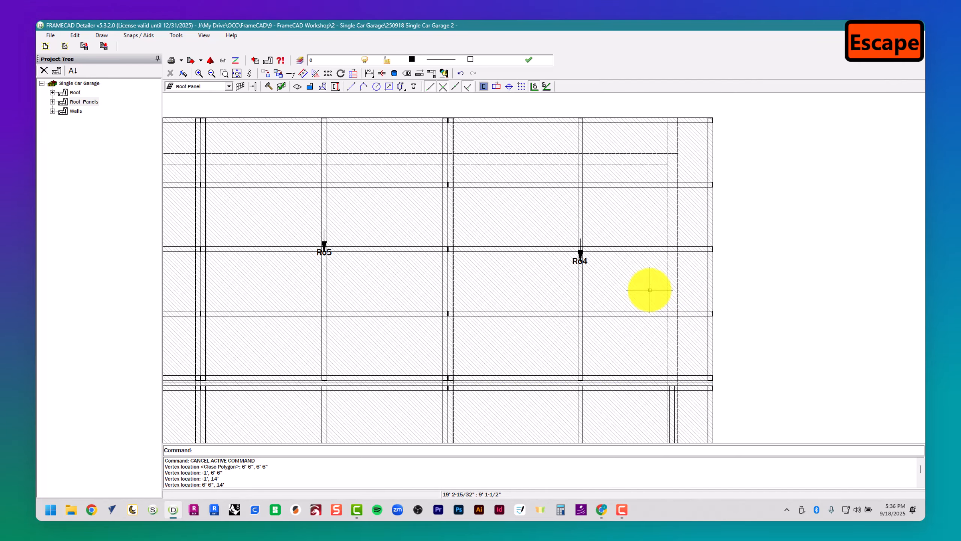
left_click(648, 284)
right_click(619, 269)
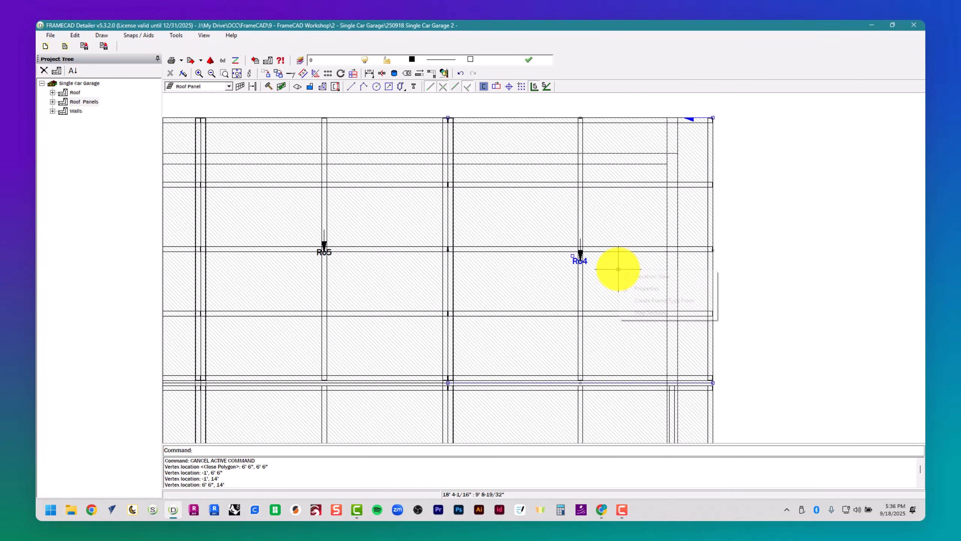
left_click(635, 289)
key("Escape")
double_click(635, 295)
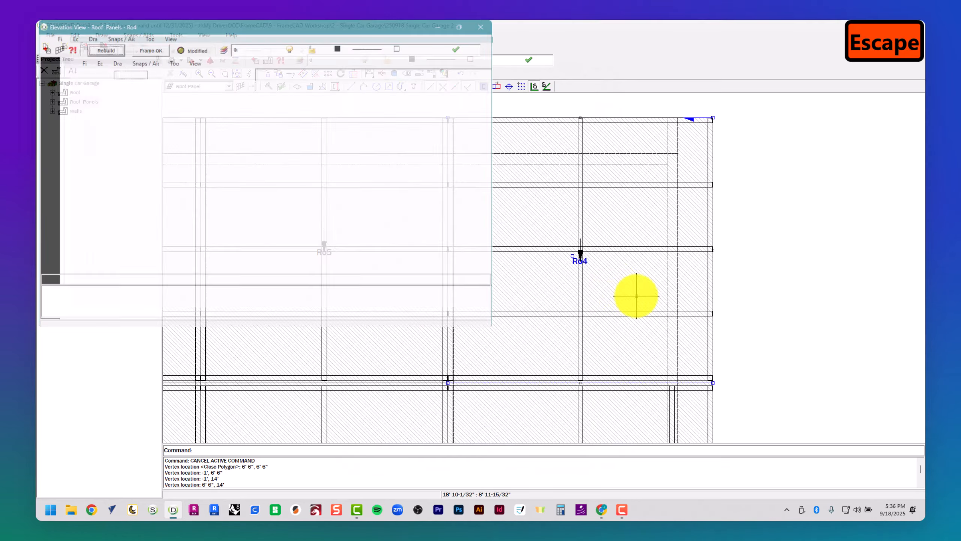
Step: Add diagonal braces in roof panel Ro4 from both end studs above the first interior nog to the middle nog
left_click(338, 73)
left_click(388, 268)
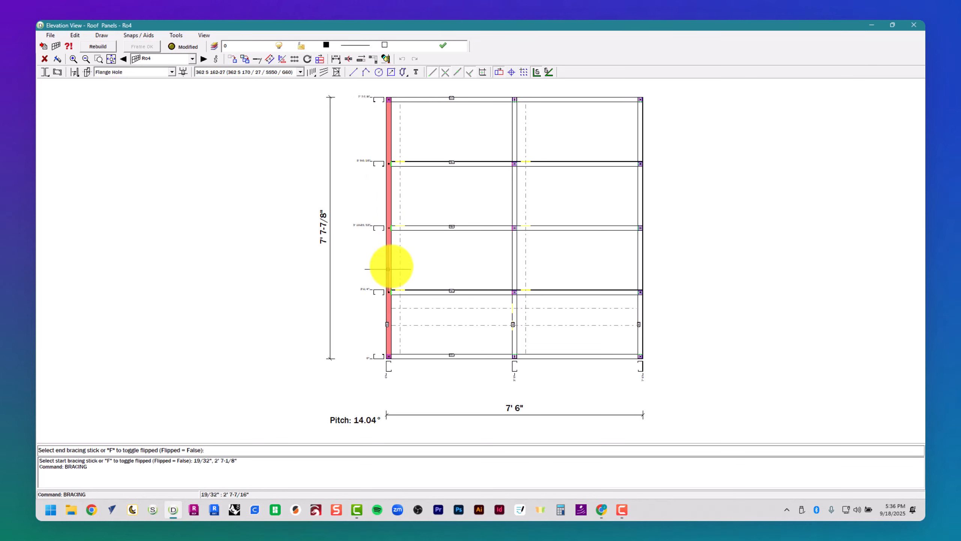
left_click(503, 228)
left_click(527, 227)
left_click(640, 279)
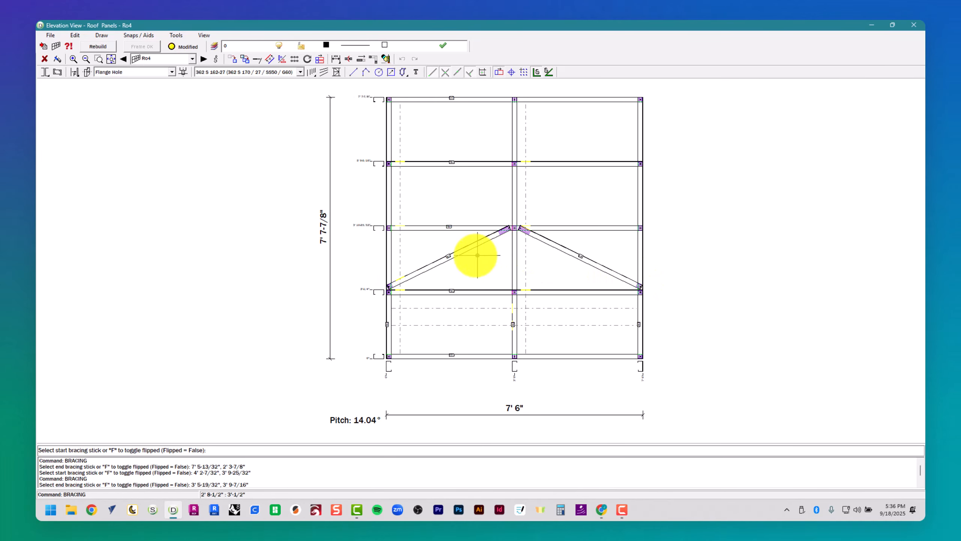
key("Escape")
key("Escape")
Step: Copy roof panel Ro4's left end stud 1'1" to the right, into the panel, and return to the plan
type("copy")
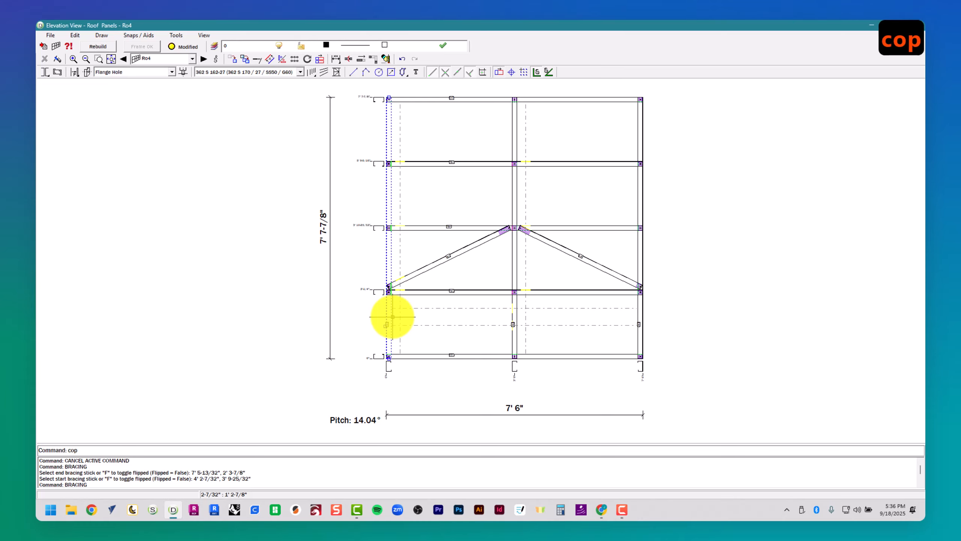
key("Return")
left_click(388, 194)
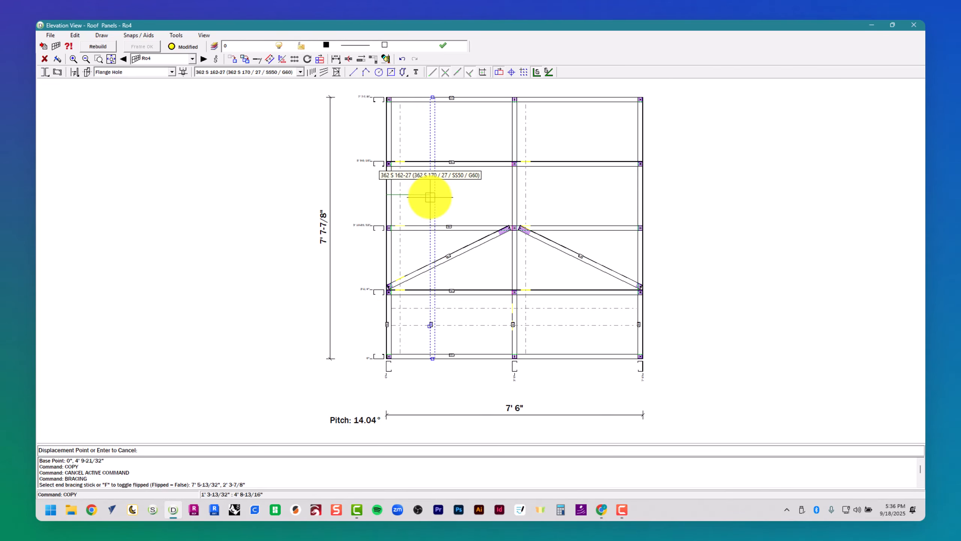
type("1' 1\"")
key("Return")
key("Escape")
key("Escape")
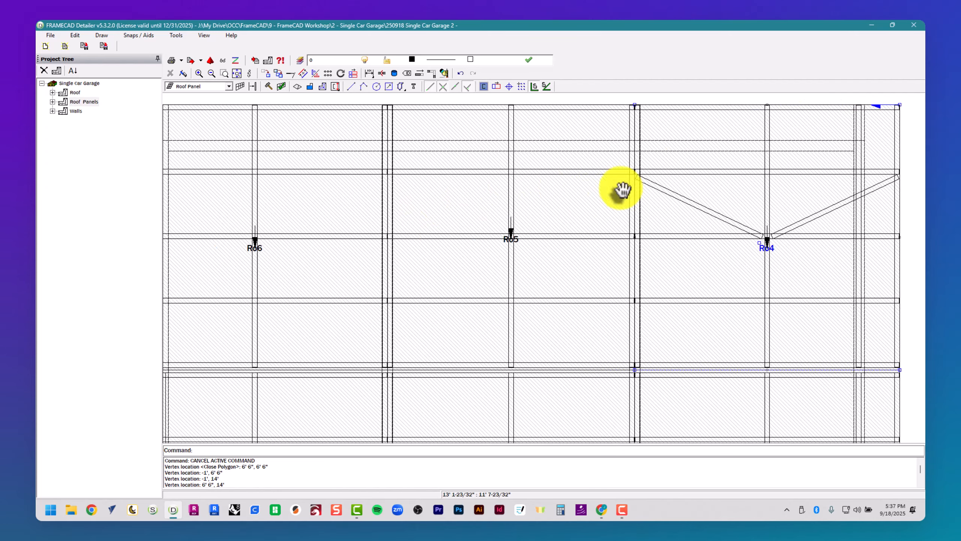
Step: In roof panel Ro5's elevation, add diagonal braces from both end studs above the first interior nog to the middle nog, and return to the plan
key("Escape")
right_click(579, 202)
double_click(565, 196)
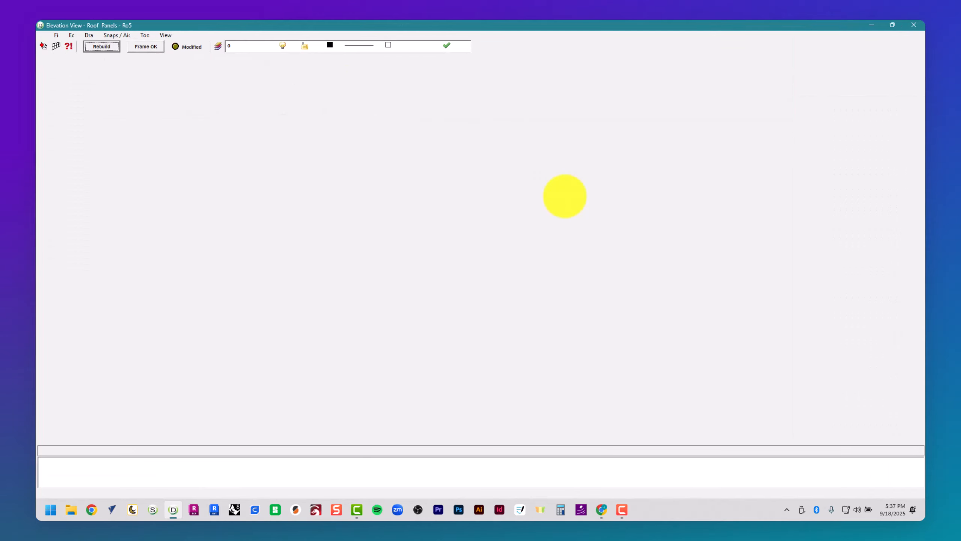
left_click(336, 72)
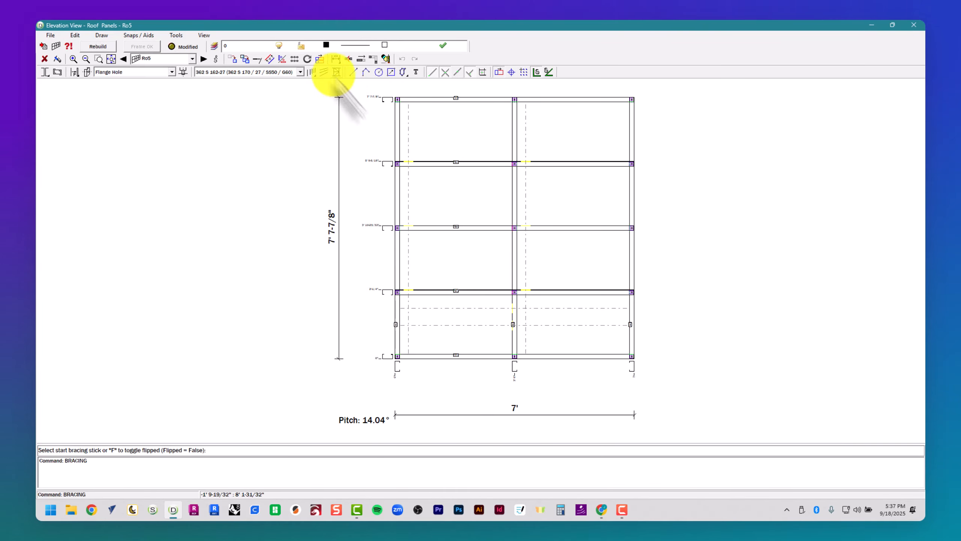
left_click(397, 277)
left_click(501, 230)
left_click(533, 230)
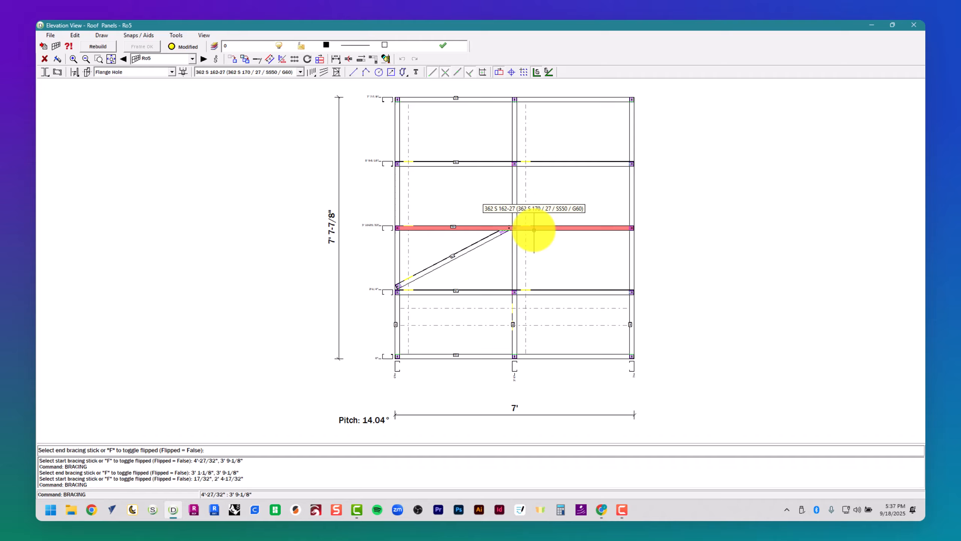
left_click(632, 282)
left_click(914, 26)
key("Escape")
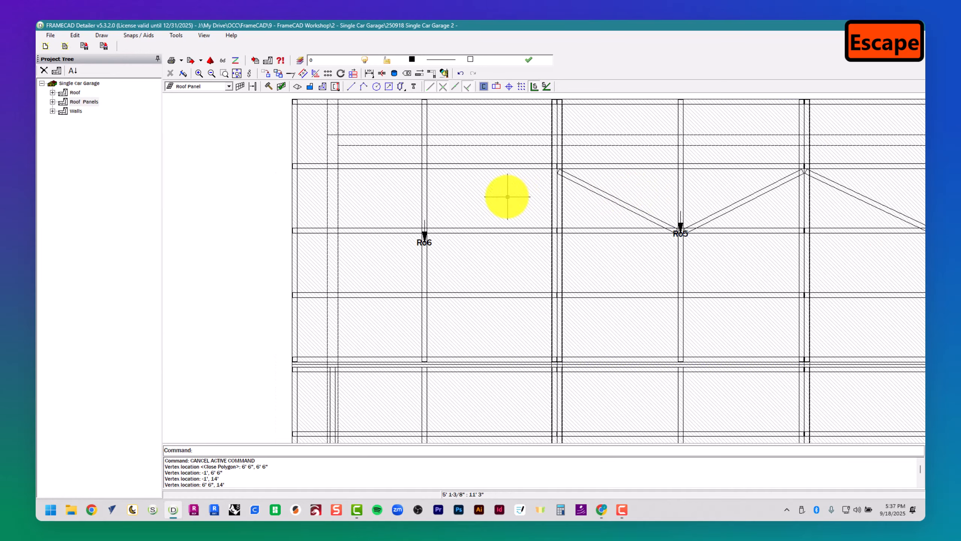
Step: In roof panel Ro6's elevation, add diagonal braces from both end studs above the first interior nog to the middle nog
double_click(506, 197)
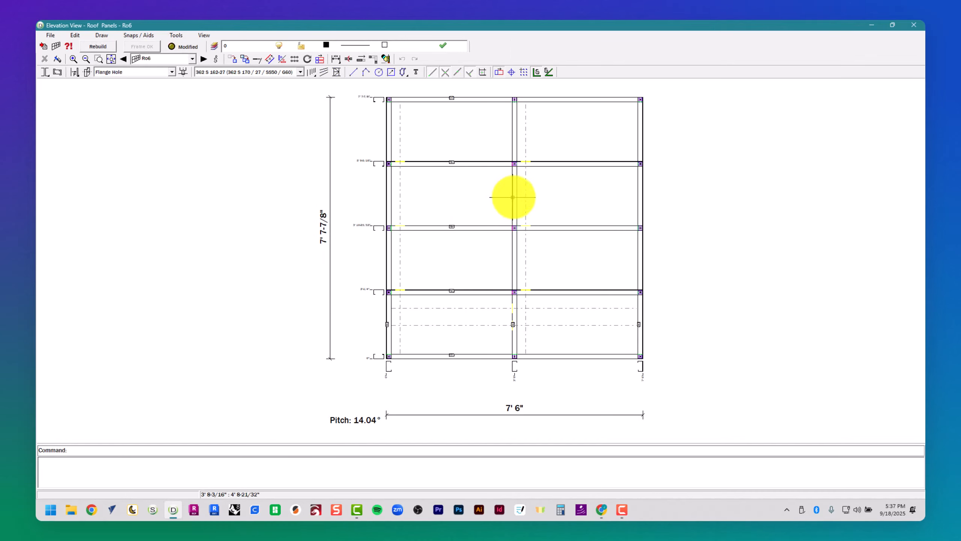
left_click(336, 72)
left_click(388, 286)
left_click(500, 226)
left_click(537, 226)
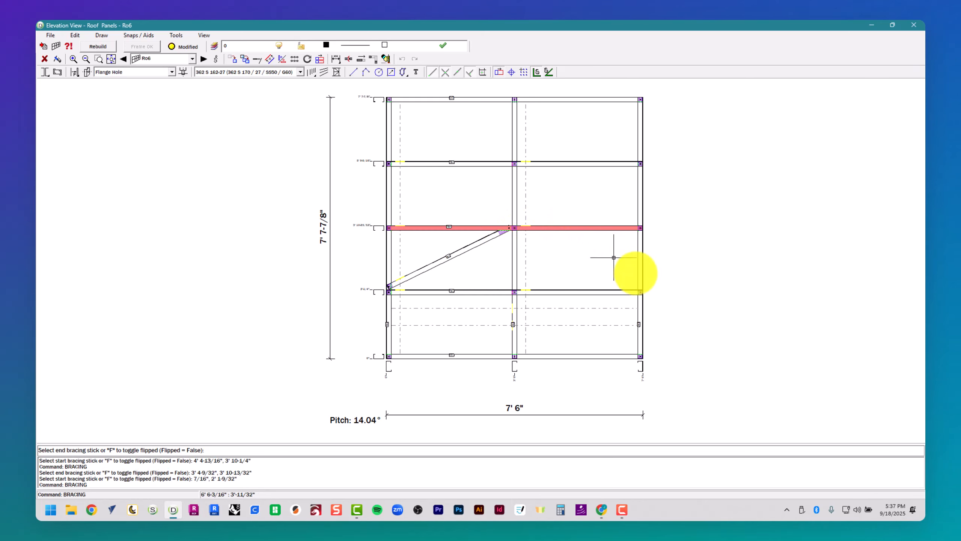
left_click(642, 276)
key("Escape")
key("Escape")
Step: Copy roof panel Ro6's right end stud 1'1" to the left, into the panel, and return to the full roof plan
type("copy")
key("Return")
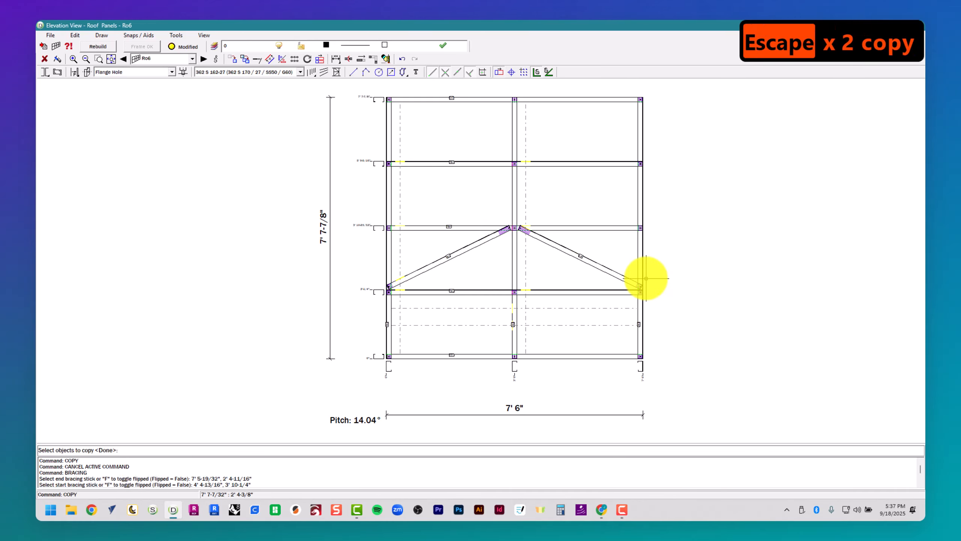
scroll(643, 277, "up", 1)
left_click(639, 256)
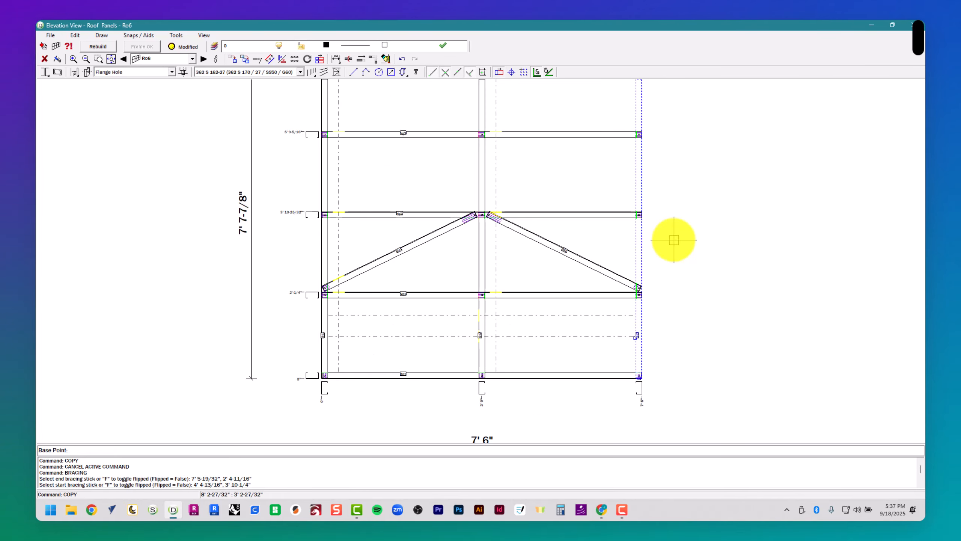
left_click(638, 244)
type("1'1")
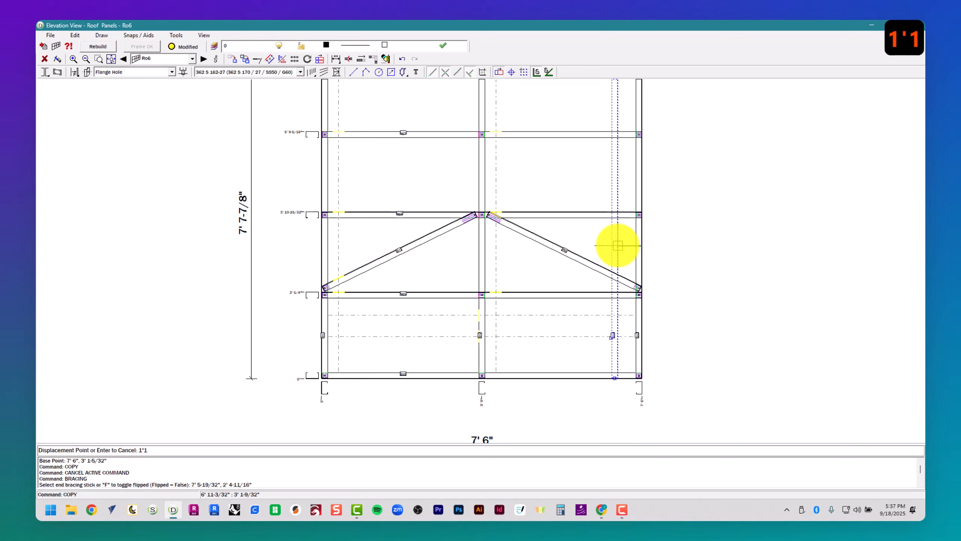
type("\"")
key("Return")
key("Escape")
key("Escape")
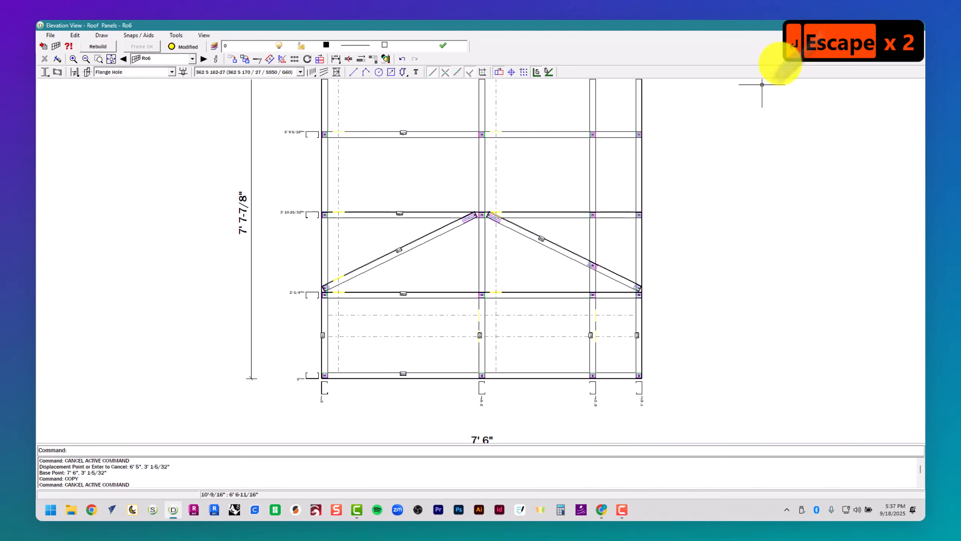
left_click(914, 25)
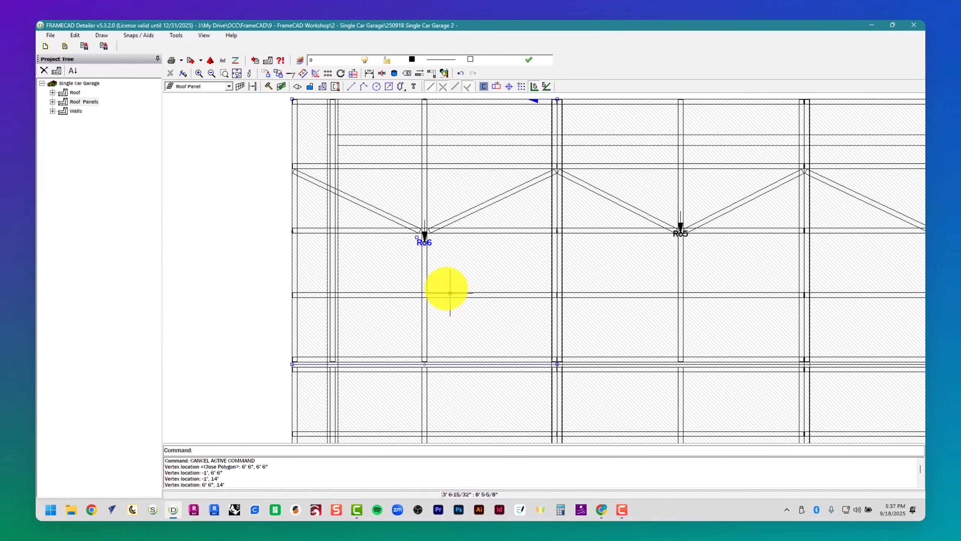
scroll(425, 262, "down", 3)
left_click(392, 203)
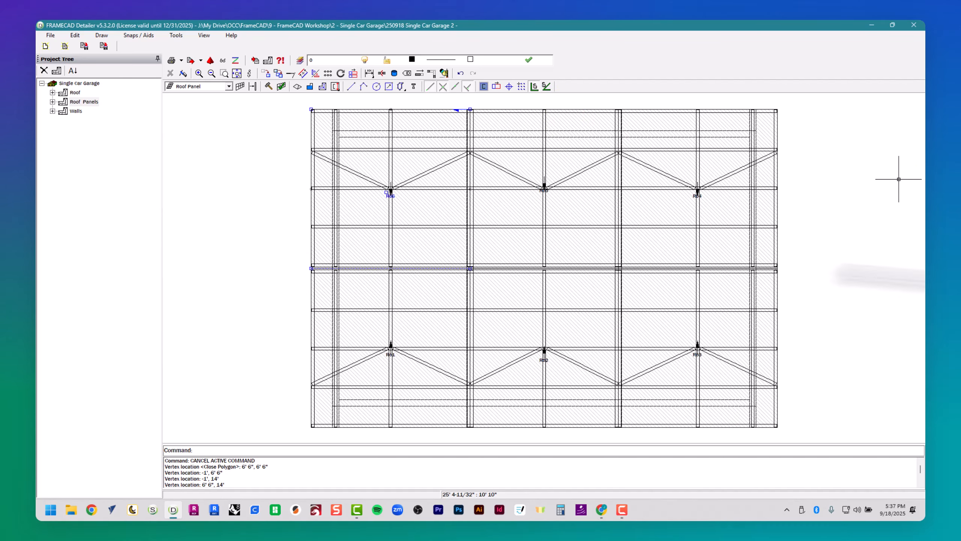
Step: Export the garage model as VRML to the 2 - Single Car Garage folder and open Single Car Garage.wrl in SAP Visual Enterprise Viewer
left_click(210, 60)
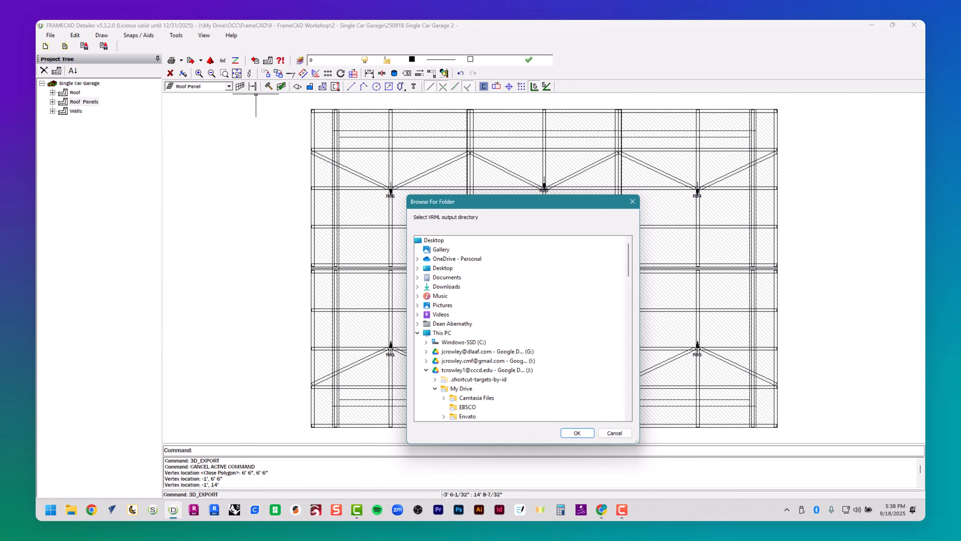
left_click(585, 434)
left_click(534, 153)
left_click(534, 182)
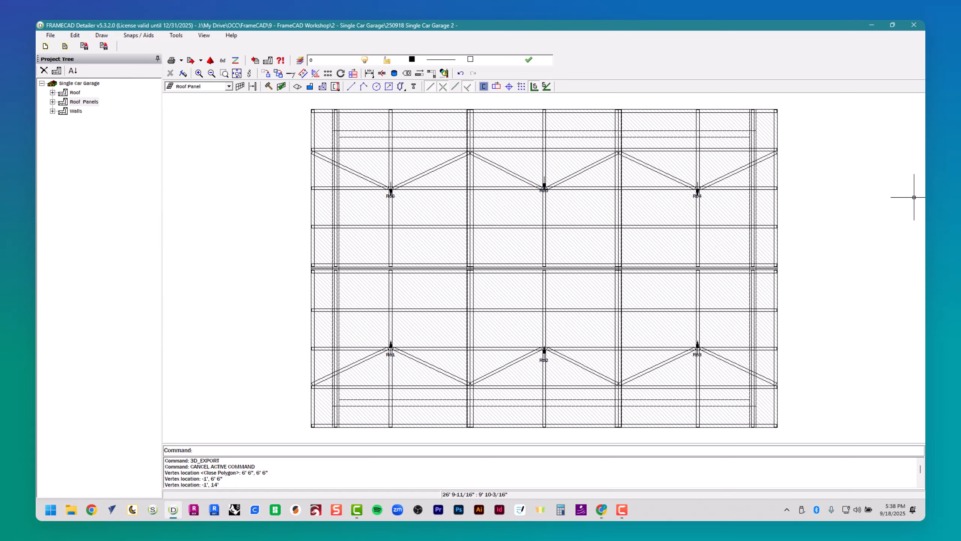
left_click(224, 65)
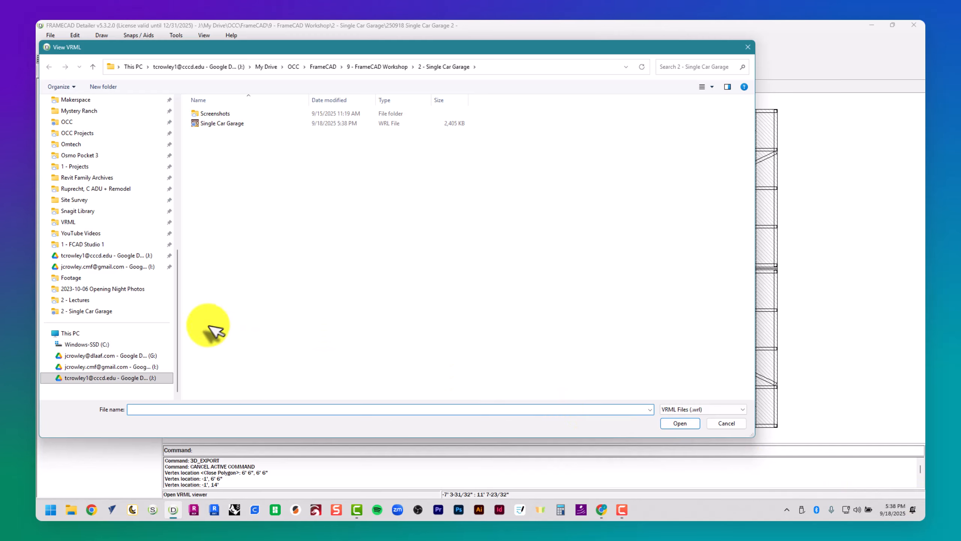
double_click(223, 124)
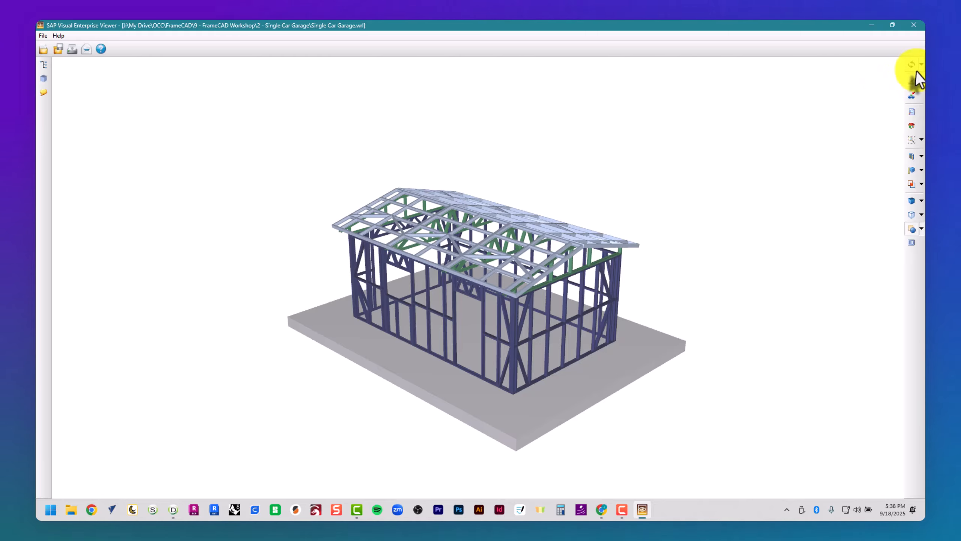
Step: Examine the garage's roof panels, trusses and wall framing in 3D from the corners, the gable end and the garage door opening
left_click(919, 66)
left_click(895, 77)
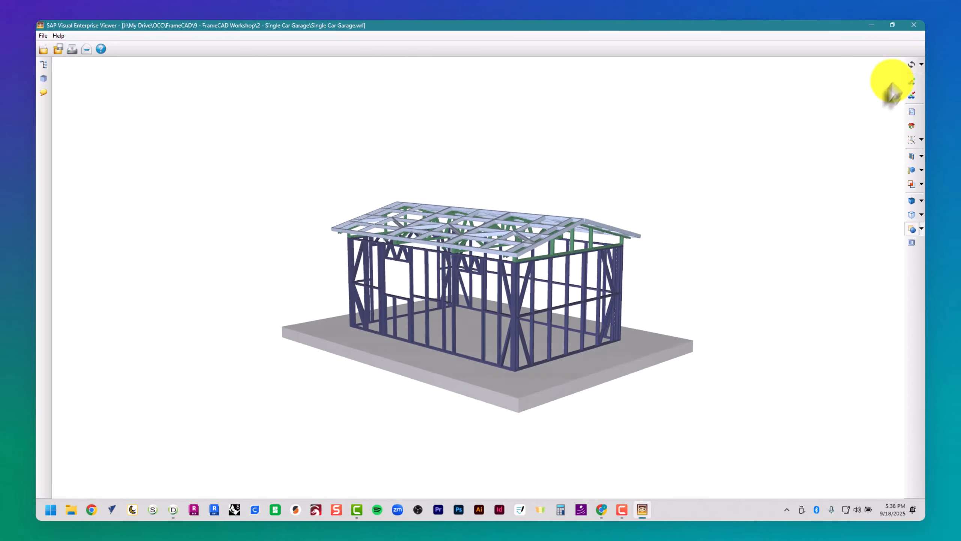
left_click_drag(409, 295, 455, 367)
scroll(442, 284, "up", 5)
scroll(442, 284, "down", 3)
left_click_drag(550, 350, 718, 282)
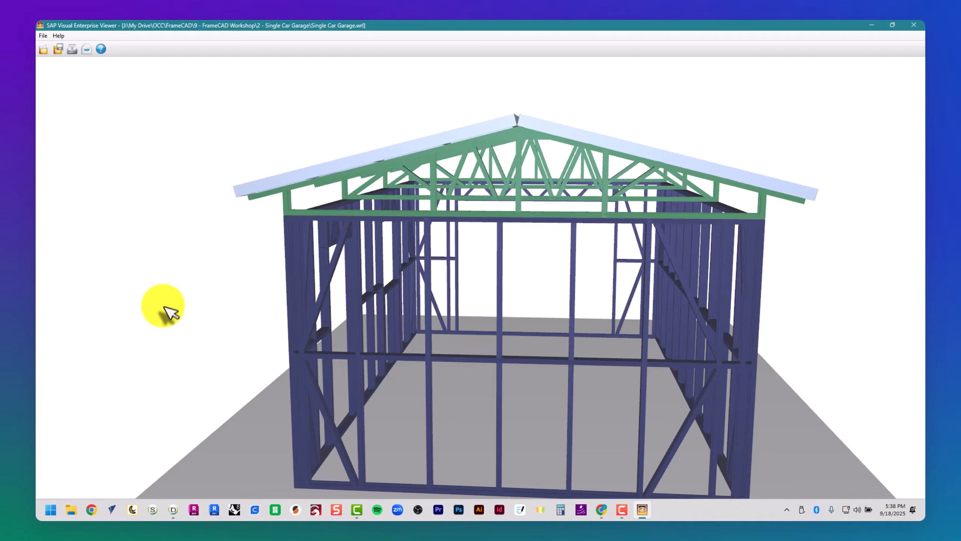
left_click_drag(159, 305, 482, 320)
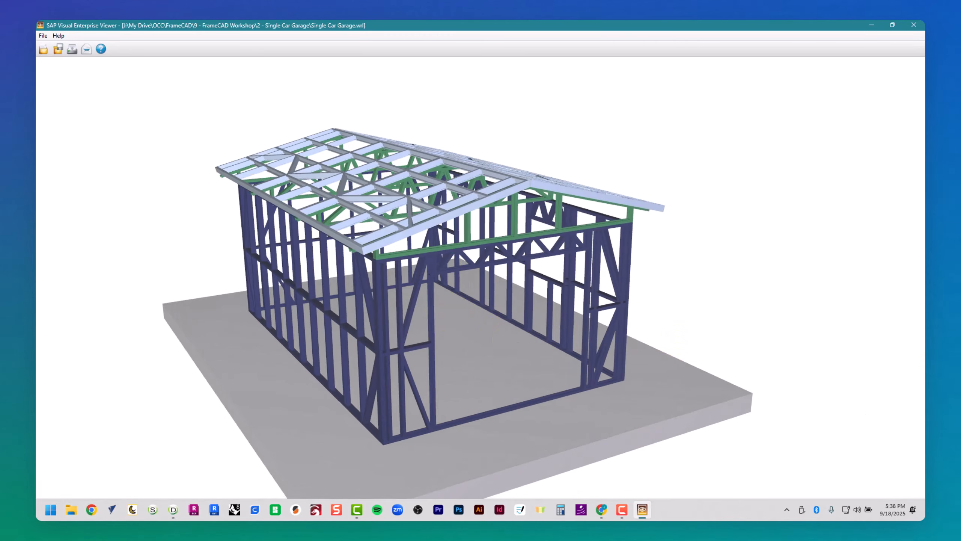